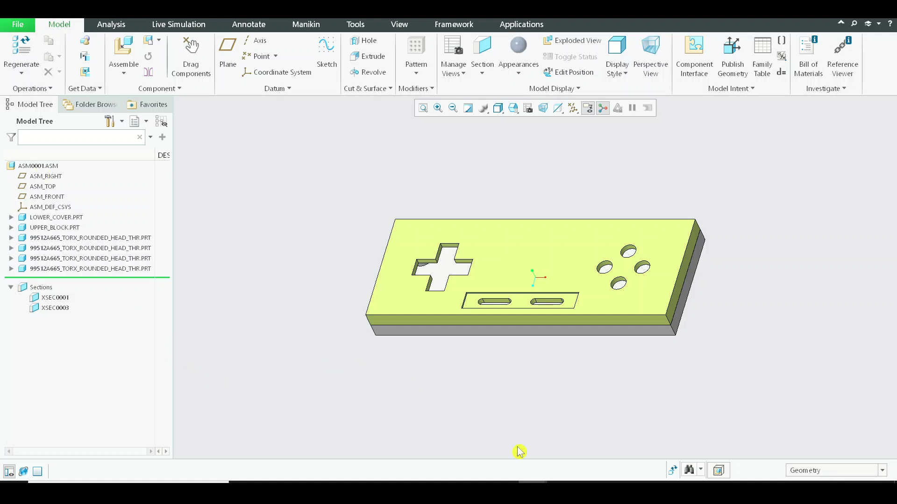
Step: Switch to the web browser, search Google for "PCB" and look over the image results for circuit board examples
left_click(475, 491)
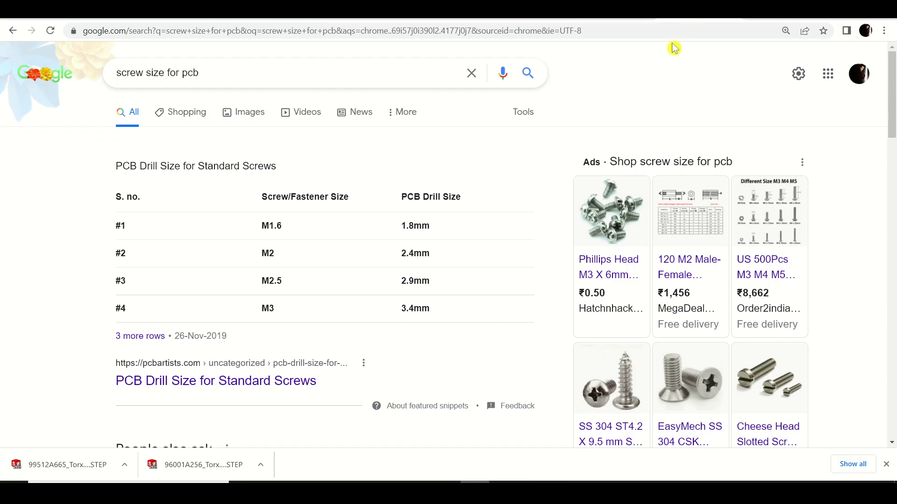
left_click(349, 86)
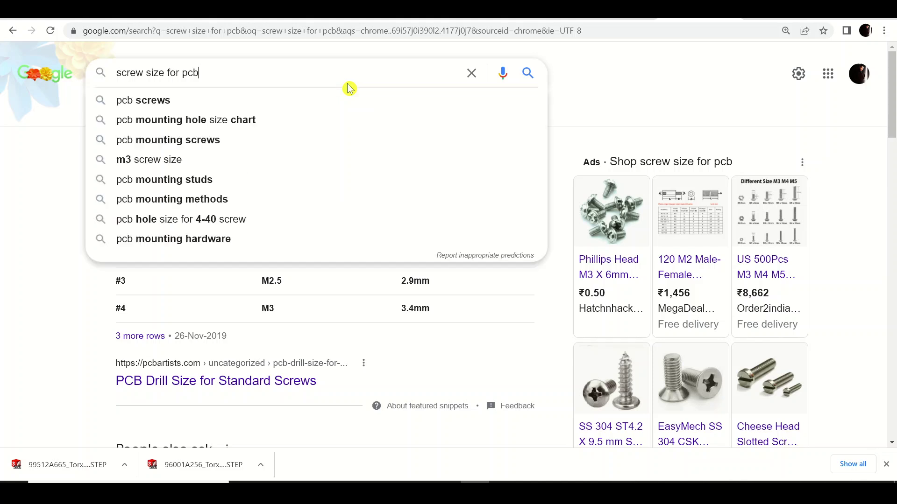
key("ctrl+a")
type("PCB")
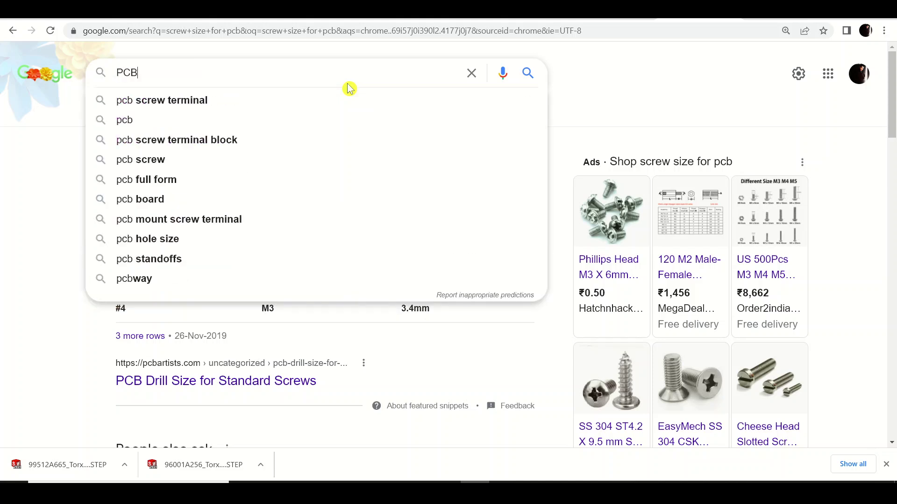
key("Return")
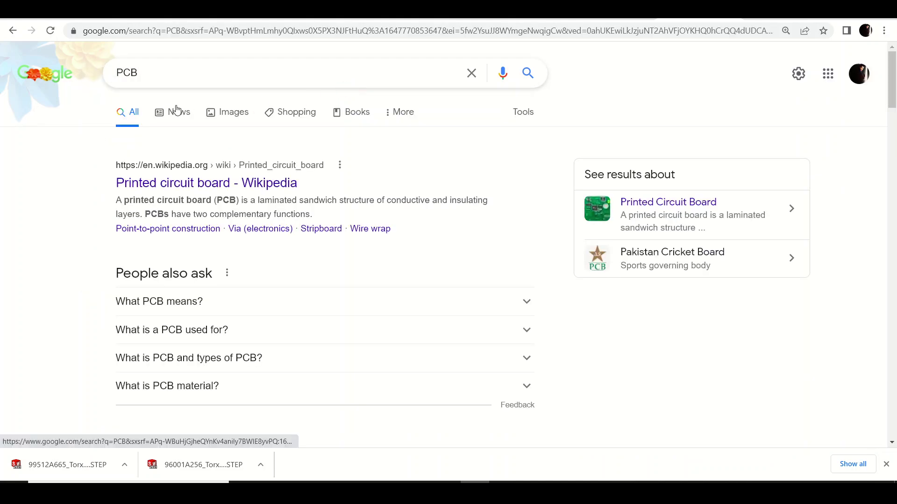
left_click(236, 112)
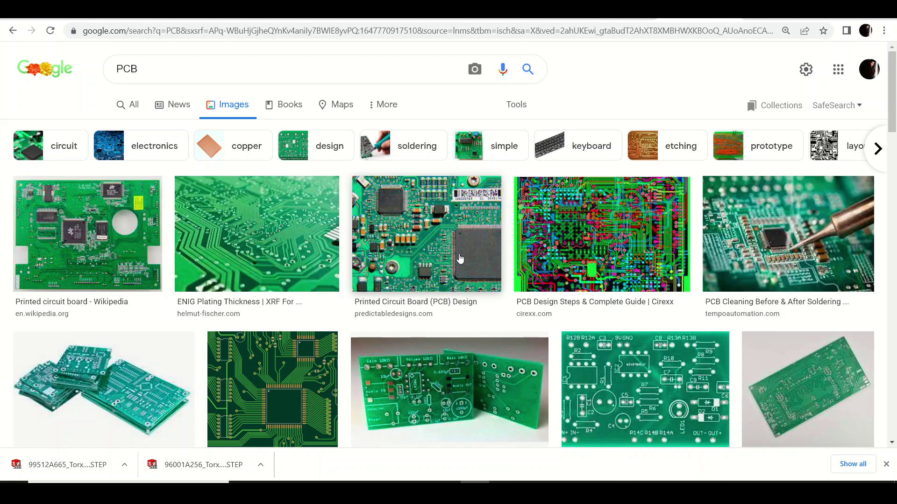
scroll(453, 322, "down", 1)
scroll(453, 323, "up", 1)
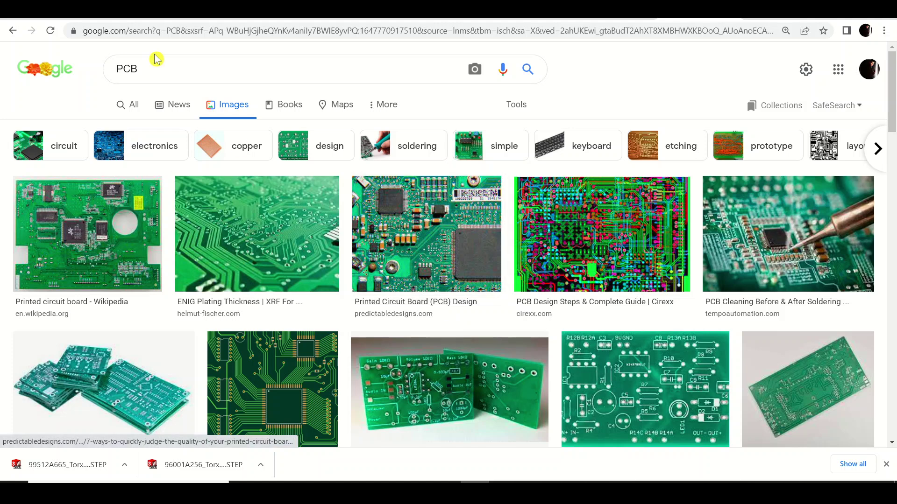
Step: Go back to the "screw size for pcb" results, then switch to the ASM0001 assembly in Creo Parametric
left_click(12, 31)
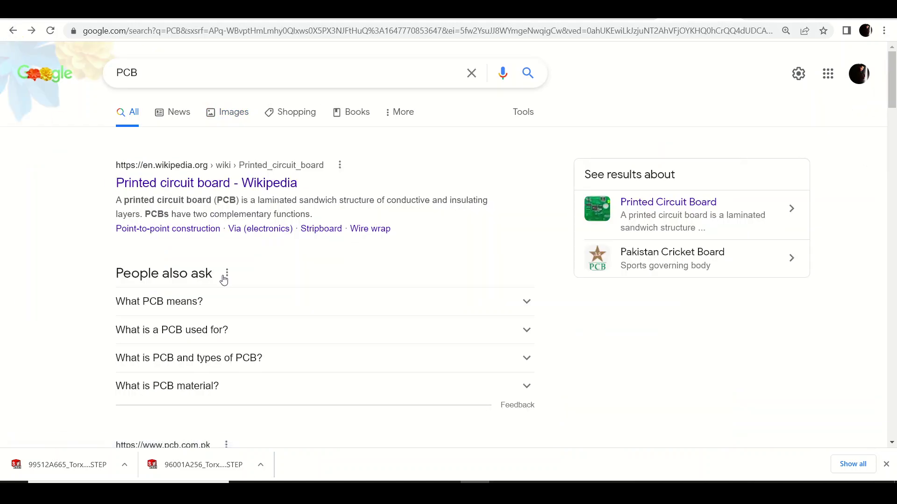
left_click(13, 30)
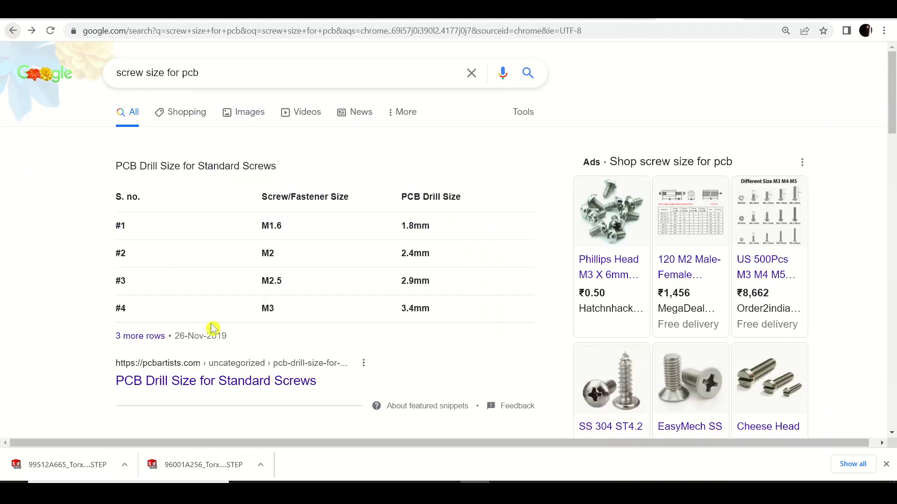
mouse_move(533, 488)
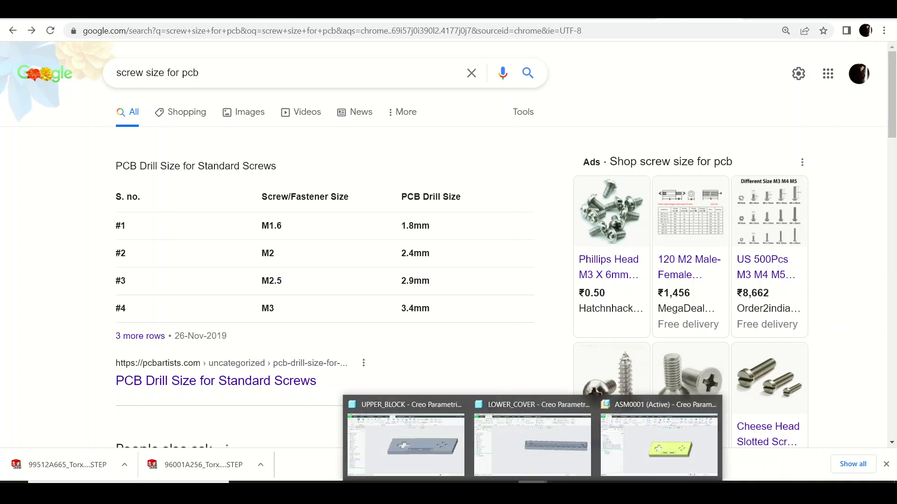
left_click(654, 431)
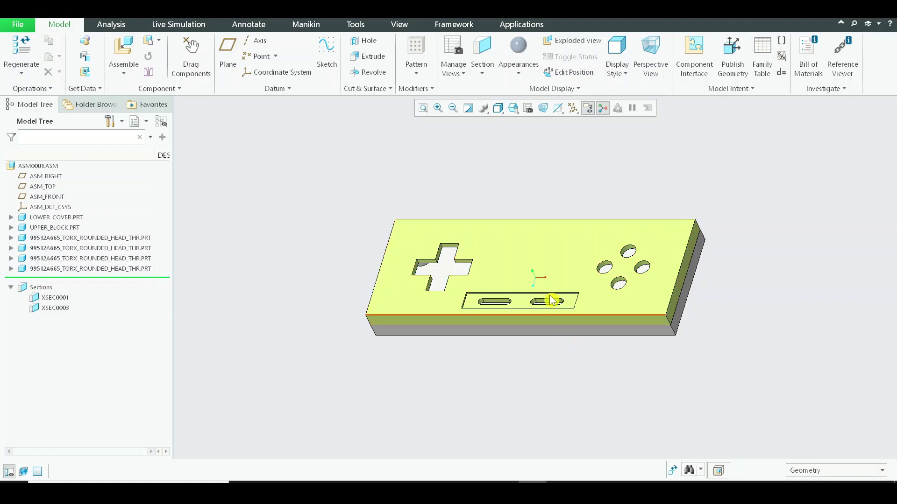
Step: Activate LOWER_COVER.PRT for editing within the controller assembly
scroll(487, 266, "down", 3)
scroll(486, 270, "up", 3)
mouse_move(531, 254)
middle_mouse_down()
mouse_move(536, 220)
mouse_move(554, 254)
mouse_move(484, 270)
middle_mouse_up()
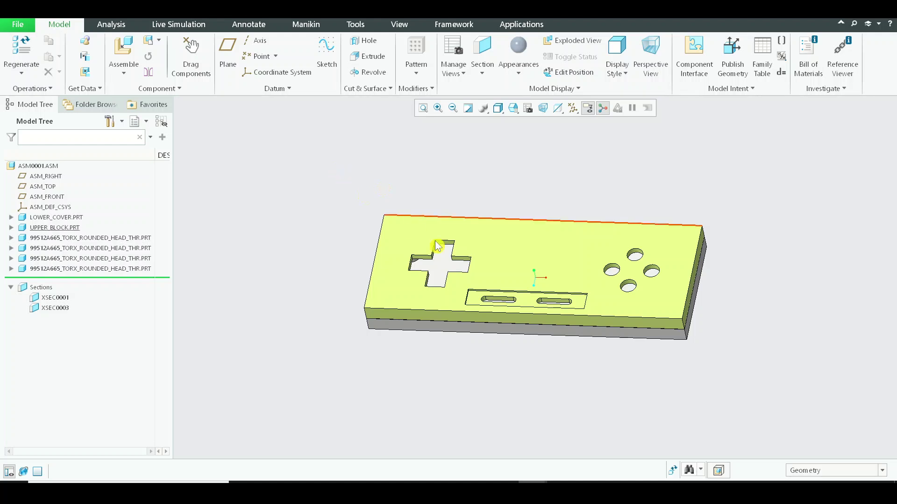
scroll(498, 292, "down", 1)
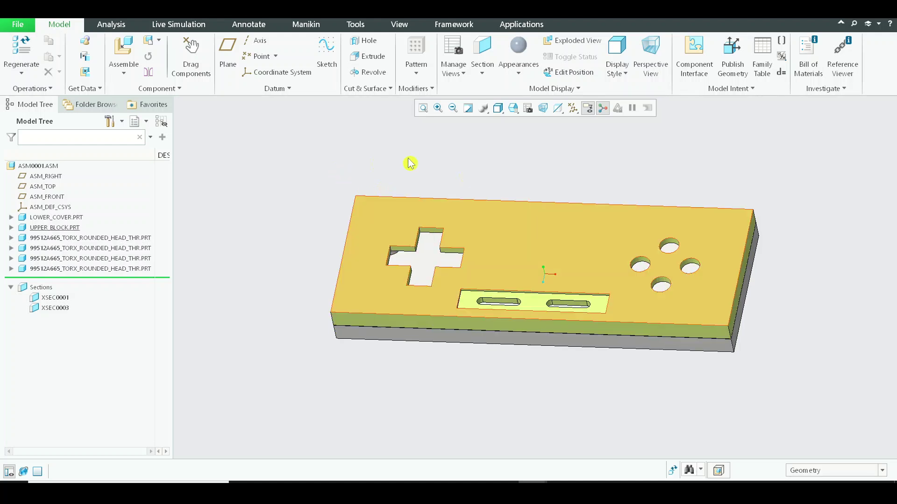
left_click(58, 218)
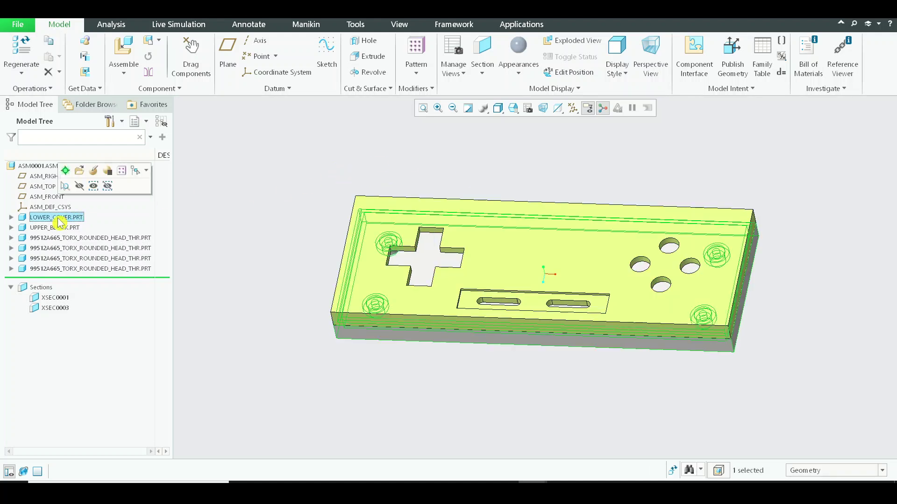
left_click(66, 172)
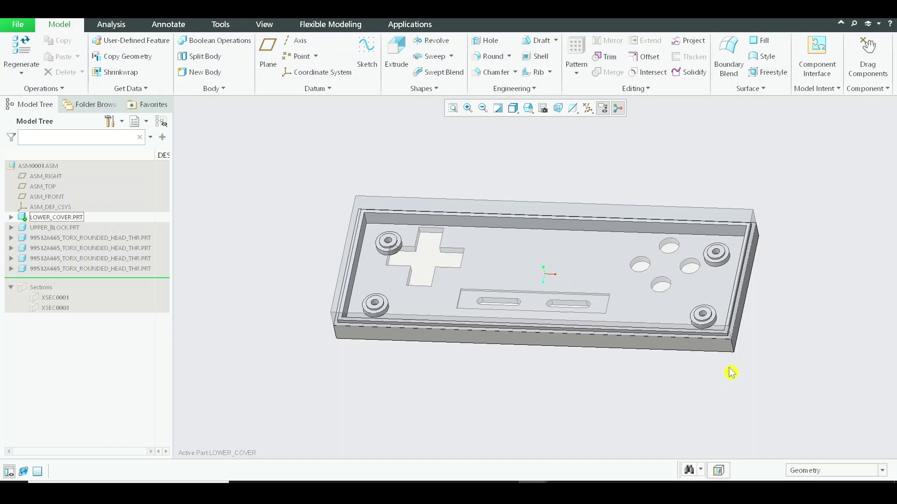
Step: Inspect the lower cover's screw bosses and orient the view normal to its inner floor surface
mouse_move(616, 395)
middle_mouse_down()
mouse_move(610, 347)
mouse_move(602, 358)
mouse_move(607, 400)
mouse_move(606, 390)
middle_mouse_up()
scroll(534, 250, "up", 5)
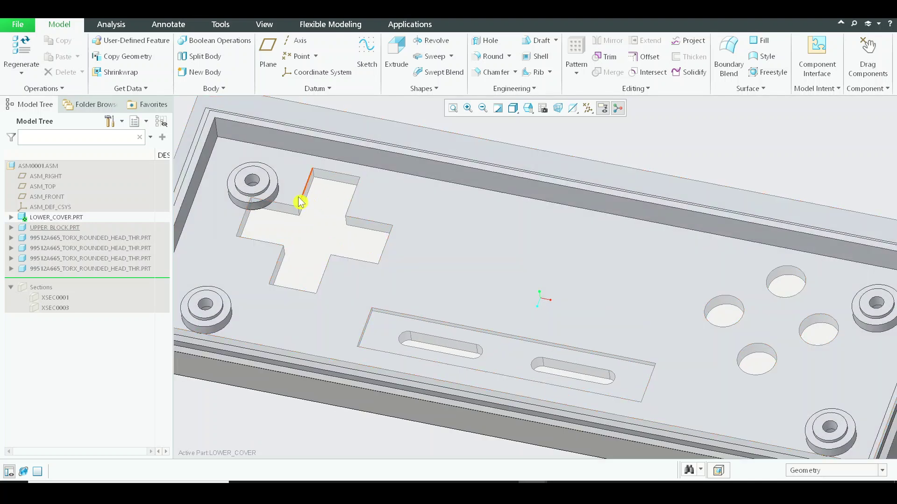
scroll(300, 202, "down", 3)
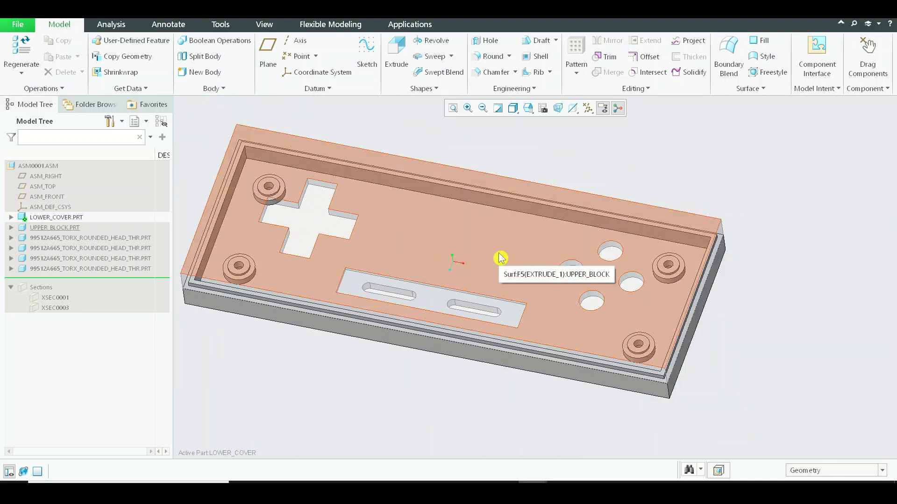
mouse_move(498, 257)
middle_mouse_down()
mouse_move(498, 237)
mouse_move(505, 262)
mouse_move(498, 286)
middle_mouse_up()
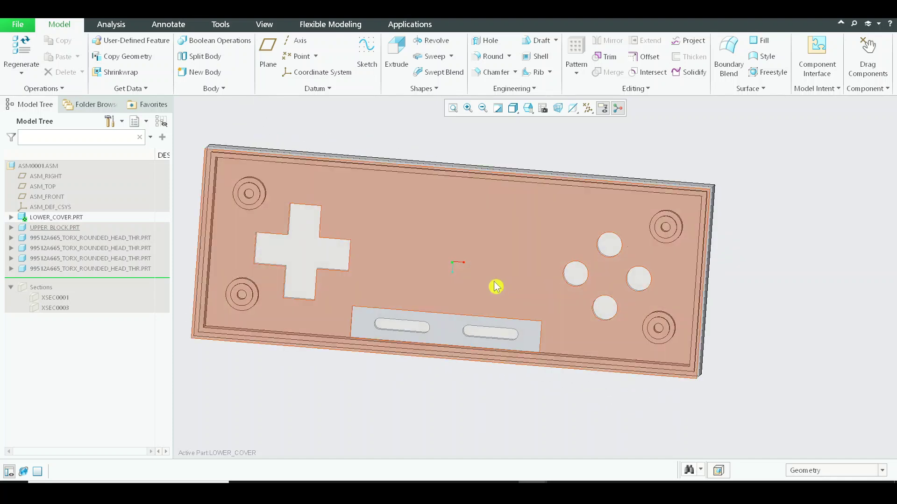
scroll(431, 265, "down", 2)
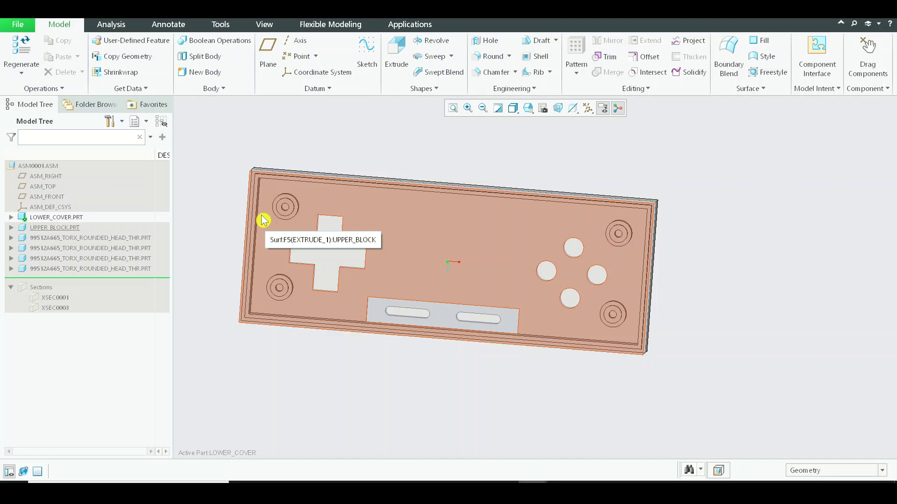
left_click(339, 257)
left_click(359, 218)
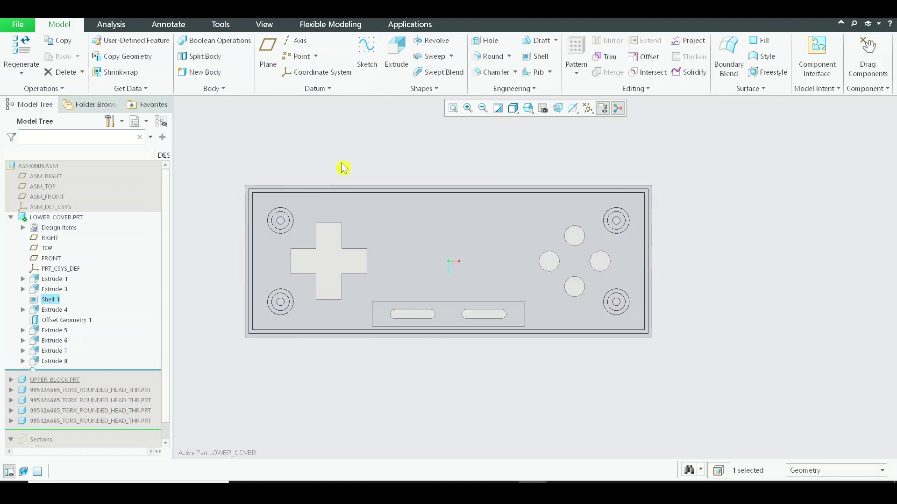
left_click(343, 168)
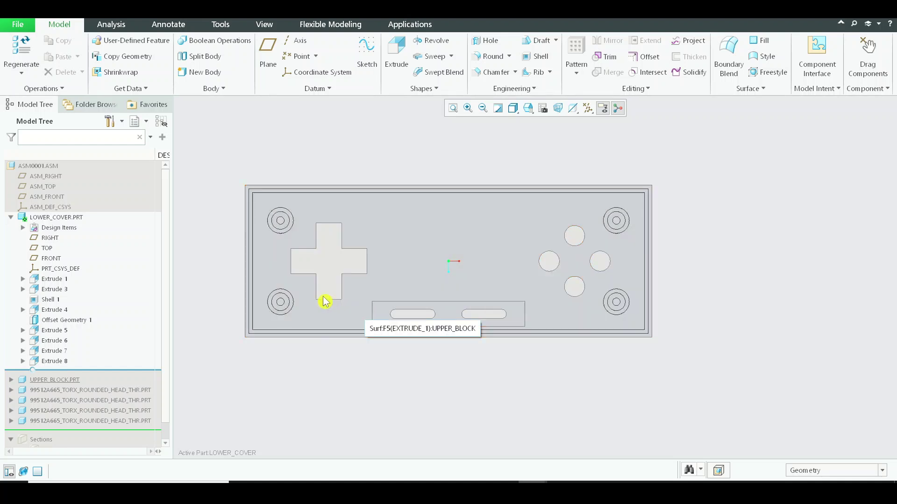
Step: Start a sketch on the lower cover and draw a trial PCB rectangle about 5.81 by 1.88 between the four screw bosses
left_click(366, 53)
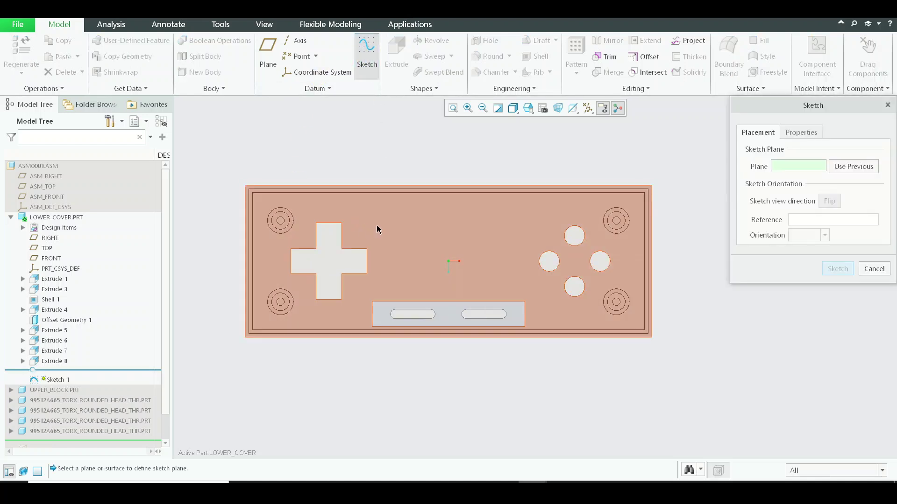
left_click(245, 215)
left_click(847, 274)
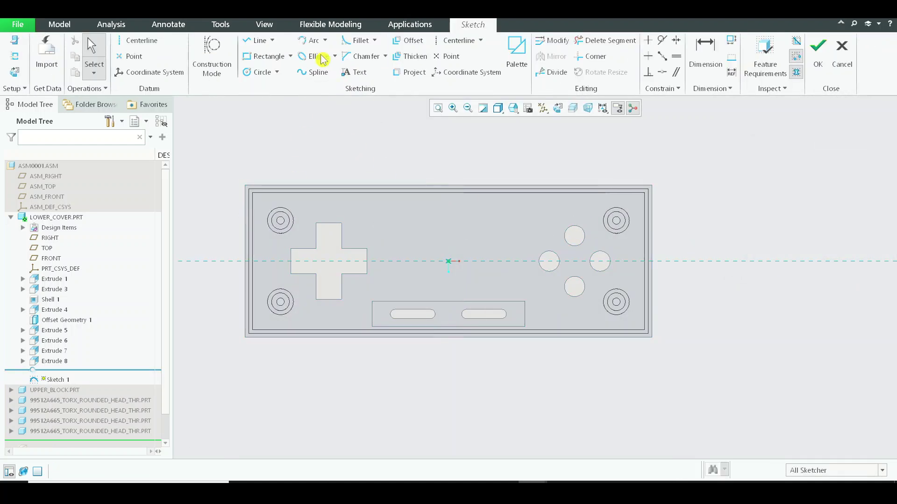
left_click(268, 57)
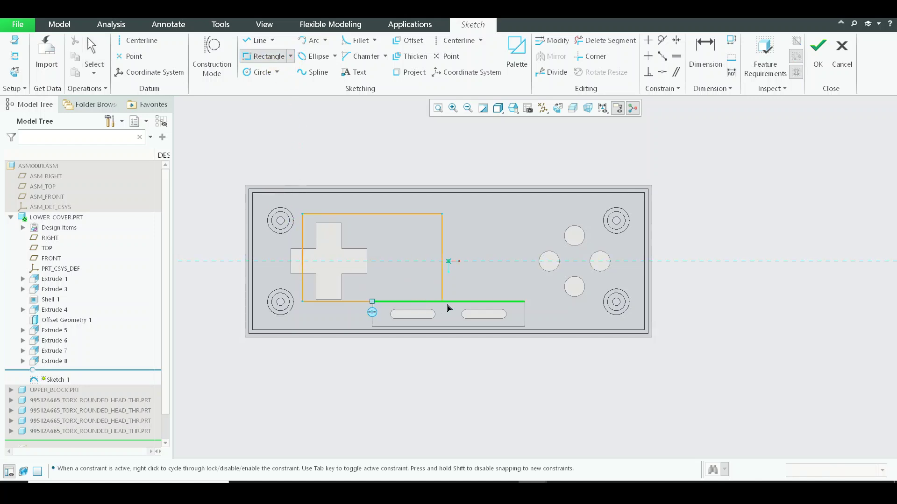
left_click(600, 313)
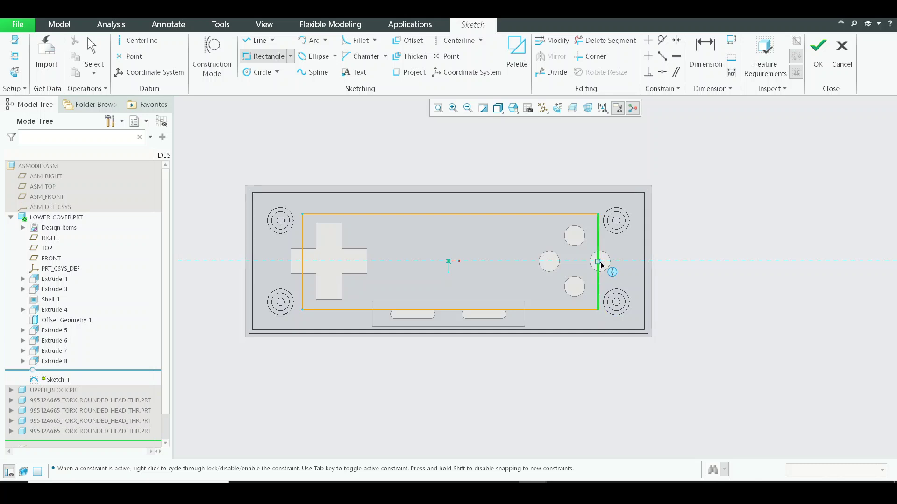
middle_click(602, 264)
Step: Examine the clearance between the sketched rectangle, the screw bosses and the button openings at both ends of the cover
scroll(300, 238, "up", 3)
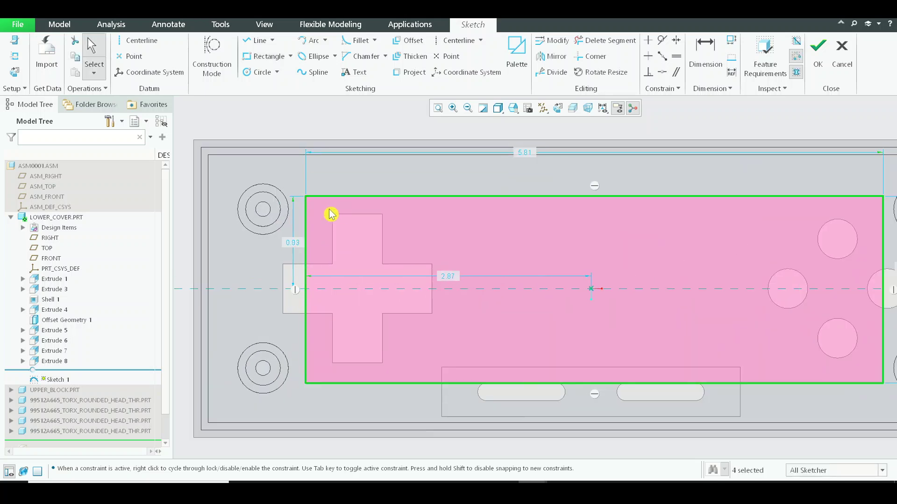
scroll(327, 202, "down", 2)
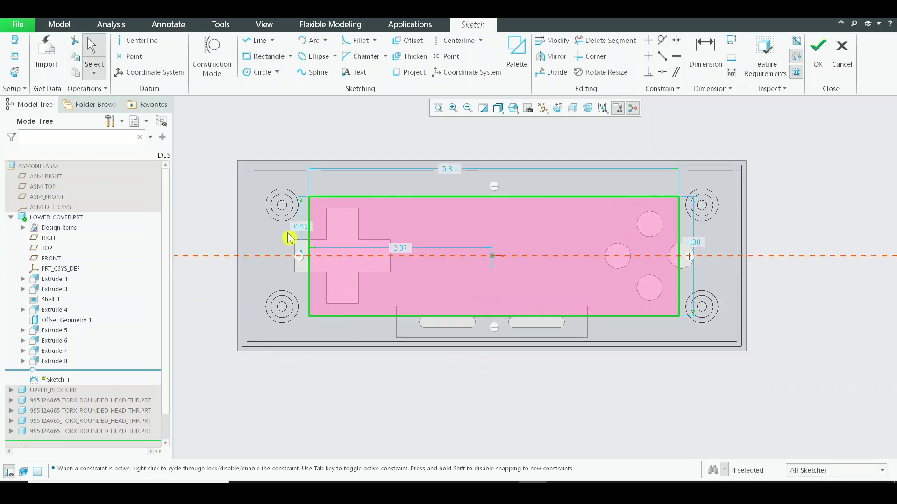
scroll(308, 197, "up", 2)
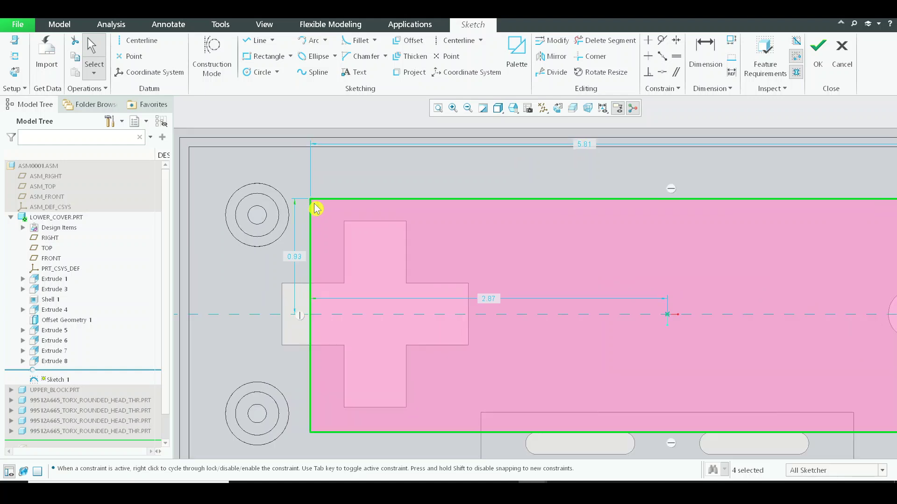
scroll(313, 275, "up", 2)
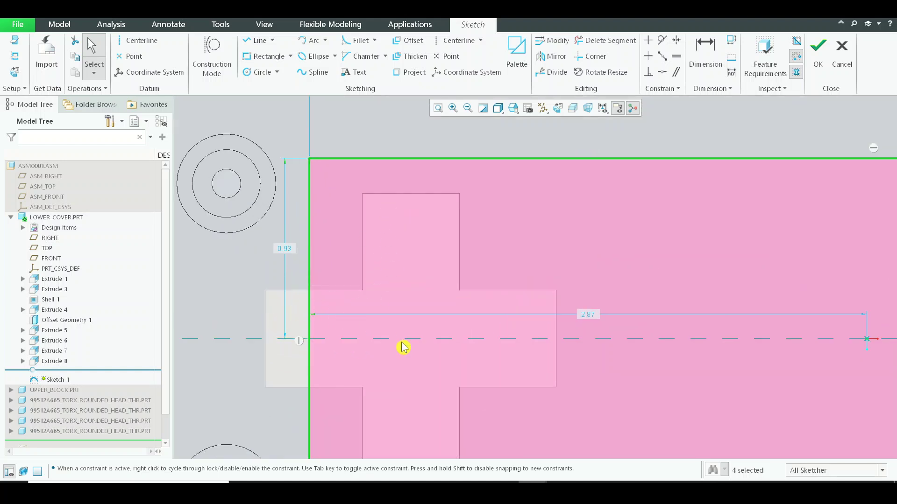
scroll(298, 313, "down", 4)
scroll(591, 348, "up", 4)
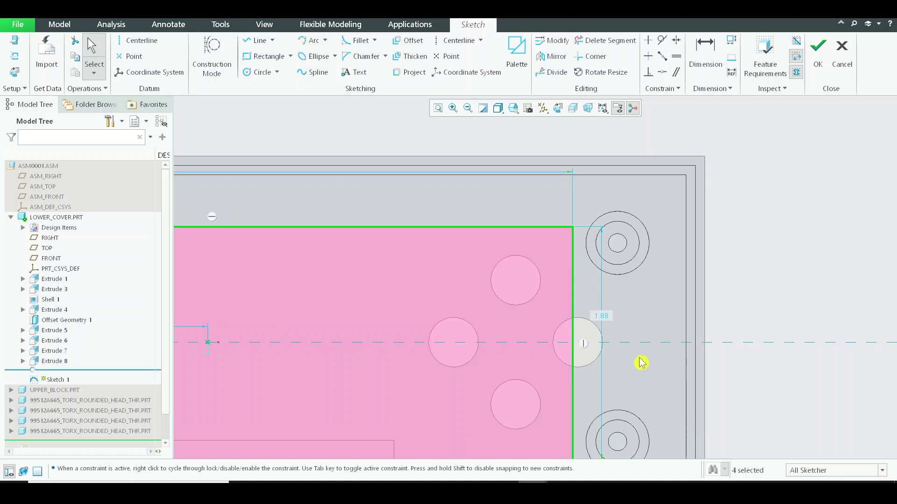
scroll(593, 344, "down", 3)
scroll(546, 360, "up", 2)
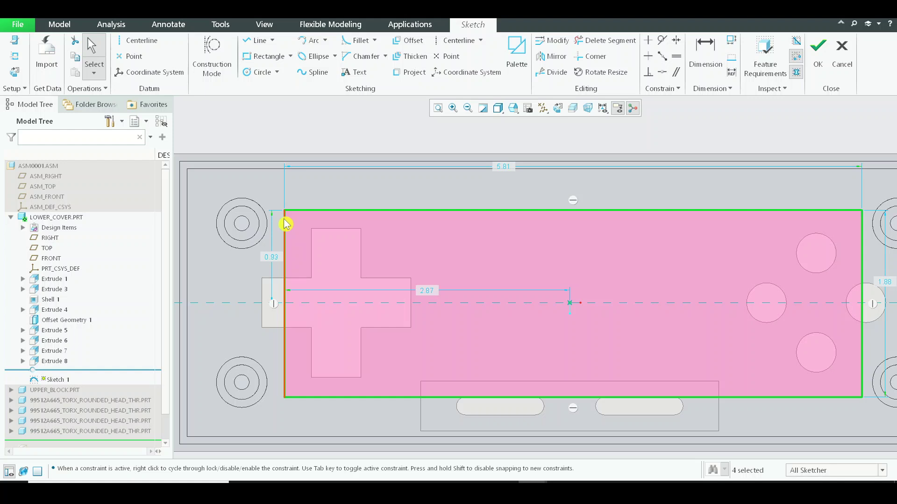
Step: Try widening the rectangle to about 6.04 by moving its two short edges, then quit the sketch without saving
mouse_move(286, 224)
left_mouse_down()
mouse_move(232, 224)
mouse_move(255, 226)
left_mouse_up()
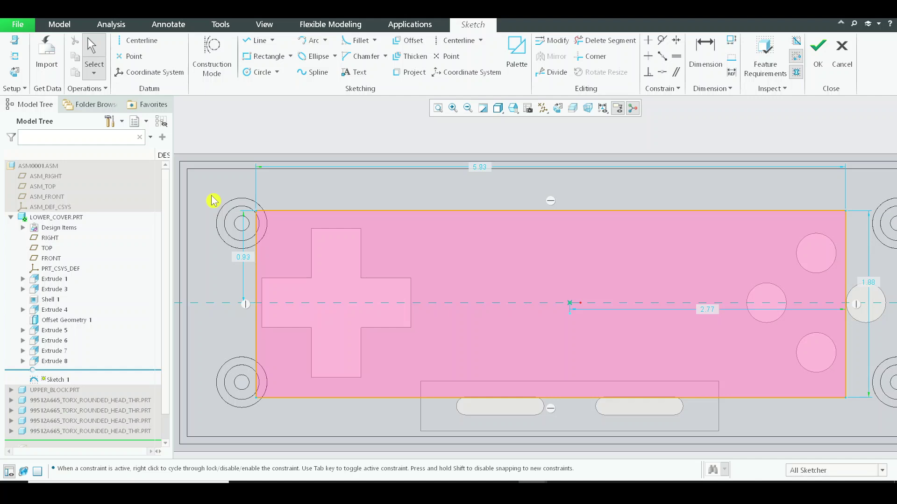
left_click_drag(252, 224, 270, 232)
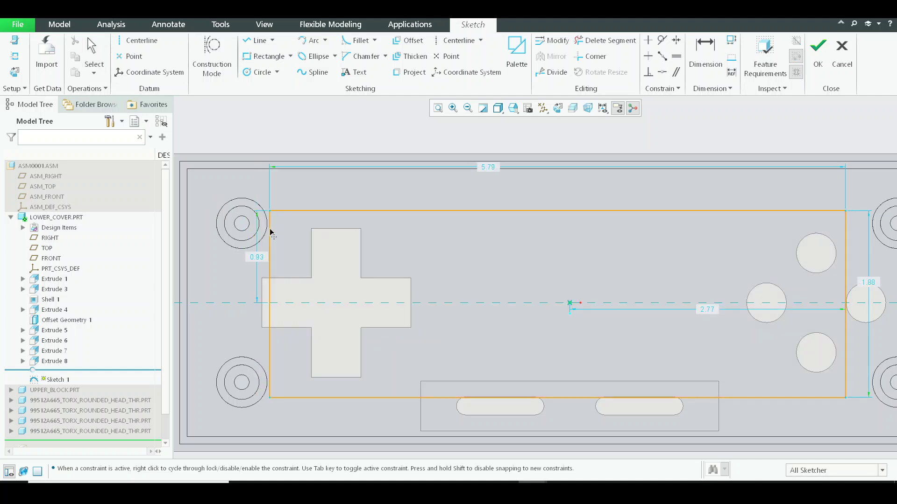
left_click(272, 233)
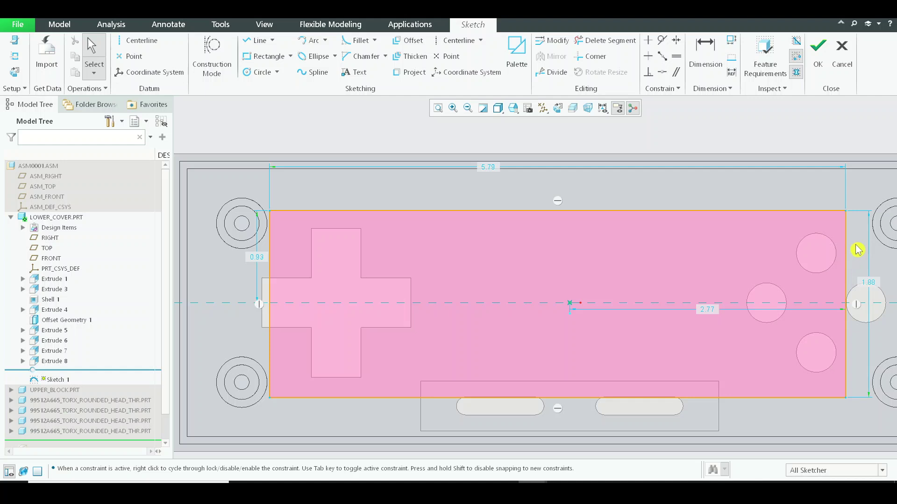
left_click_drag(845, 243, 871, 250)
left_click(841, 56)
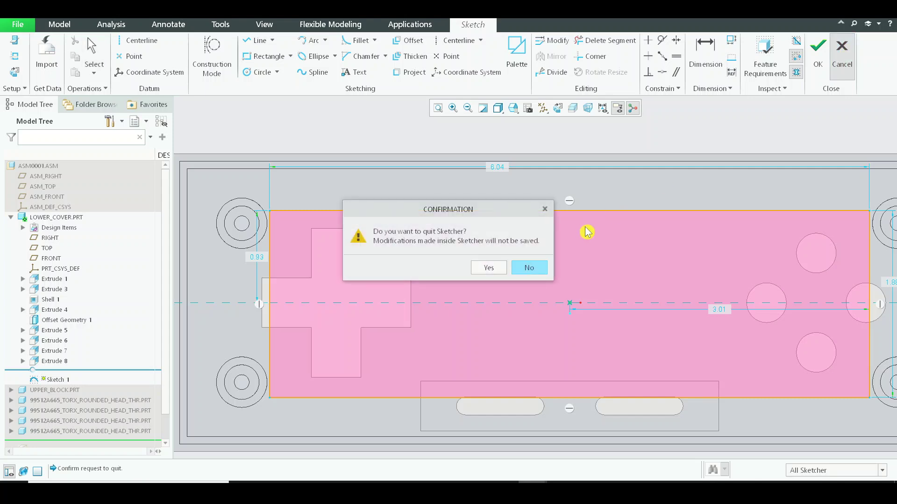
left_click(488, 267)
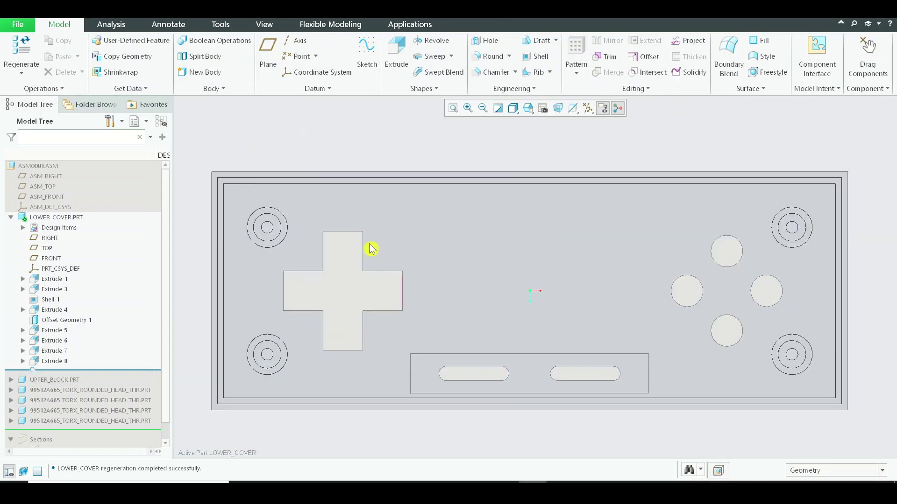
scroll(290, 232, "down", 5)
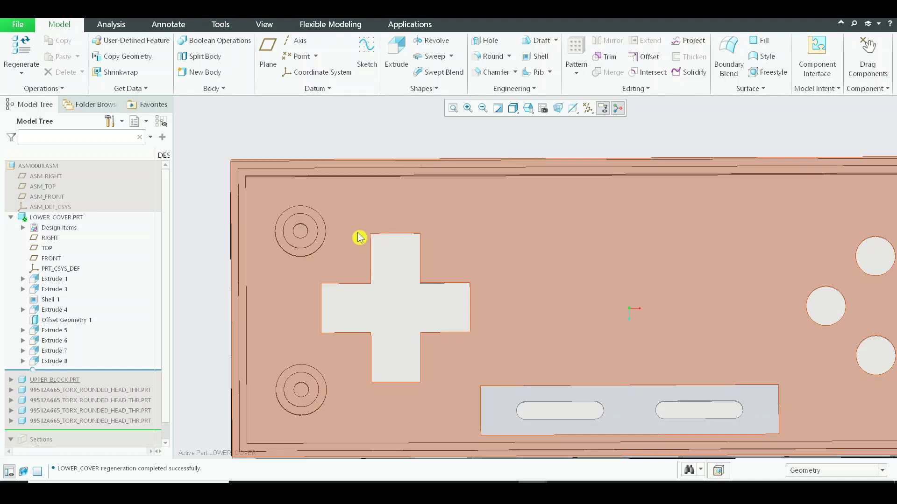
left_click(389, 210)
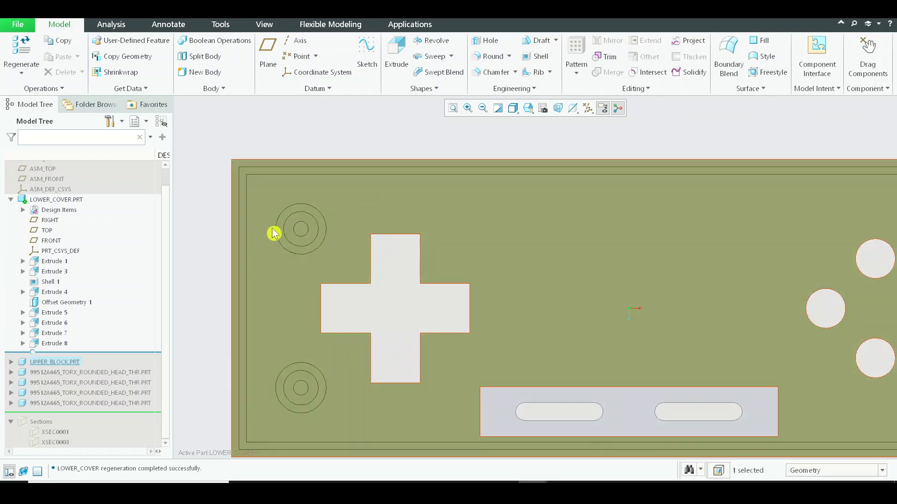
middle_click_drag(344, 271, 310, 248)
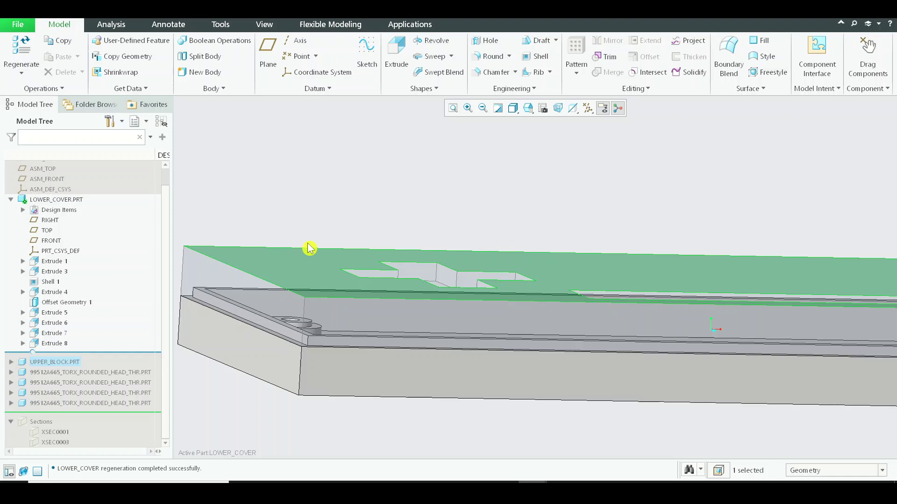
left_click(286, 306)
middle_click_drag(358, 343, 331, 276)
scroll(60, 223, "up", 2)
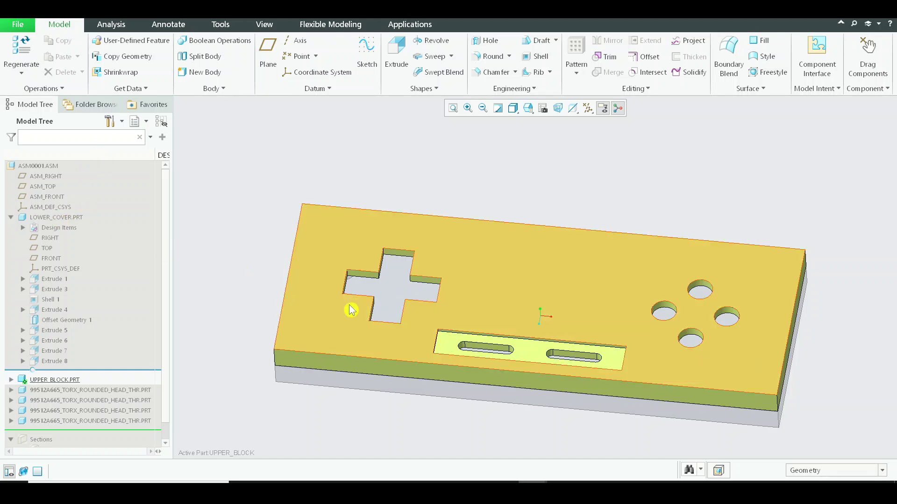
left_click(312, 260)
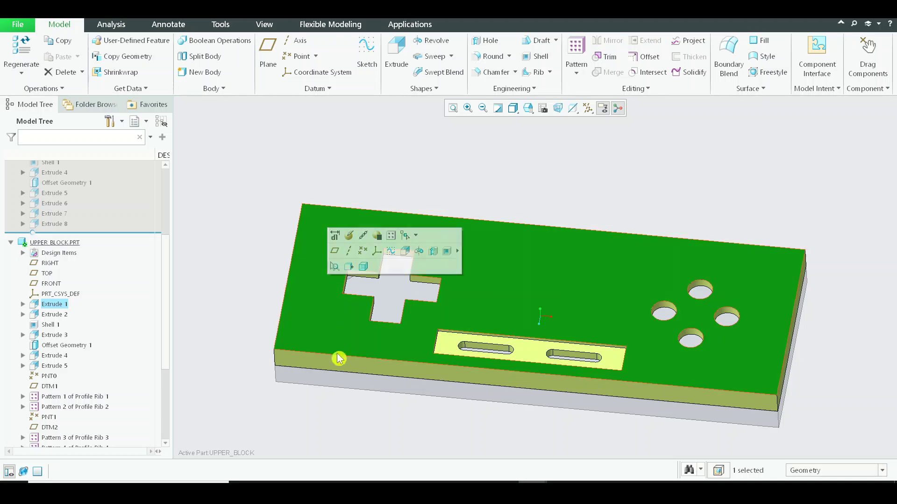
left_click(344, 381)
left_click(348, 320)
left_click(333, 280)
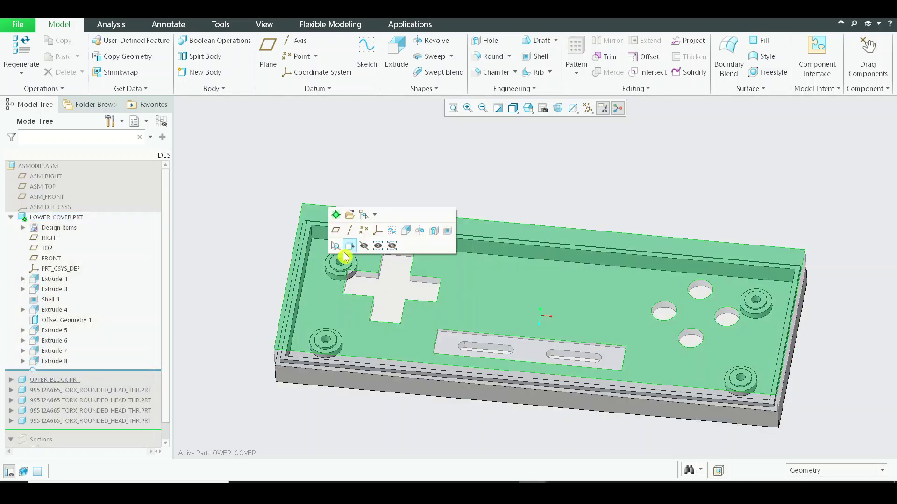
left_click(350, 245)
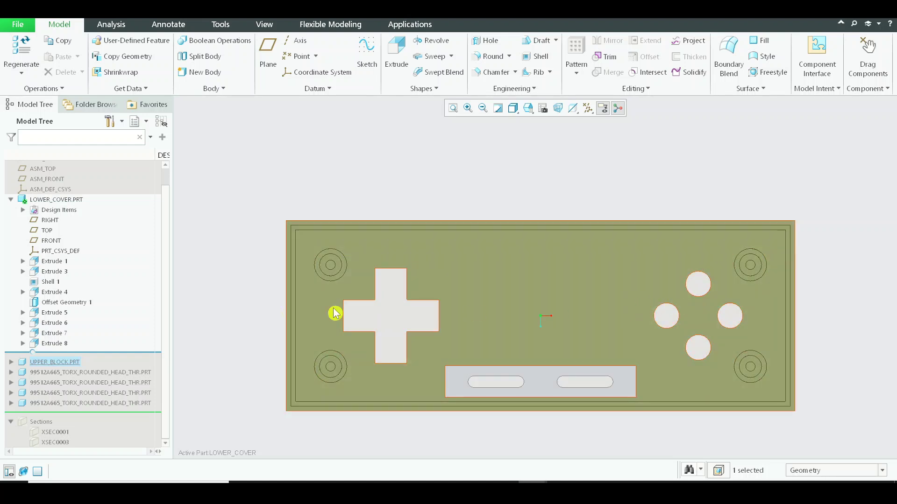
Step: Activate the upper block part within the assembly through the area around its cross-shaped opening
middle_click_drag(470, 260, 434, 282)
scroll(406, 275, "up", 5)
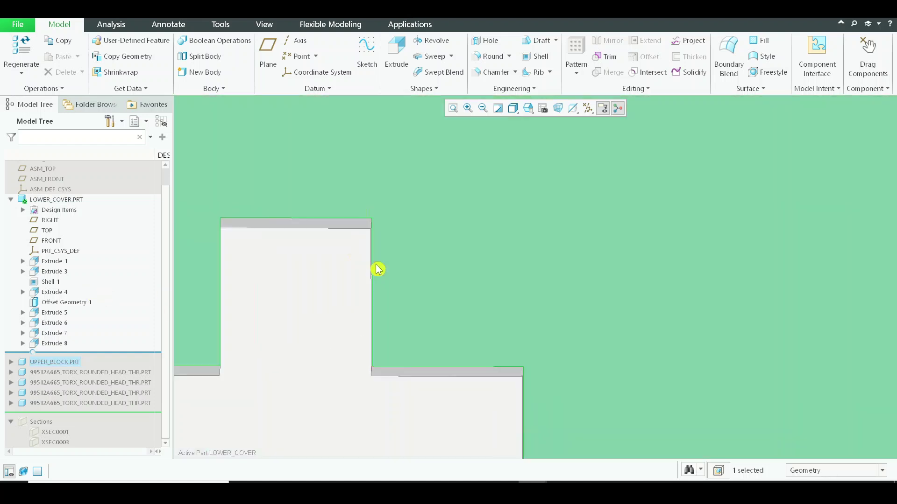
left_click(336, 216)
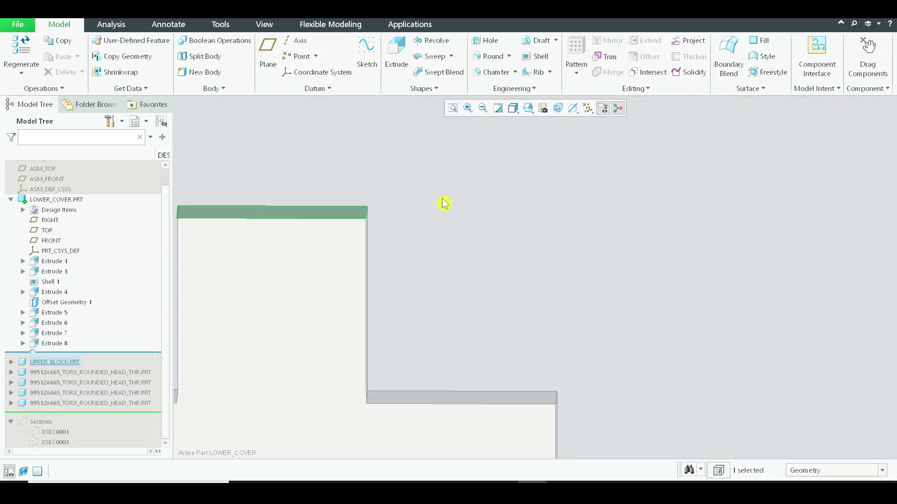
left_click(444, 201)
left_click(456, 144)
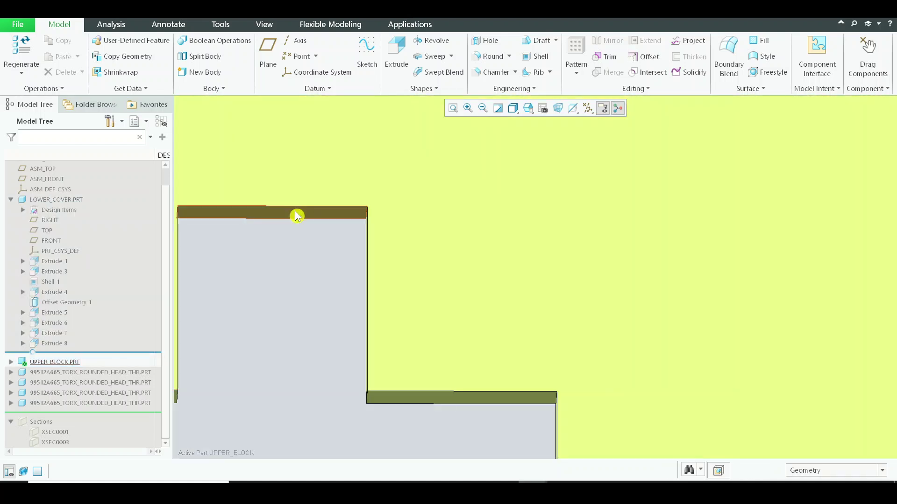
Step: Redefine the cross-shaped cut in the upper block, opening its section sketch in 2D orientation with hidden lines displayed in grey
left_click(296, 211)
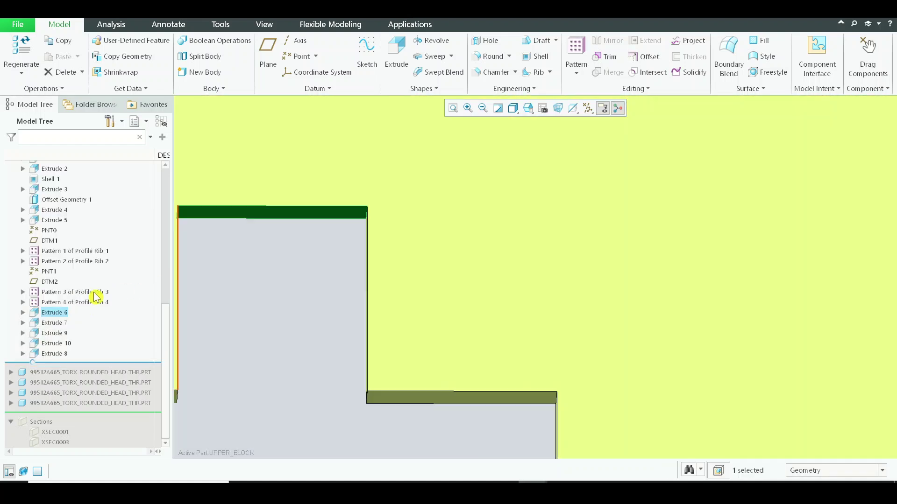
left_click(54, 312)
left_click(84, 251)
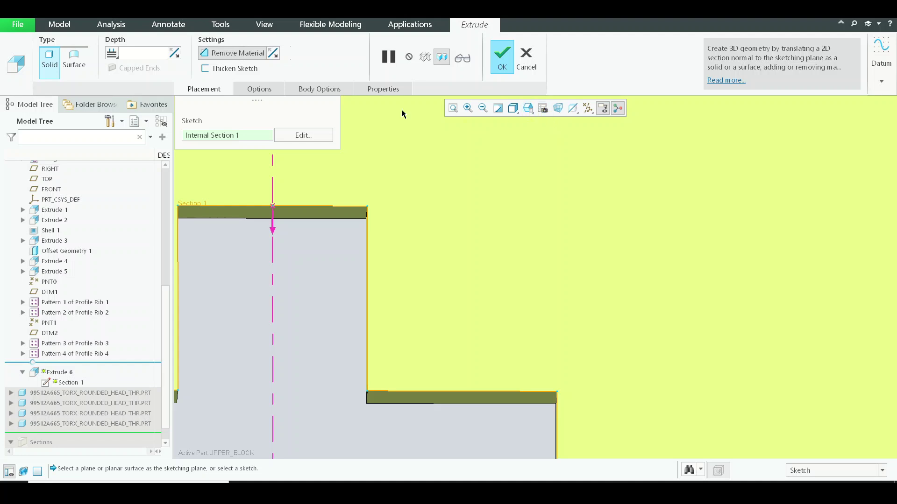
left_click(302, 136)
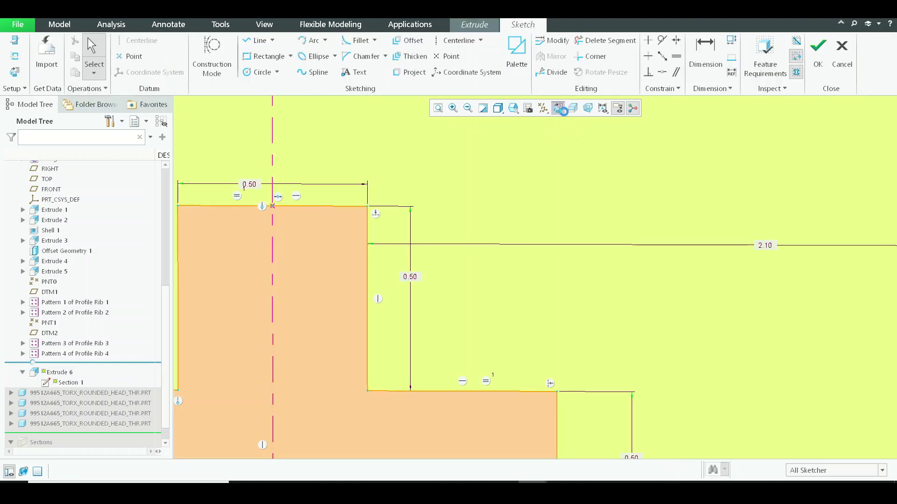
left_click(559, 108)
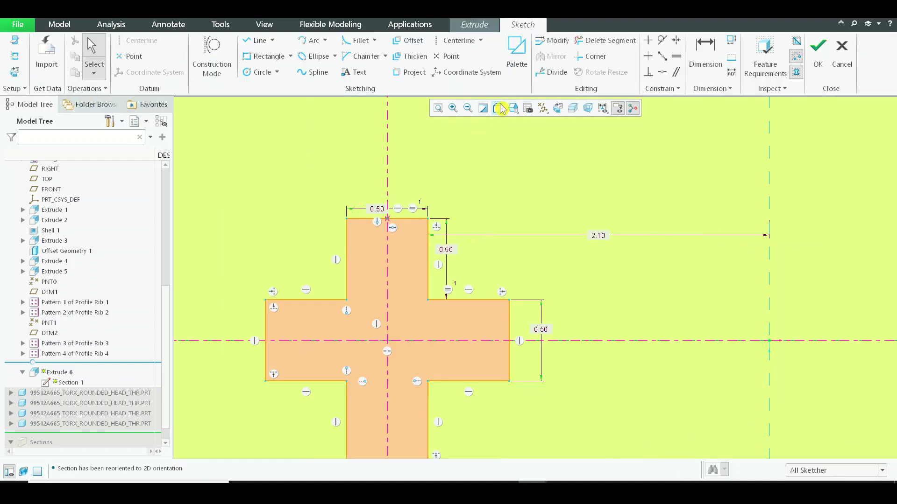
left_click(499, 108)
left_click(516, 171)
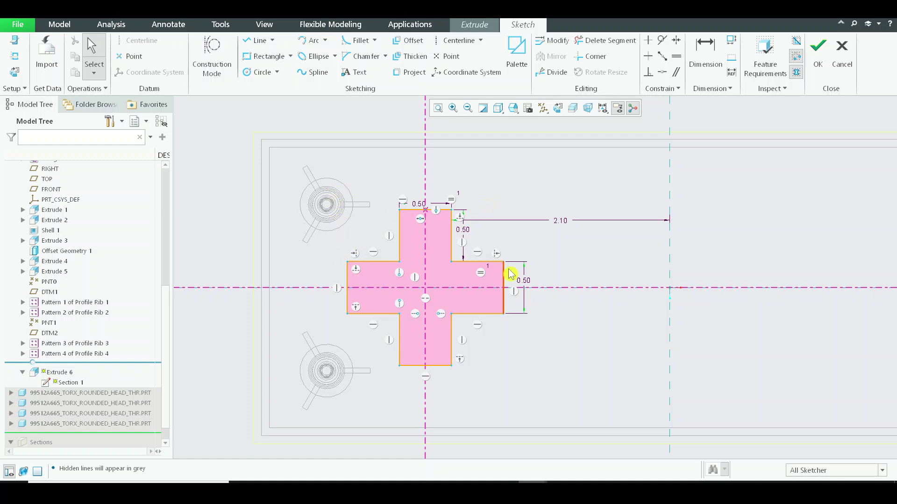
Step: Set the cross profile's horizontal distance from the vertical centre reference to 2, then refine it to 1.95
double_click(564, 223)
type("2")
key("Return")
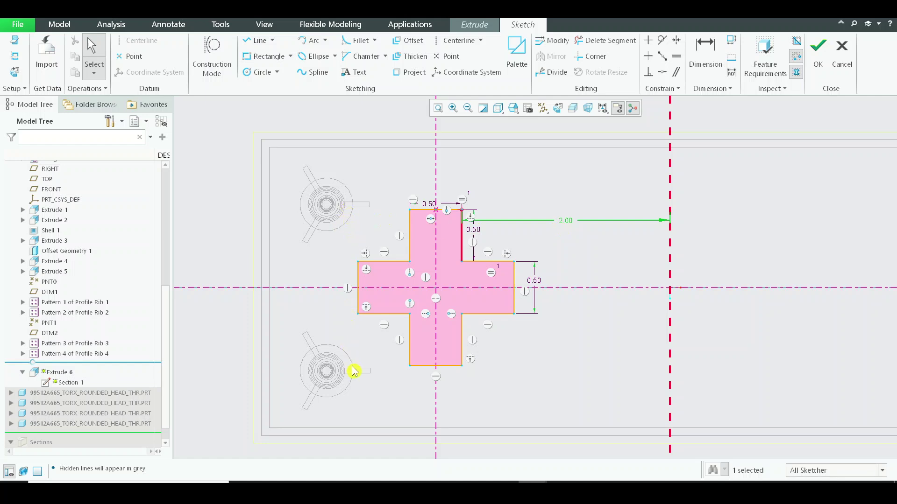
double_click(566, 219)
key("Return")
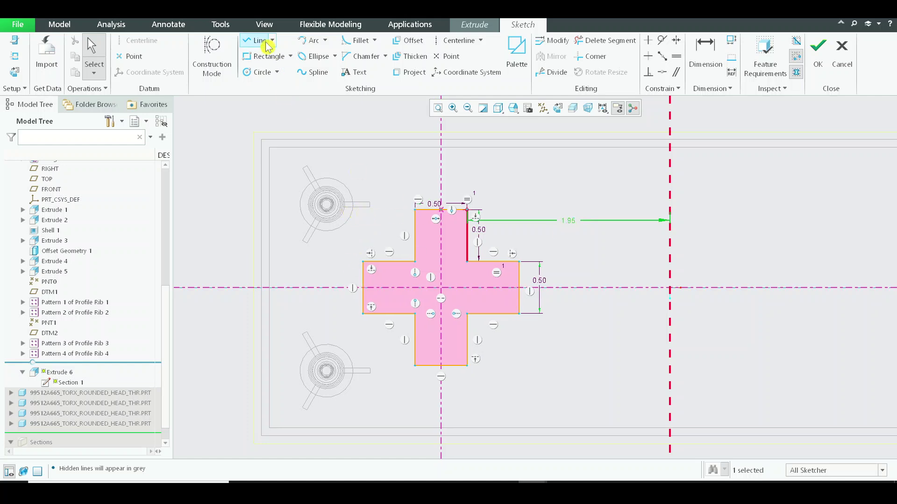
left_click(267, 56)
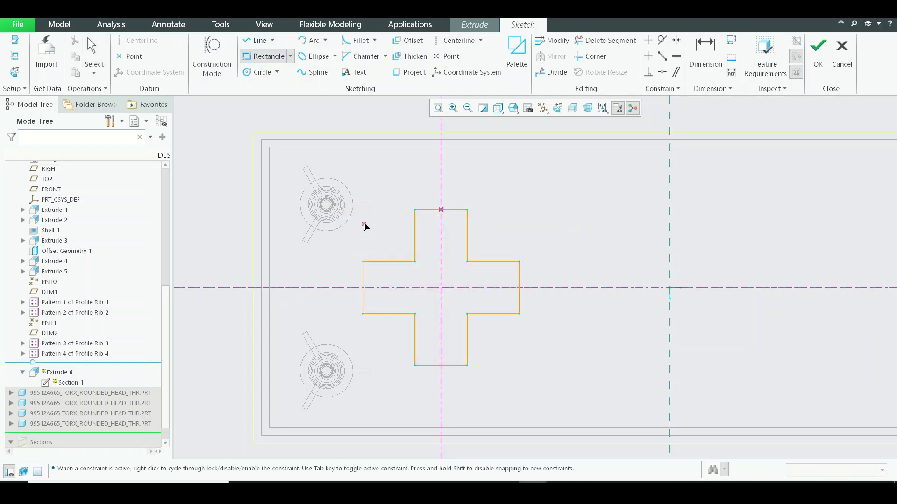
left_click(363, 210)
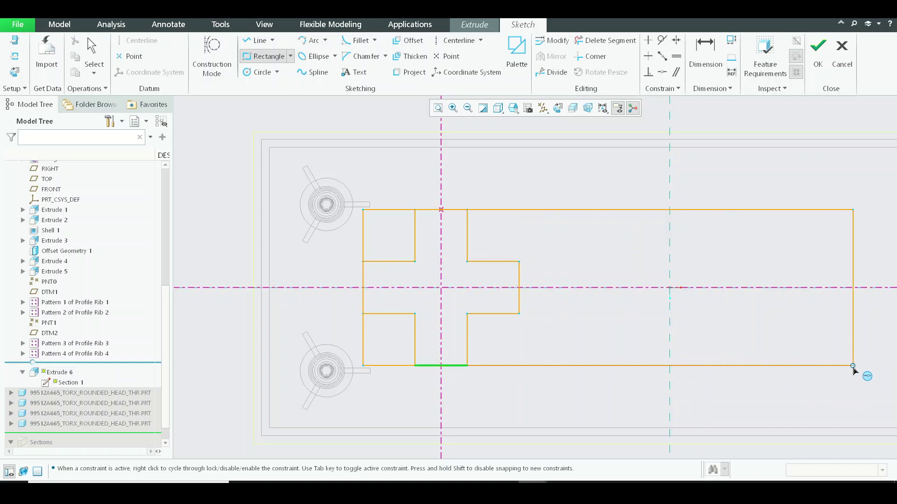
middle_click(853, 366)
middle_click(578, 316)
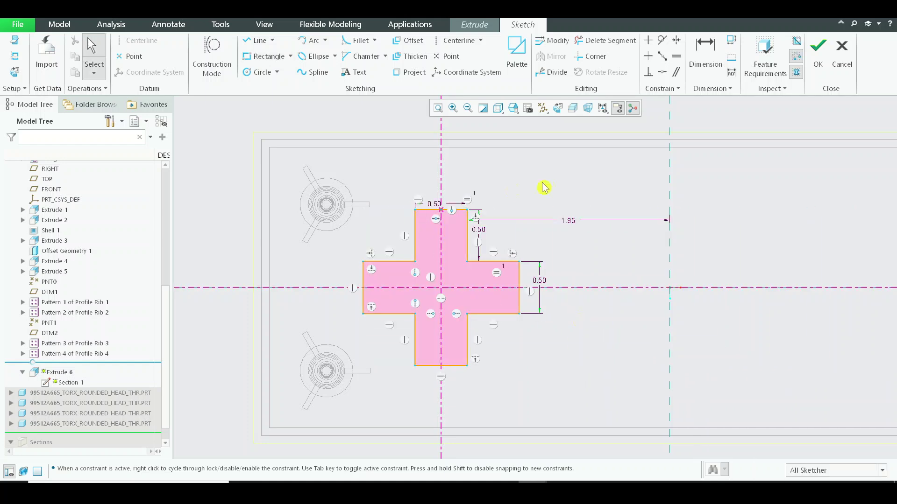
Step: Set the widths of the cross profile's vertical and horizontal arms to 0.45 and complete the redefined cut
double_click(442, 208)
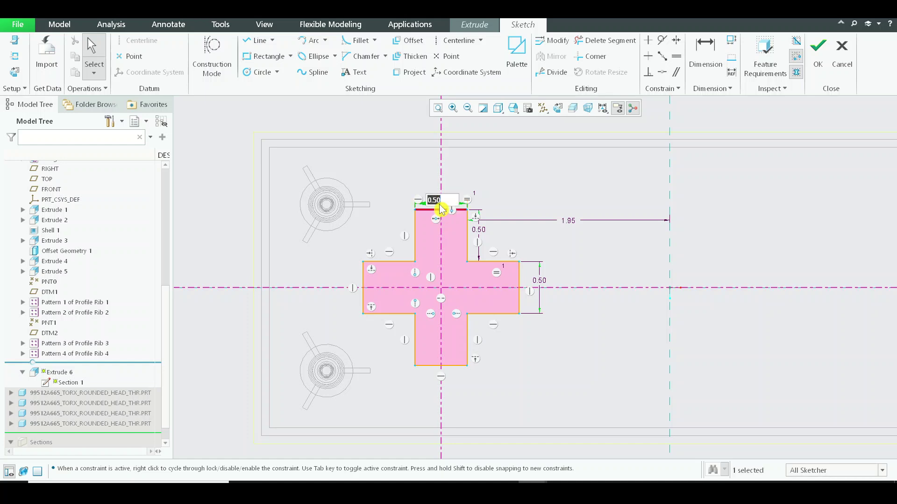
type("0.45")
key("Return")
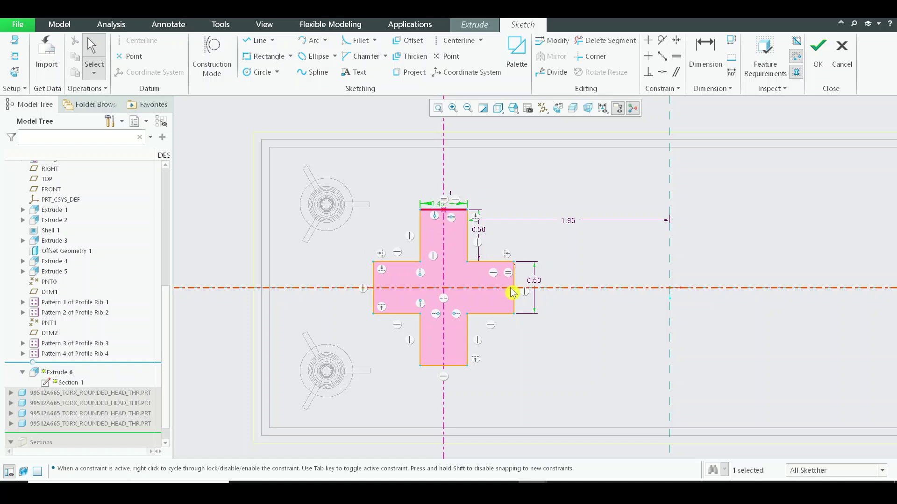
double_click(528, 287)
type("0.45")
key("Return")
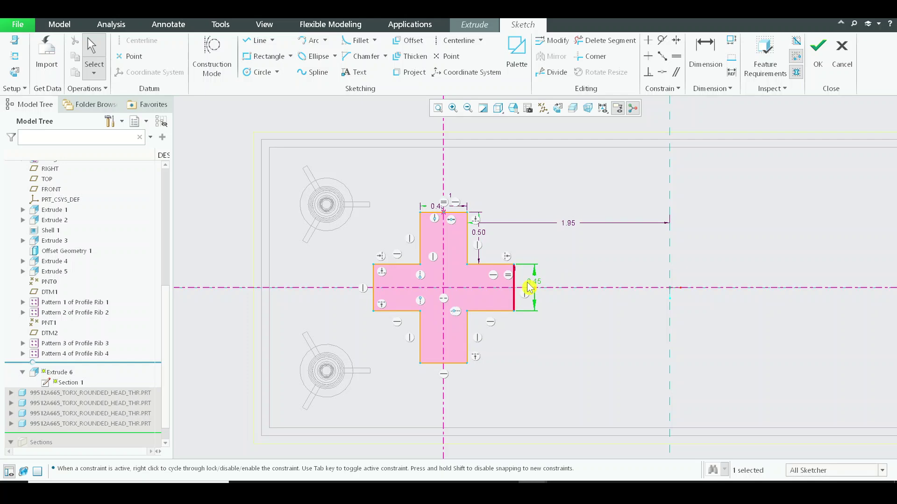
left_click(621, 261)
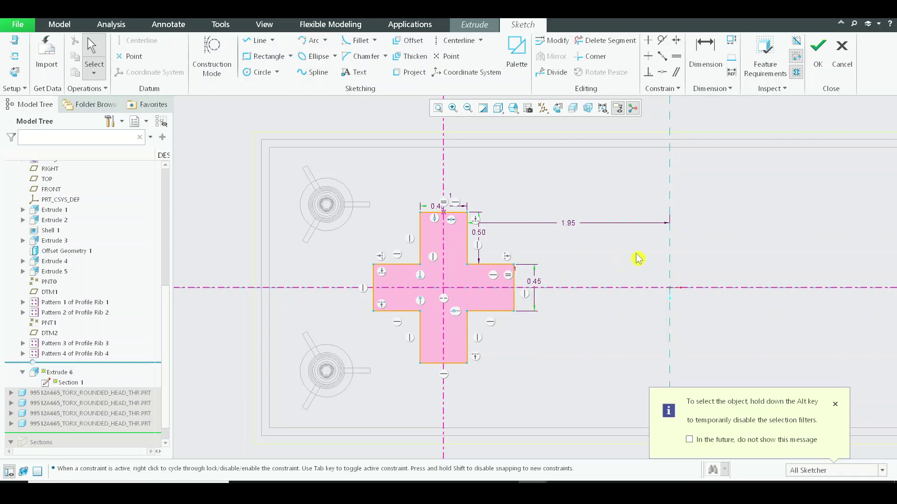
left_click(814, 75)
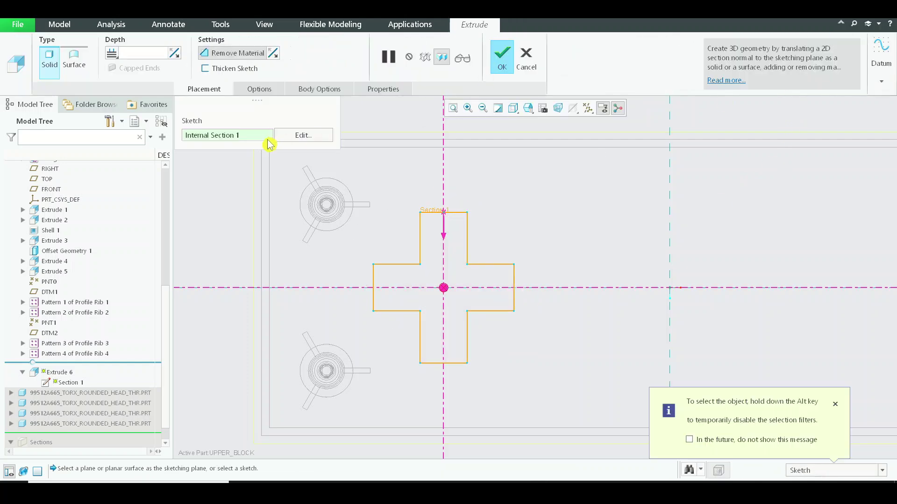
left_click(313, 135)
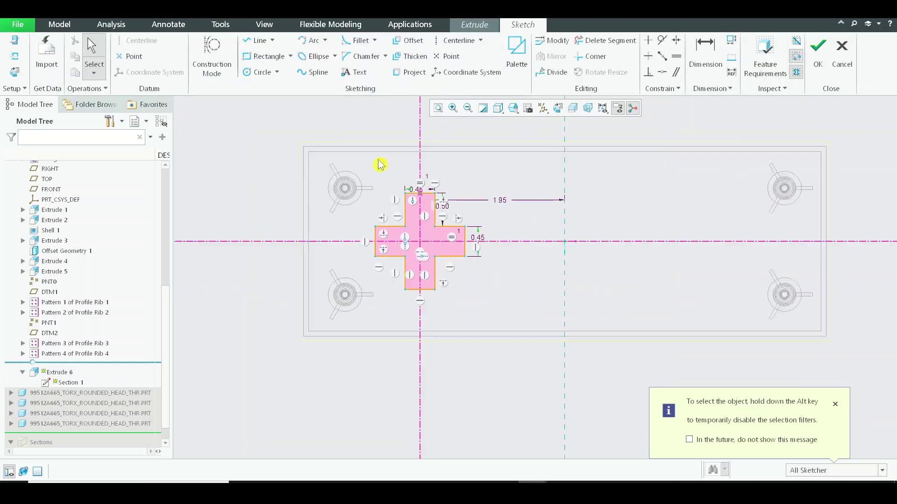
left_click(824, 57)
middle_click(513, 237)
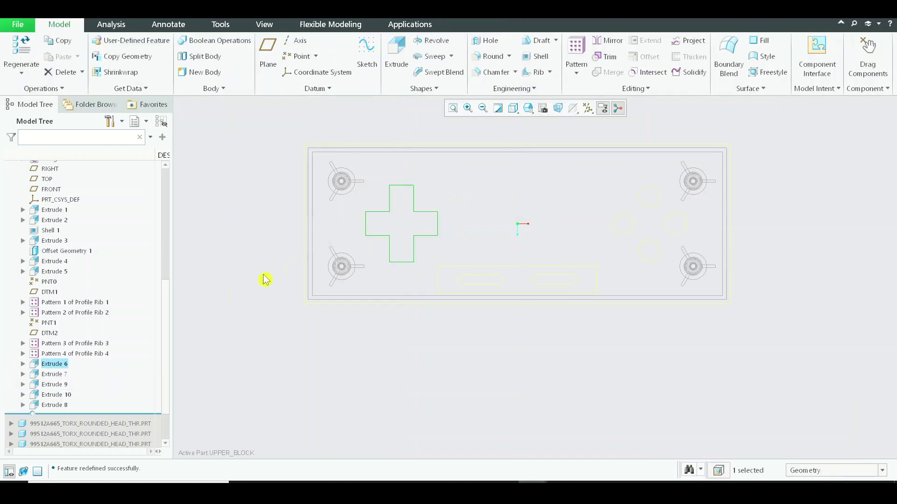
Step: Restore the shaded-with-edges display and open the section sketch of the upper block's four round button holes for editing
left_click(513, 108)
left_click(537, 135)
scroll(652, 216, "up", 8)
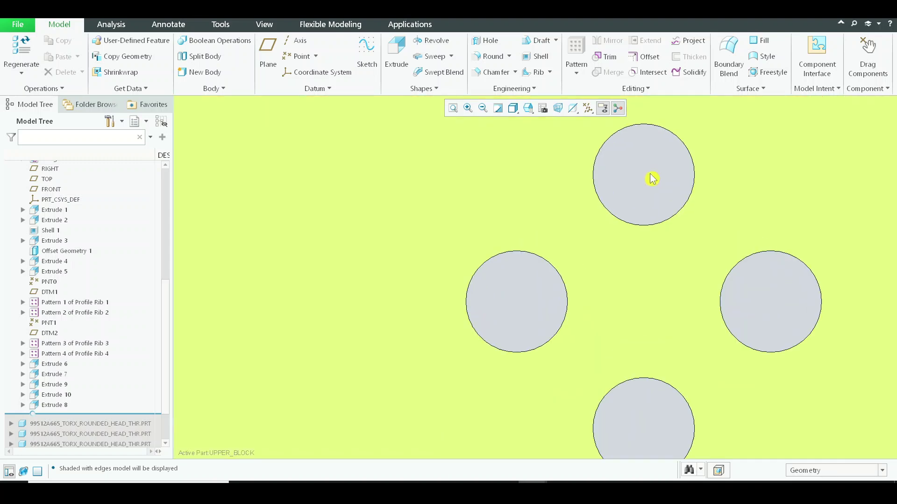
middle_click_drag(651, 176, 671, 134)
left_click(671, 134)
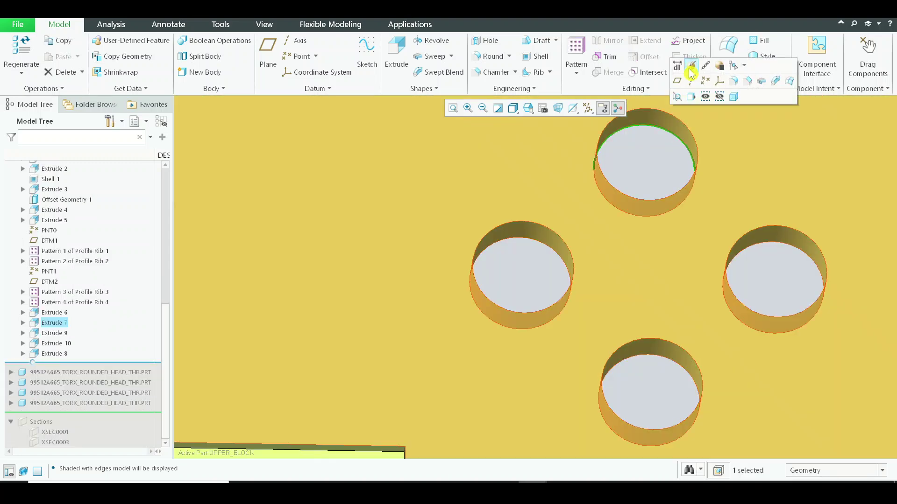
left_click(691, 70)
left_click(304, 135)
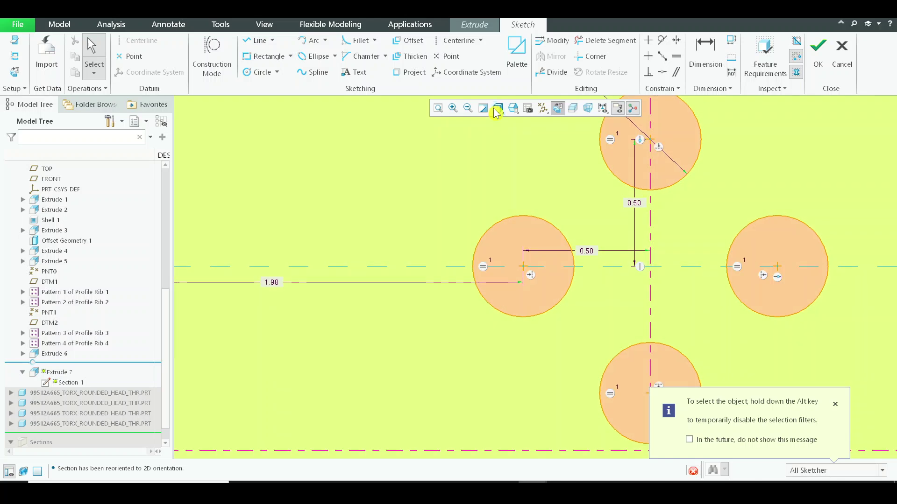
Step: Display hidden lines in grey and set the innermost button circle's distance from the vertical centre reference to 1.8
left_click(497, 108)
left_click(520, 185)
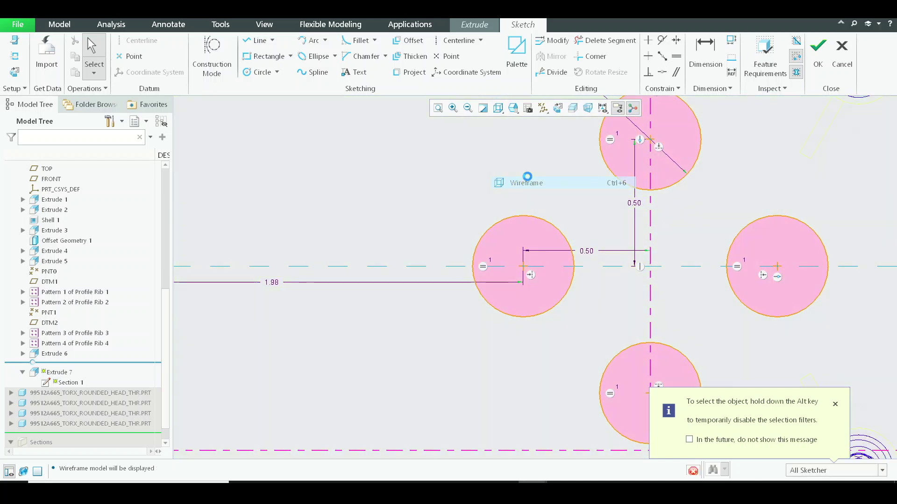
left_click(498, 108)
left_click(526, 170)
scroll(445, 265, "down", 5)
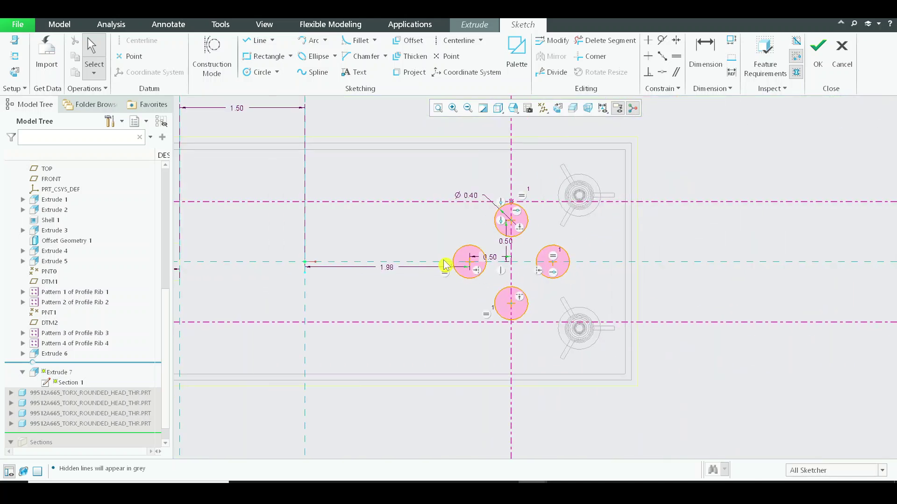
scroll(238, 260, "up", 3)
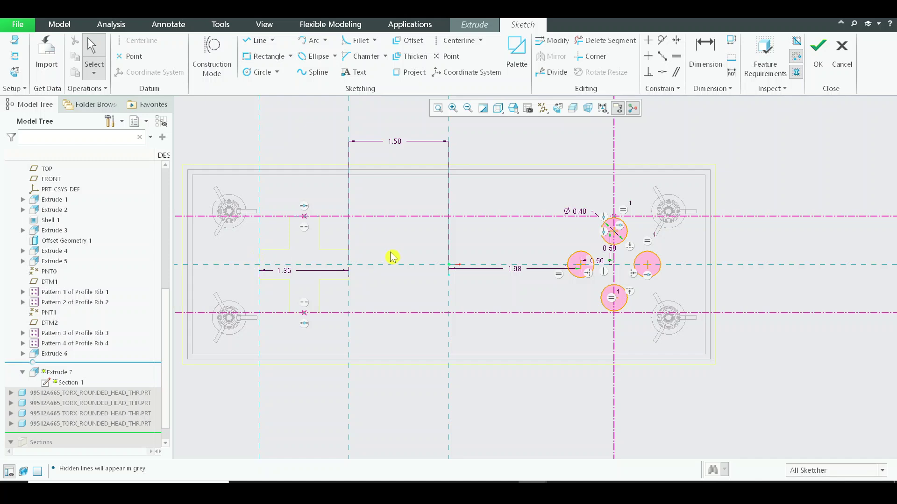
double_click(516, 270)
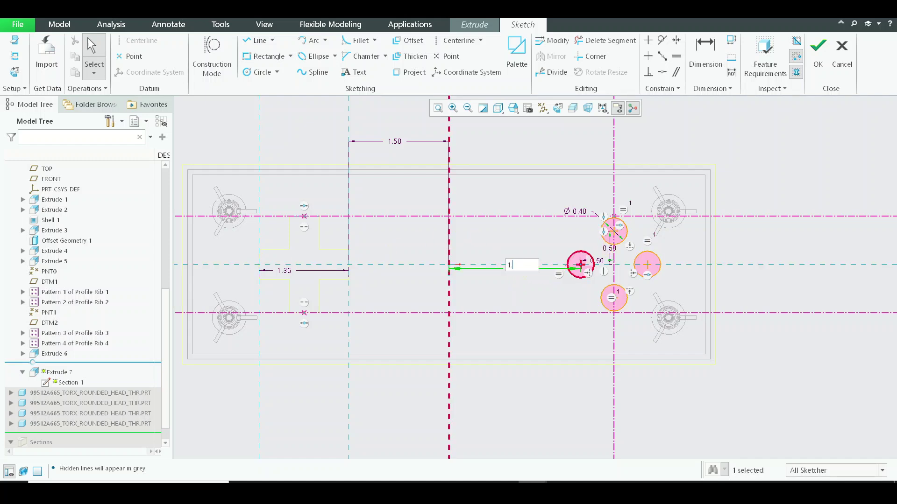
type("1.8")
key("Return")
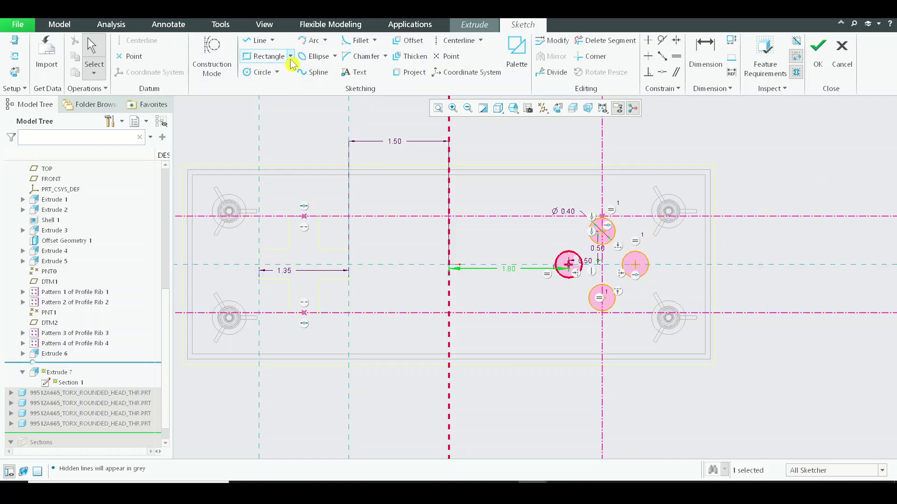
Step: Set the innermost button circle's distance from the vertical centre reference to 1.75 and complete the redefined button-hole cut
left_click(511, 274)
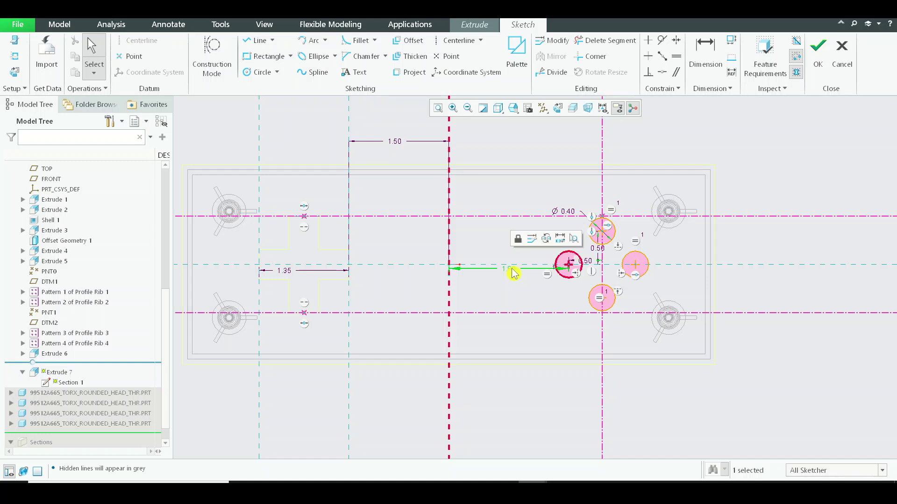
double_click(512, 274)
type("1.75")
key("Return")
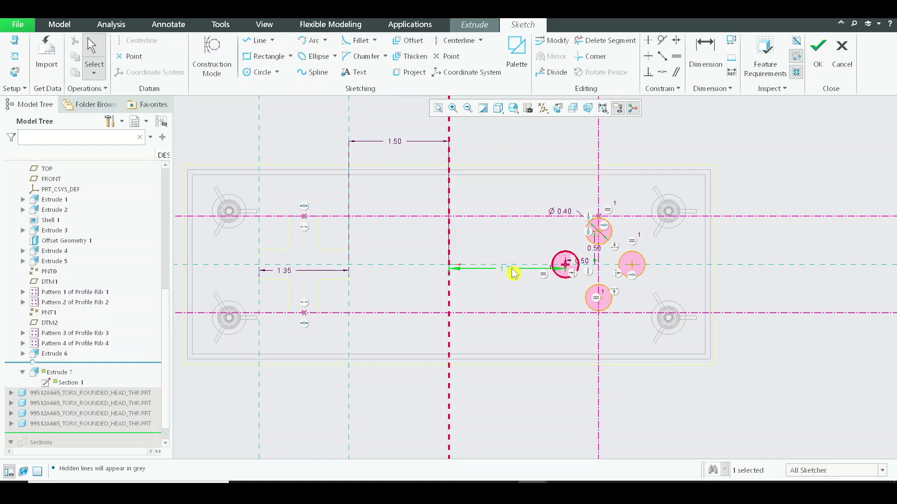
left_click(818, 58)
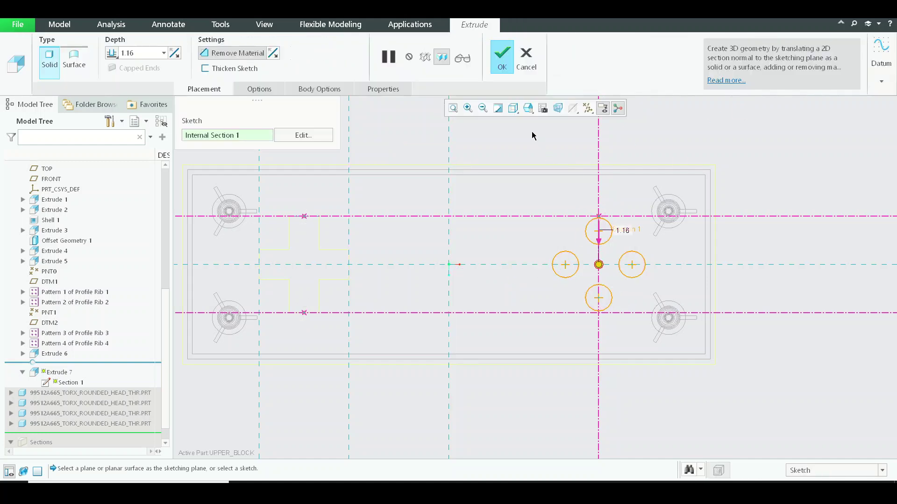
middle_click(413, 155)
Step: Restore the shaded-with-edges display of the upper block
left_click(513, 108)
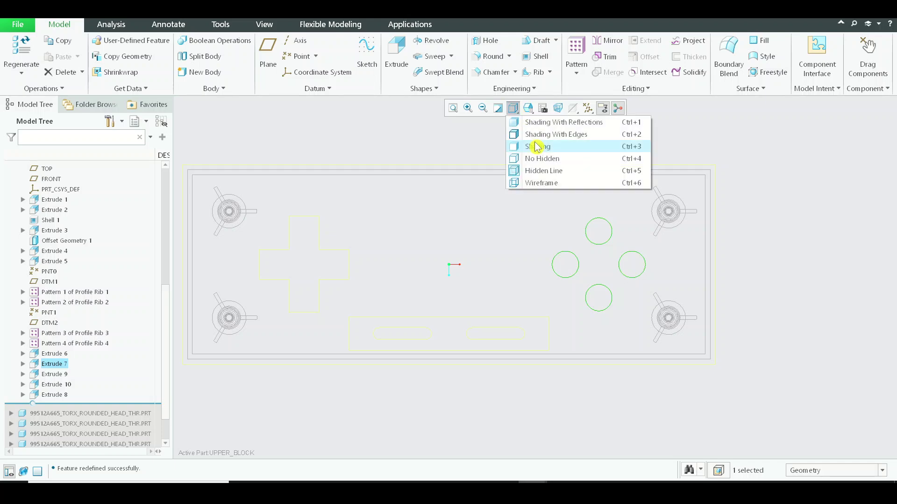
left_click(547, 134)
left_click(513, 108)
left_click(528, 134)
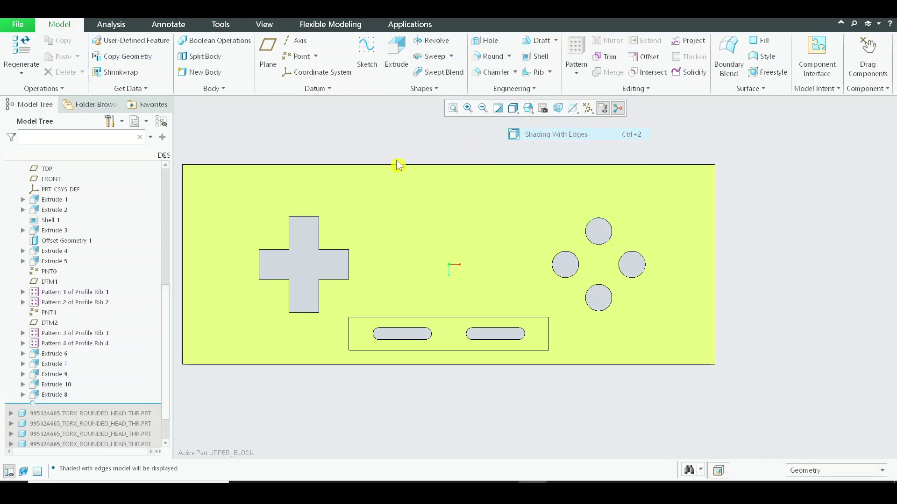
Step: Examine the upper block's cross, round and slotted button openings from several angles and distances
middle_click_drag(435, 256, 562, 215)
middle_click_drag(562, 215, 748, 307)
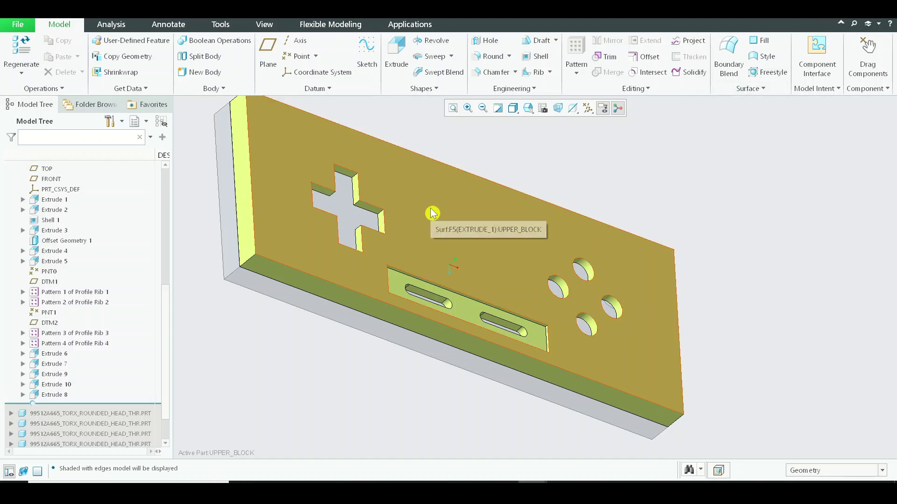
mouse_move(434, 208)
middle_mouse_down()
mouse_move(757, 257)
mouse_move(679, 248)
mouse_move(713, 231)
mouse_move(744, 238)
mouse_move(744, 262)
mouse_move(725, 280)
mouse_move(730, 261)
mouse_move(744, 276)
mouse_move(739, 166)
mouse_move(715, 310)
mouse_move(715, 128)
mouse_move(722, 262)
mouse_move(711, 267)
middle_mouse_up()
middle_click_drag(483, 257, 527, 221)
middle_click_drag(228, 274, 245, 275, "shift")
scroll(243, 275, "up", 2)
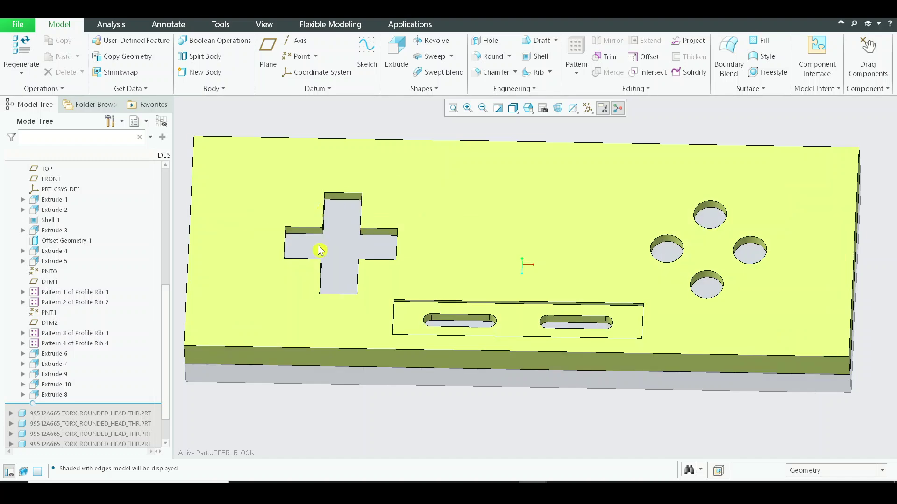
scroll(343, 251, "down", 3)
scroll(343, 251, "up", 3)
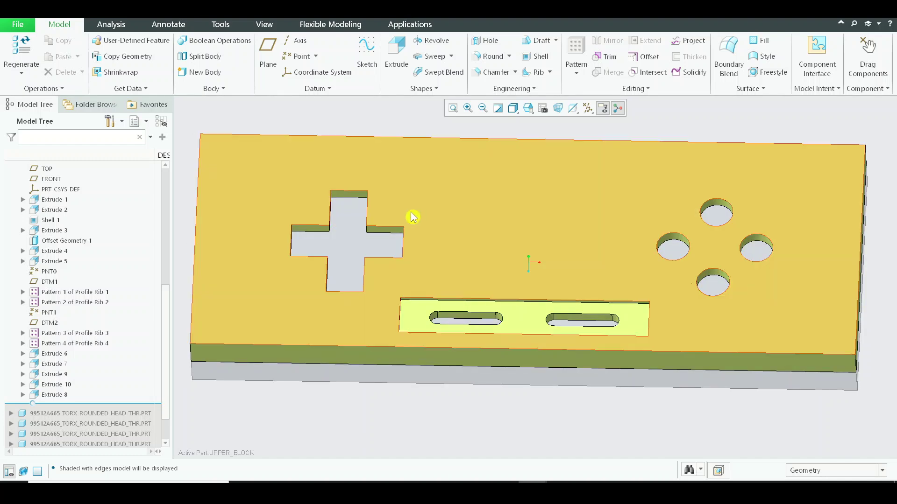
scroll(364, 234, "up", 3)
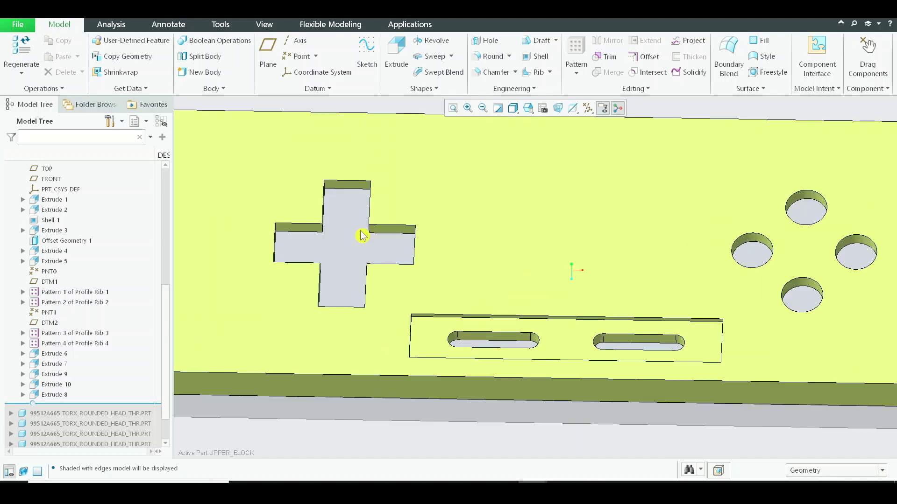
scroll(406, 240, "down", 5)
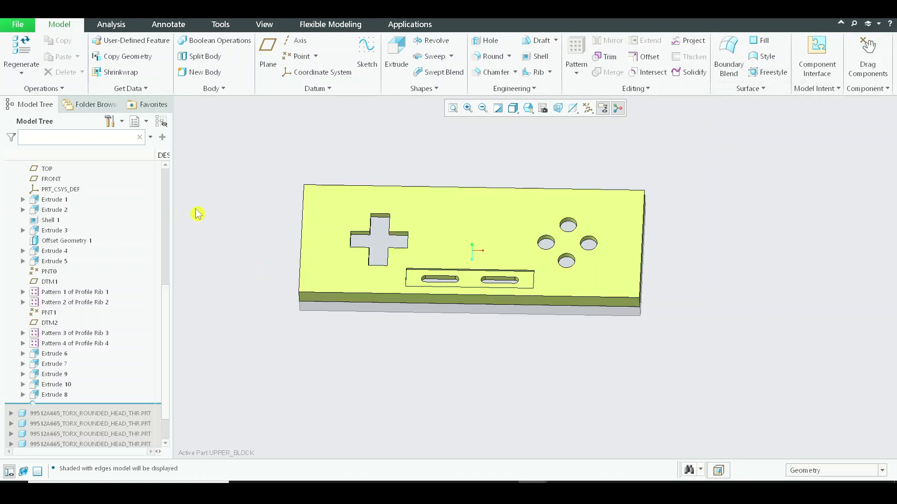
scroll(282, 254, "down", 2)
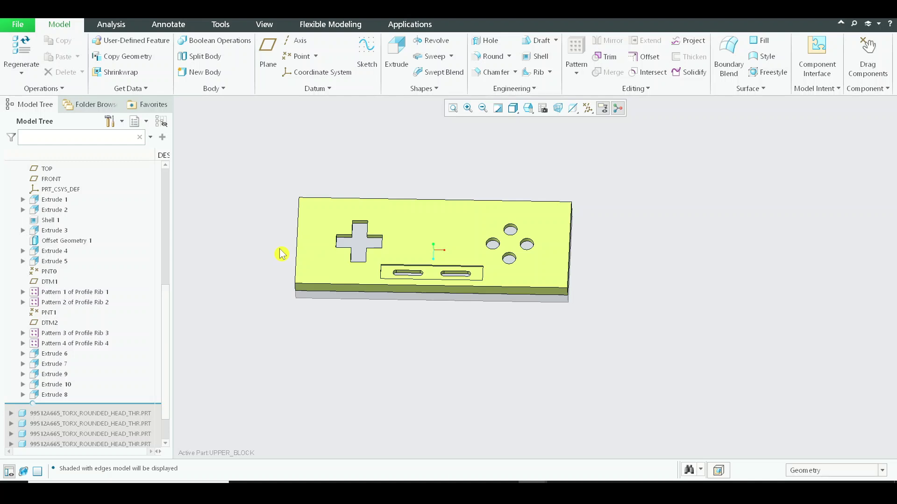
Step: Collapse the upper block's feature list and activate the LOWER_COVER part within the assembly
scroll(117, 240, "down", 10)
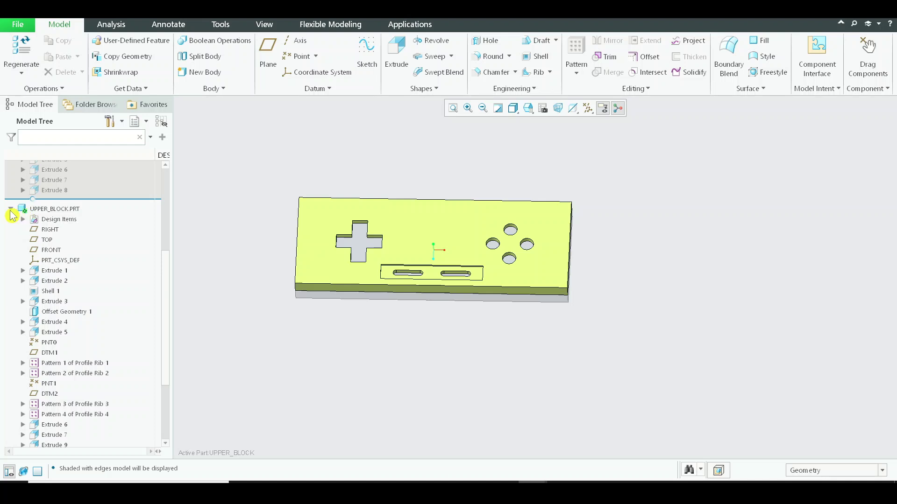
left_click(10, 209)
scroll(52, 388, "up", 2)
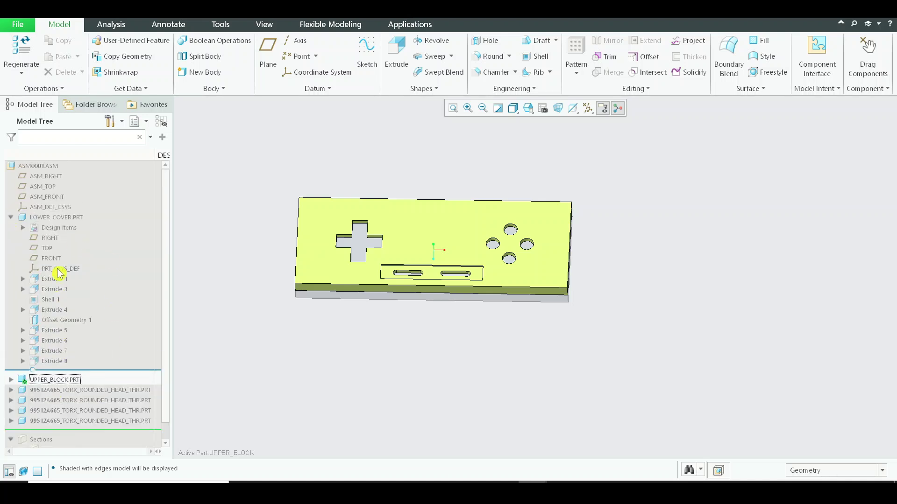
left_click(71, 218)
left_click(80, 173)
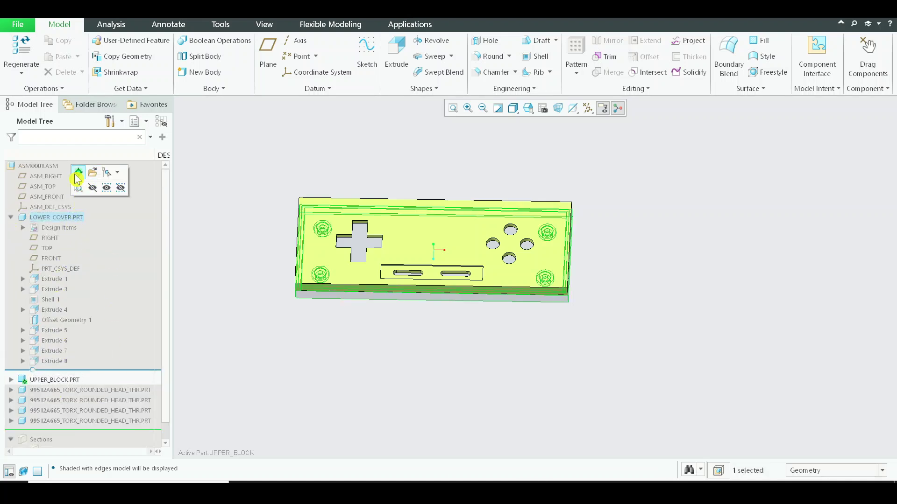
Step: Orient the assembly to the TOP view with the lower cover active and nothing selected
left_click(423, 241)
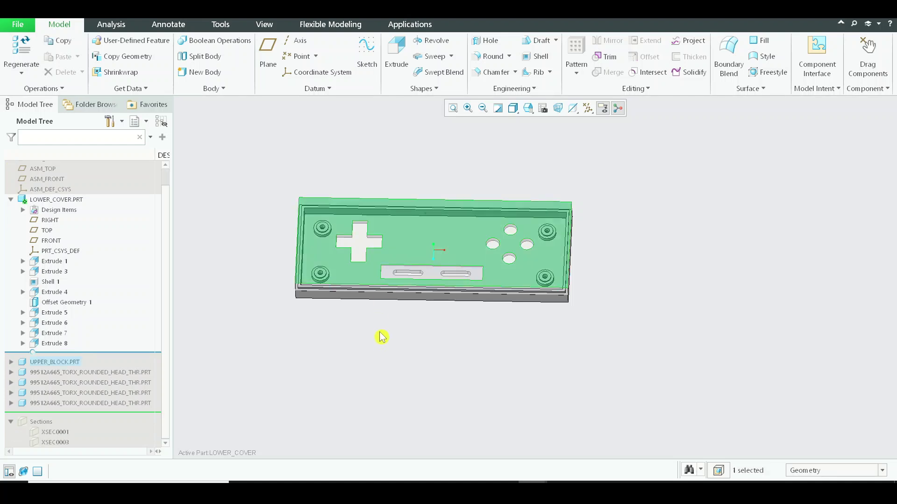
middle_click_drag(409, 318, 400, 358)
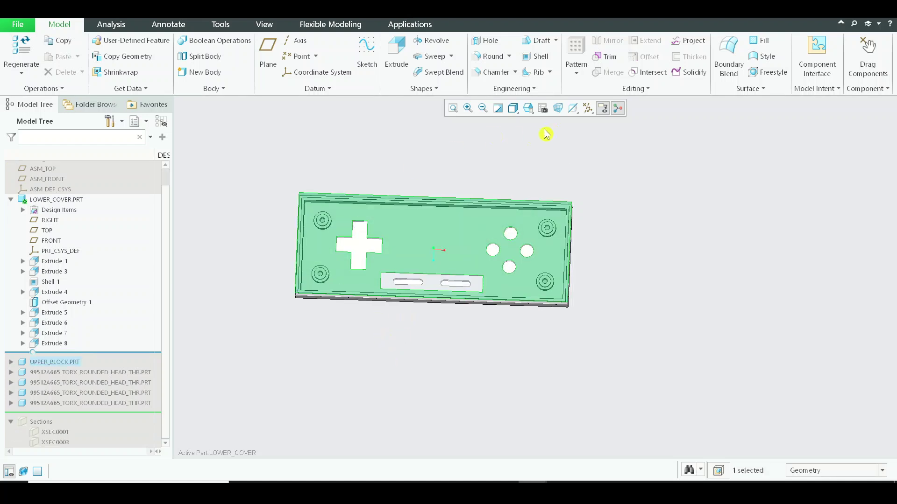
left_click(528, 109)
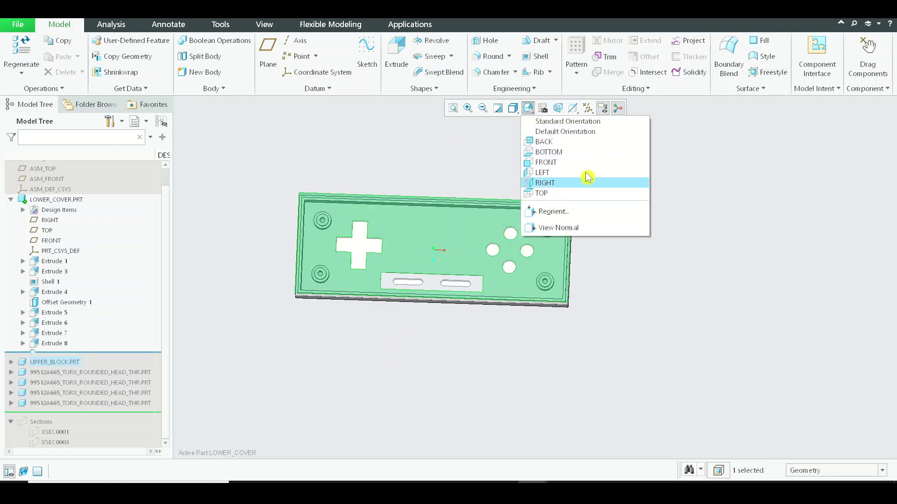
left_click(586, 194)
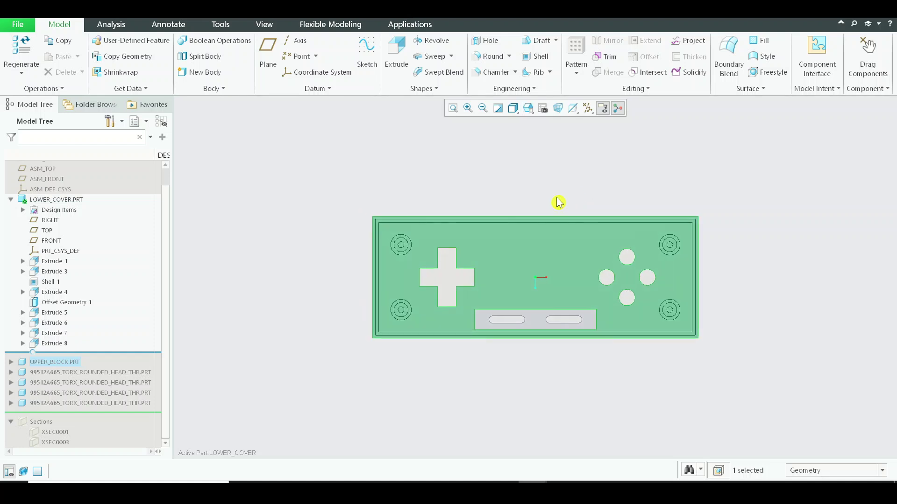
left_click(559, 202)
scroll(437, 294, "down", 2)
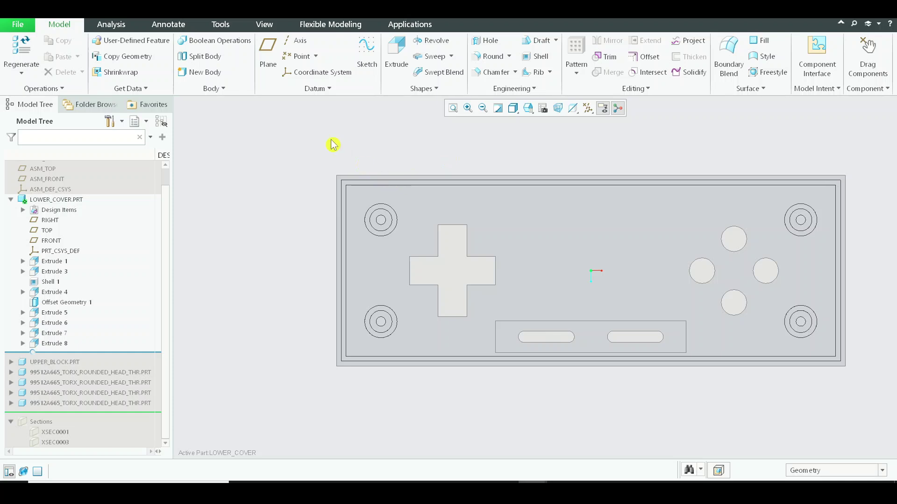
Step: Select the lower cover's inner floor surface from the shell and orient the view normal to it
mouse_move(550, 285)
middle_mouse_down()
mouse_move(570, 175)
mouse_move(541, 245)
mouse_move(543, 280)
mouse_move(492, 244)
middle_mouse_up()
left_click(492, 245)
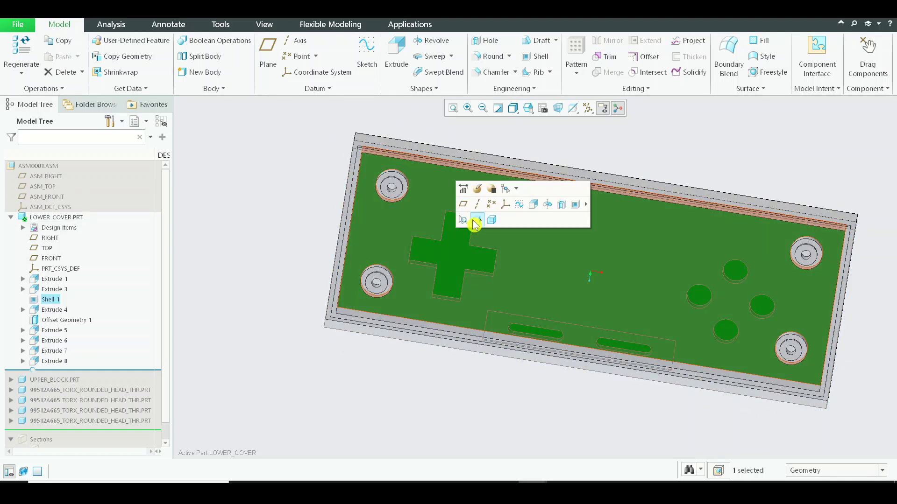
left_click(477, 219)
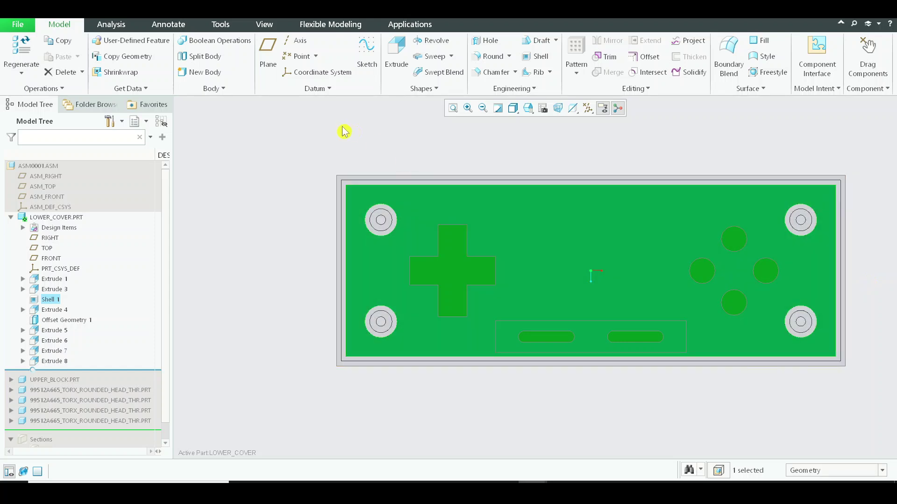
Step: Consult the PCB drill sizes for standard screws in the Chrome search results, return to Creo and clear the selection
left_click(475, 481)
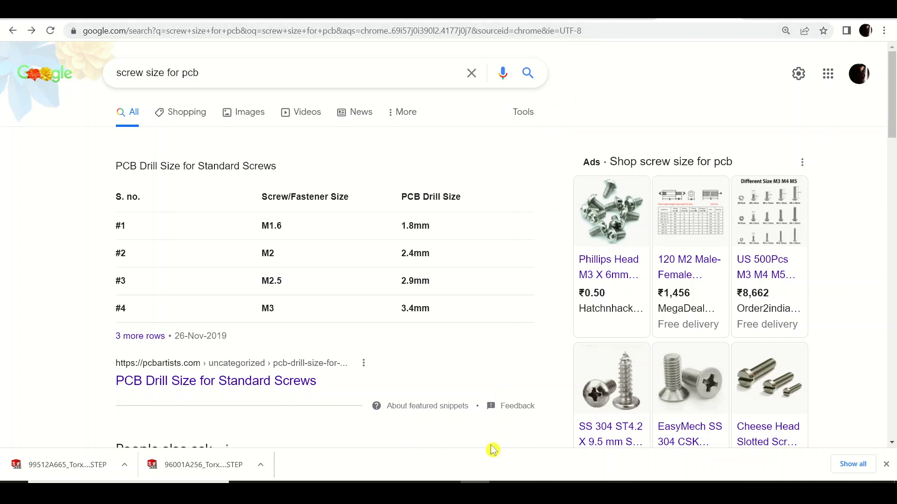
left_click(532, 492)
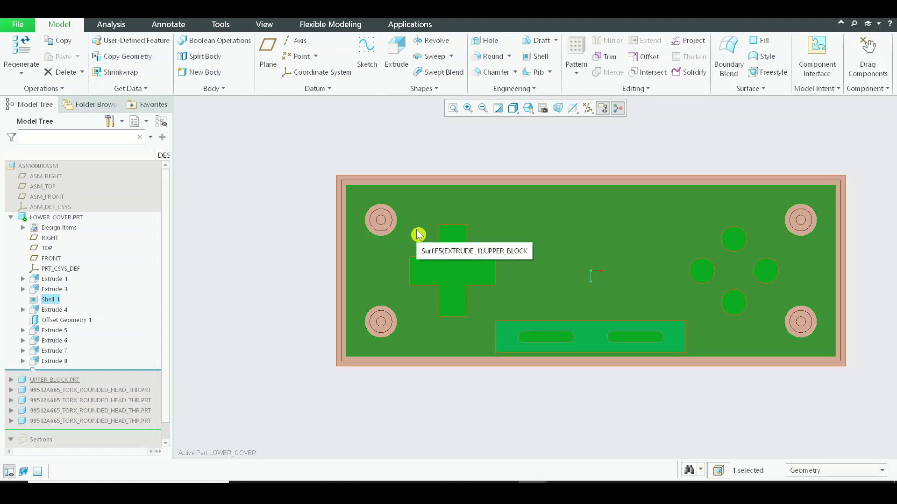
left_click(486, 144)
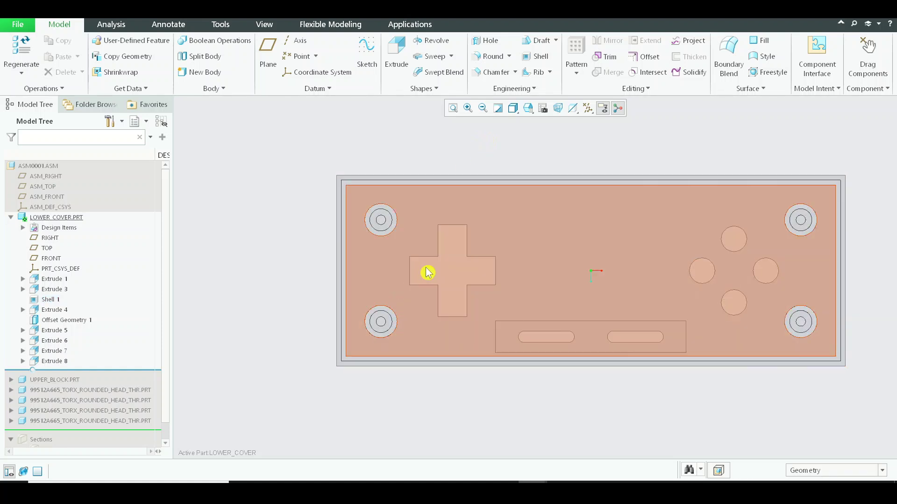
Step: Start an Extrude sketch on the lower cover's inner floor and turn on construction mode
left_click(433, 242)
left_click(397, 51)
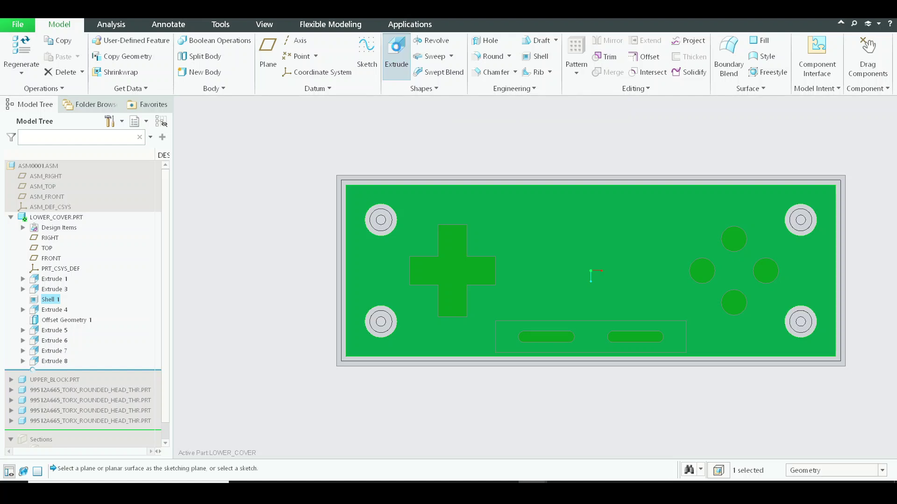
left_click(201, 58)
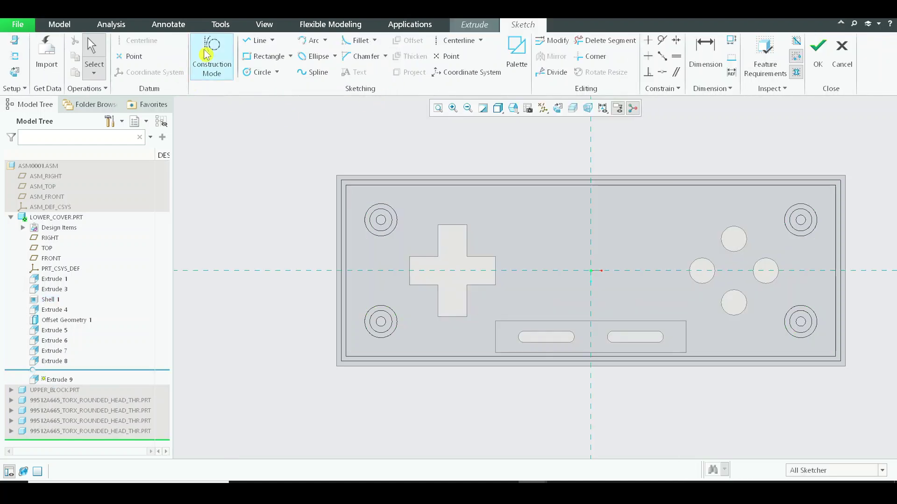
Step: Draw vertical construction centerlines through the outer end of the cross opening and tangent to the outermost button circle's outer edge
left_click(455, 40)
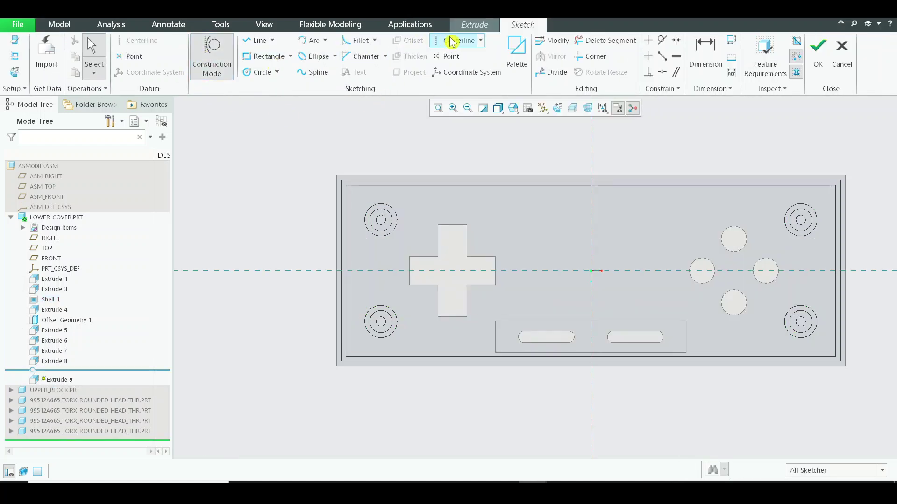
left_click(411, 270)
left_click(410, 248)
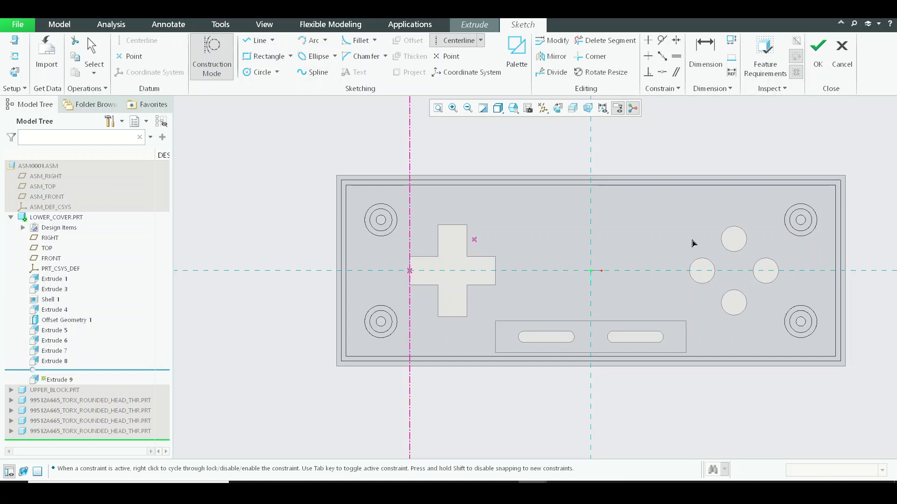
left_click(778, 271)
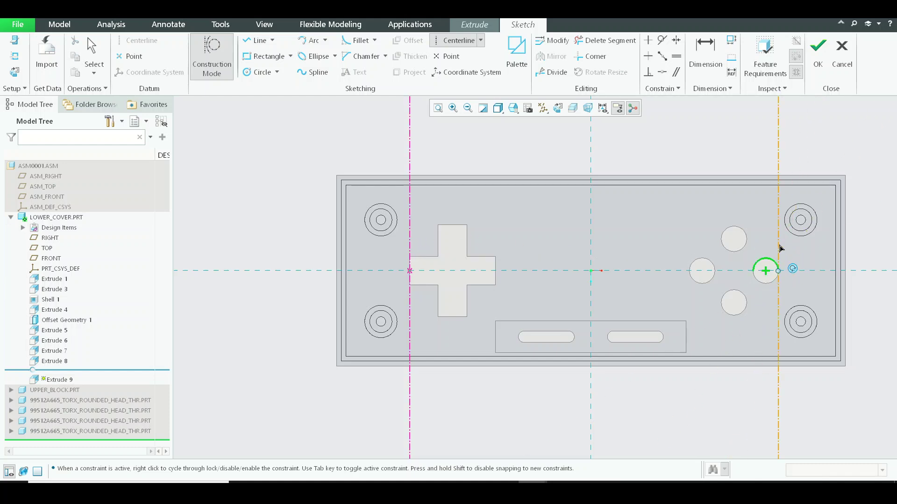
left_click(778, 246)
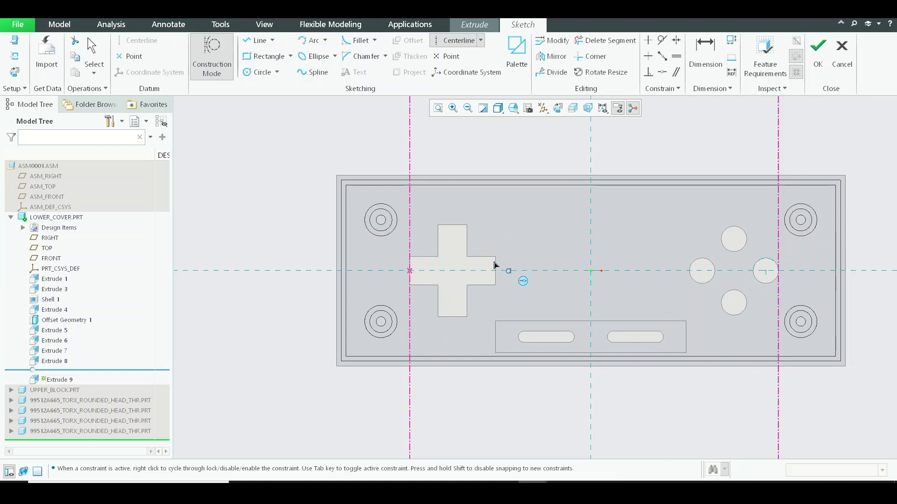
Step: Draw horizontal construction centerlines through the upper and lower ends of the cross opening's vertical arm
left_click(459, 44)
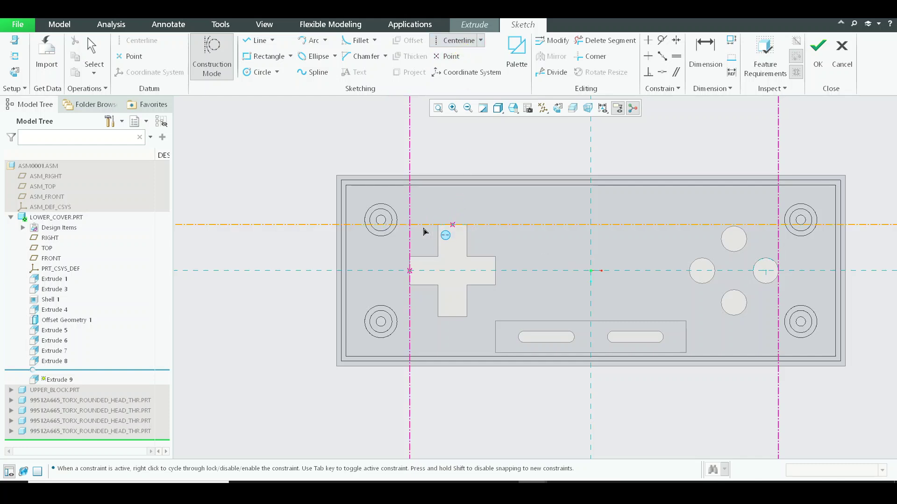
left_click(424, 228)
left_click(451, 318)
double_click(418, 318)
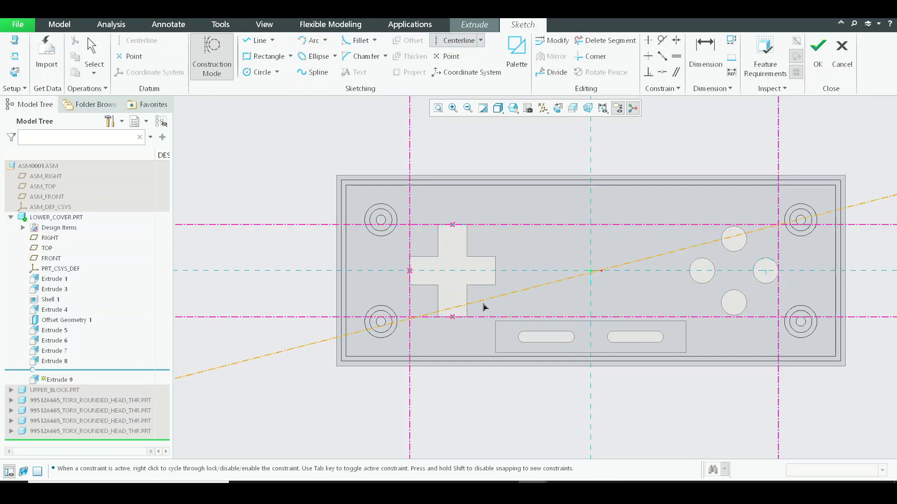
middle_click(484, 306)
middle_click(642, 289)
Step: Draw a construction rectangle with its corners on the intersections of the four construction centerlines
scroll(642, 290, "up", 1)
scroll(759, 284, "down", 4)
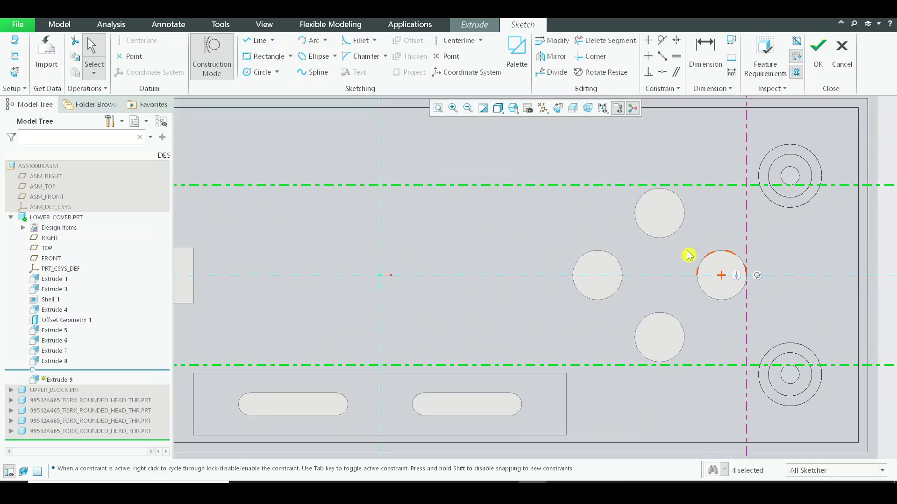
scroll(688, 255, "up", 4)
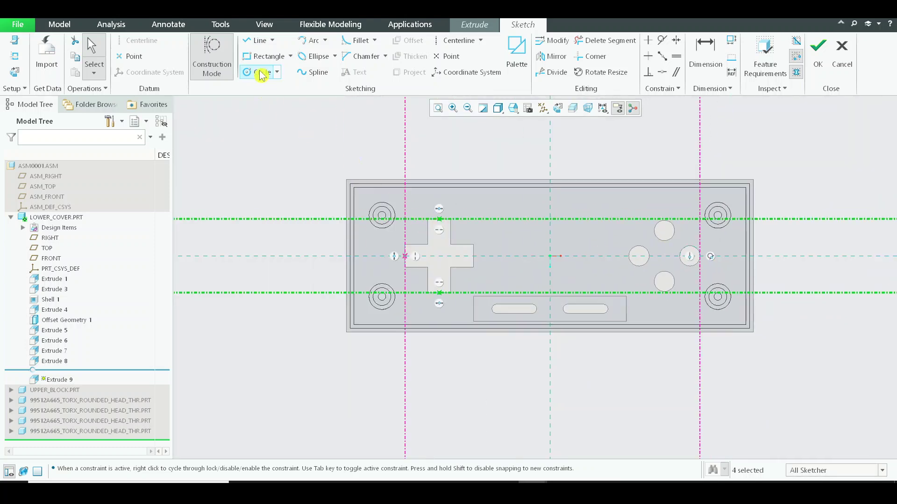
left_click(260, 58)
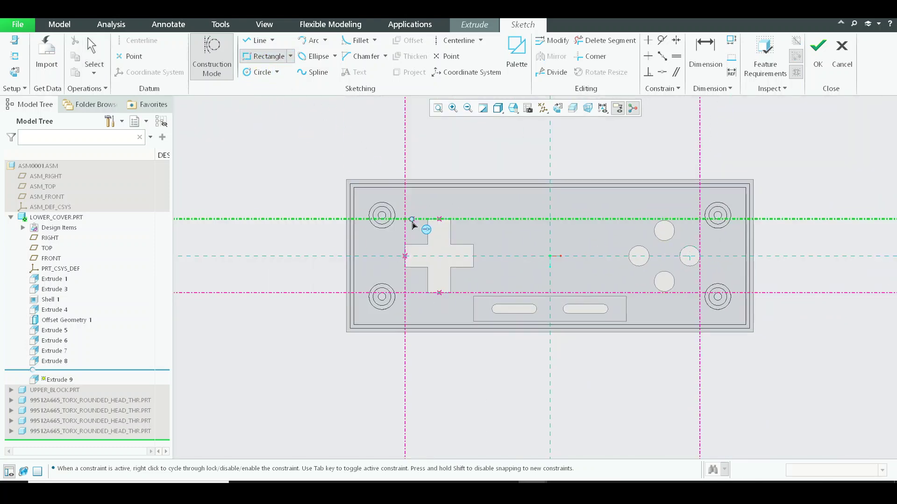
left_click(411, 222)
left_click(707, 293)
middle_click(787, 274)
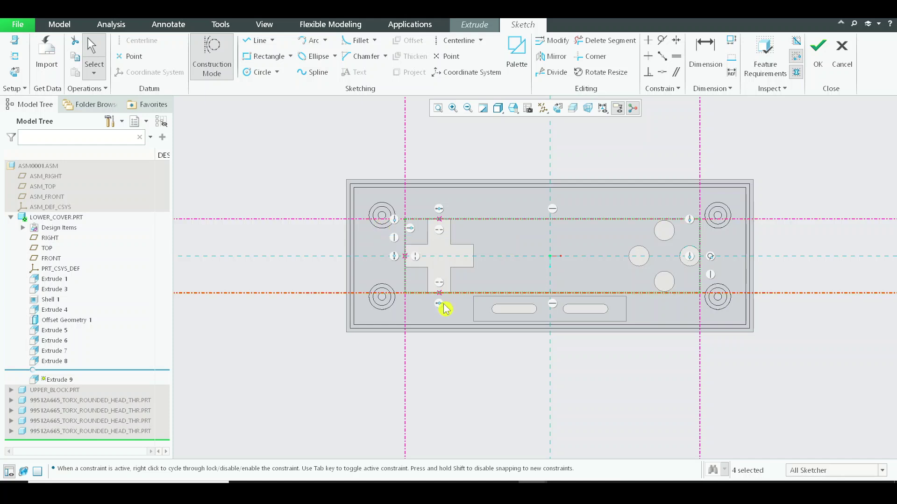
scroll(359, 202, "up", 1)
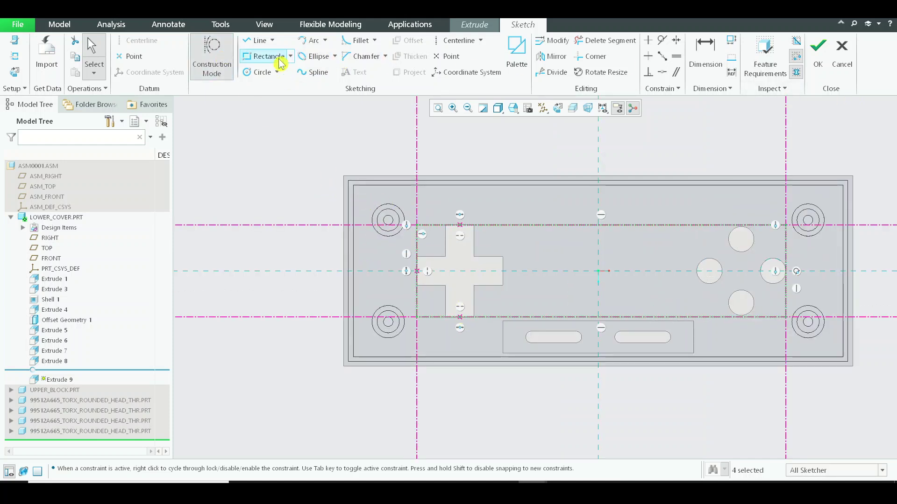
Step: Turn off construction mode and sketch a circle about 0.15 in diameter inside the rectangle's corner nearest the upper screw boss beside the cross opening
left_click(220, 69)
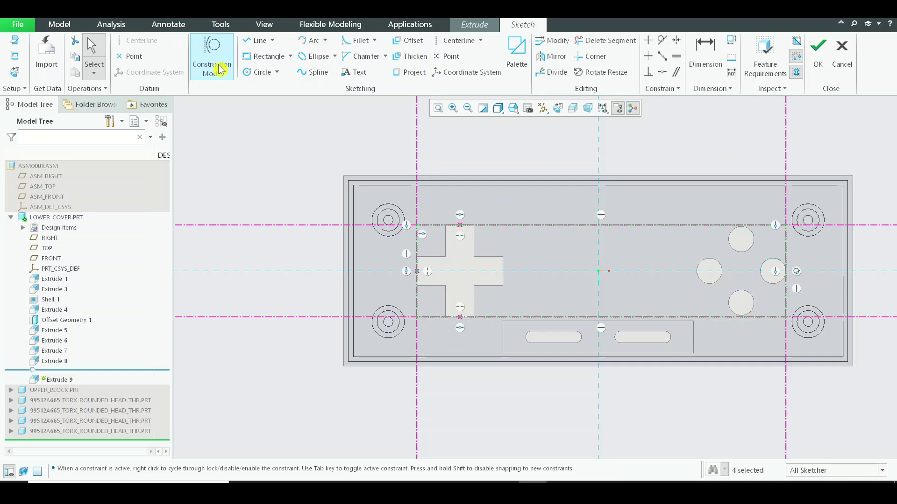
scroll(444, 242, "up", 3)
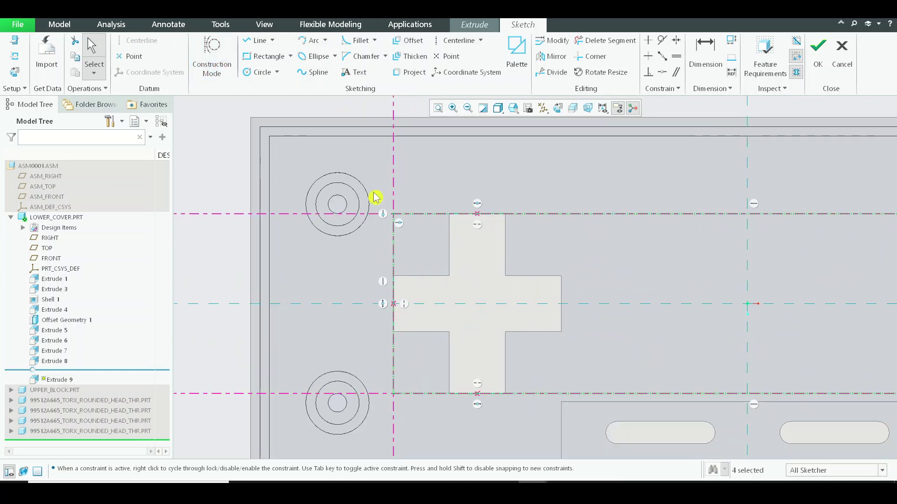
left_click(260, 72)
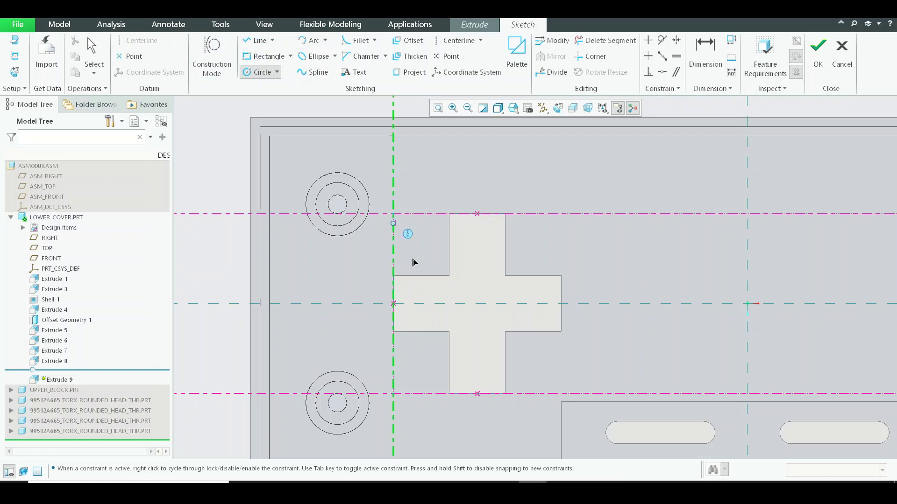
left_click(413, 224)
middle_click(415, 225)
scroll(422, 229, "up", 4)
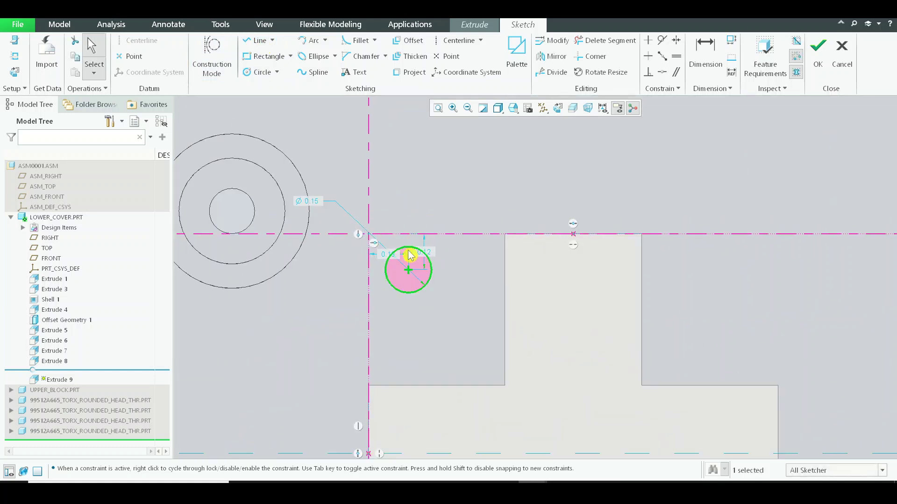
Step: Set the circle centre's distances from the adjacent vertical and horizontal construction centerlines to 0.15 each
double_click(390, 257)
type("0.15")
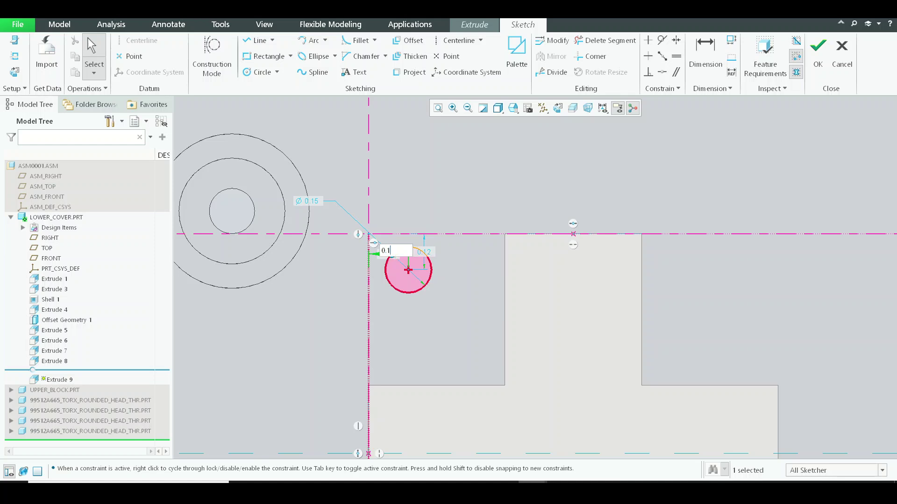
key("Return")
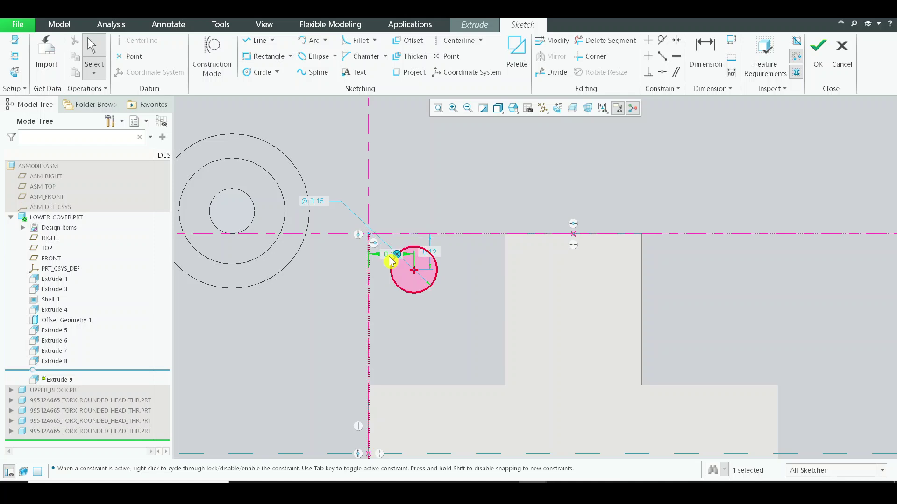
left_click(431, 255)
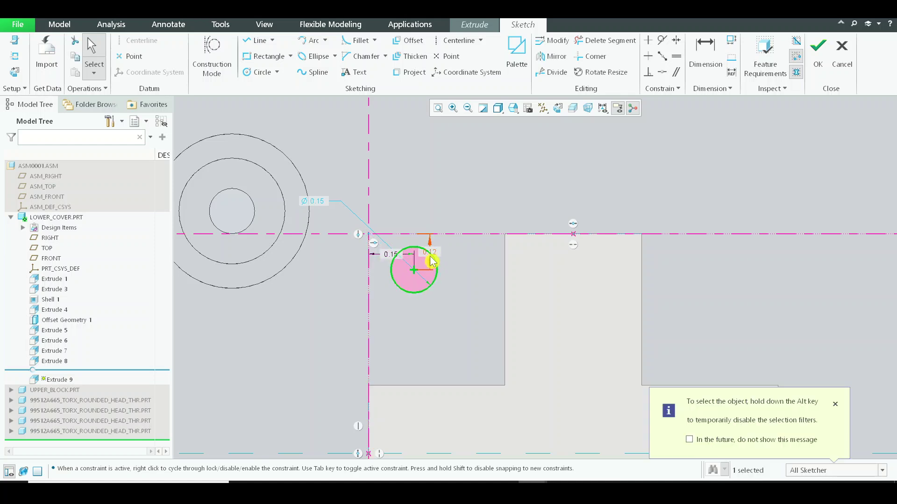
double_click(438, 254)
type("0.")
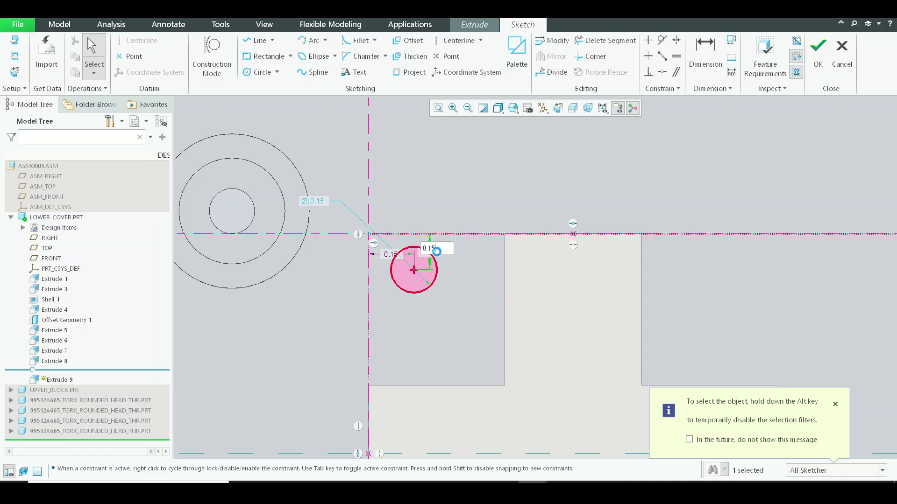
type("15")
key("Return")
Step: Set the circle's diameter to 0.2
double_click(315, 216)
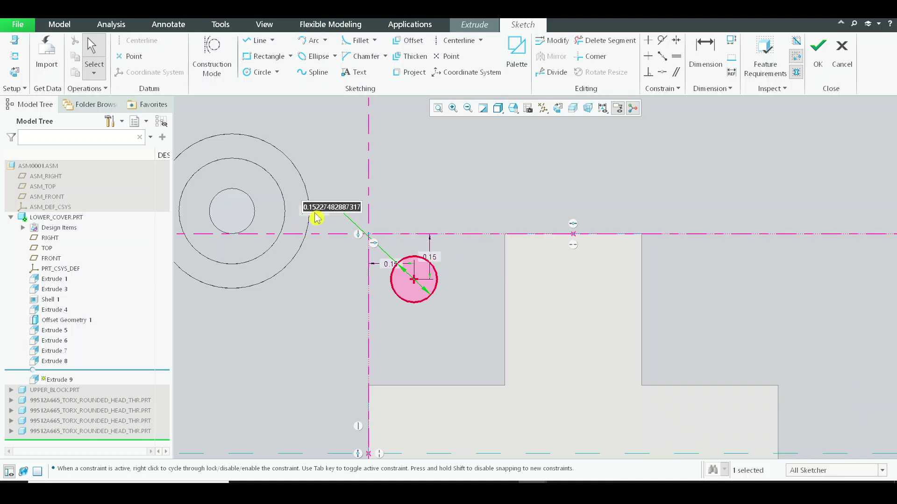
type("0.")
key("Return")
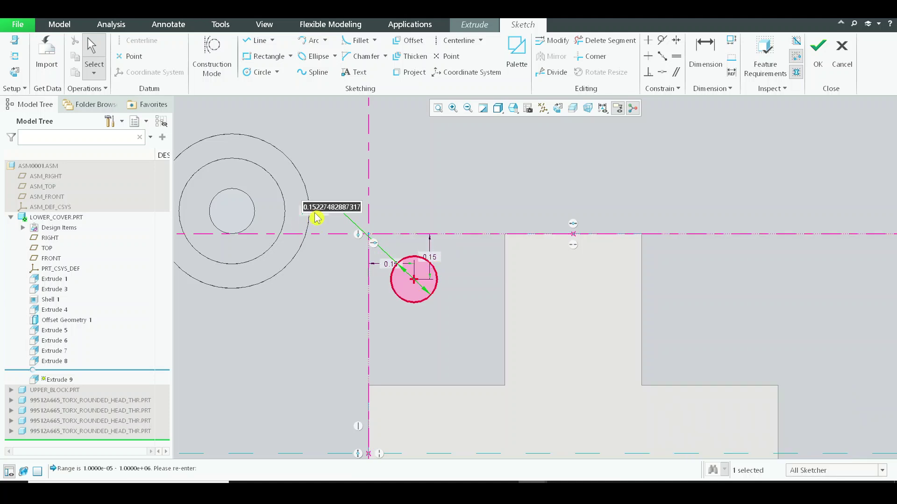
type("0.2")
key("Return")
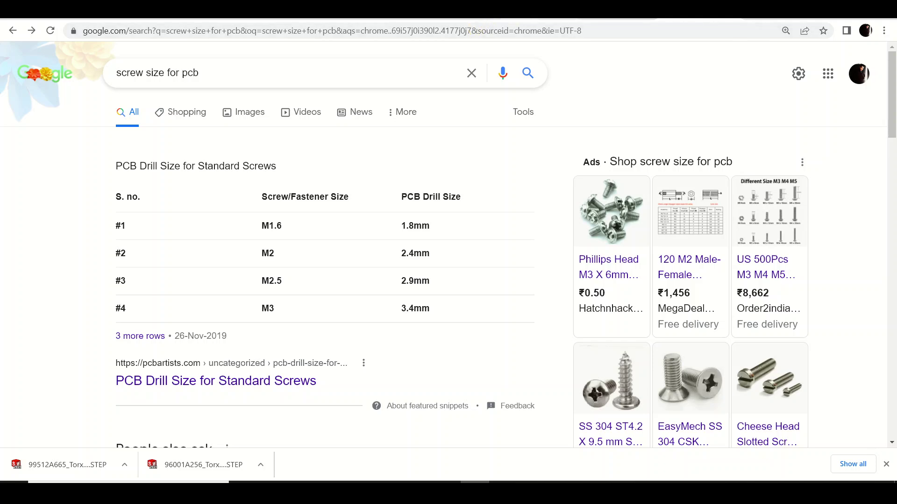
Step: On the McMaster-Carr page in Chrome, filter the thread-forming screws to size No. 3 and examine the 1/4 inch long 99512A615 product details
left_click(509, 14)
scroll(46, 259, "up", 1)
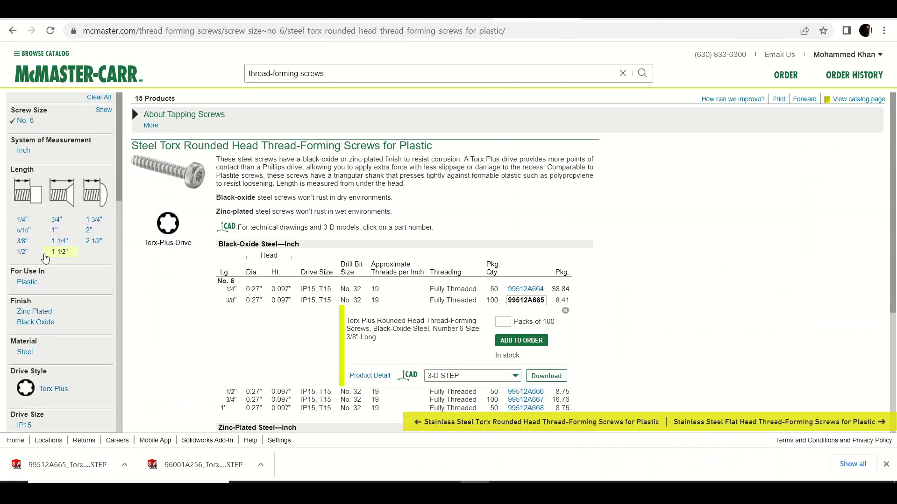
left_click(20, 121)
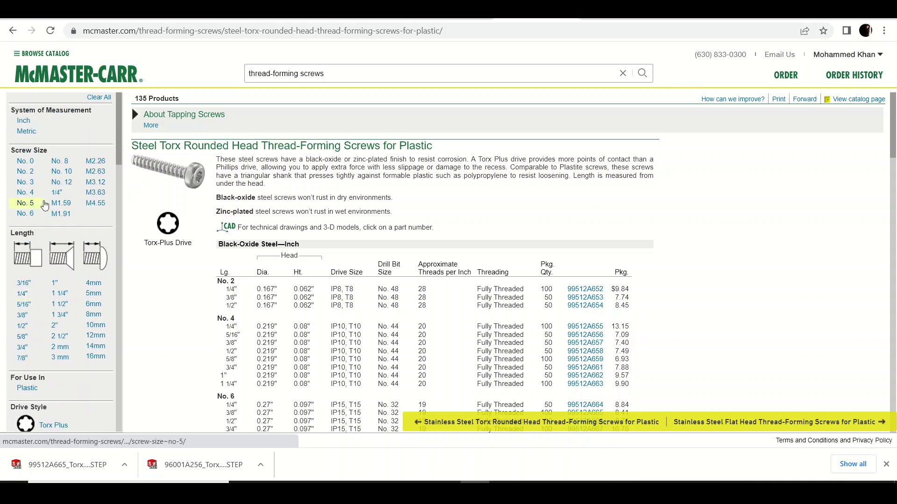
left_click(26, 183)
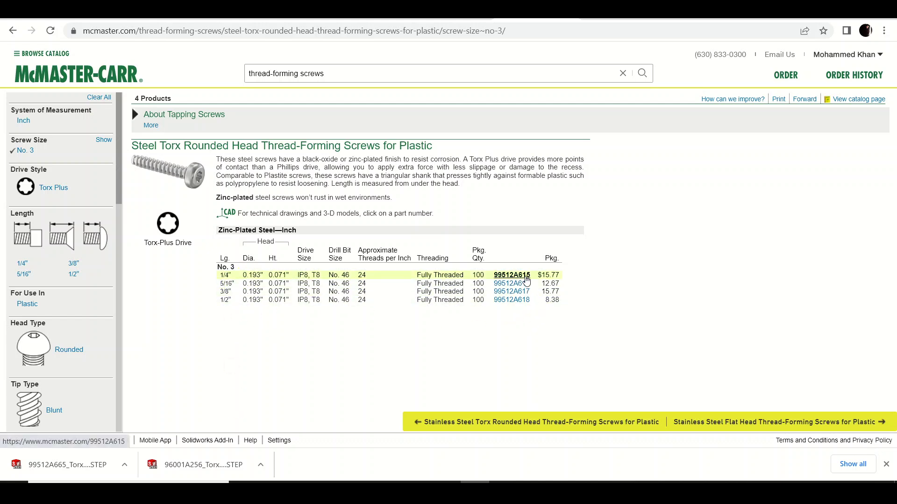
left_click(526, 279)
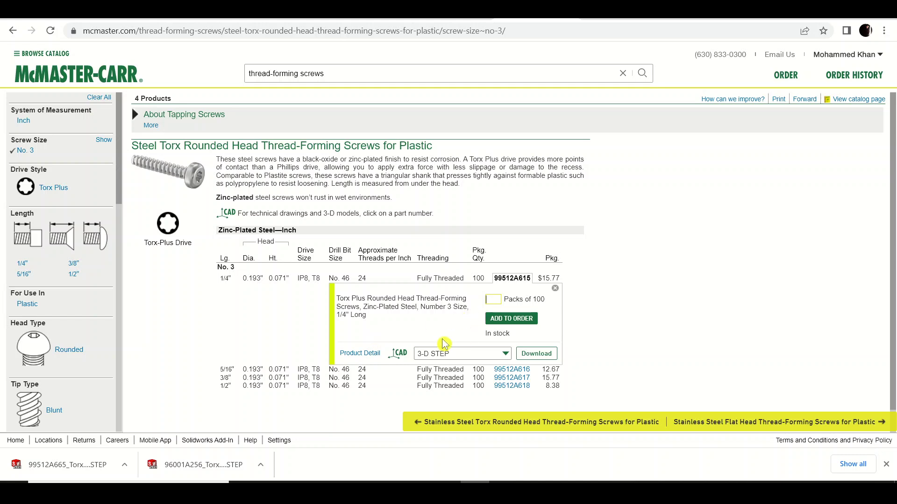
left_click(360, 353)
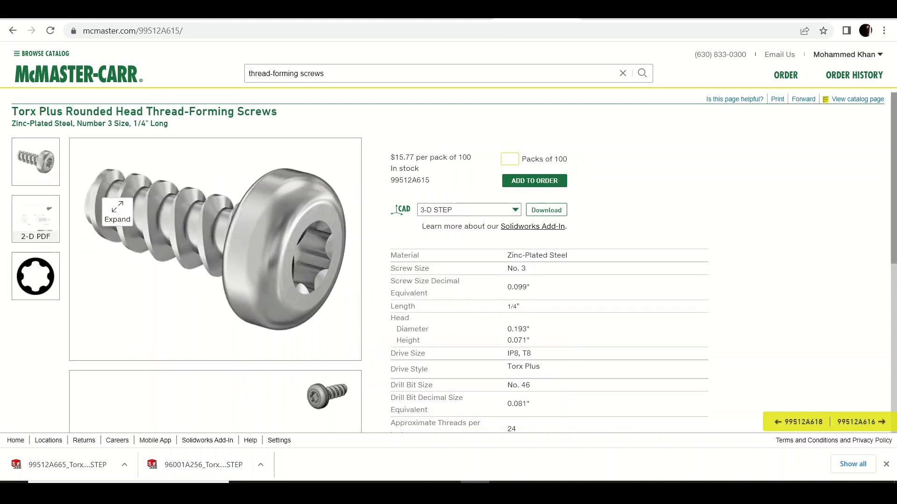
scroll(290, 229, "down", 5)
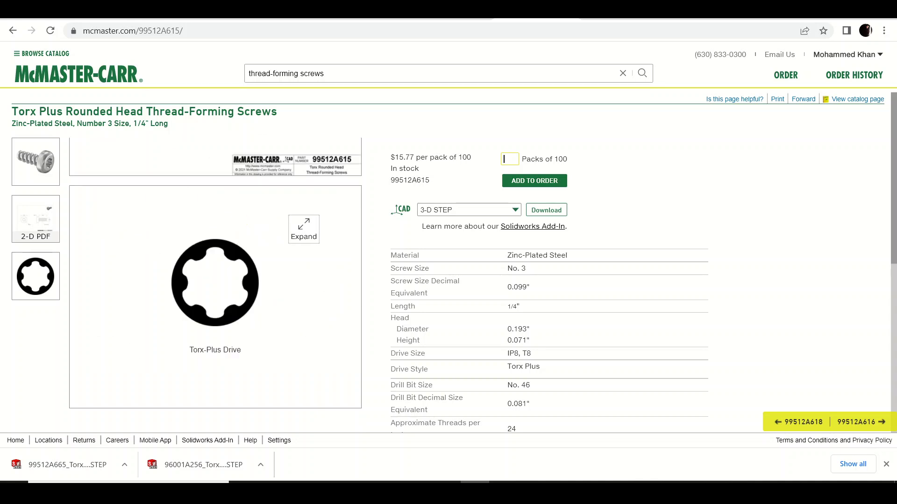
scroll(303, 228, "up", 5)
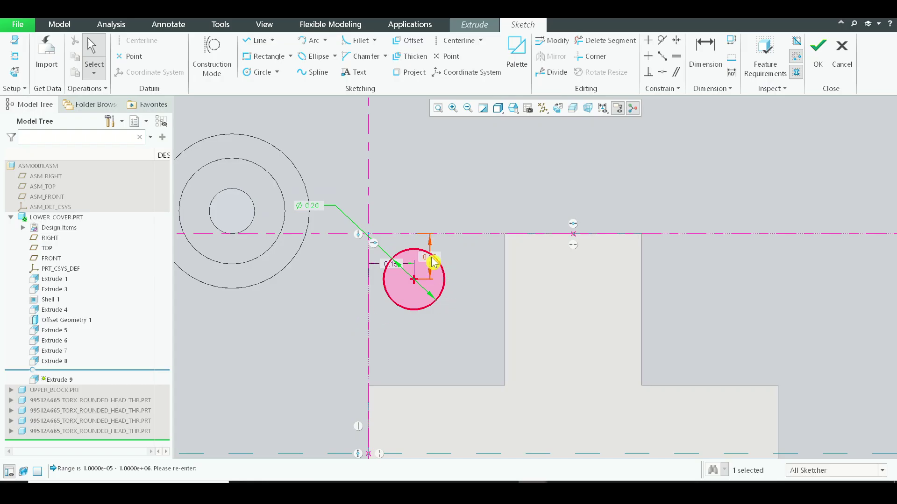
double_click(432, 260)
left_click(312, 206)
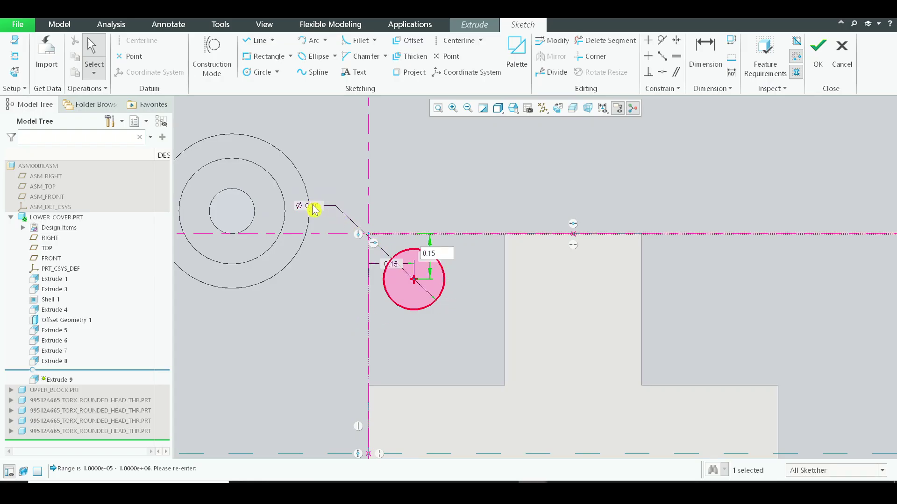
left_click(373, 234)
double_click(320, 208)
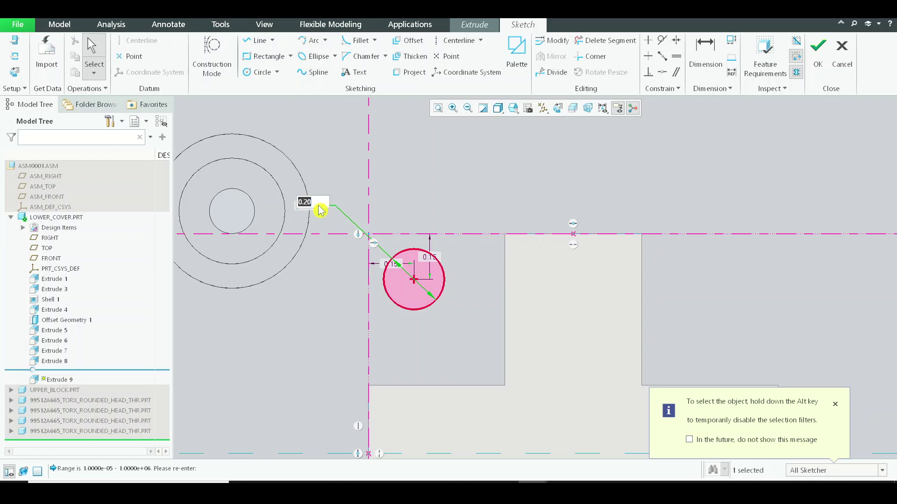
left_click(327, 232)
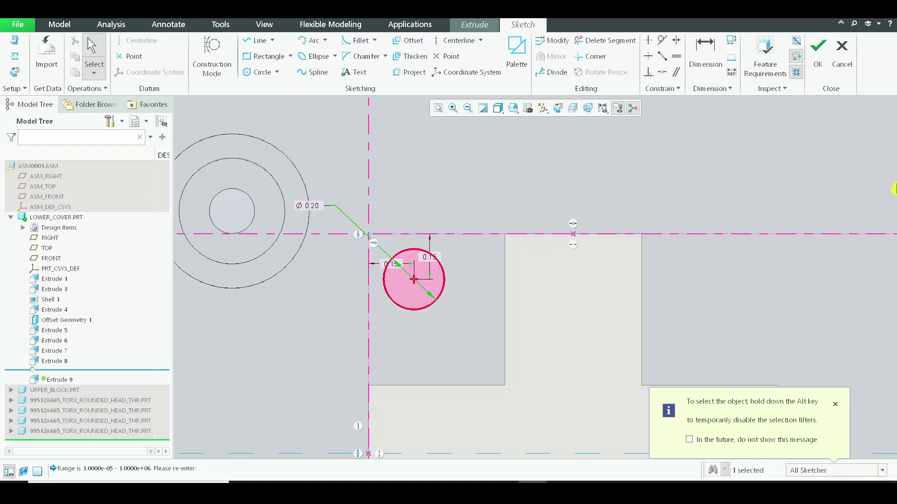
Step: Accept the circle sketch and direct the extrusion upward from the cover's floor as added material
left_click(821, 67)
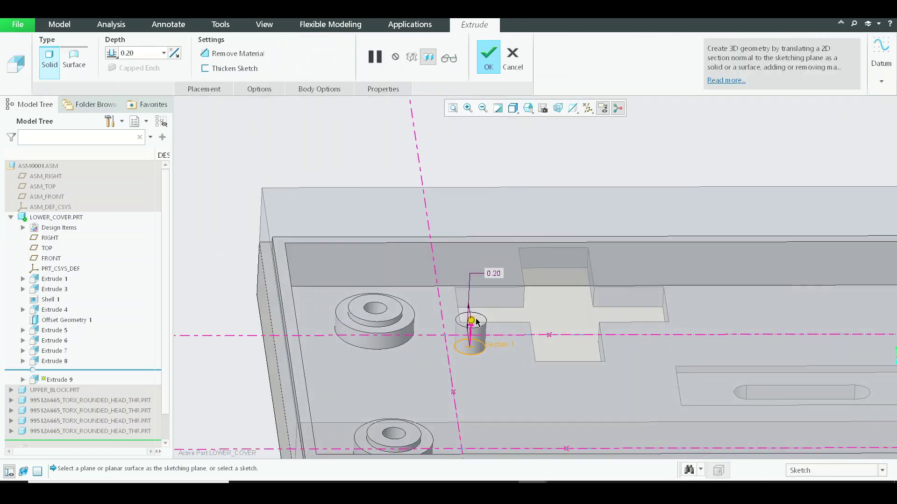
left_click(473, 325)
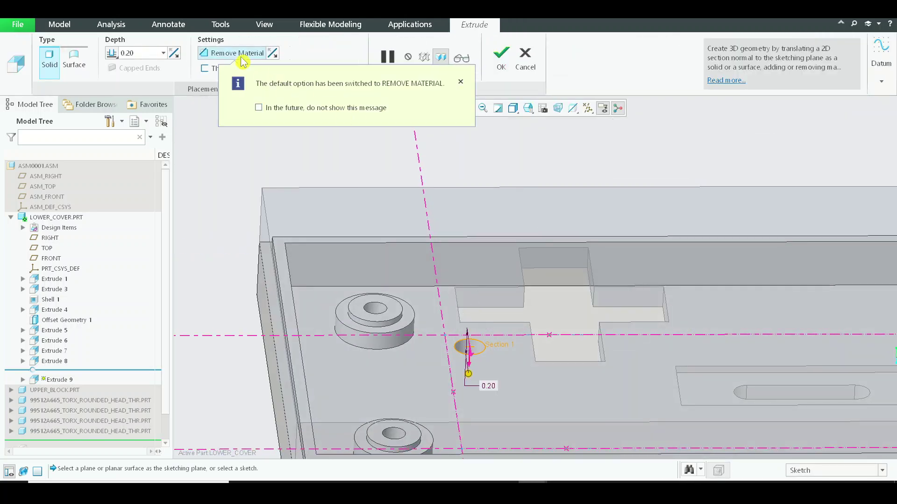
left_click(176, 54)
Step: Compare the 99512A615 screw's drawing and specifications in Chrome with the previewed boss in Creo, leaving the product page at the end
scroll(489, 341, "down", 3)
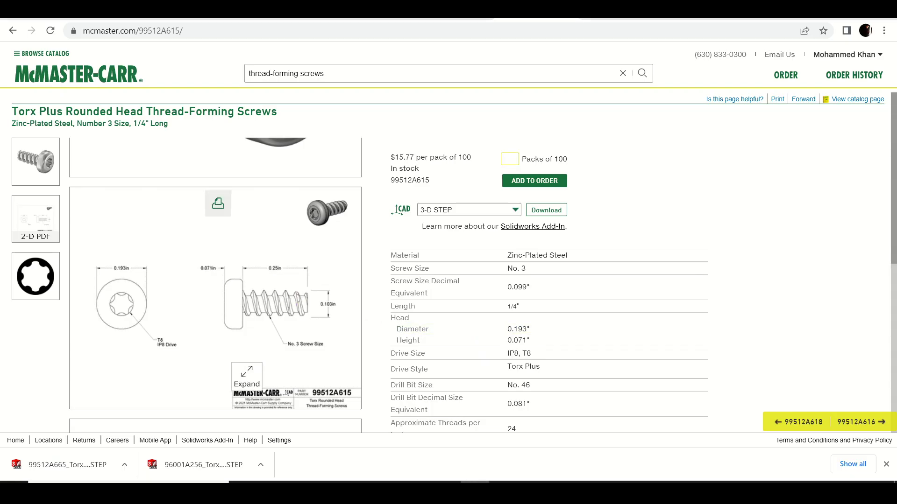
scroll(284, 322, "up", 4)
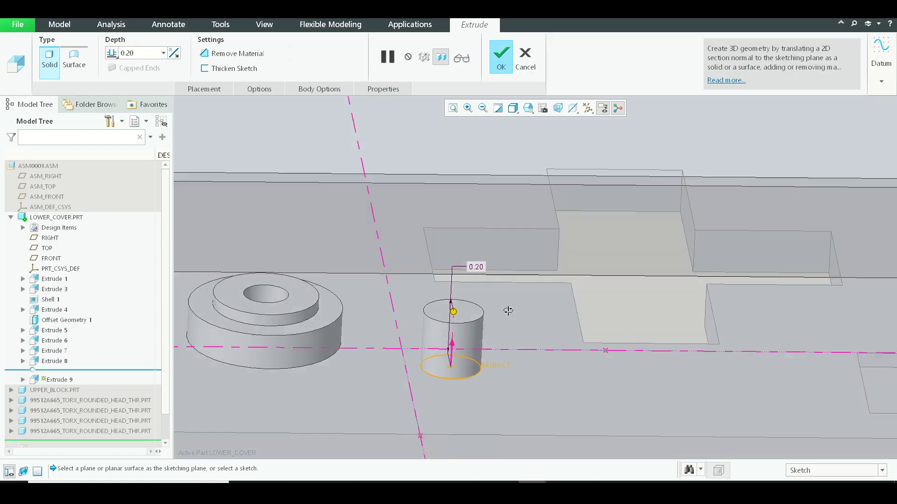
scroll(506, 310, "down", 3)
scroll(502, 304, "up", 5)
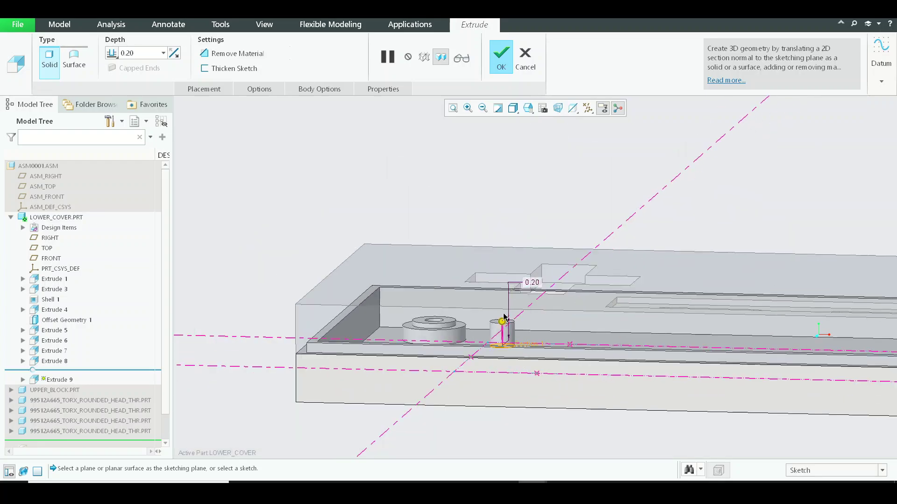
scroll(496, 305, "down", 4)
scroll(503, 308, "up", 3)
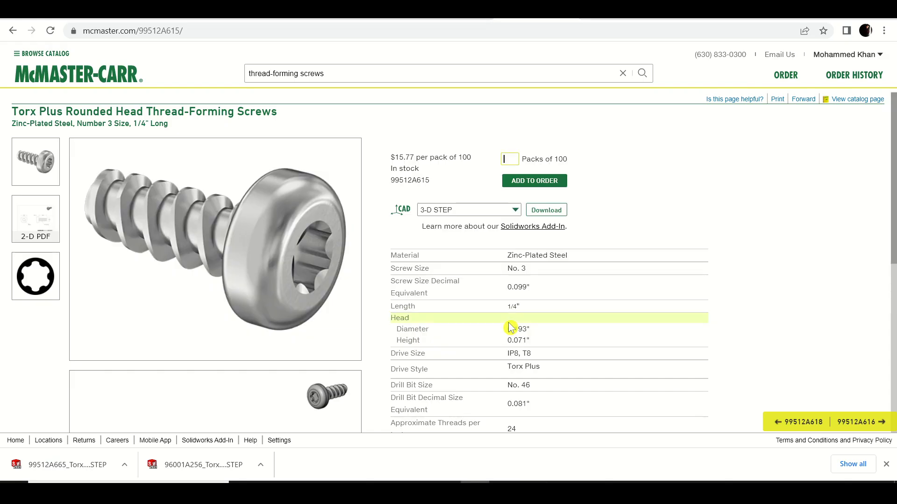
left_click(14, 32)
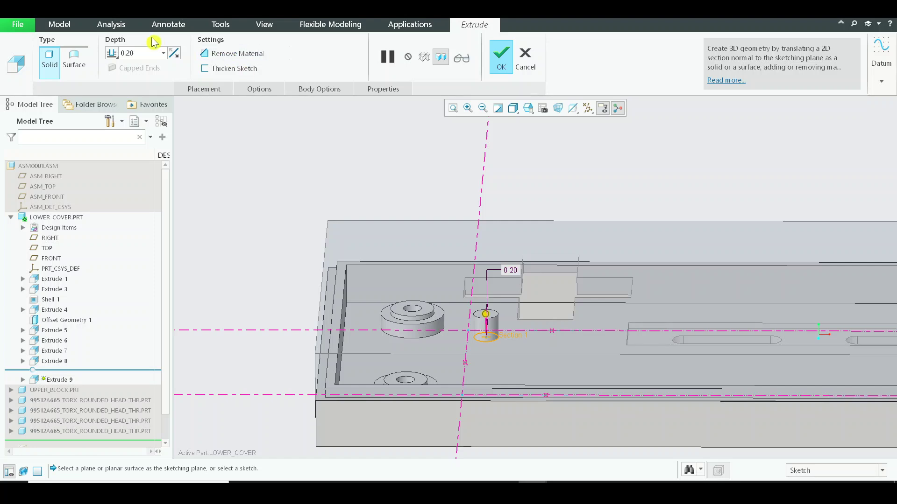
Step: Set the boss extrusion's depth to 0.30 and inspect the preview beside the existing screw bosses
type("0.30")
key("Return")
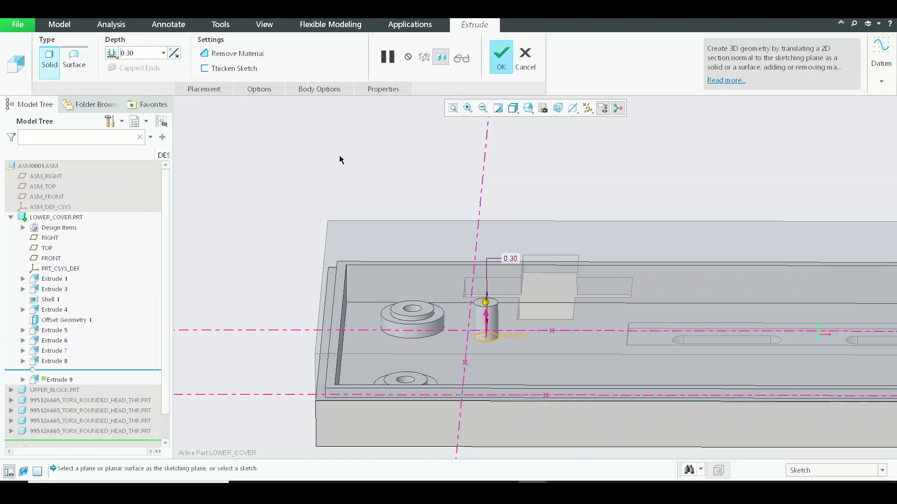
mouse_move(601, 383)
middle_mouse_down()
mouse_move(598, 363)
mouse_move(602, 384)
middle_mouse_up()
scroll(602, 384, "down", 1)
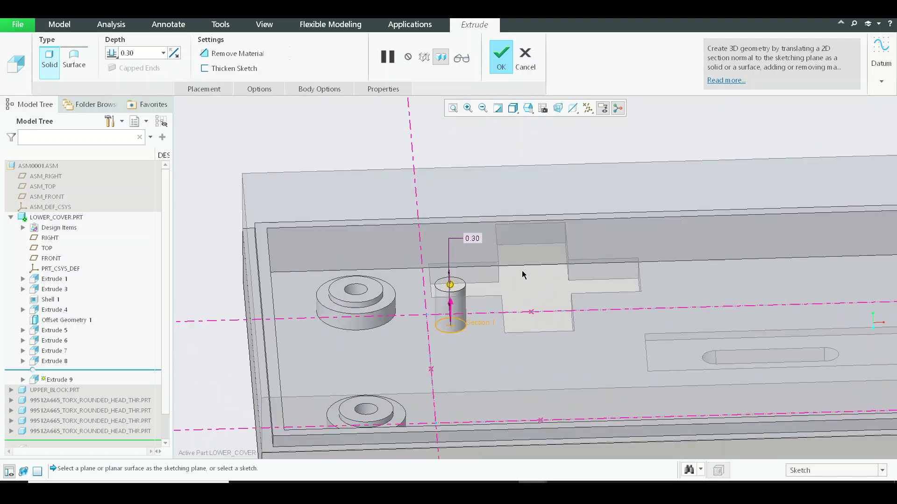
Step: Complete the boss extrusion in the lower cover and reopen its internal section sketch for editing
middle_click(523, 276)
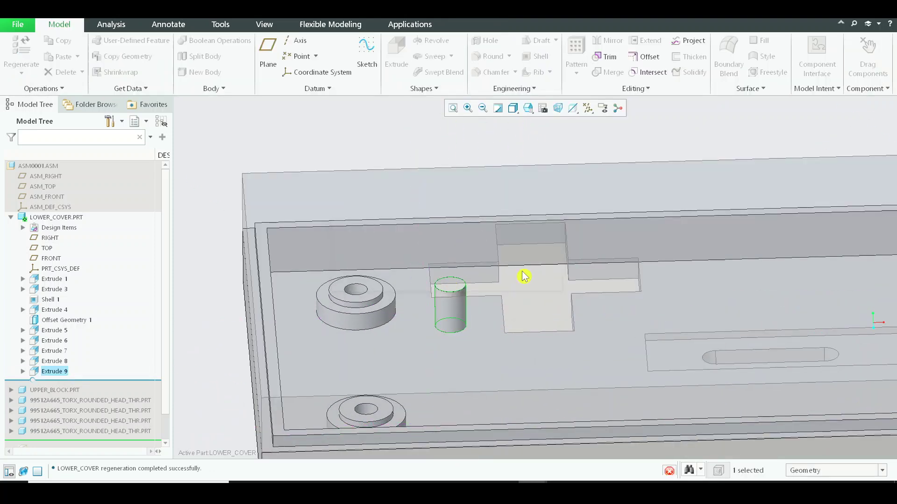
left_click(62, 372)
left_click(77, 307)
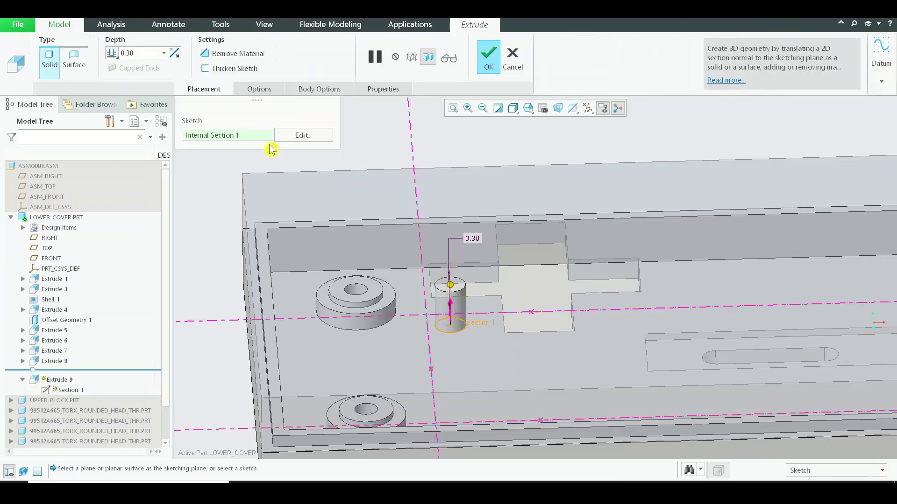
left_click(303, 135)
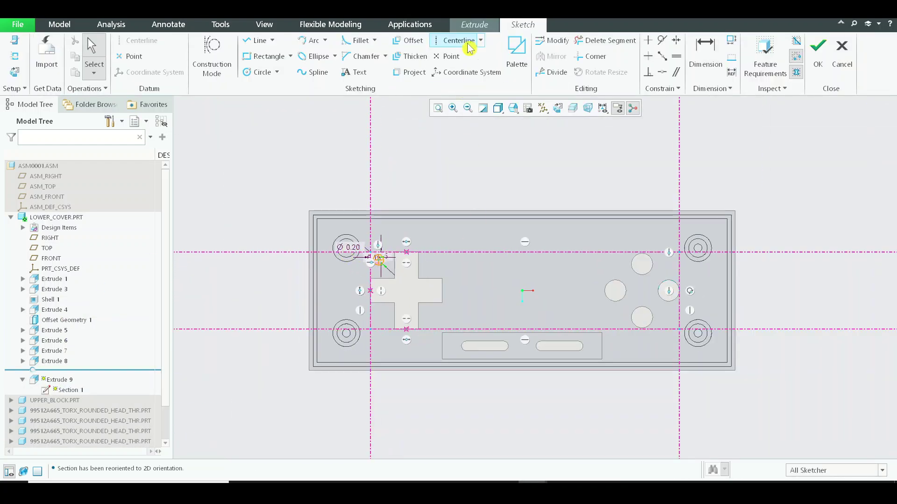
Step: Collapse the lower cover's feature list and hide UPPER_BLOCK.PRT
left_click(469, 46)
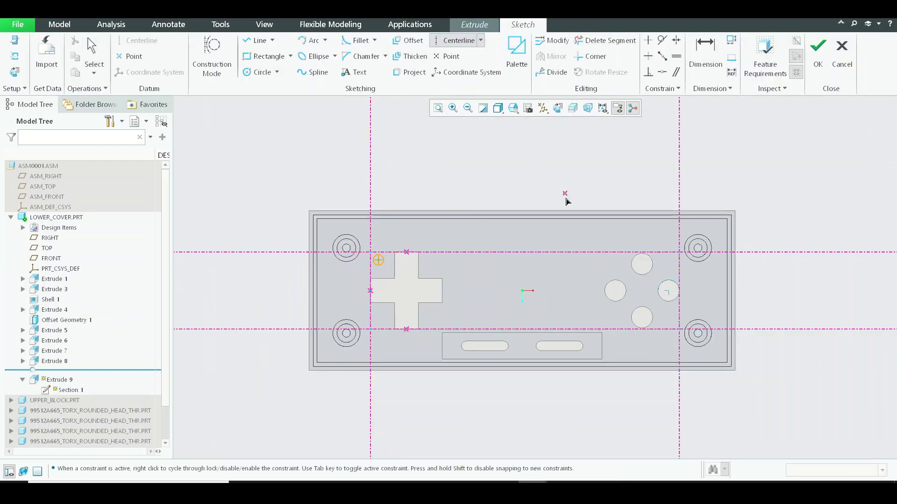
middle_click(472, 169)
left_click(11, 218)
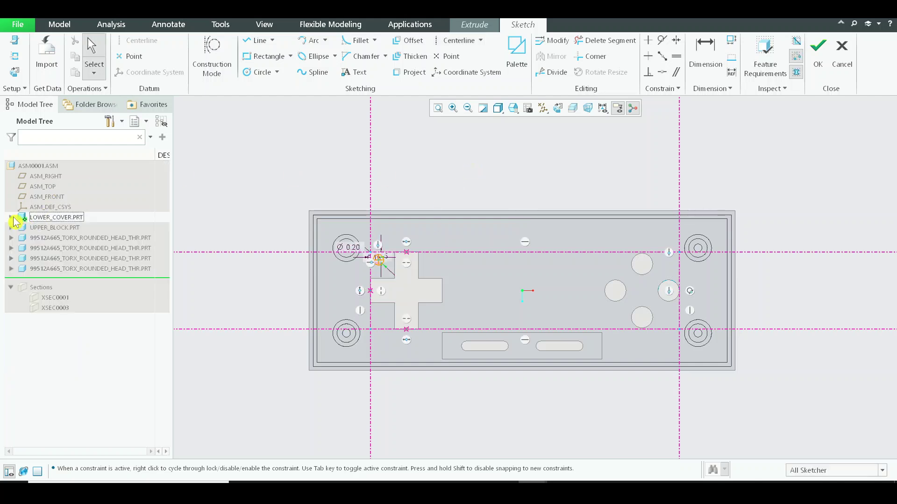
right_click(55, 229)
left_click(68, 235)
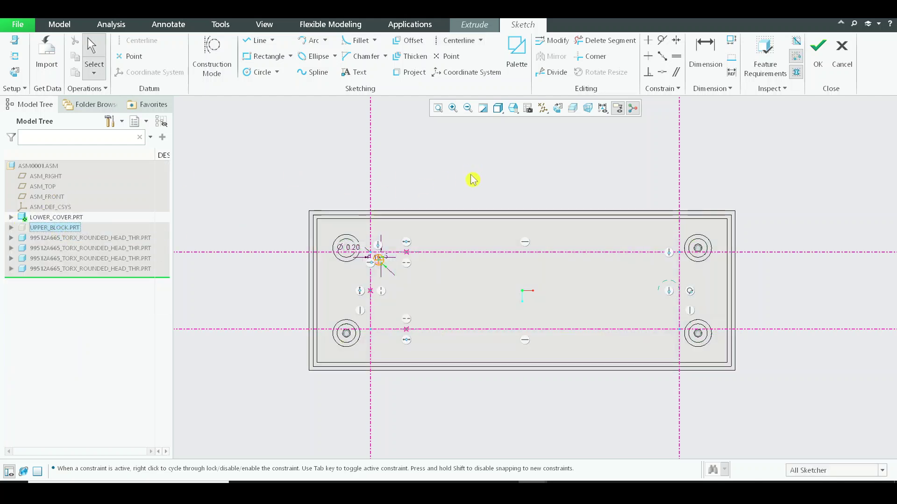
Step: Add a vertical centerline through the midpoint of the cover's long edge and mirror the boss circle about it
left_click(458, 40)
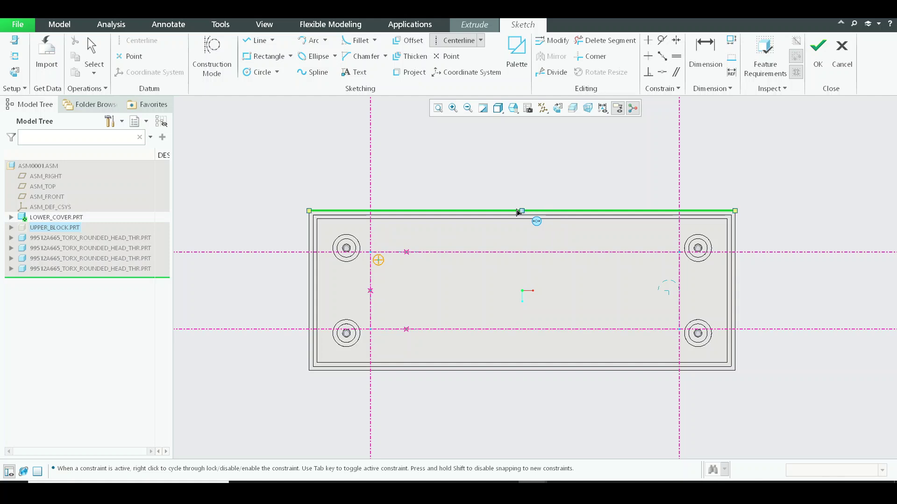
left_click(521, 211)
left_click(522, 180)
middle_click(571, 246)
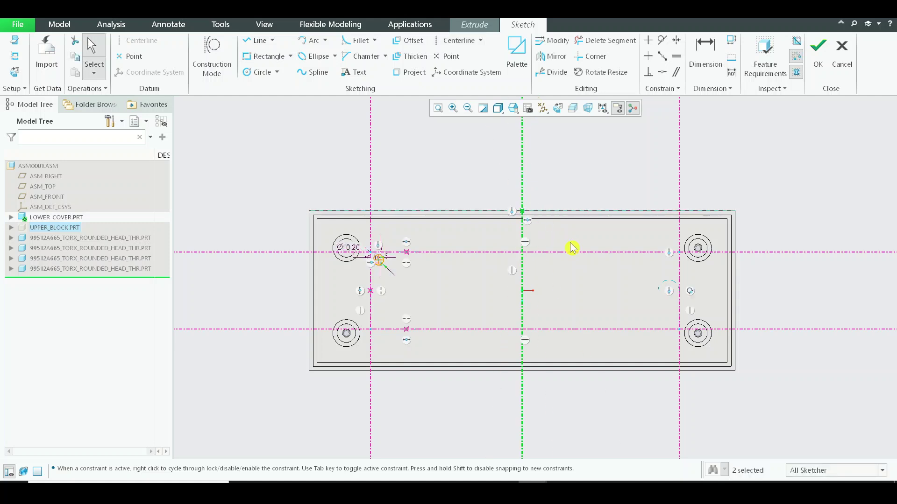
left_click_drag(320, 231, 410, 296)
left_click(551, 56)
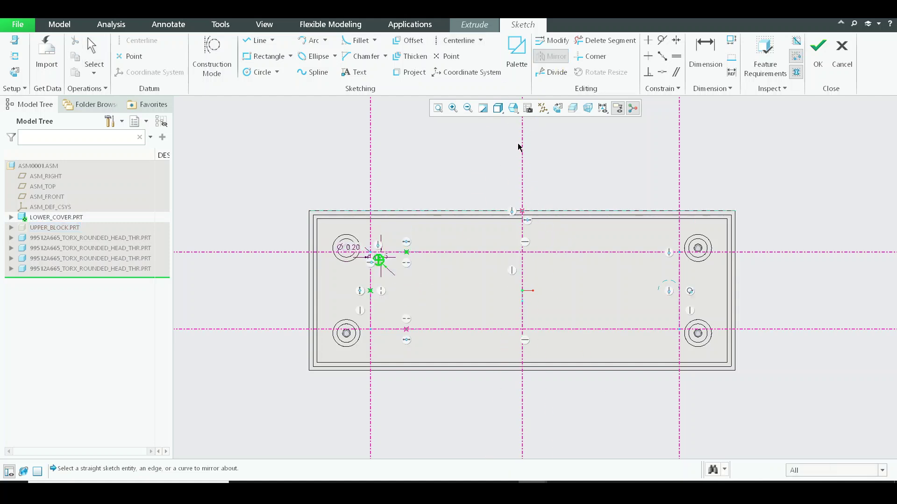
left_click(522, 160)
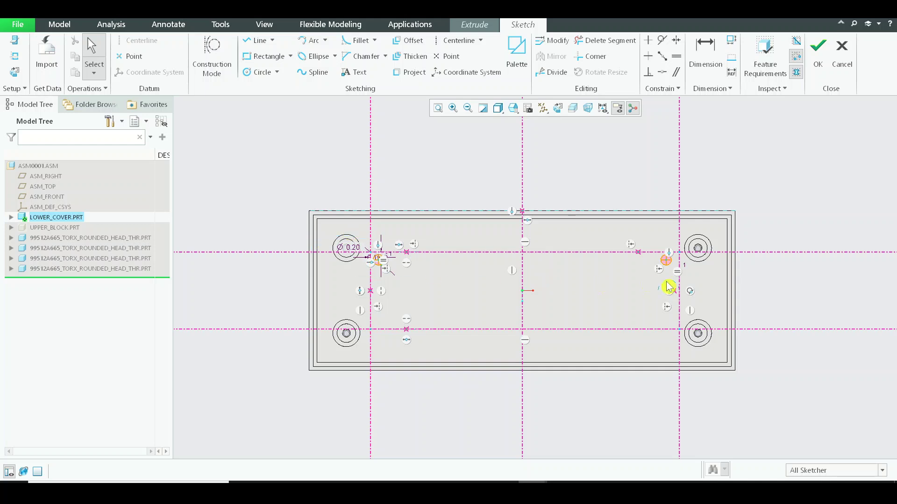
Step: Add a horizontal centerline through the midpoint of the cover's short inner edge and mirror both boss circles about it
left_click(559, 57)
middle_click(479, 213)
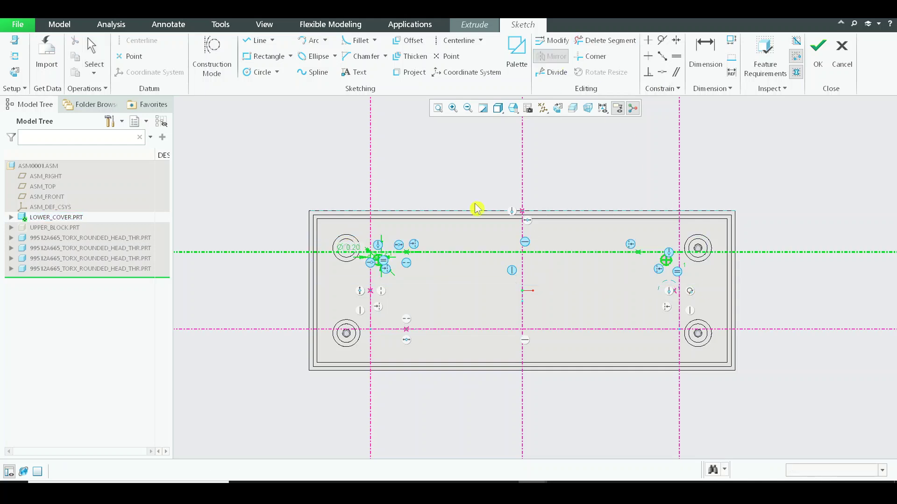
left_click(458, 40)
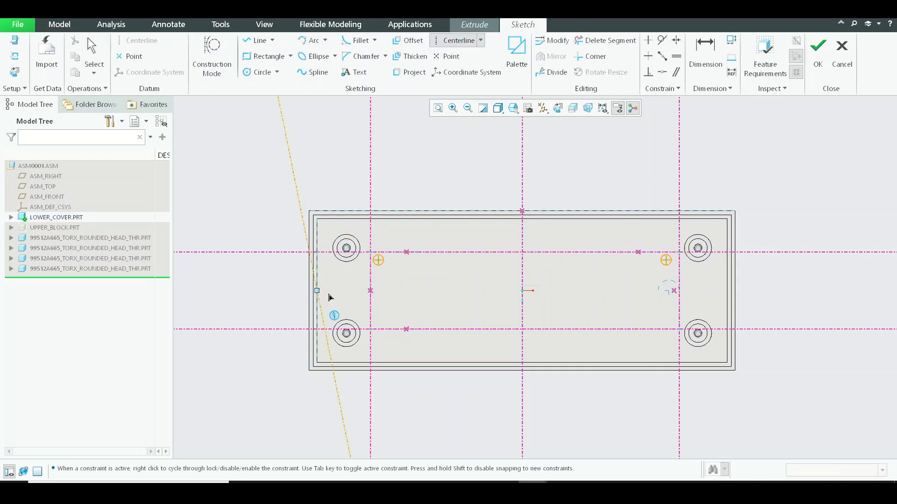
left_click(317, 290)
left_click(416, 299)
middle_click(512, 319)
left_click_drag(362, 209, 688, 266)
left_click_drag(357, 243, 694, 278)
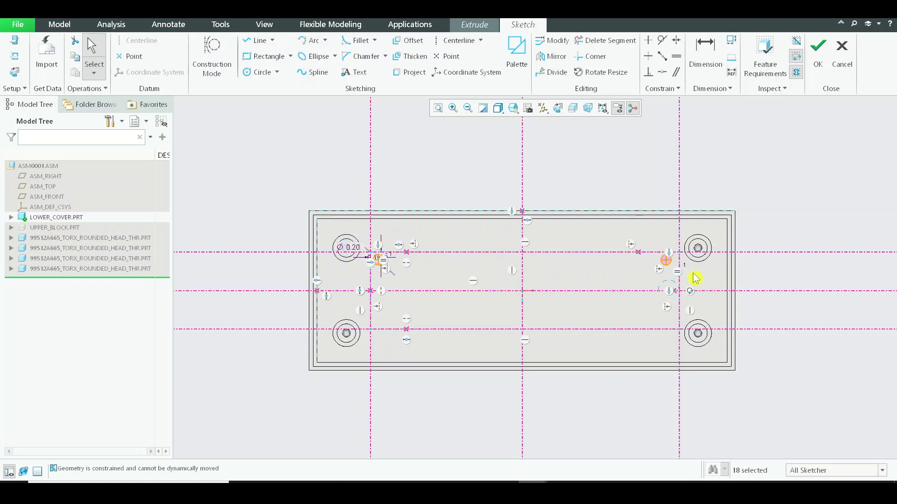
left_click(555, 57)
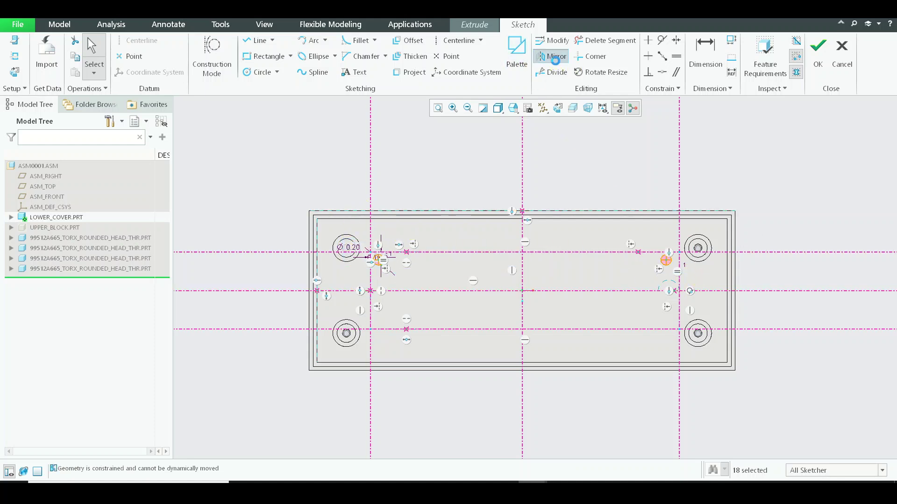
left_click(594, 291)
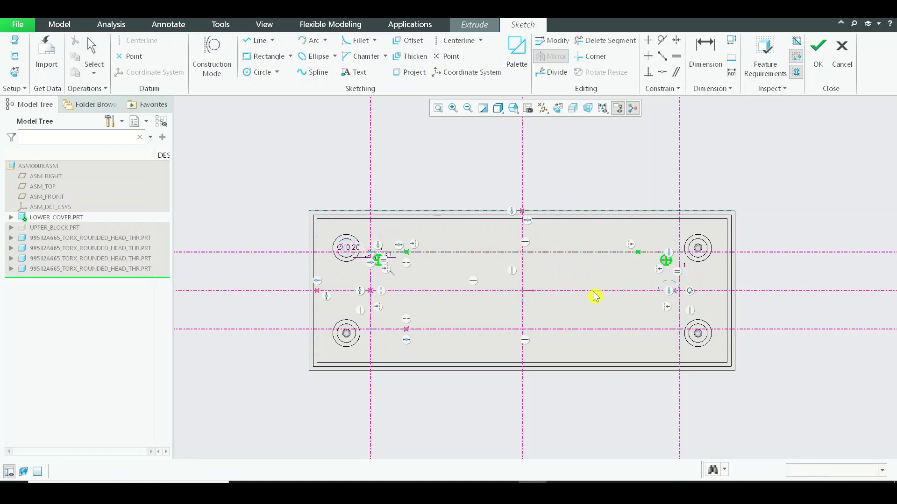
Step: Accept the edited sketch and finish the extrusion of the four PCB bosses
left_click(816, 75)
middle_click_drag(470, 256, 464, 238)
middle_click(468, 190)
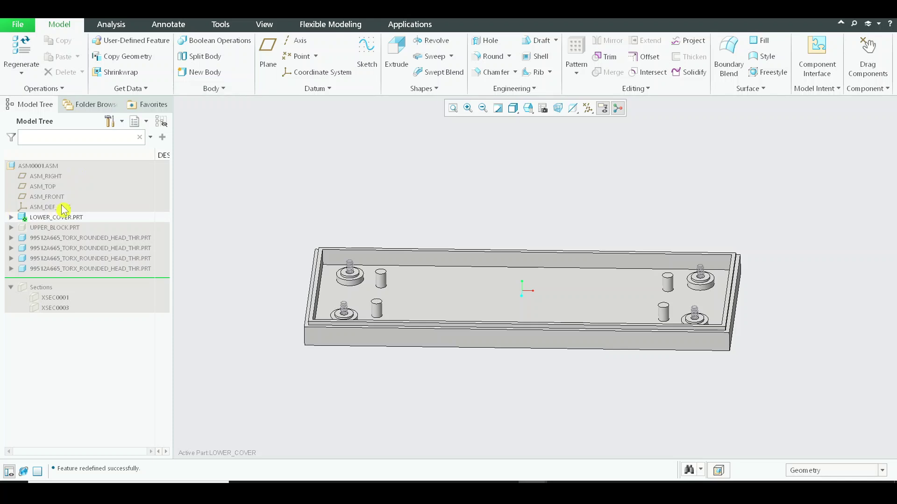
Step: Activate the ASM0001 assembly and show UPPER_BLOCK.PRT again
left_click(52, 166)
left_click(61, 119)
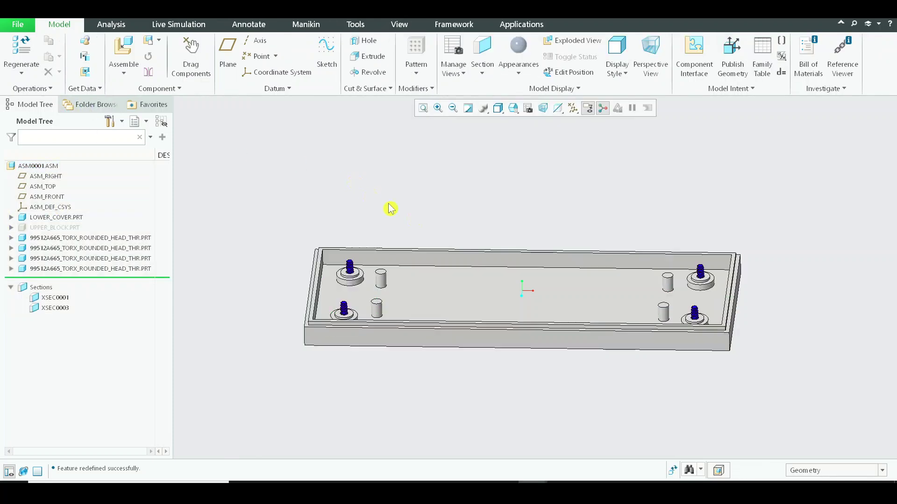
left_click(38, 228)
left_click(44, 192)
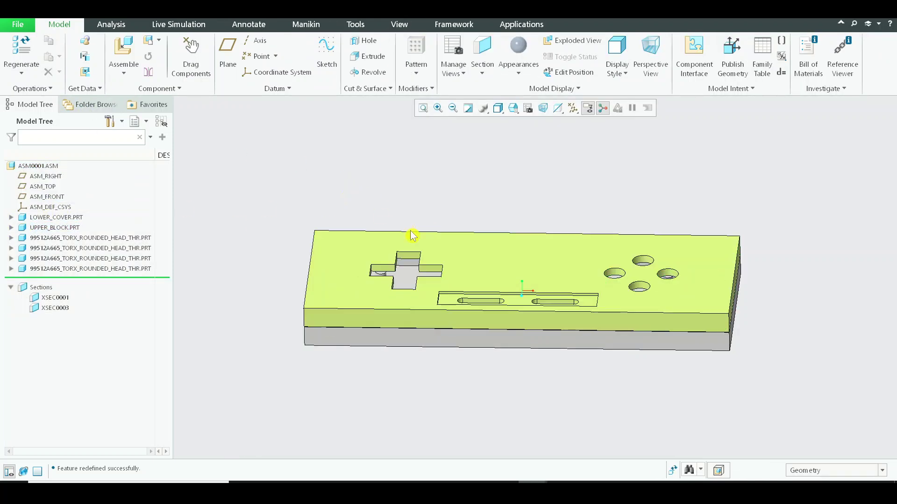
Step: Examine the PCB boss's position through the cross-shaped opening of the upper block
middle_click_drag(411, 234, 380, 301)
scroll(388, 303, "down", 6)
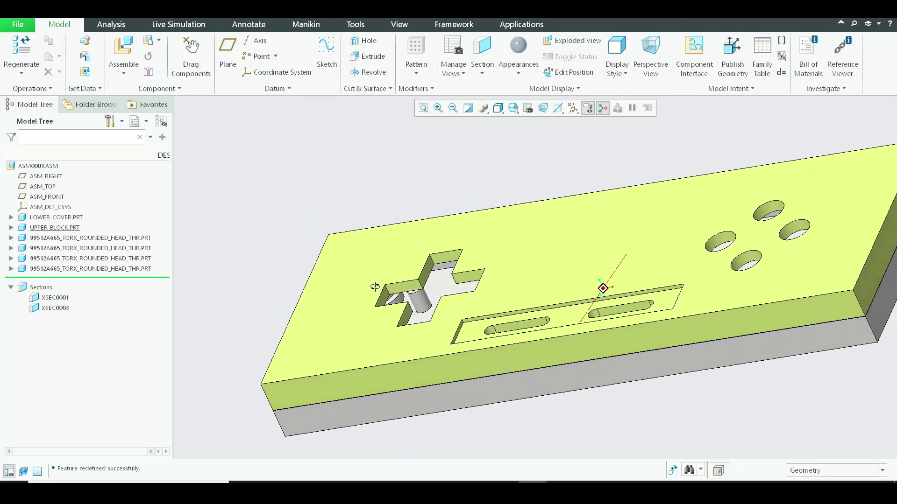
scroll(394, 307, "down", 2)
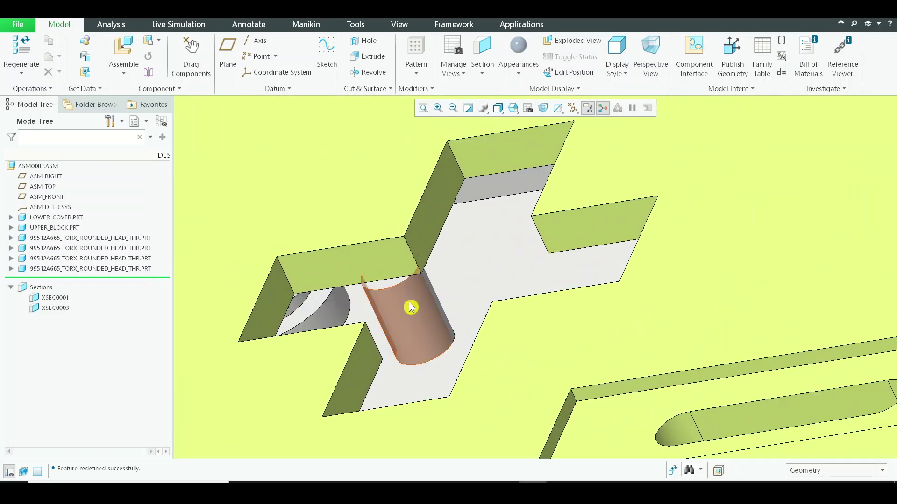
scroll(409, 308, "up", 4)
middle_click_drag(409, 310, 426, 326)
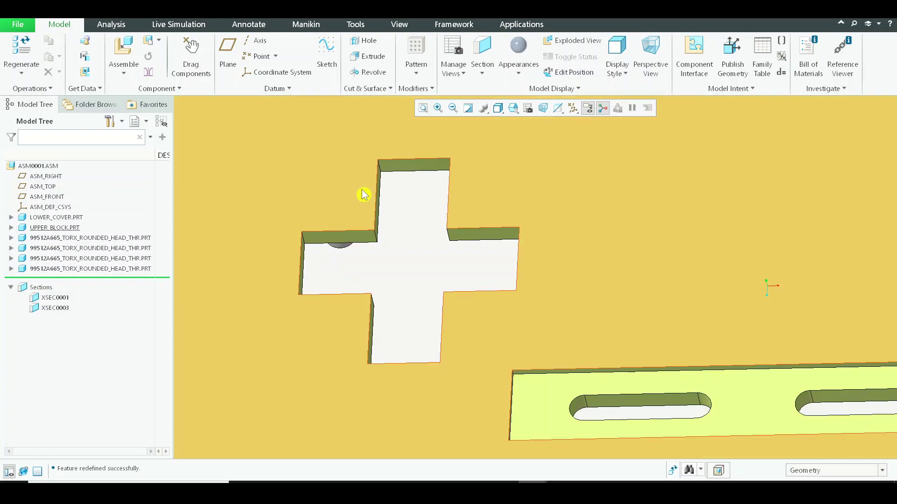
scroll(369, 219, "up", 3)
mouse_move(373, 226)
middle_mouse_down()
mouse_move(380, 210)
mouse_move(373, 205)
middle_mouse_up()
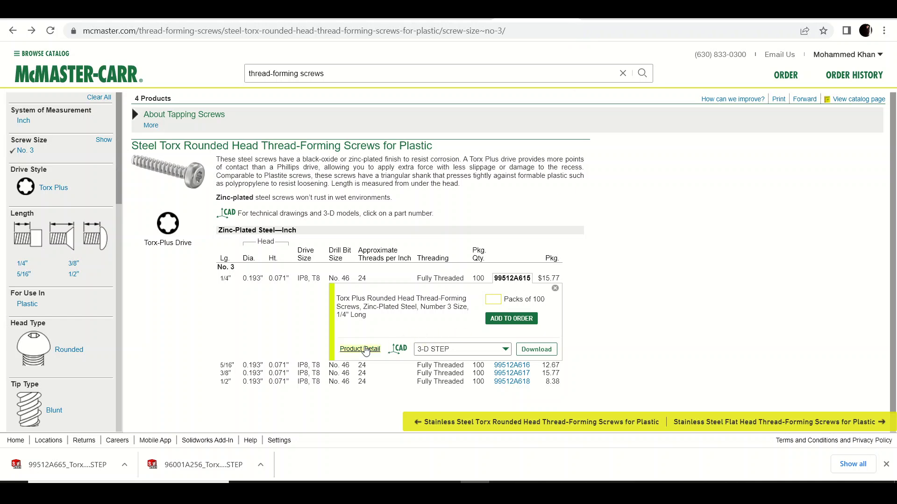
Step: Switch to Chrome and review the 99512A615 screw's product details and specifications on McMaster-Carr
left_click(360, 350)
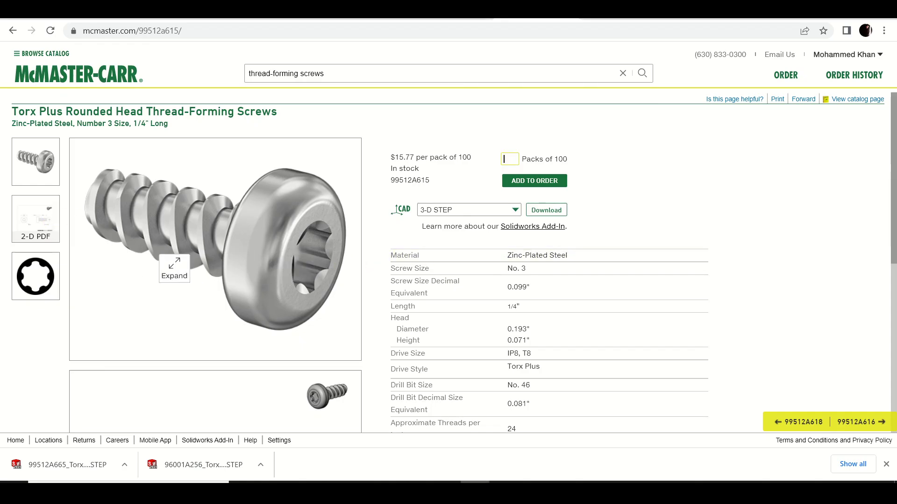
scroll(549, 323, "down", 1)
scroll(551, 327, "down", 6)
scroll(550, 327, "up", 6)
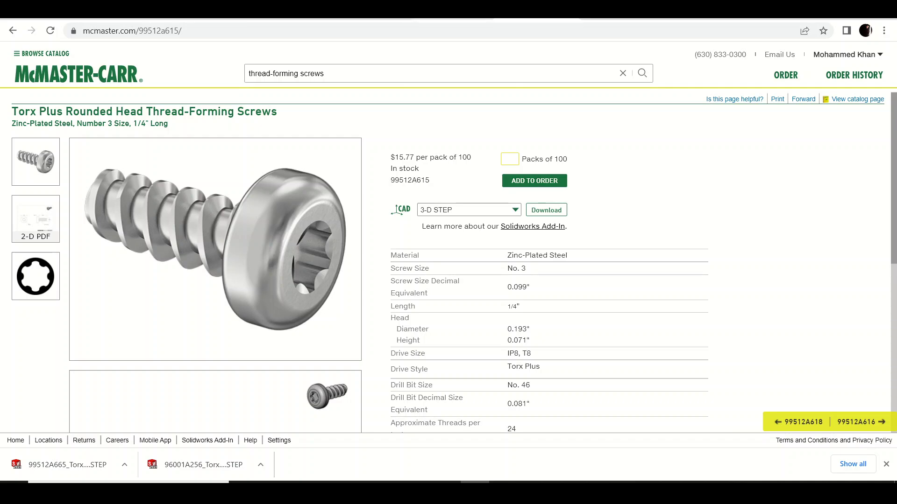
Step: Look up screw size 3 and its plastics tap drill size in the LittleMachineShop drill chart, comparing with the boss in Creo
left_click(453, 13)
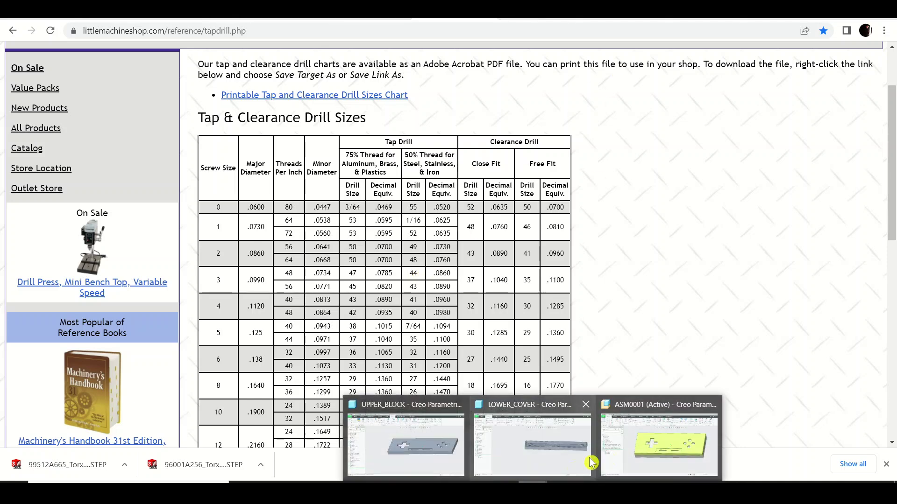
left_click(636, 448)
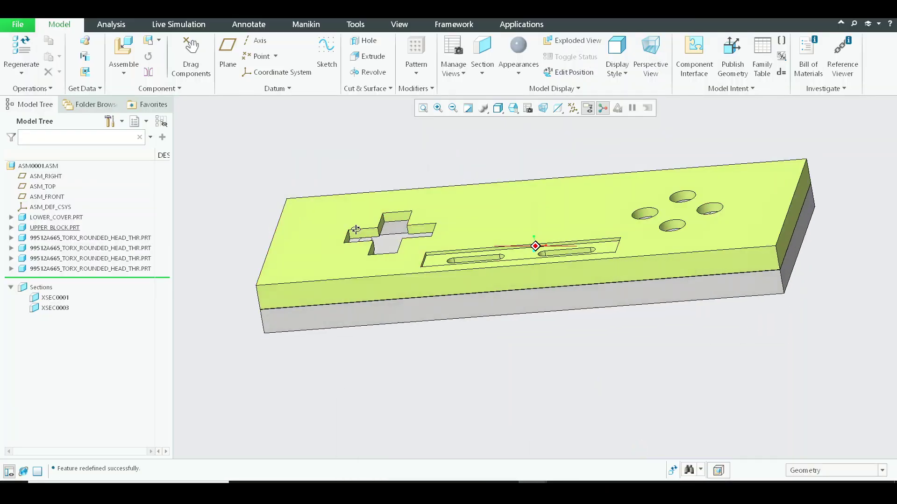
scroll(397, 215, "up", 8)
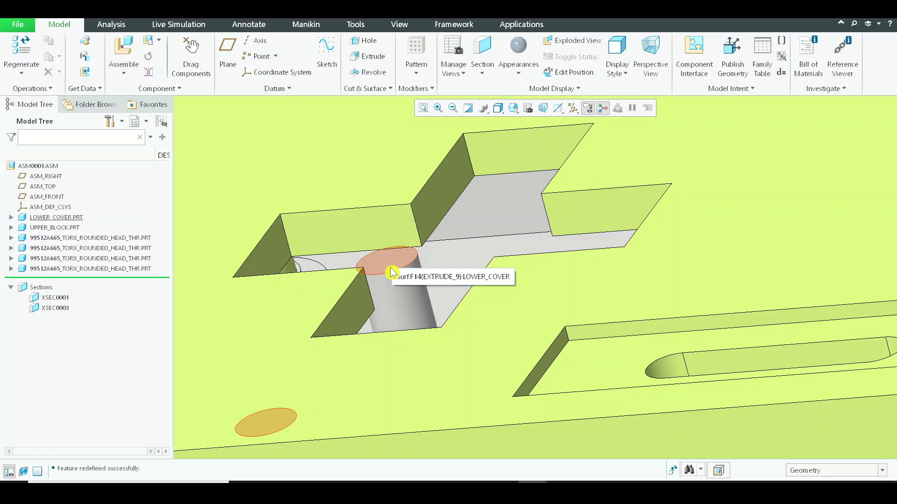
key("alt+Tab")
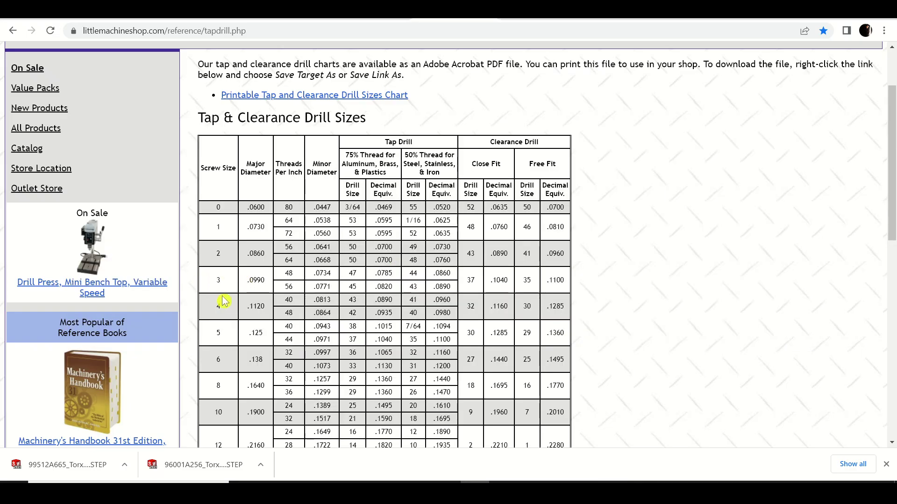
double_click(218, 282)
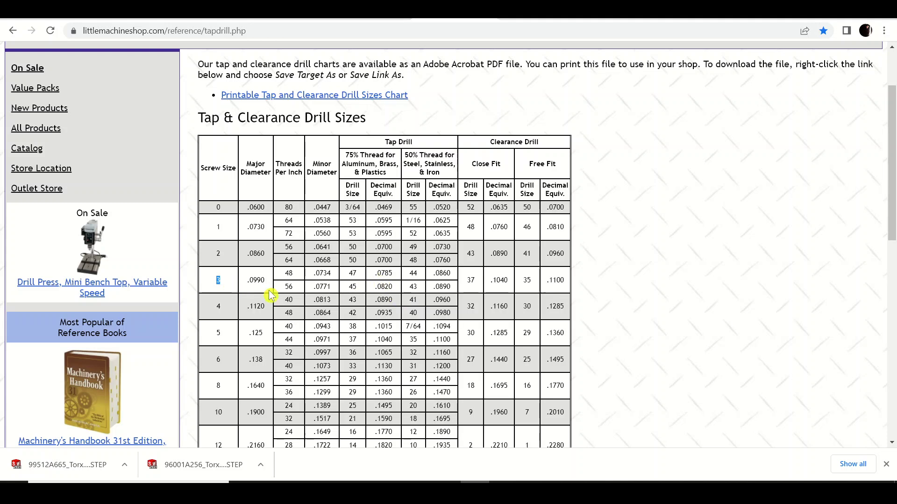
double_click(376, 289)
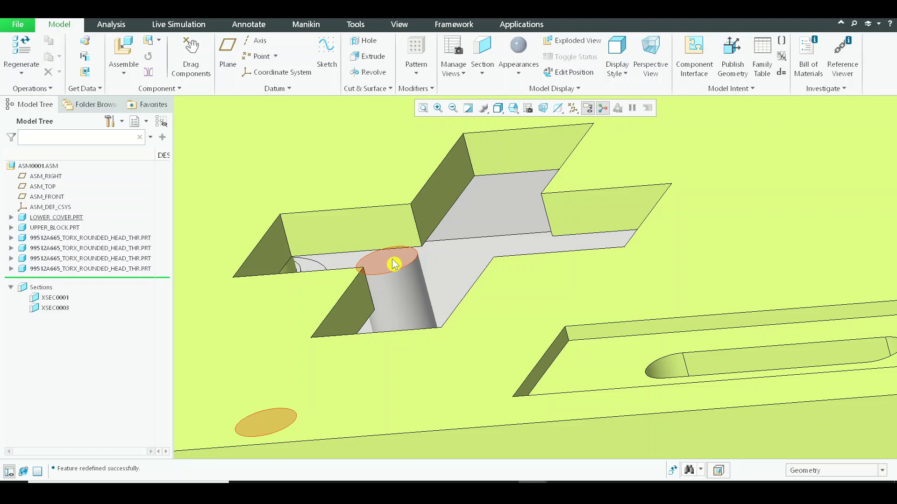
Step: Back in Creo, open the lower cover in its own window and orient the view normal to the PCB boss's top face
left_click(394, 264)
left_click(410, 194)
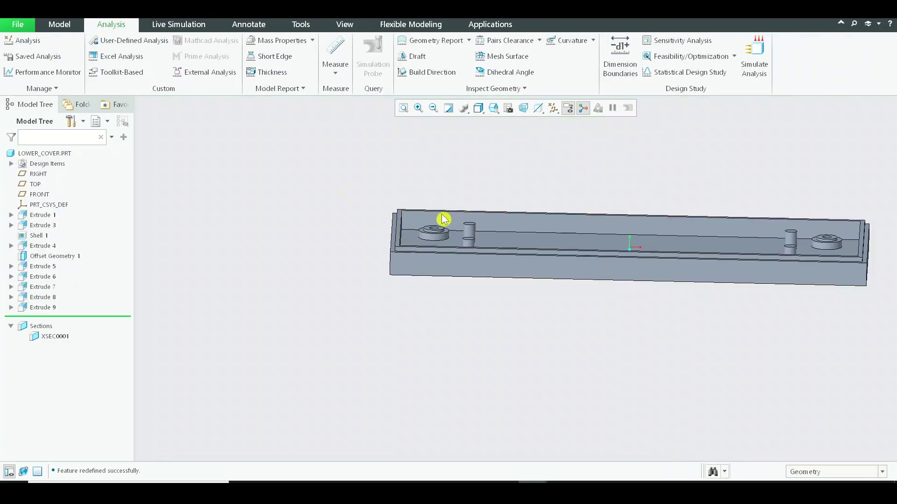
middle_click_drag(470, 167, 476, 202)
scroll(476, 202, "down", 5)
left_click(458, 228)
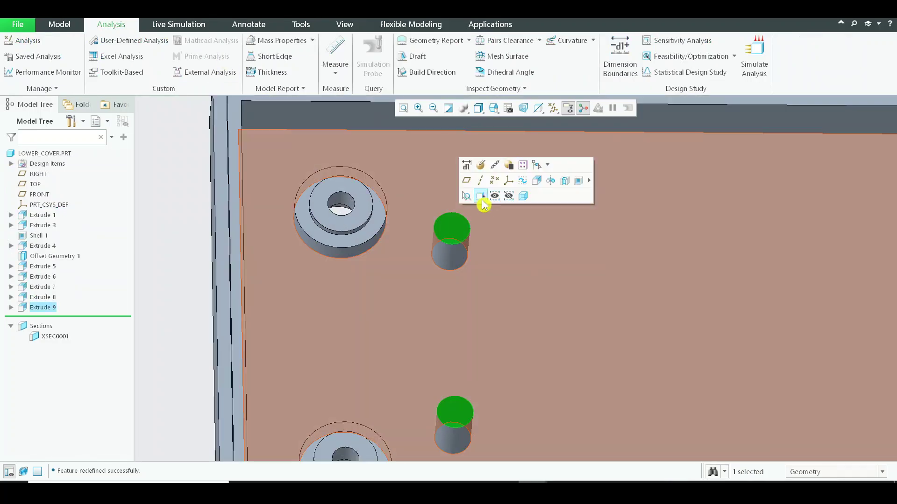
left_click(481, 196)
Step: Start an extrude sketch on the PCB boss's top face and add the boss's cylindrical surface as a sketch reference
left_click(59, 24)
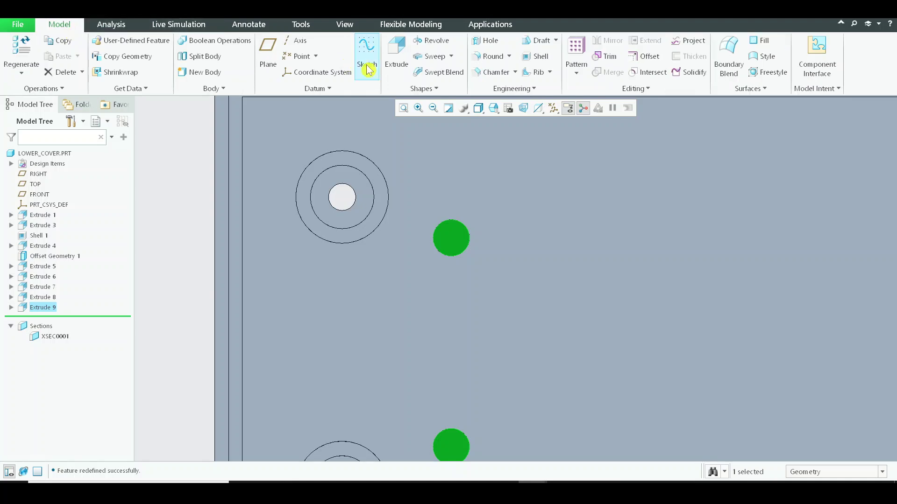
left_click(396, 51)
left_click(450, 236)
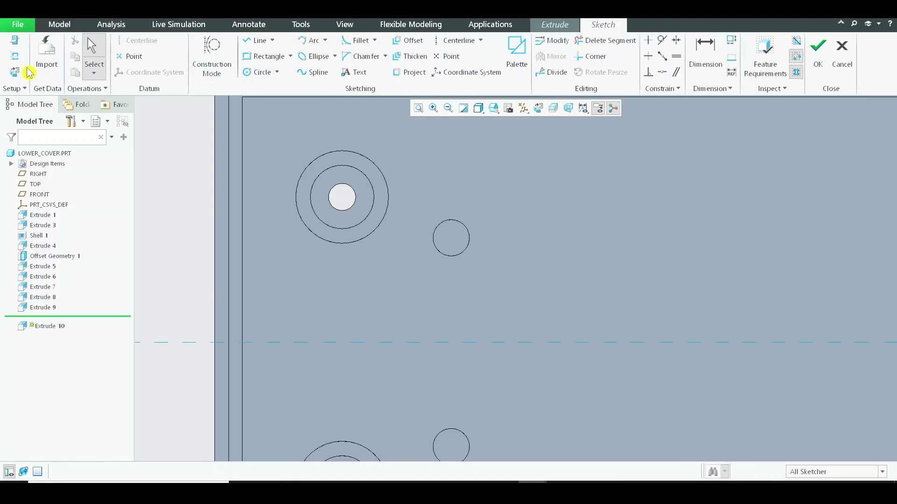
left_click(15, 71)
left_click(452, 237)
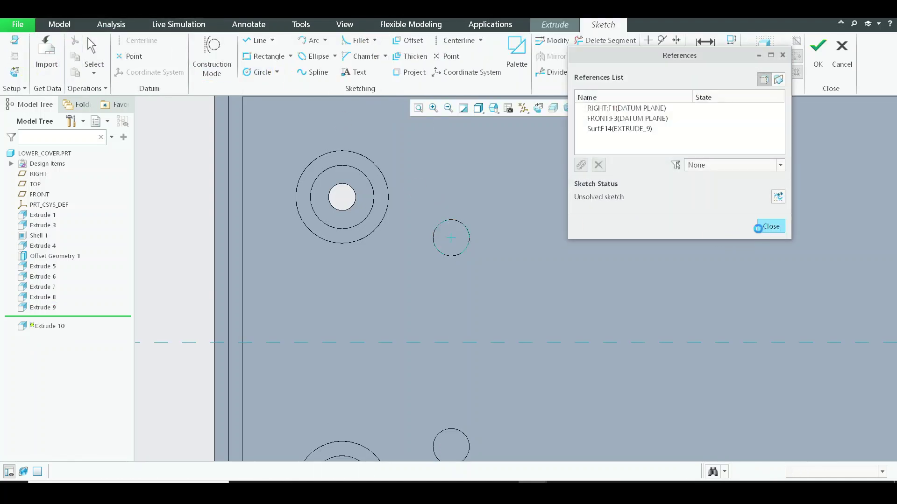
Step: Draw a pilot hole circle concentric with the referenced PCB boss and set its diameter to 0.0820
left_click(758, 227)
left_click(260, 72)
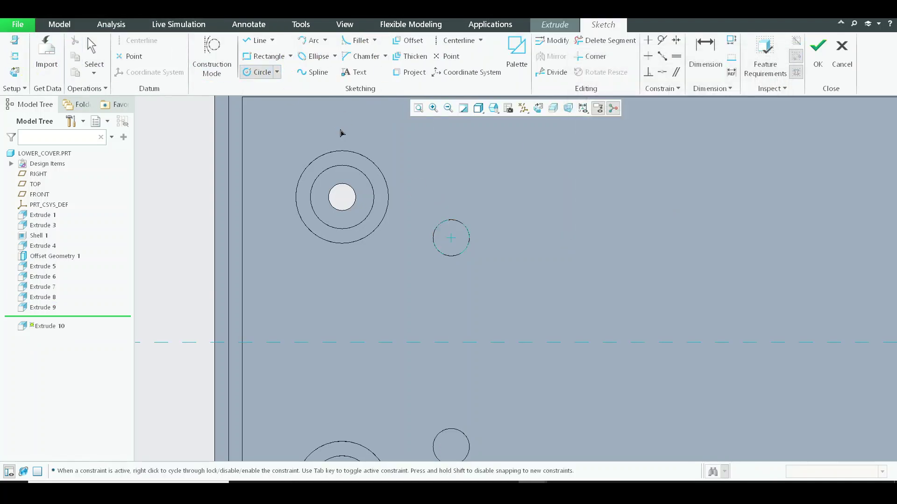
left_click(456, 231)
middle_click(460, 233)
double_click(429, 232)
type("0")
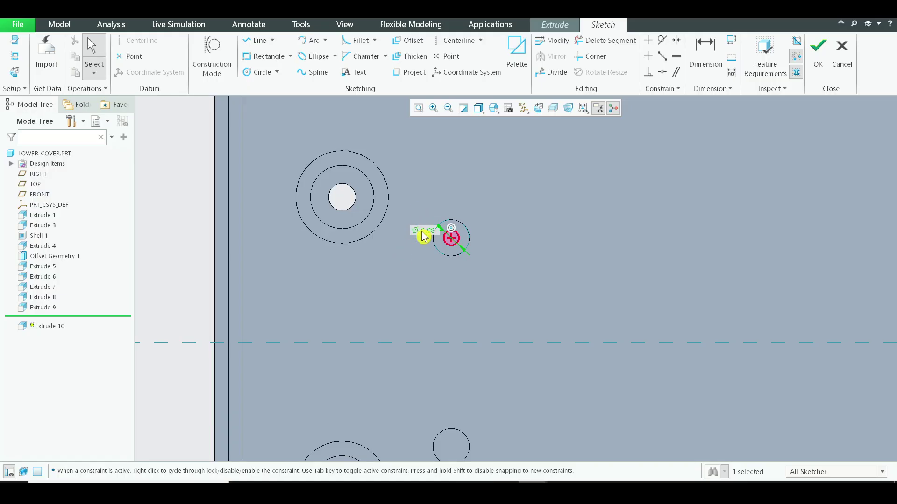
double_click(423, 236)
type("0.0820")
key("Return")
left_click(464, 283)
Step: Mirror the pilot hole circle about the vertical and horizontal references onto the other three bosses, and accept the sketch
scroll(493, 282, "up", 5)
middle_click_drag(540, 265, 481, 232, "shift")
left_click_drag(411, 218, 448, 257)
left_click(557, 57)
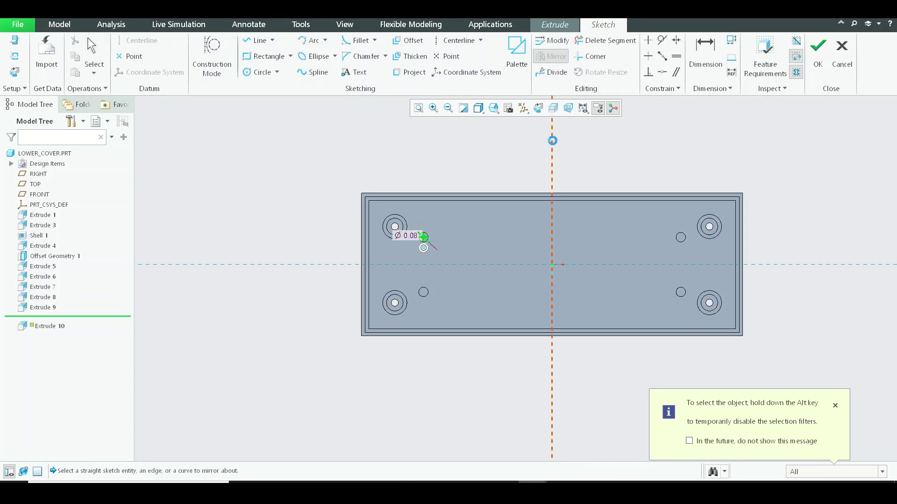
left_click(551, 140)
left_click_drag(400, 219, 762, 273)
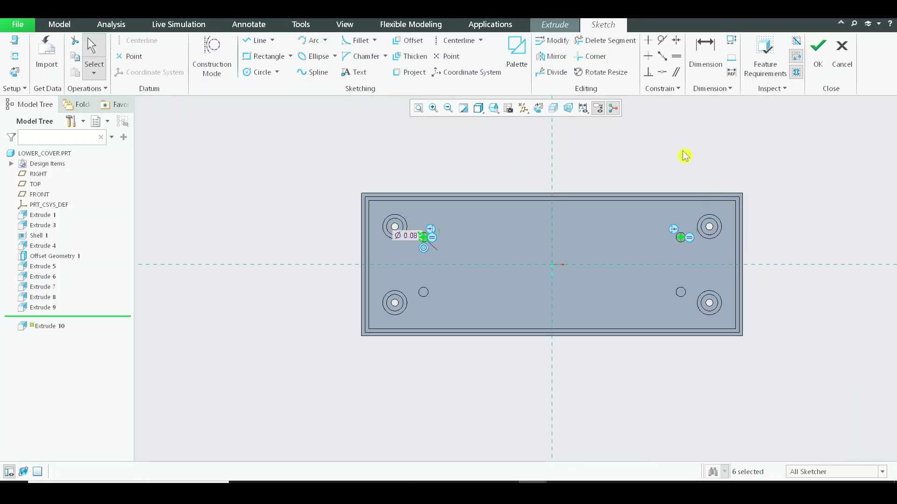
left_click(551, 56)
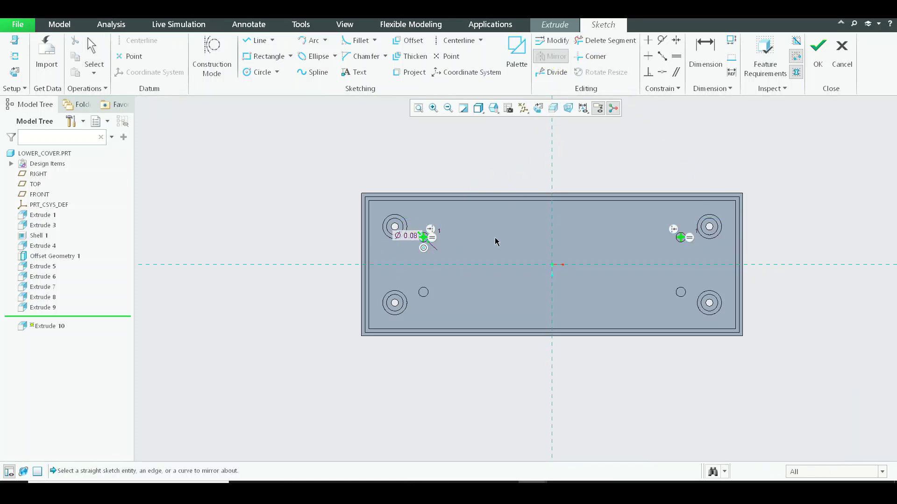
left_click(492, 265)
left_click(817, 52)
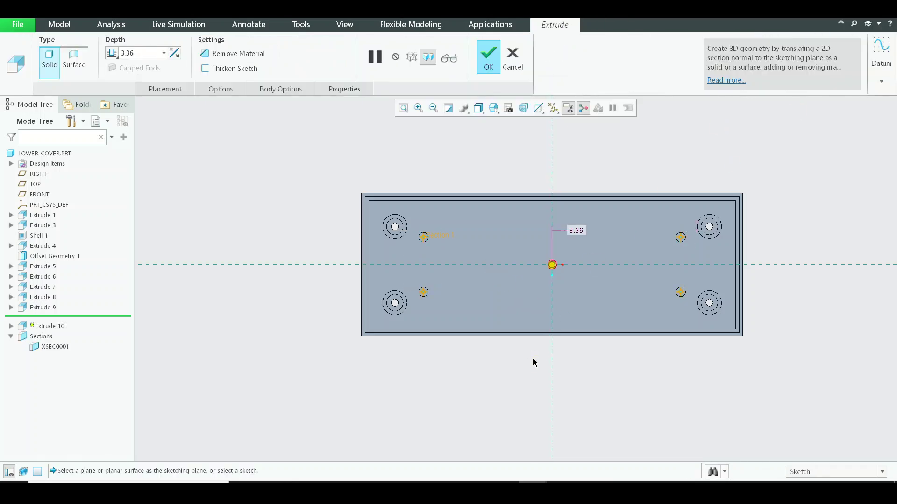
Step: Extrude the circles downward as a Remove Material cut, using To Reference depth up to the cover's inner floor, and complete the feature
left_click(141, 56)
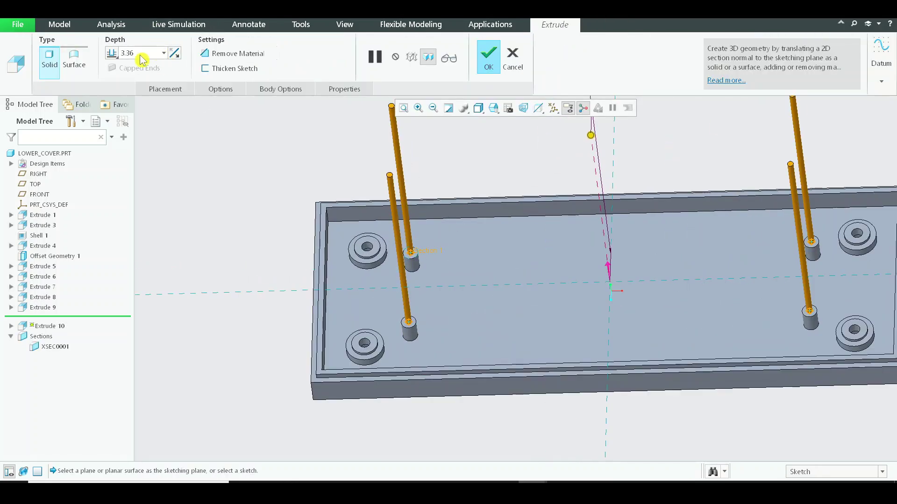
left_click(178, 54)
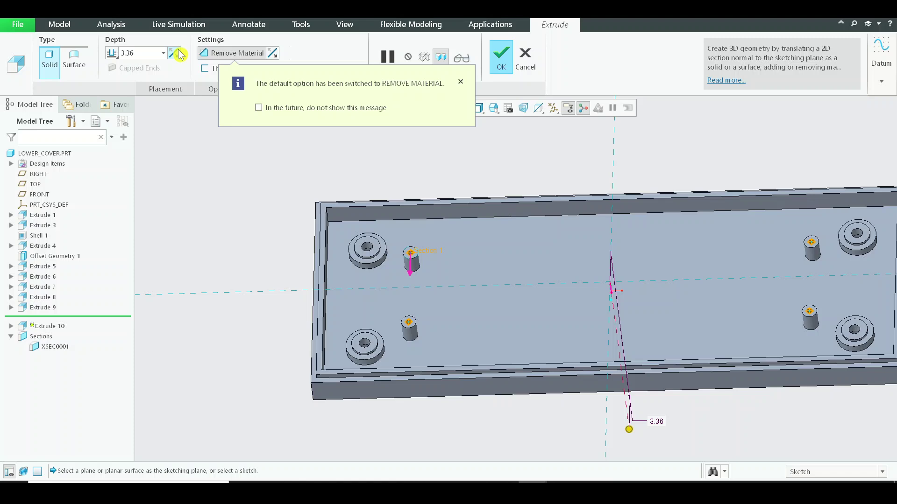
left_click(112, 54)
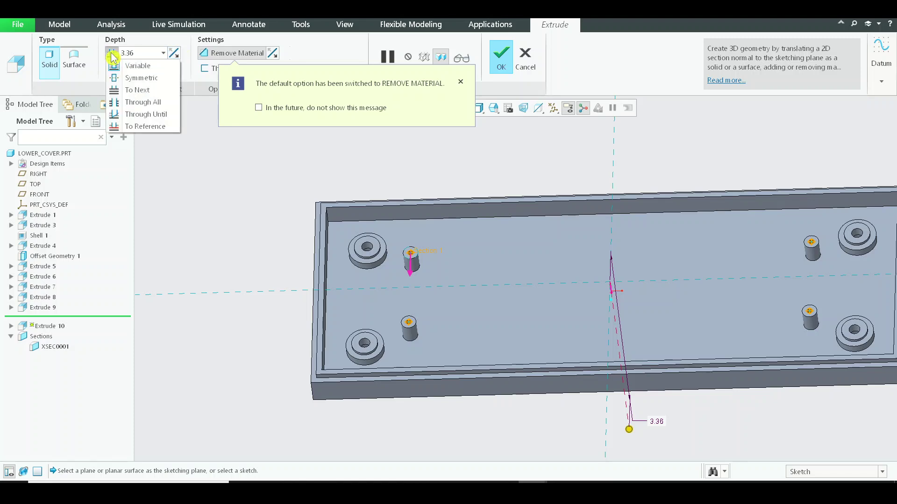
left_click(144, 126)
left_click(437, 294)
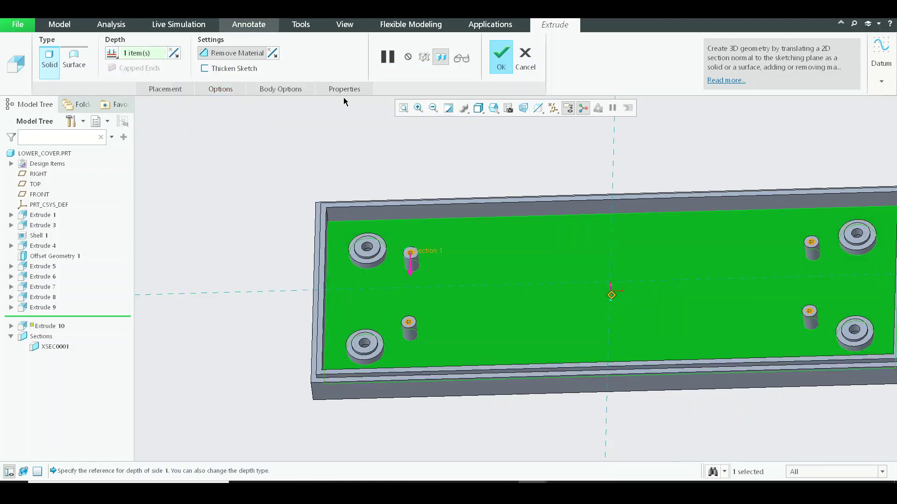
scroll(434, 274, "down", 5)
middle_click(397, 241)
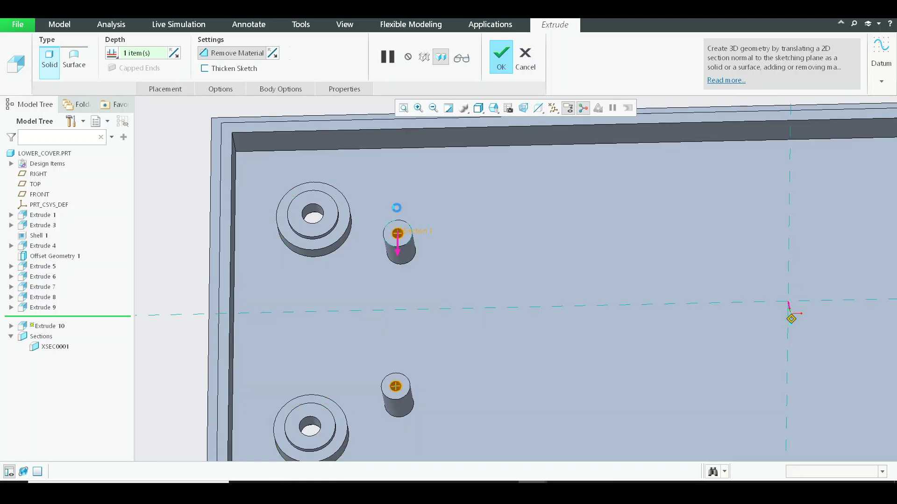
key("ctrl+d")
left_click(226, 147)
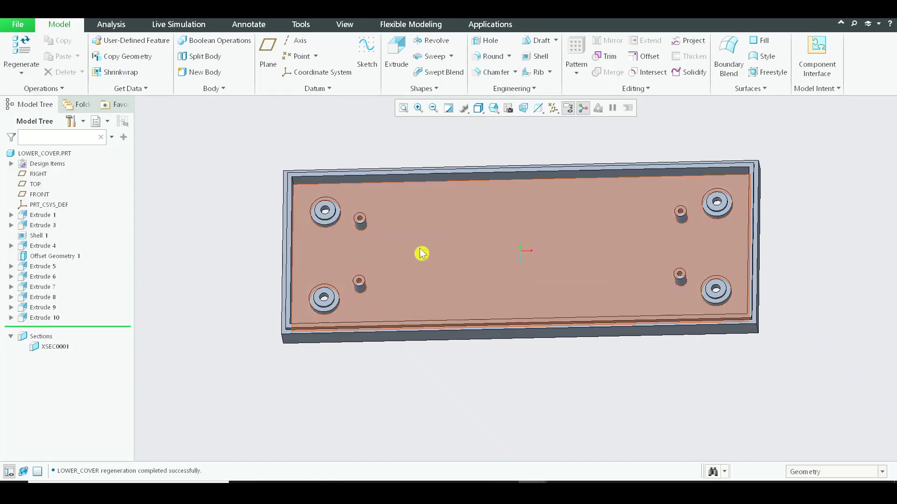
Step: Return to the ASM0001 assembly and activate the lower cover, viewed normal to its inner floor
left_click(159, 11)
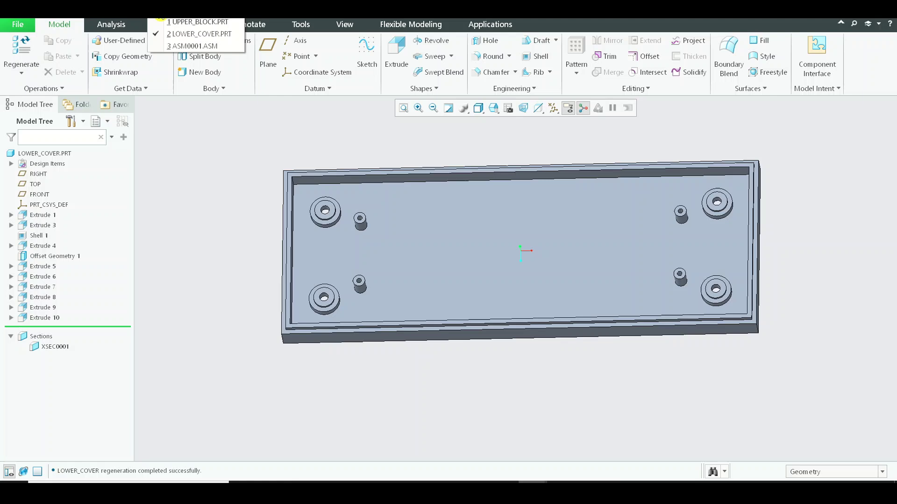
left_click(194, 47)
scroll(427, 263, "up", 5)
middle_click_drag(427, 263, 456, 288)
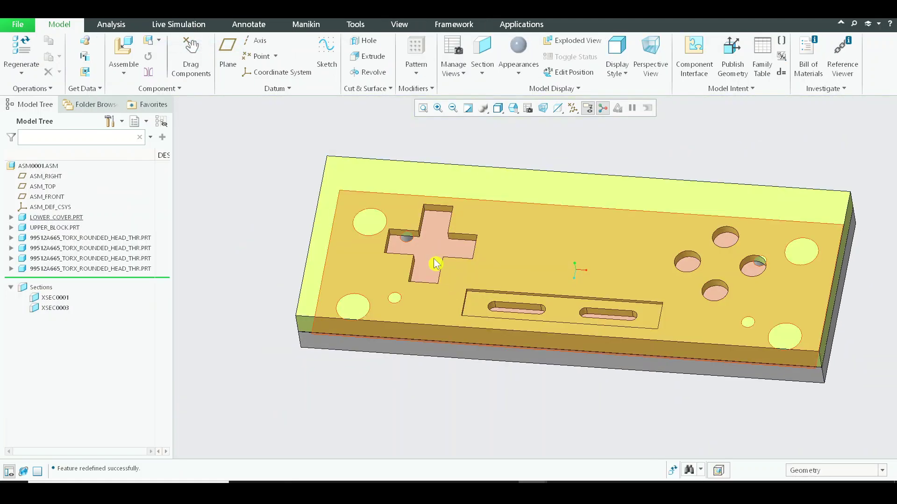
left_click(436, 263)
left_click(440, 195)
left_click(444, 251)
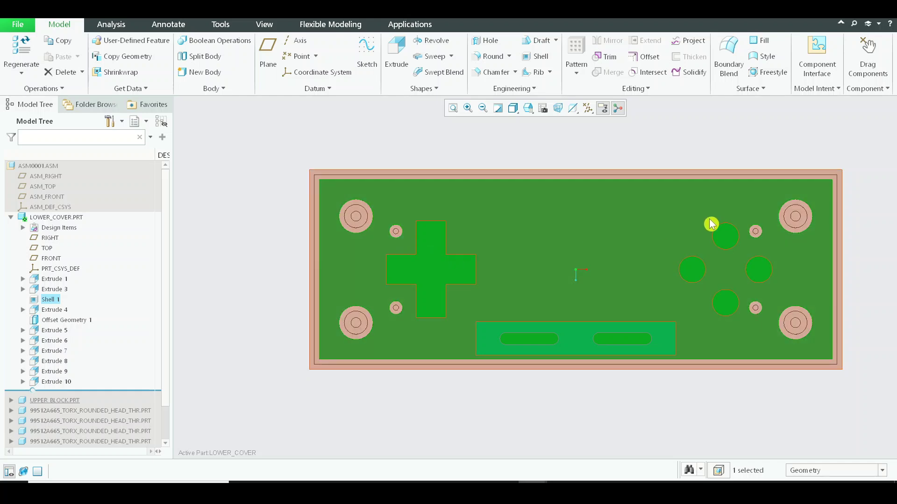
Step: Examine the PCB boss positions and open the internal section of Extrude 9 for editing
scroll(745, 223, "up", 2)
scroll(756, 274, "down", 3)
scroll(362, 242, "up", 3)
scroll(324, 220, "down", 5)
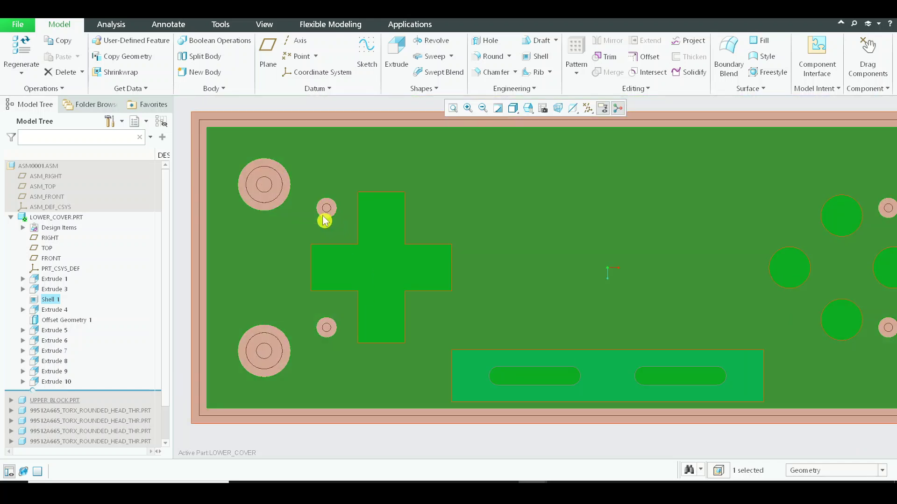
scroll(328, 208, "up", 5)
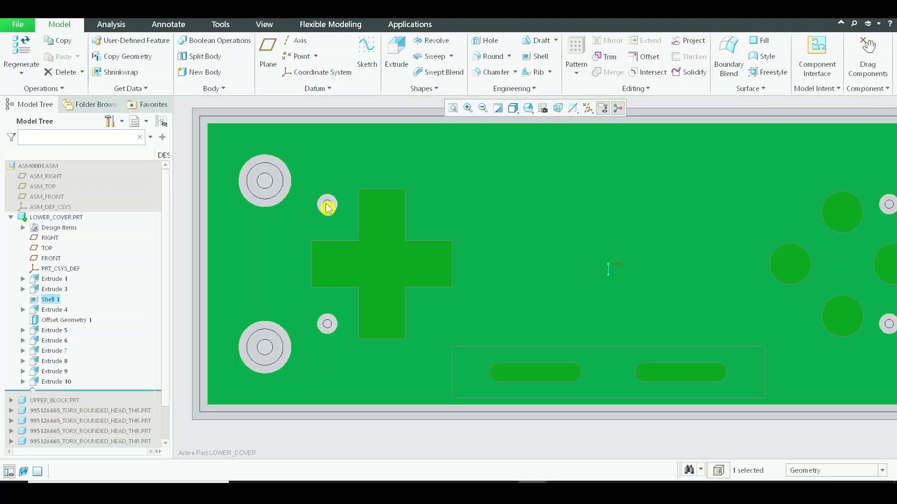
left_click(344, 114)
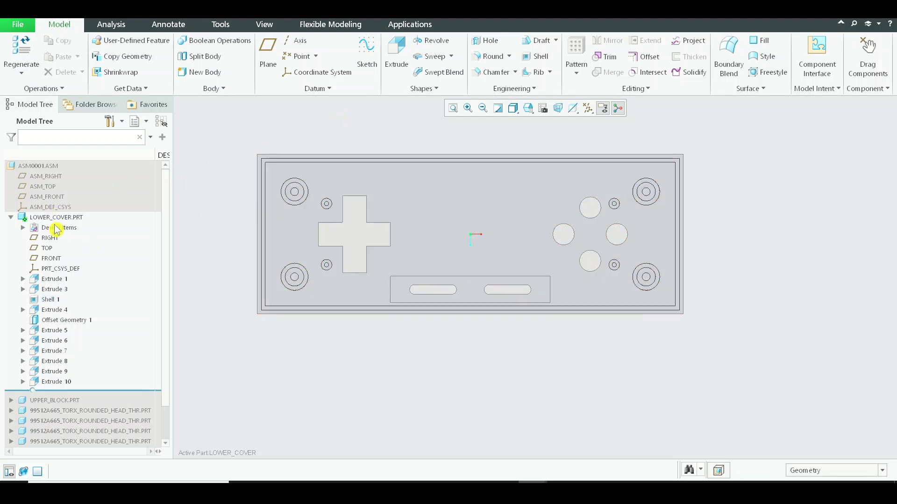
left_click(65, 371)
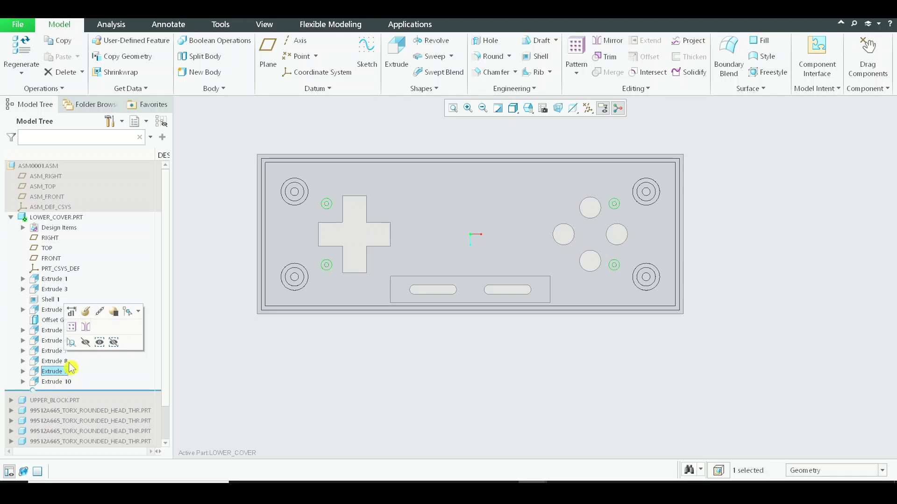
left_click(85, 313)
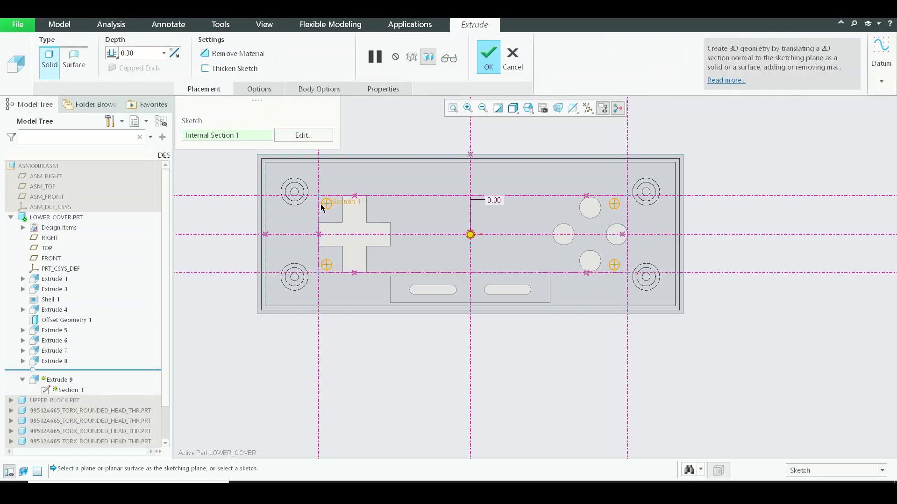
left_click(303, 137)
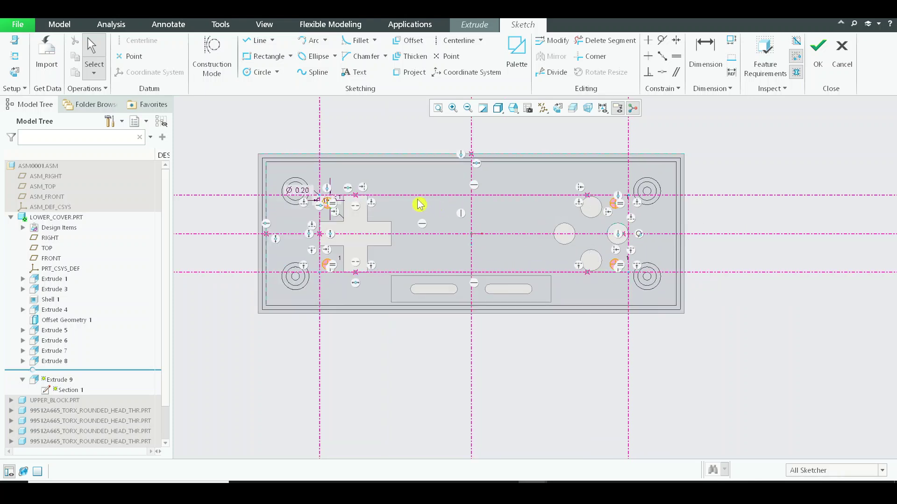
Step: Dimension the horizontal spacing between the two outer vertical construction lines of the boss sketch
scroll(312, 178, "up", 2)
scroll(601, 179, "down", 3)
left_click(717, 75)
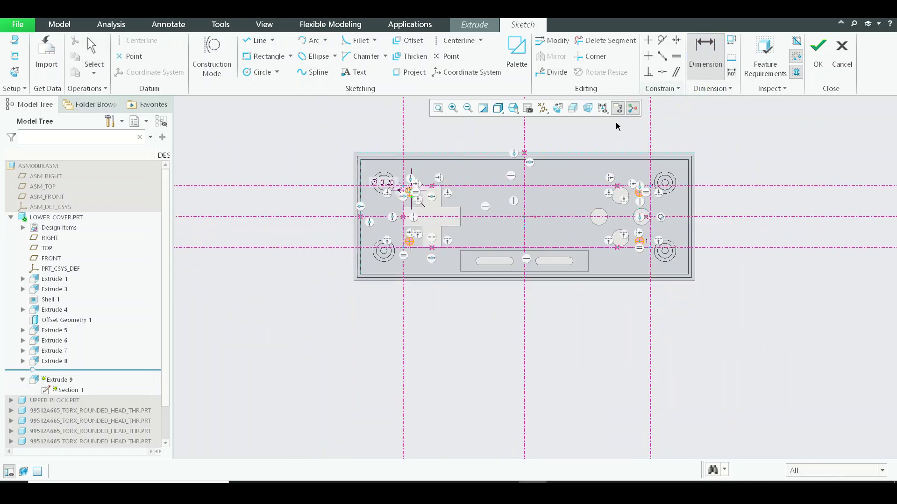
middle_click(494, 139)
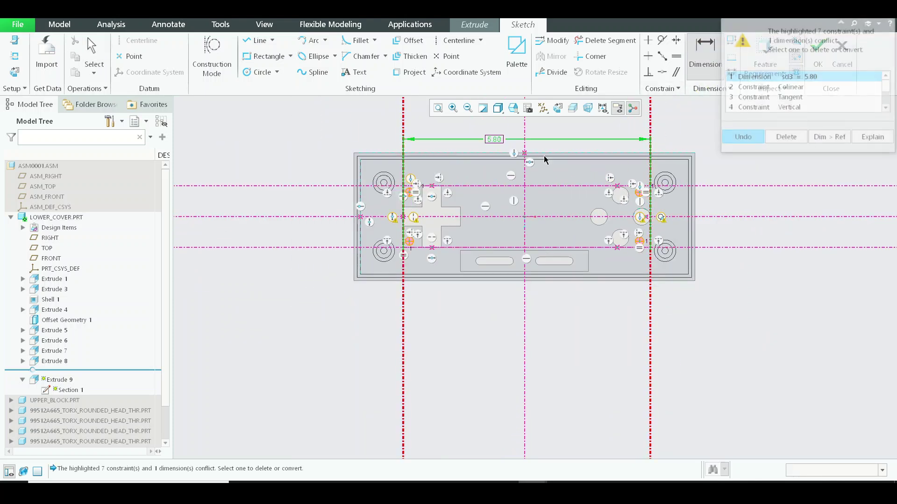
Step: Switch to Snipping Tool, capture a new snip of the lower cover with its boss sketch, and minimize the snip window
key("alt+Tab")
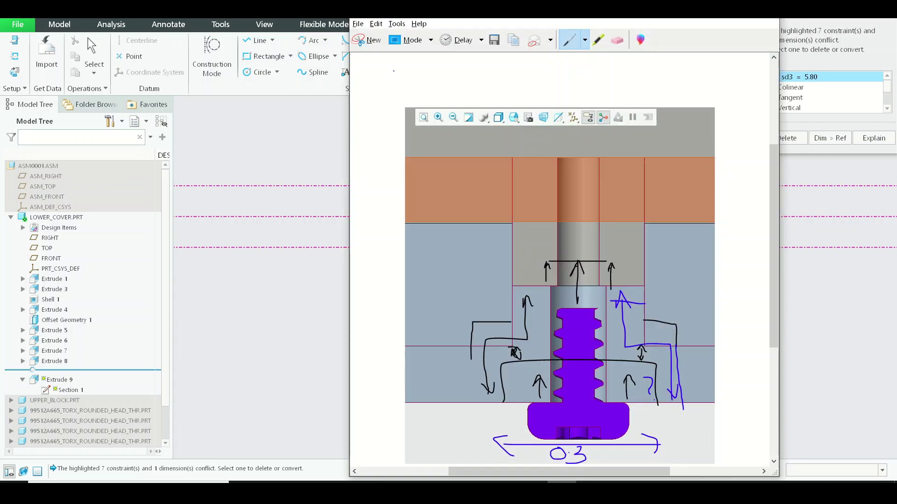
left_click(365, 37)
mouse_move(402, 139)
left_mouse_down()
mouse_move(493, 185)
mouse_move(691, 329)
left_mouse_up()
left_click(368, 78)
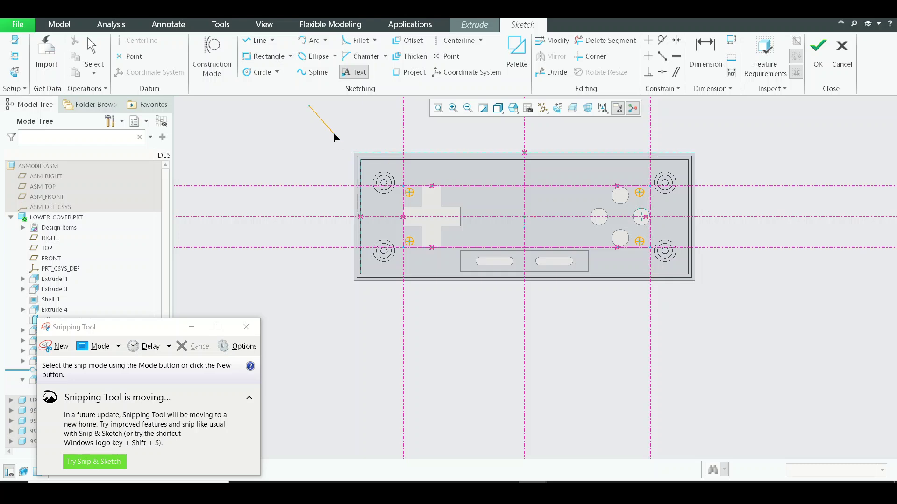
middle_click(336, 136)
left_click(75, 346)
left_click_drag(318, 120, 745, 346)
left_click(742, 22)
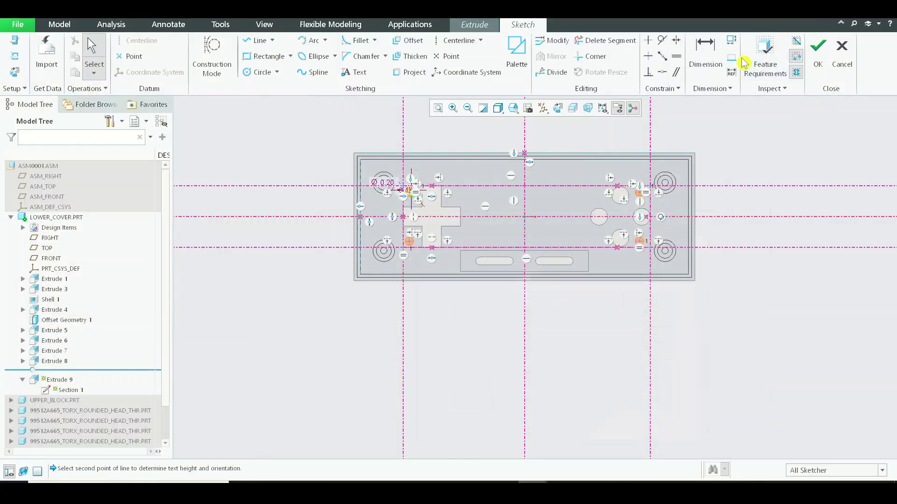
Step: Recheck the spacing between the outer vertical construction lines in the Creo sketch and handwrite 5.8 above the cover in the snip
left_click(649, 142)
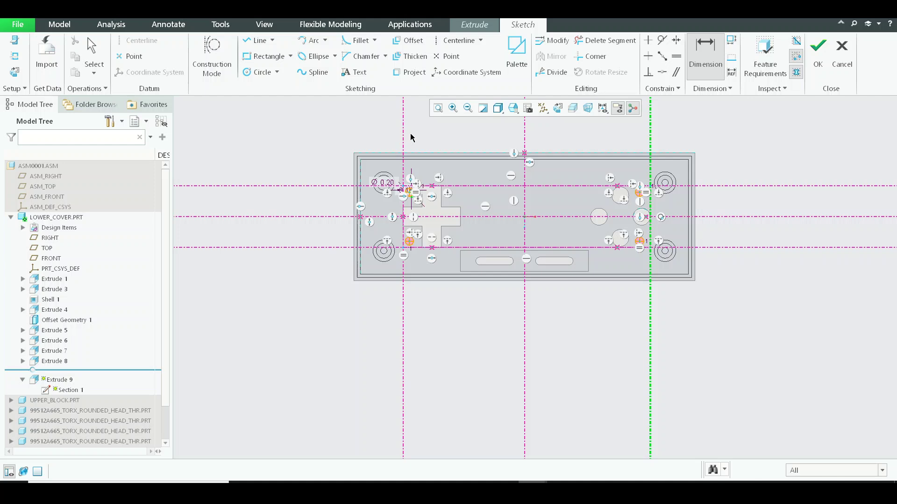
middle_click(456, 142)
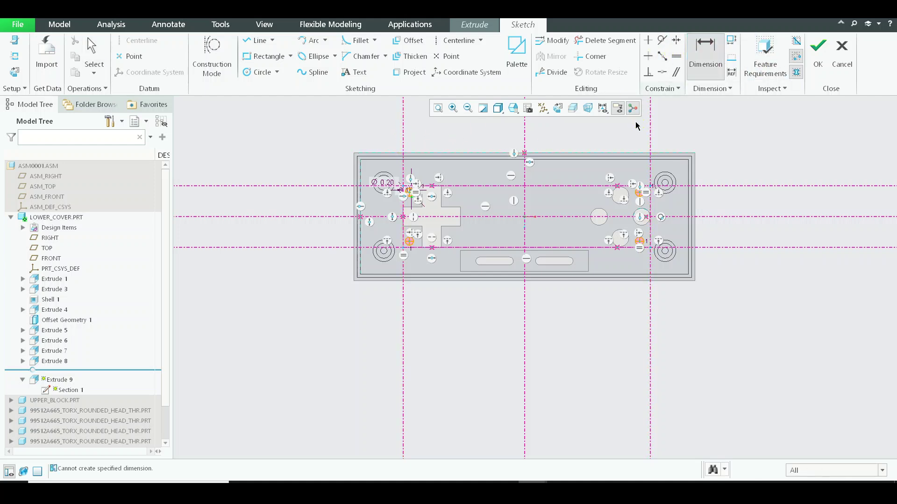
left_click(402, 133)
middle_click(503, 132)
middle_click(615, 190)
scroll(615, 191, "up", 1)
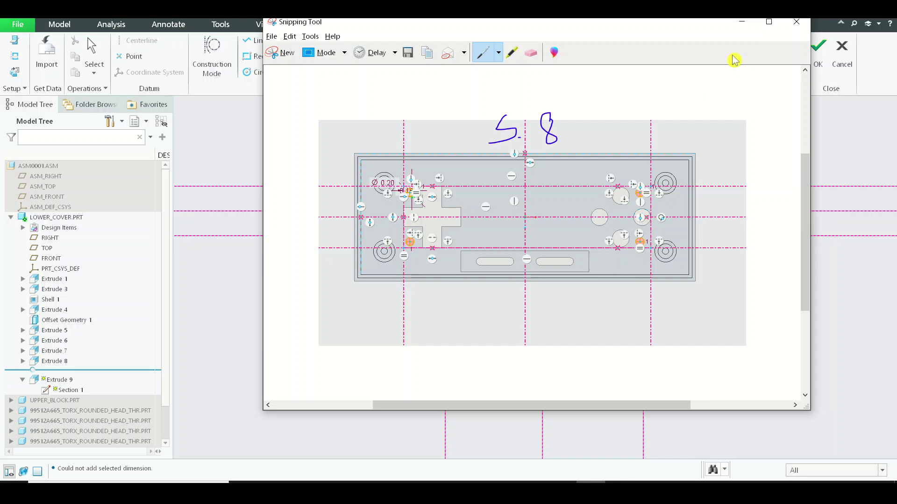
left_click(741, 22)
Step: Dimension the spacing between the outer horizontal construction lines, handwrite 1.45 beside the cover in the snip, and discard the conflicting dimension
scroll(505, 183, "up", 3)
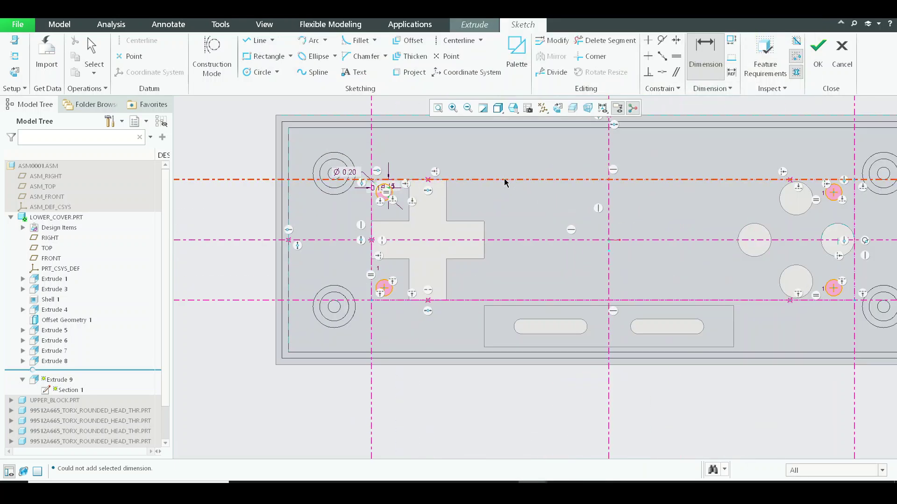
middle_click(503, 252)
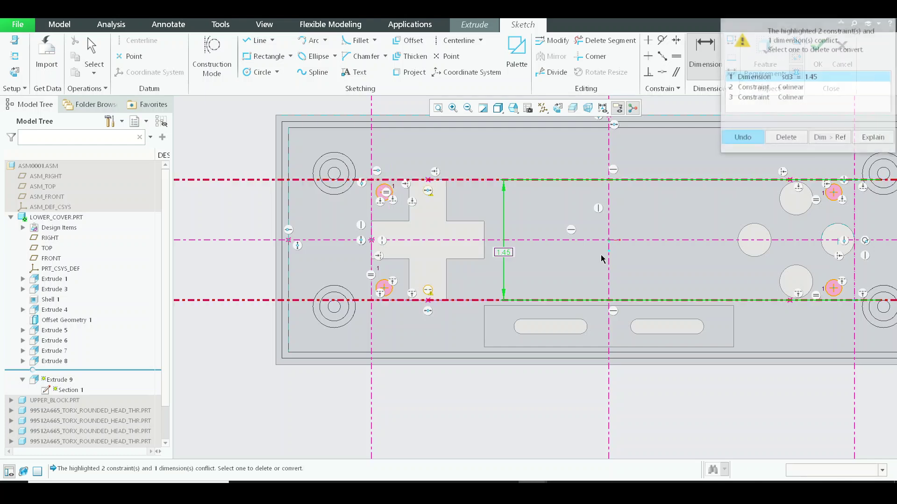
left_click(582, 482)
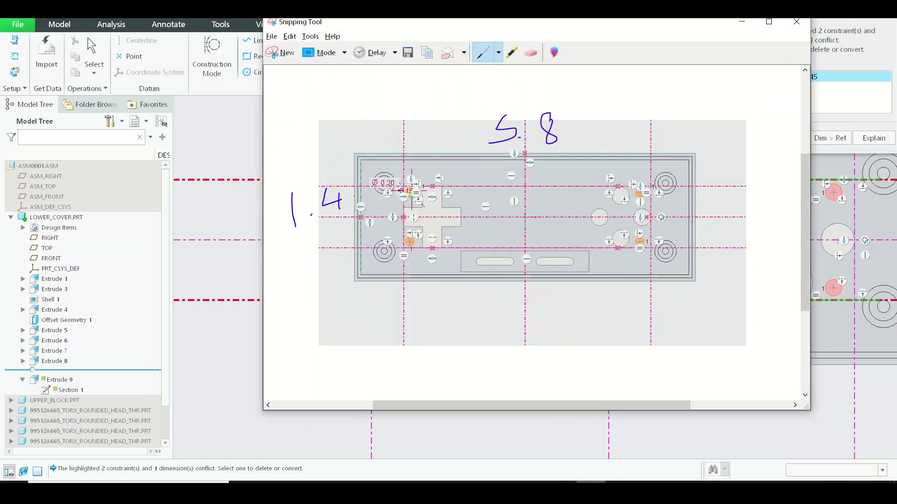
left_click(742, 22)
key("Escape")
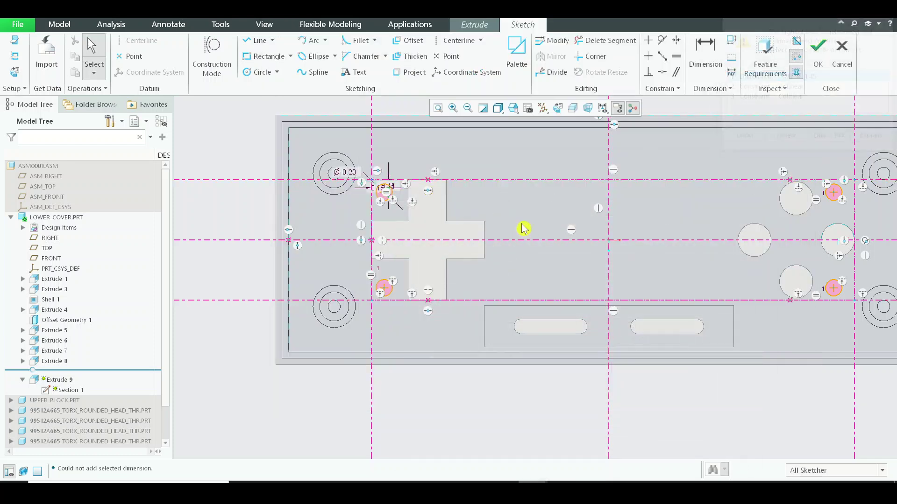
Step: Quit the boss sketch without saving changes, inspect the bosses from the side, and close the extrude feature
left_click(851, 66)
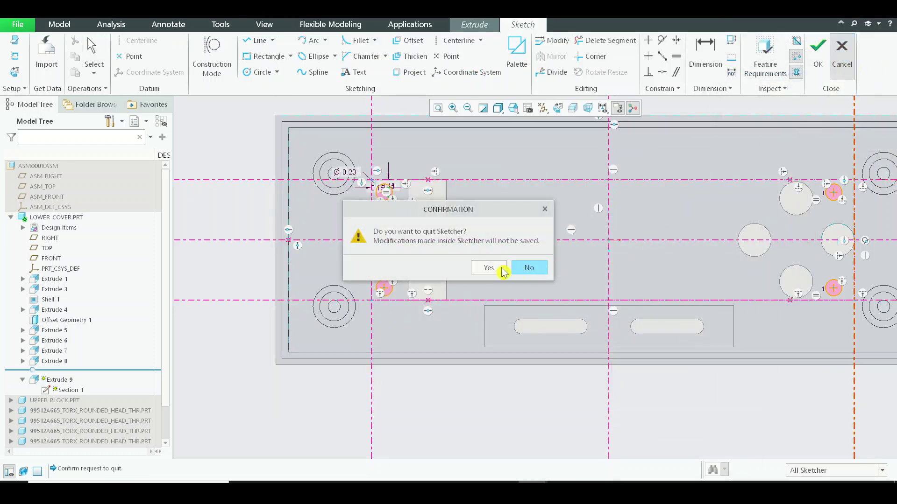
left_click(489, 267)
middle_click_drag(372, 287, 379, 206)
left_click(490, 66)
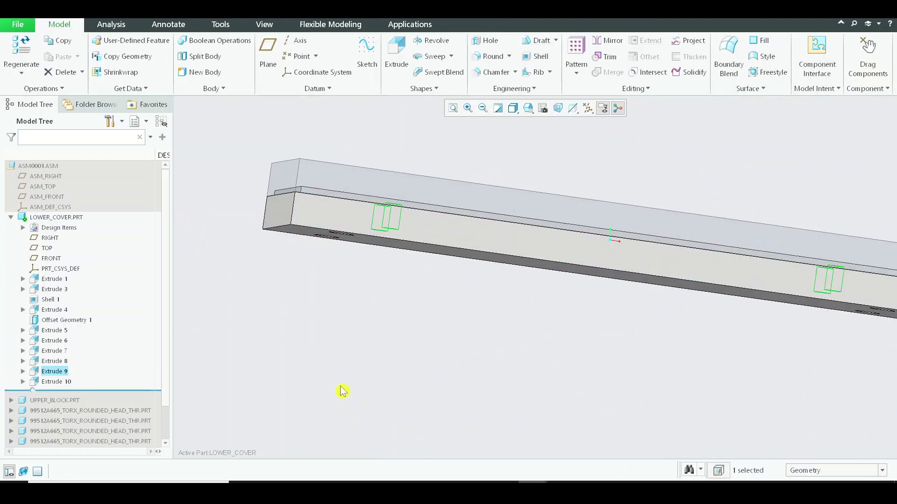
Step: Create a new solid part named PCB using the default template
key("ctrl+n")
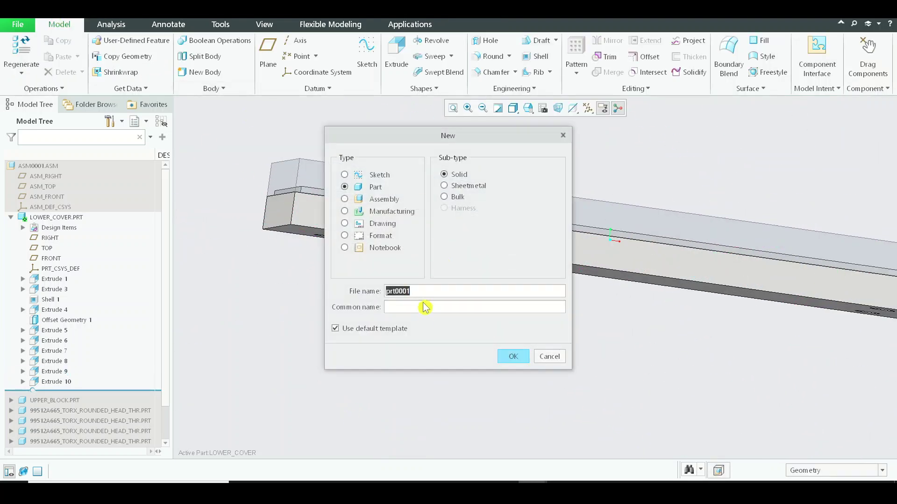
type("PCB")
key("Return")
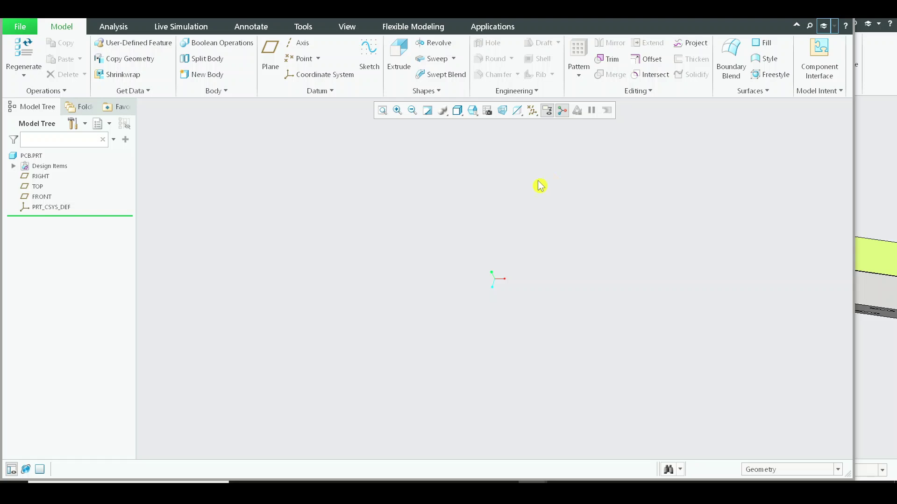
Step: Start an extrude on the TOP plane and sketch a center rectangle about 14.4 high centred on the origin
left_click(398, 56)
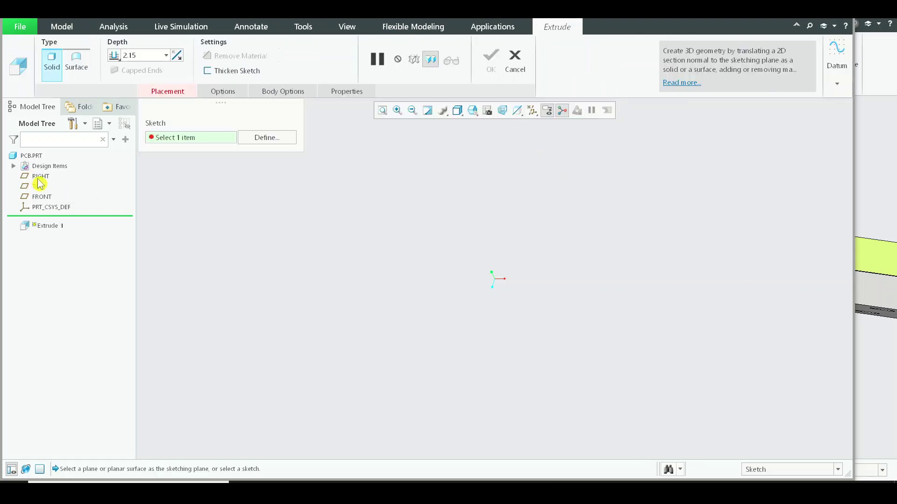
left_click(40, 184)
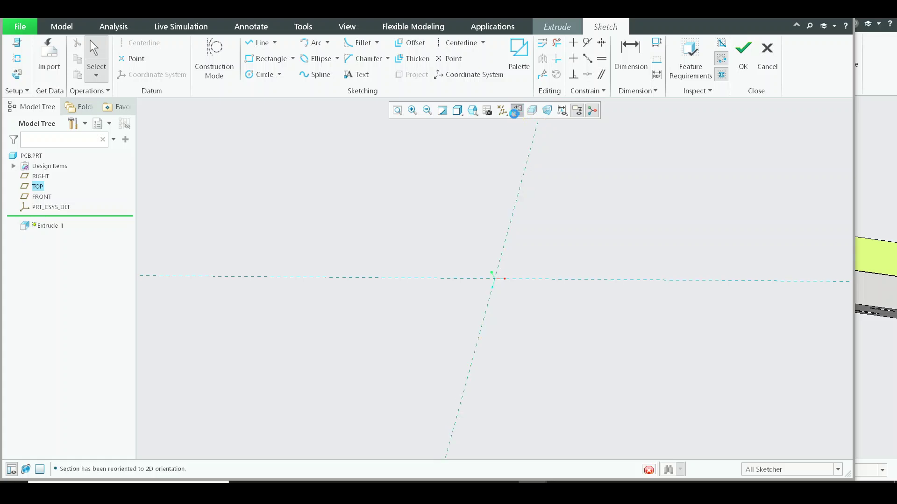
left_click(286, 61)
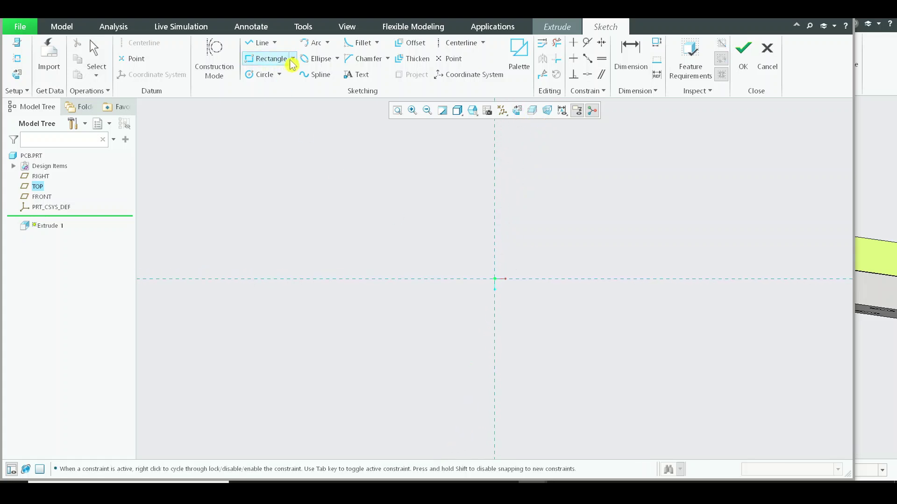
left_click(293, 59)
left_click(280, 94)
left_click(495, 280)
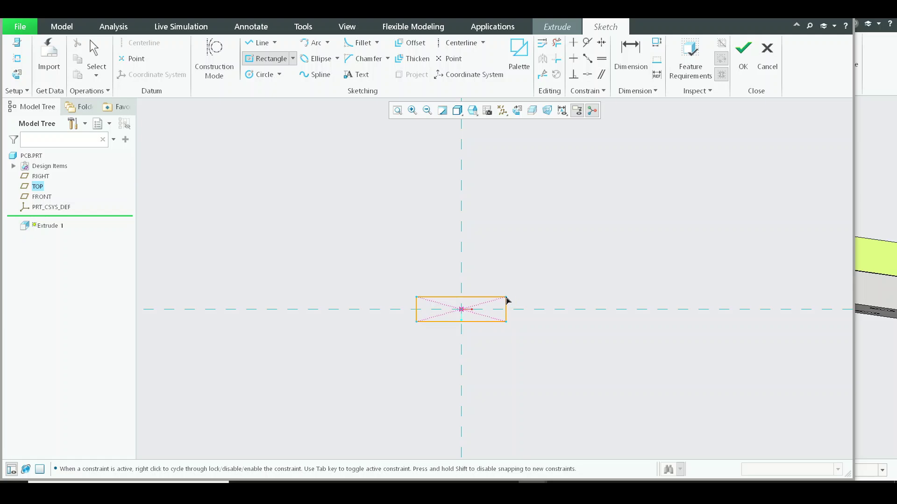
left_click(509, 302)
middle_click(531, 300)
scroll(444, 313, "up", 5)
Step: Check the annotated lower cover snip for the PCB length and set the rectangle's width to 5.8
left_click(590, 482)
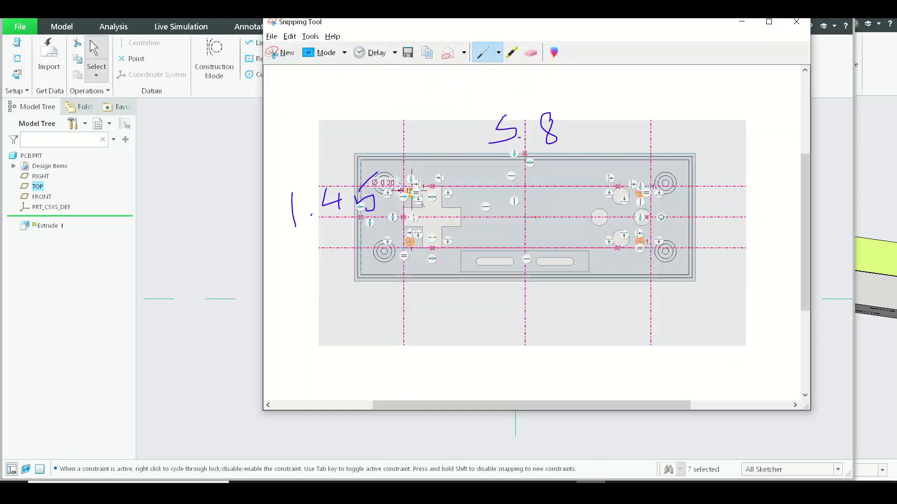
left_click(591, 483)
left_click(483, 241)
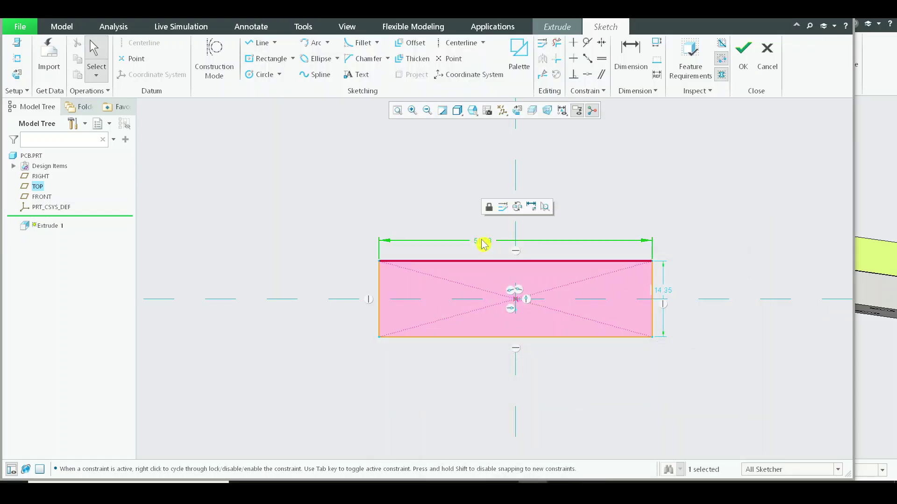
double_click(483, 242)
type("5.8")
key("Return")
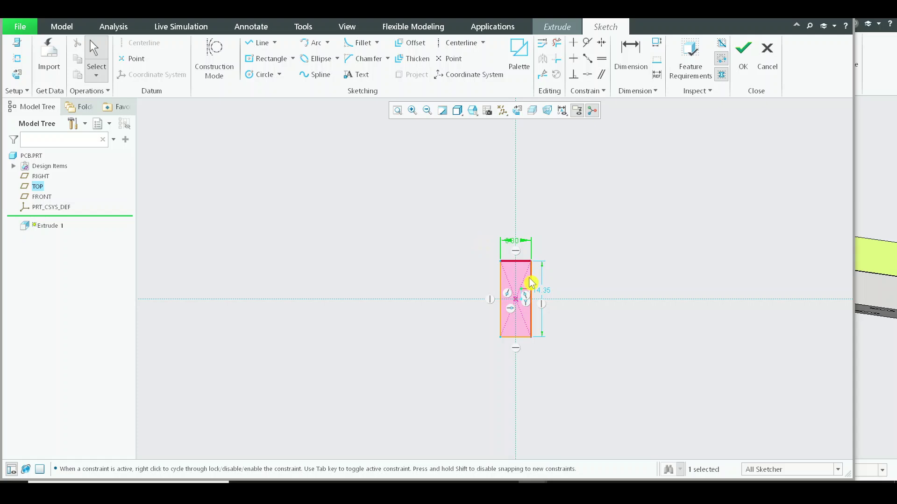
Step: Recheck the annotated snip and set the rectangle's height to 1.45
left_click(590, 483)
left_click(590, 483)
left_click(543, 294)
double_click(546, 290)
left_click(545, 290)
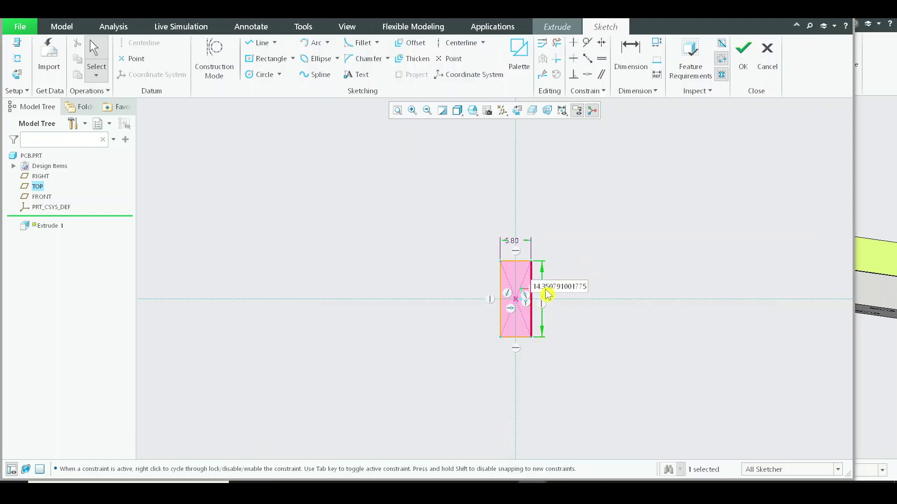
double_click(547, 289)
type("1.45")
key("Return")
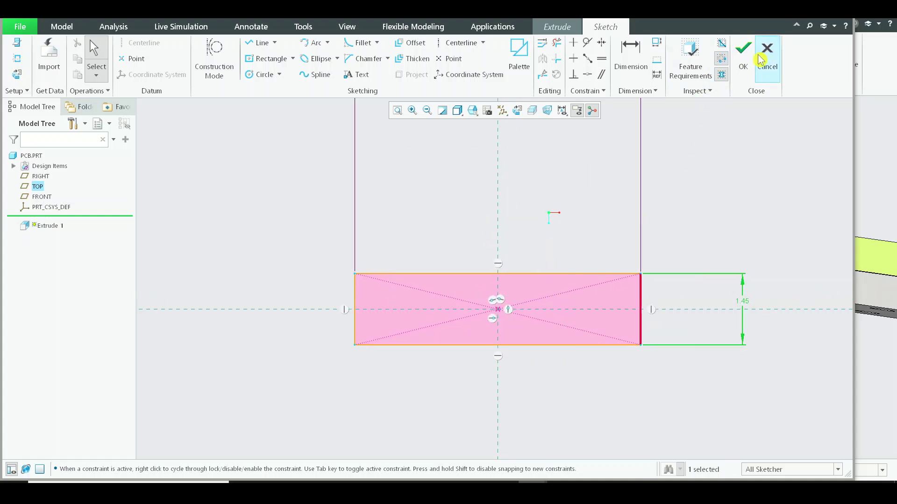
Step: Finish the rectangle sketch and set its extrusion to symmetric about the sketch plane with a depth of 0.02
left_click(745, 79)
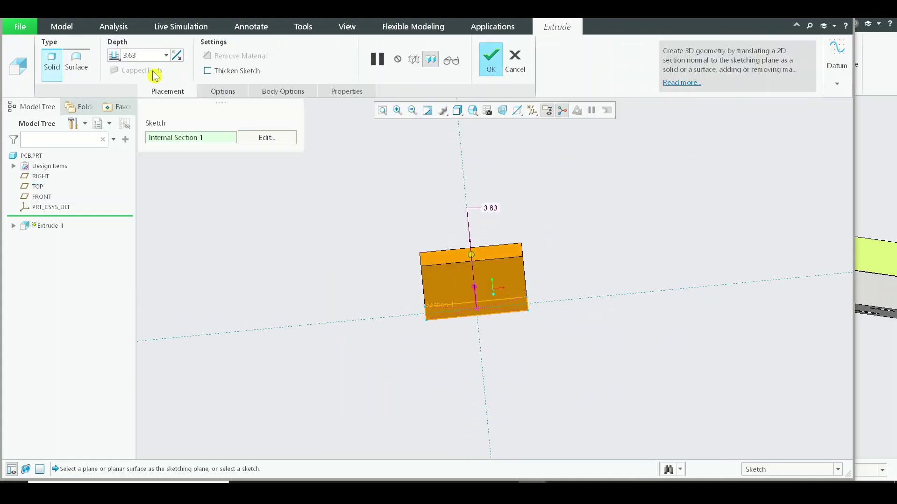
left_click(114, 56)
left_click(129, 78)
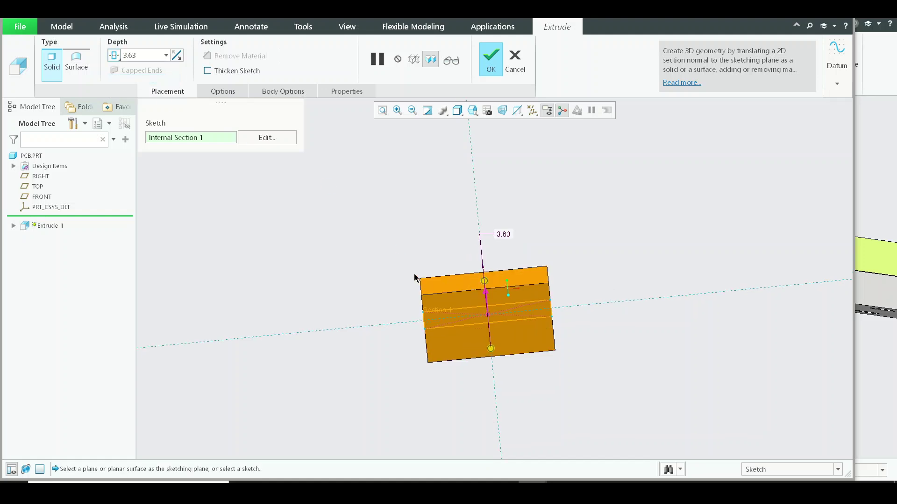
scroll(414, 278, "up", 3)
type("0.02")
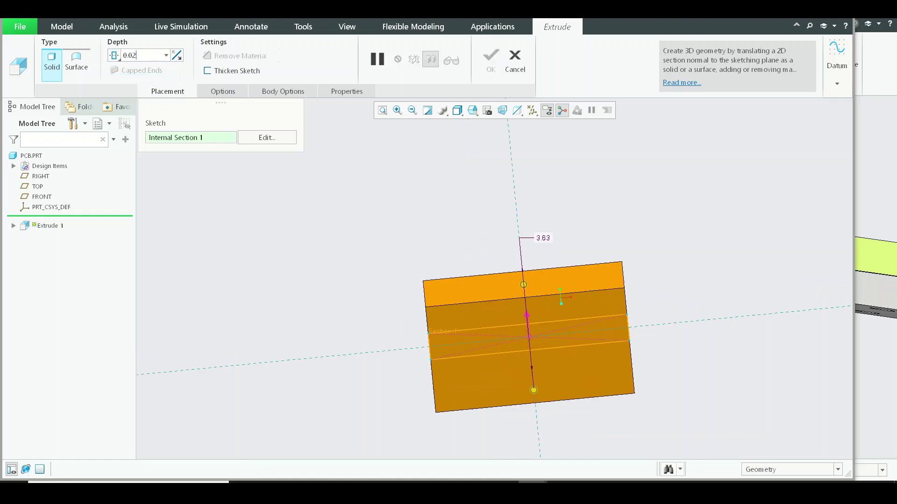
key("Return")
scroll(436, 394, "up", 5)
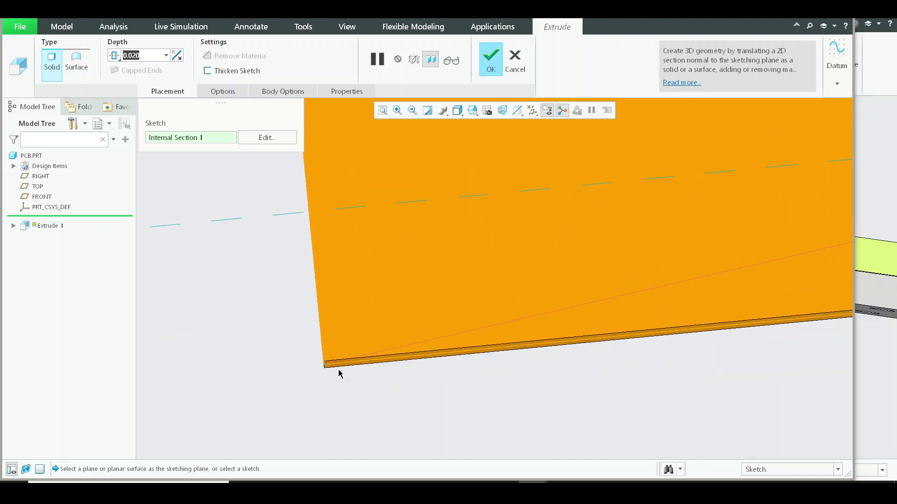
scroll(340, 374, "down", 4)
Step: Switch to Chrome and bring up the Google results for "screw size for pcb"
left_click(475, 489)
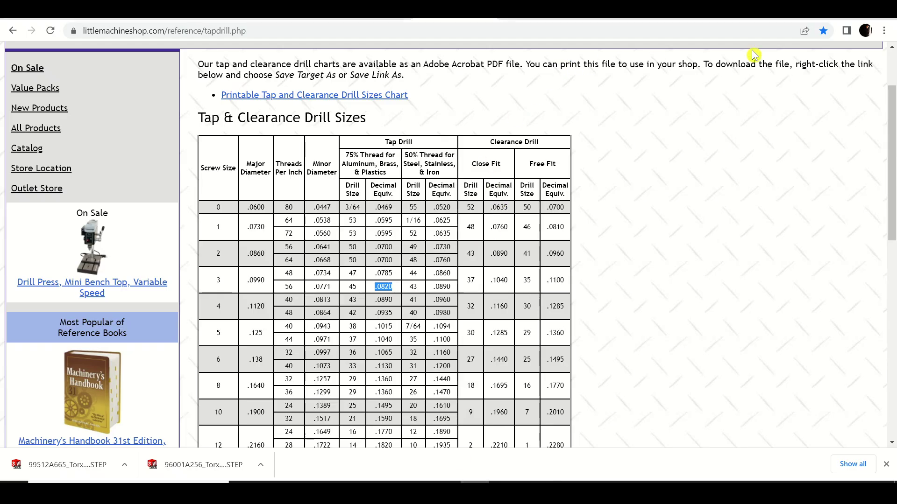
left_click(678, 21)
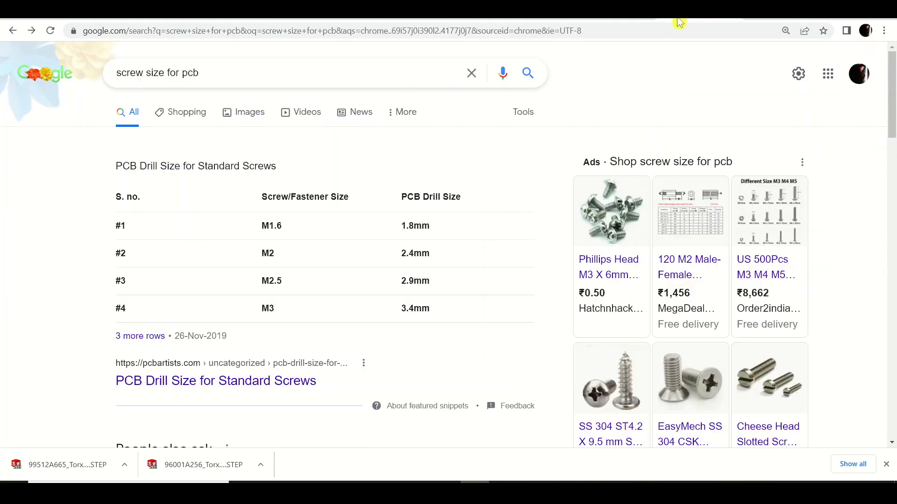
Step: Search the web for "pcb board thickness" to check standard board thicknesses
left_click(296, 38)
type("pcb")
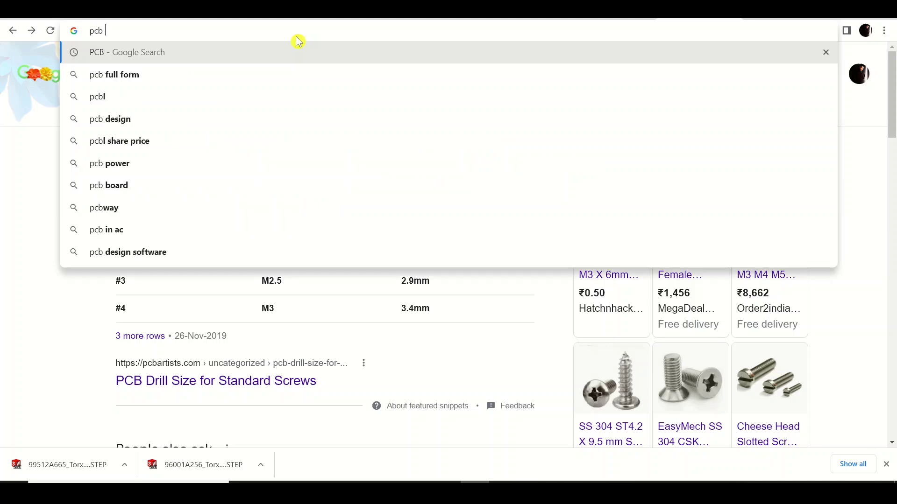
type(" board thi")
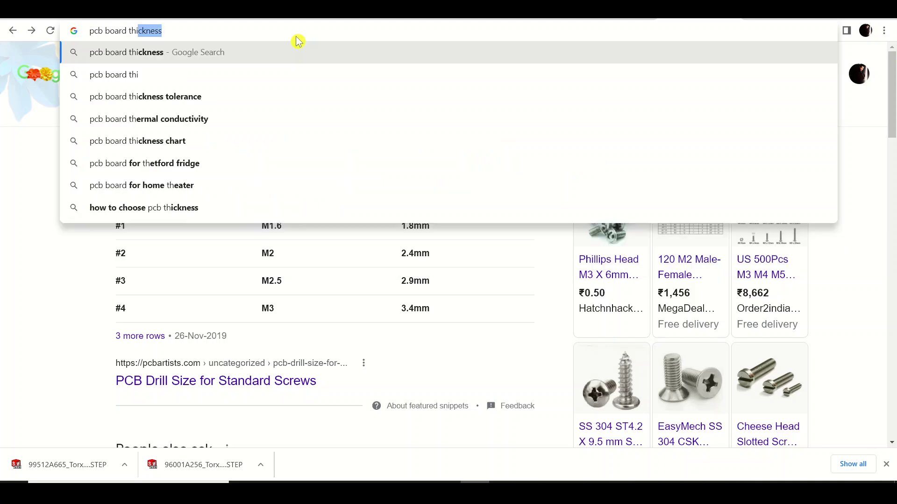
key("Return")
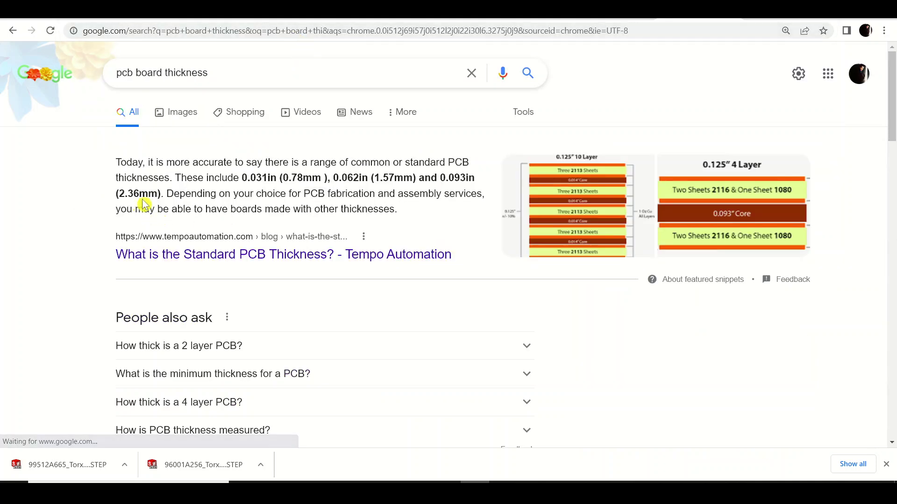
Step: Switch back to Creo Parametric and complete the PCB plate's extrusion with a depth of 0.03
key("alt+Tab")
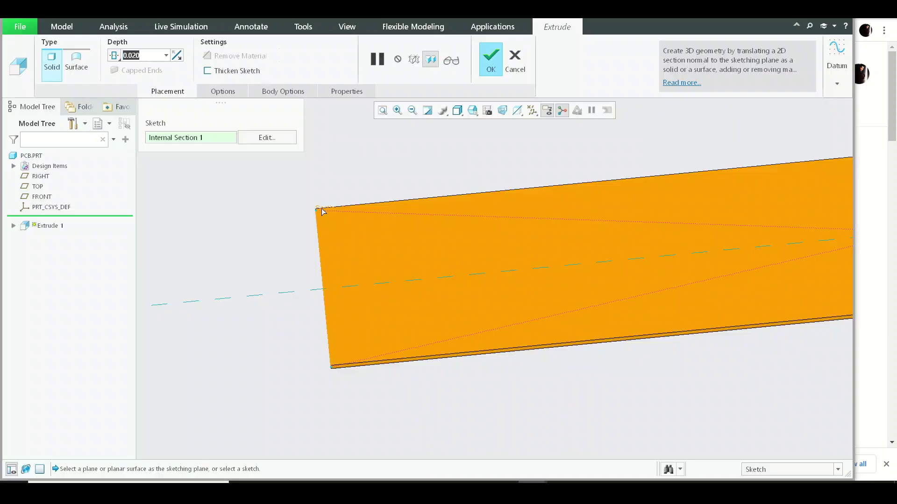
type("0.0")
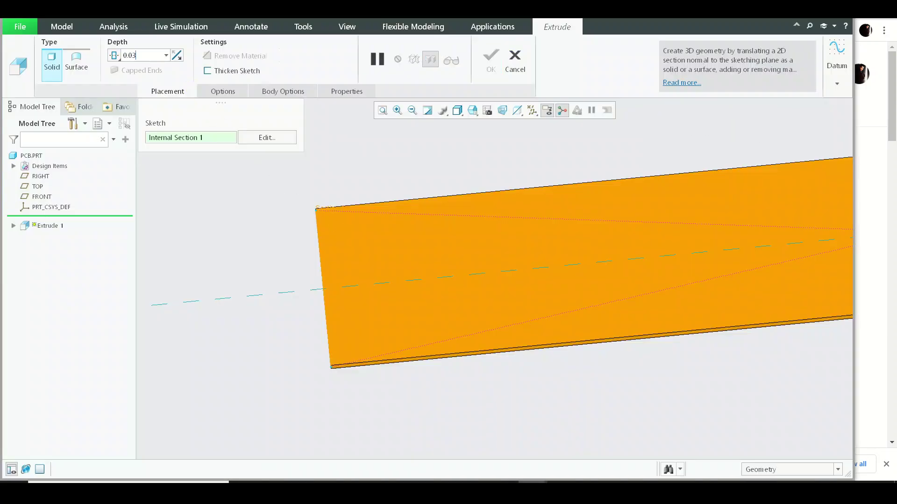
middle_click(457, 366)
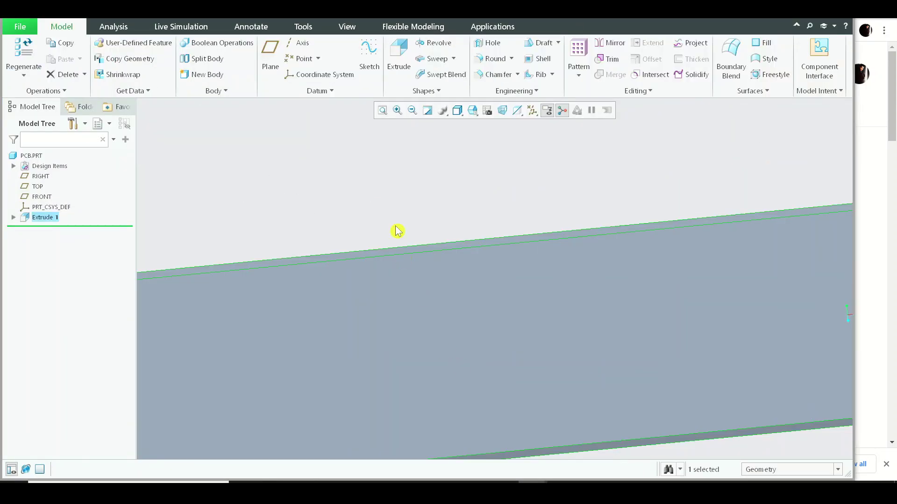
scroll(397, 230, "up", 3)
middle_click_drag(368, 195, 358, 242)
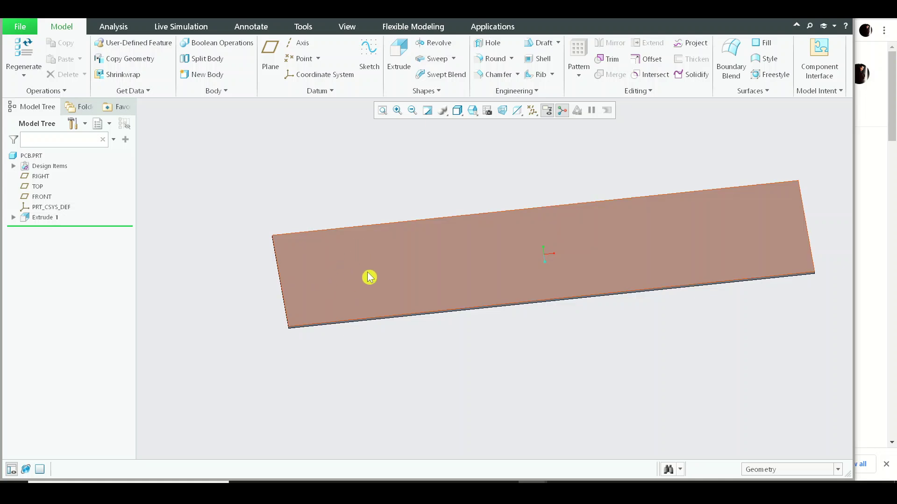
Step: Open LOWER_COVER.PRT, check the definition of the hole cut in the small mounting post, and leave it without changes
left_click(154, 19)
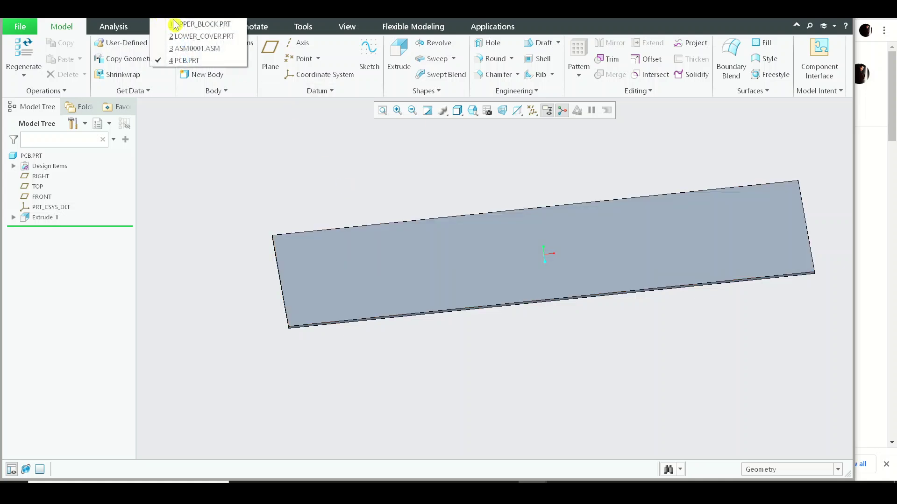
left_click(190, 37)
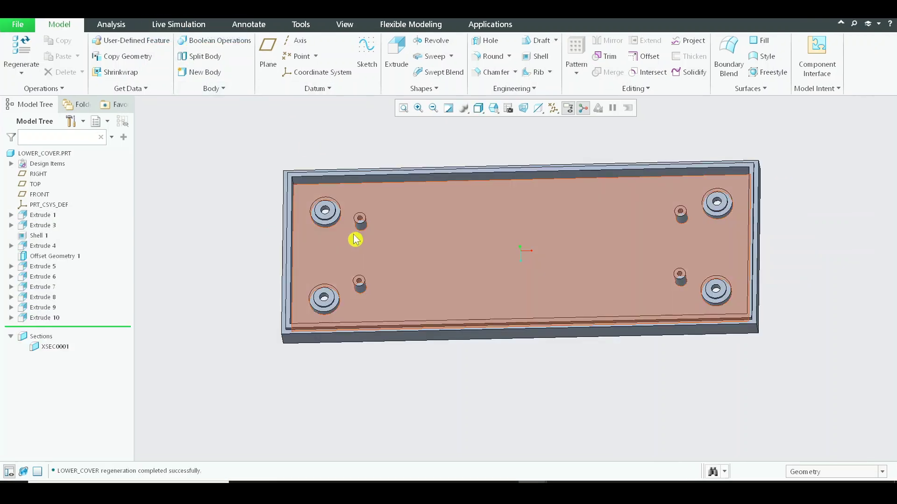
scroll(371, 204, "down", 5)
left_click(374, 193)
left_click(380, 129)
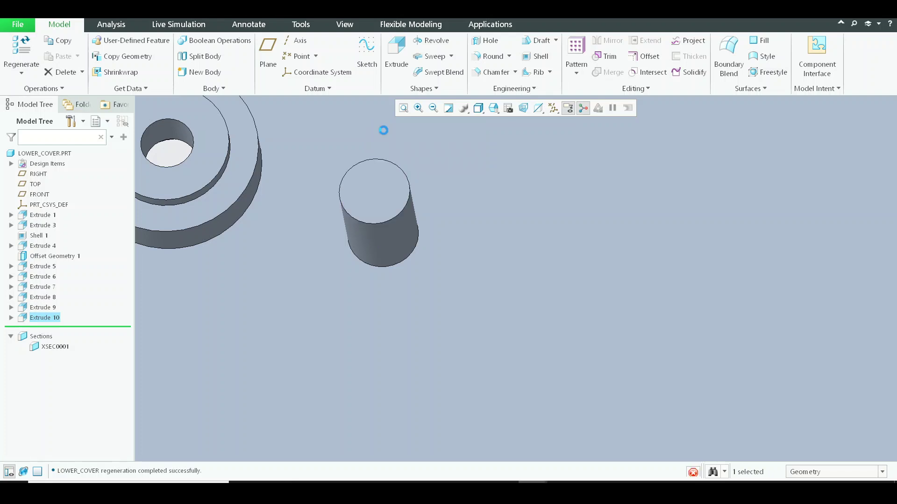
left_click(524, 54)
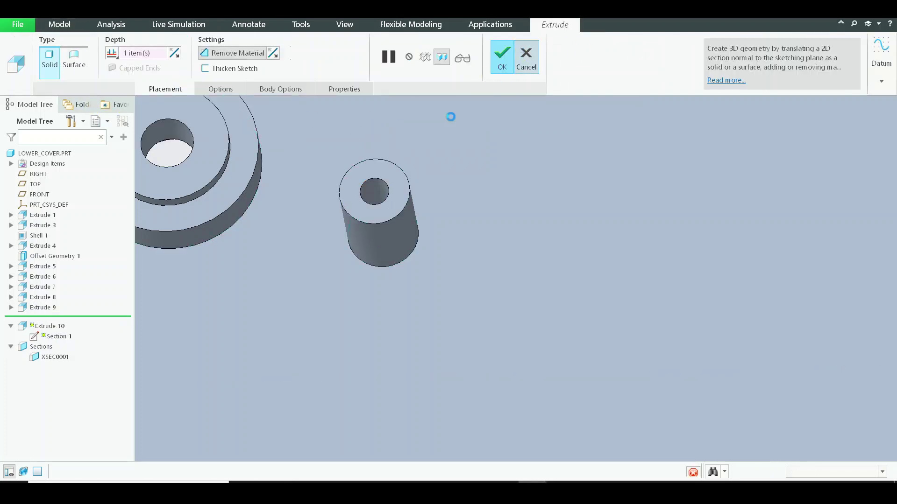
Step: Open the small mounting post's section sketch, spread out its position dimensions to read them, and exit without saving
left_click(386, 238)
left_click(403, 166)
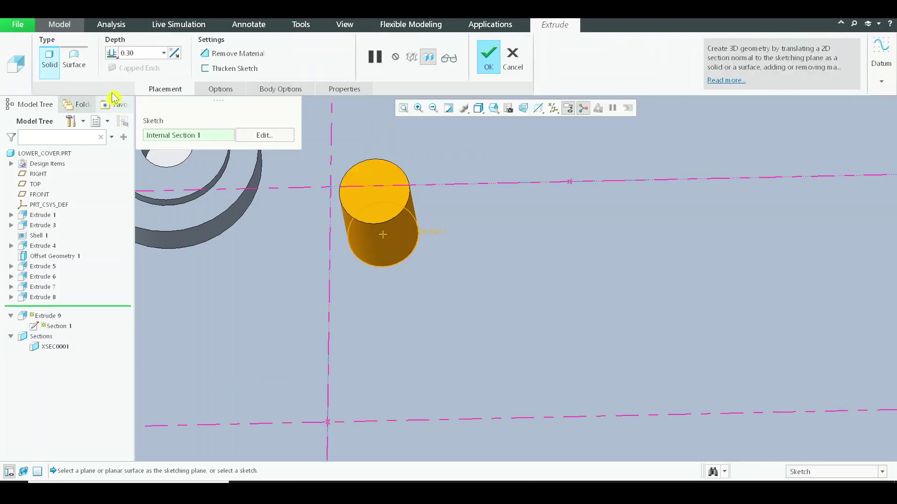
left_click(254, 137)
left_click(537, 109)
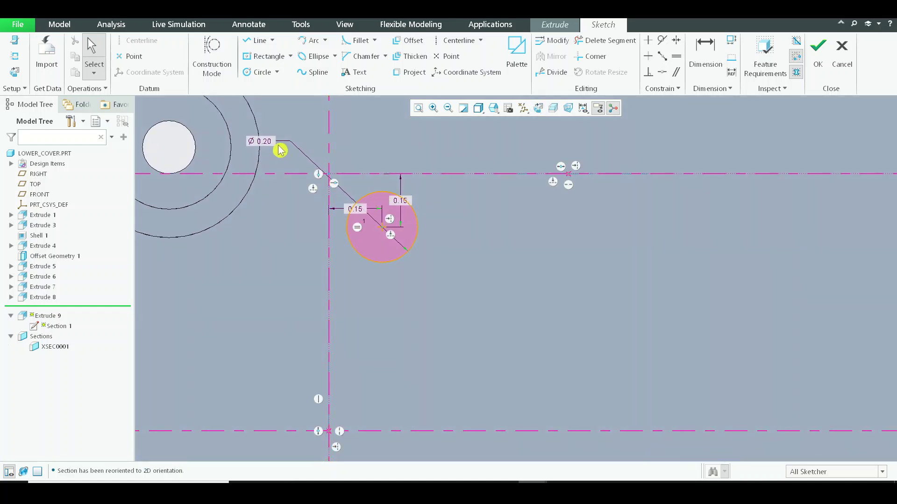
left_click_drag(370, 216, 352, 275)
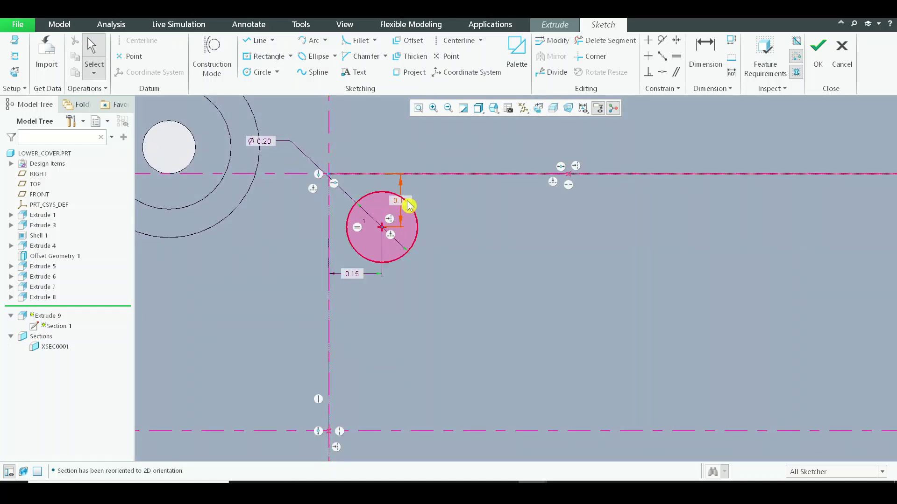
left_click_drag(406, 200, 442, 205)
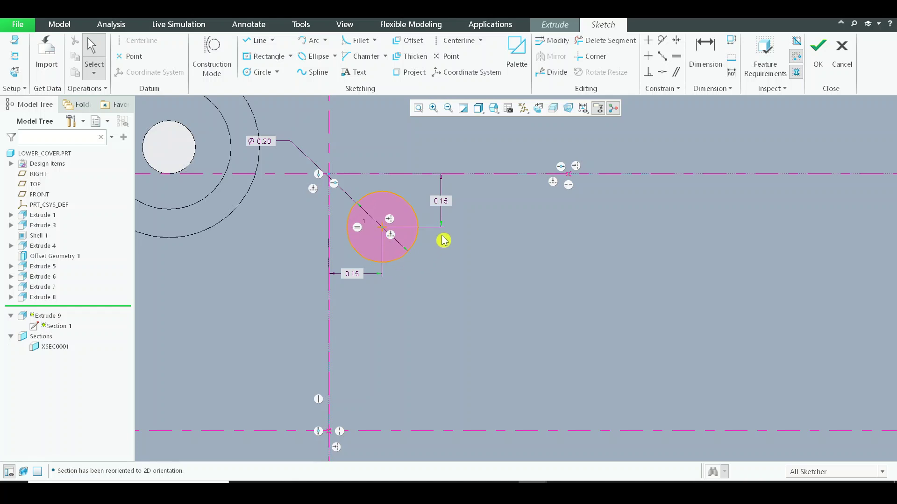
left_click(842, 56)
left_click(485, 266)
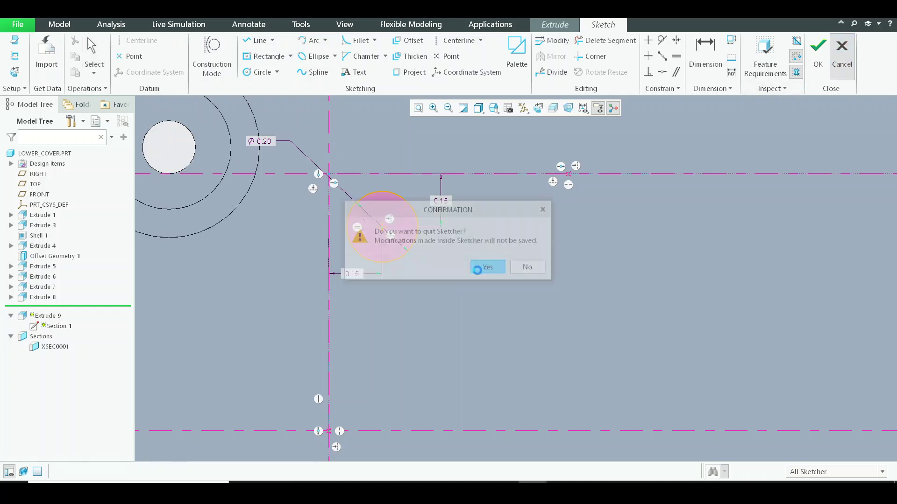
left_click(513, 60)
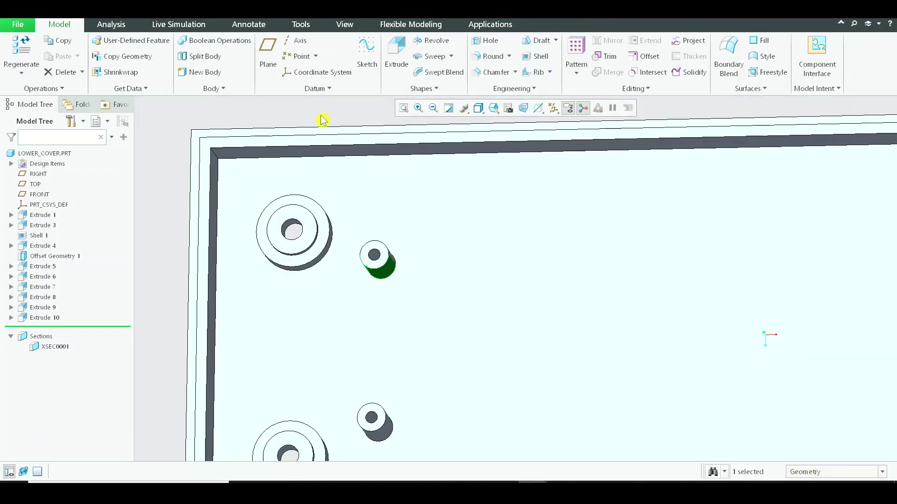
Step: Return to PCB.PRT and sketch a circle about 0.16 in diameter on the plate's face near its upper-left corner
left_click(322, 119)
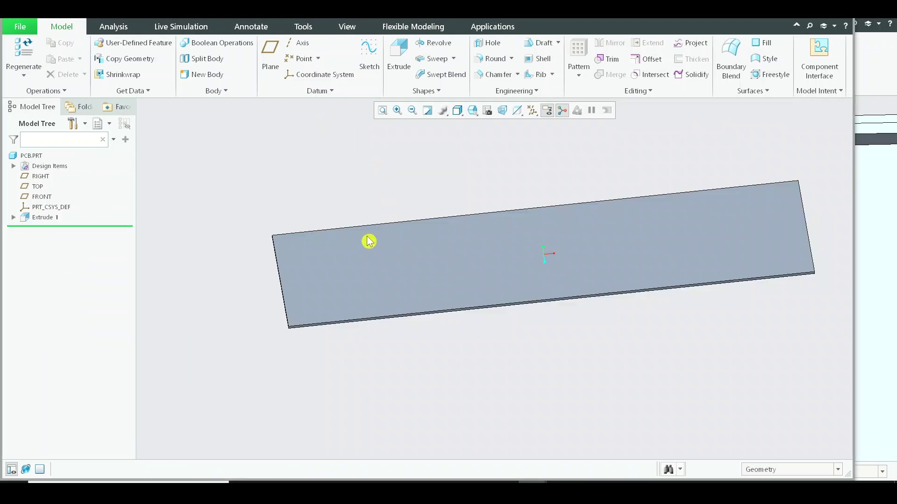
left_click(368, 228)
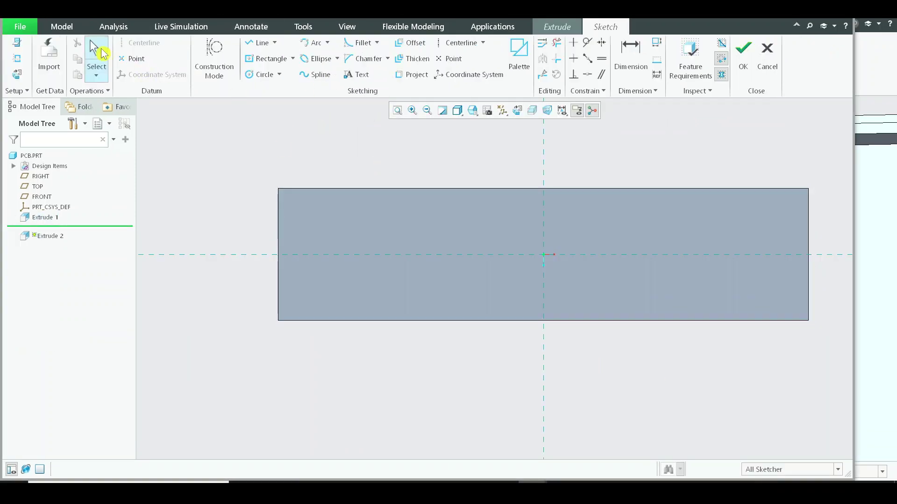
left_click(270, 75)
scroll(315, 246, "down", 4)
mouse_move(267, 161)
middle_mouse_down("shift")
mouse_move(296, 205)
mouse_move(282, 185)
middle_mouse_up("shift")
middle_click(315, 172)
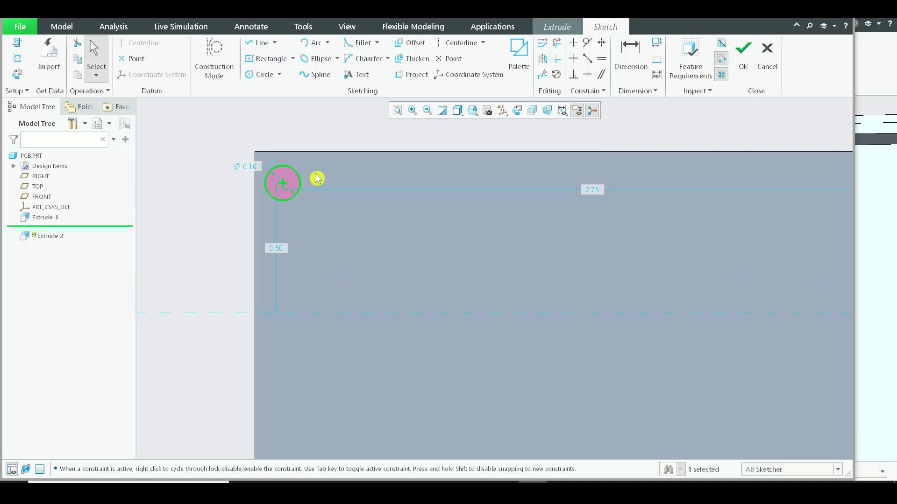
scroll(270, 168, "down", 3)
Step: Position the circle's centre 0.15 from the plate's upper and left edges, and extrude it to a depth of 0.16
left_click(619, 44)
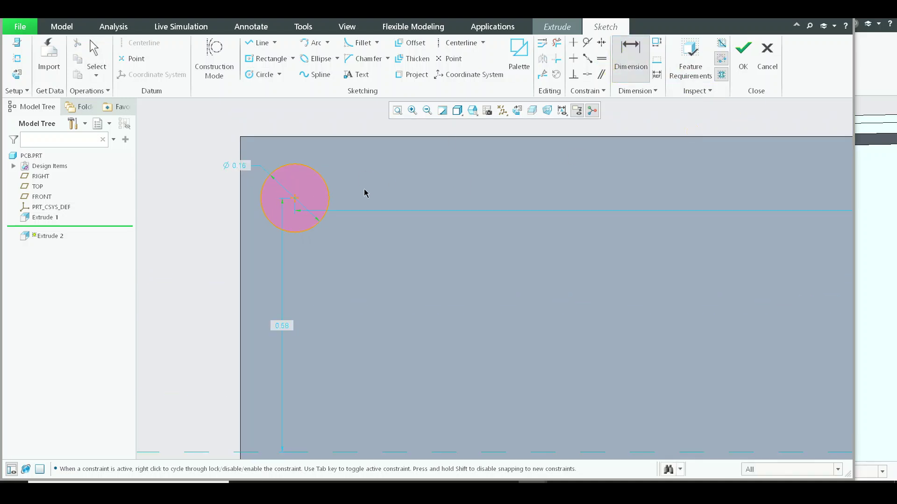
left_click(323, 138)
middle_click(356, 172)
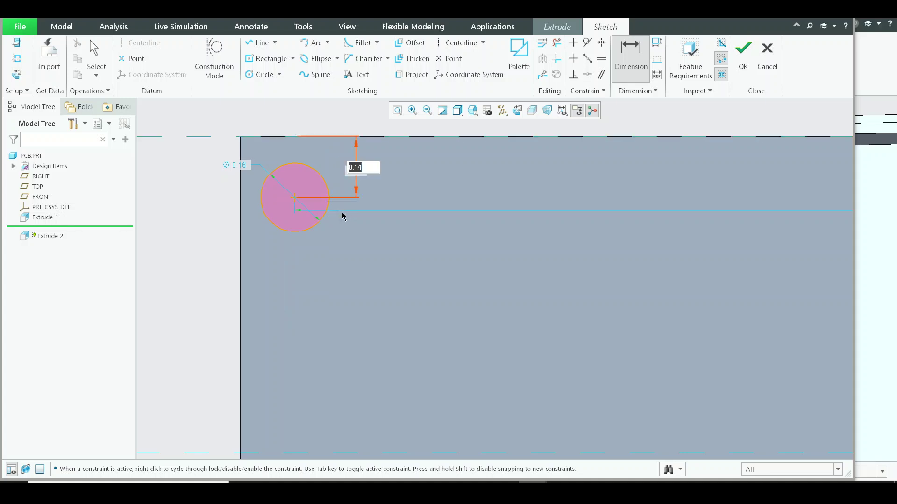
middle_click(273, 244)
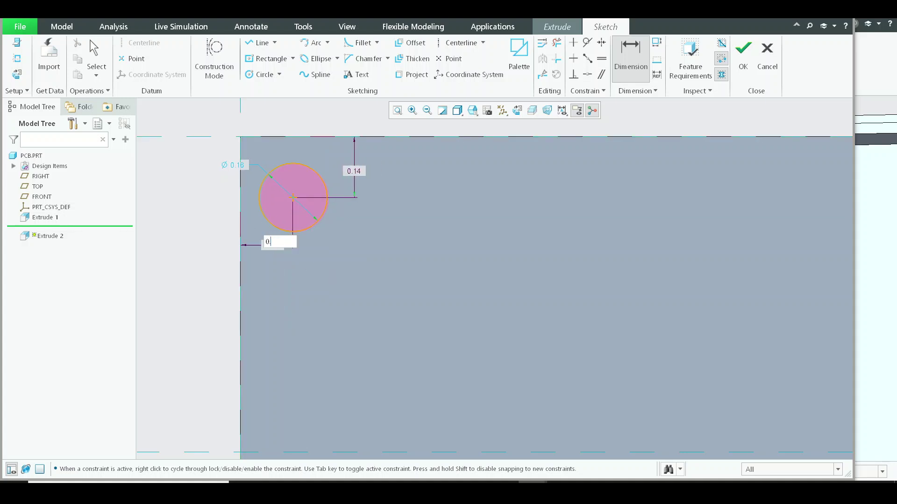
key("Return")
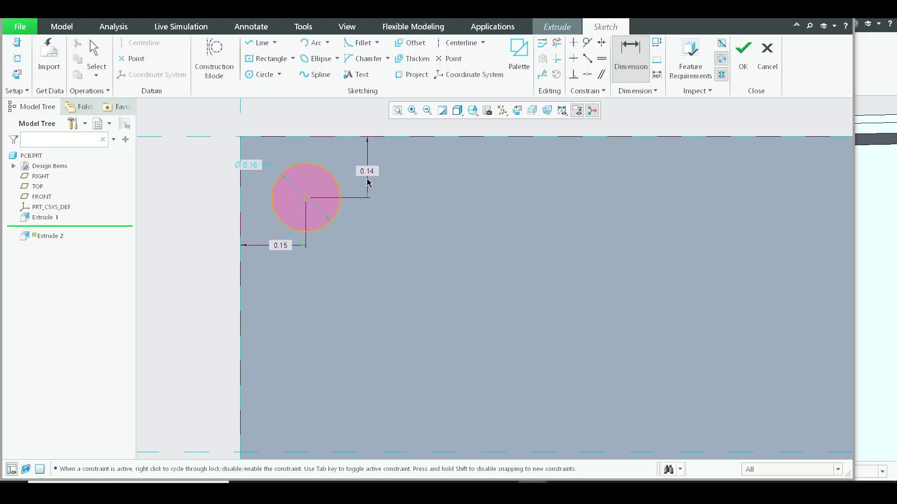
type("0.15")
key("Return")
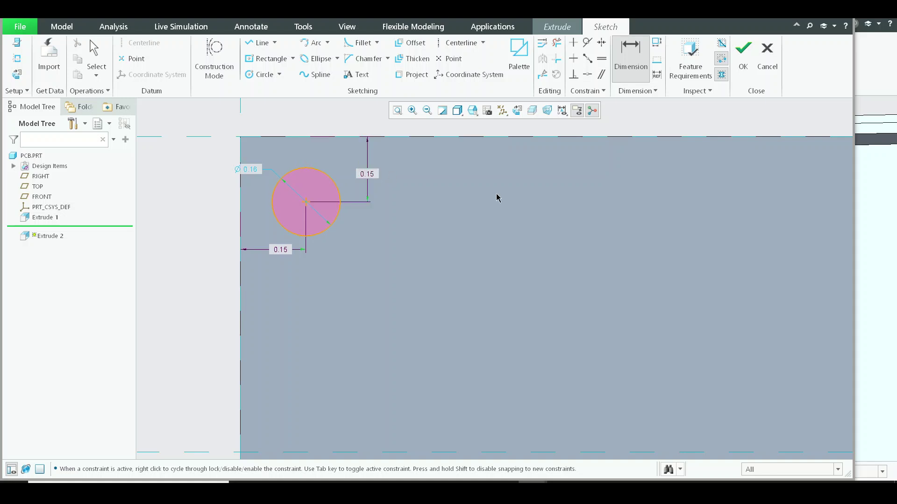
left_click(742, 52)
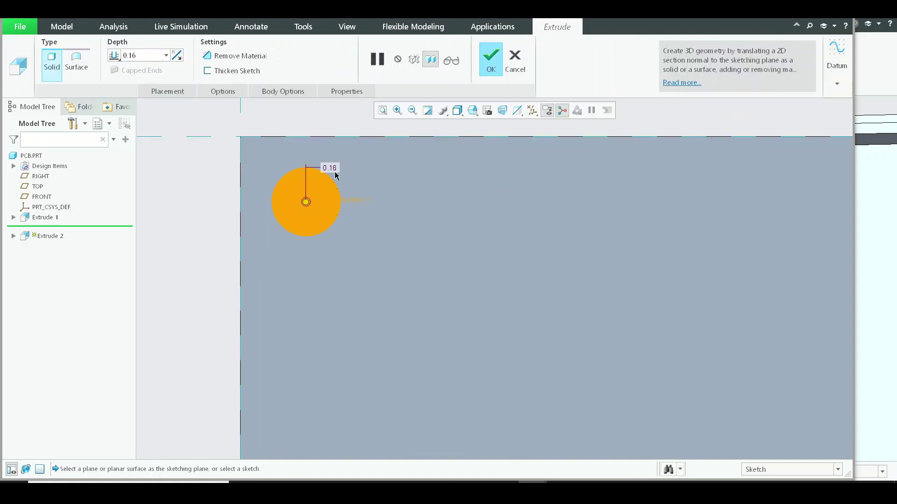
middle_click(217, 166)
Step: Open LOWER_COVER.PRT, check the small mounting post's diameter in its section sketch, and leave without changes
left_click(161, 14)
left_click(187, 38)
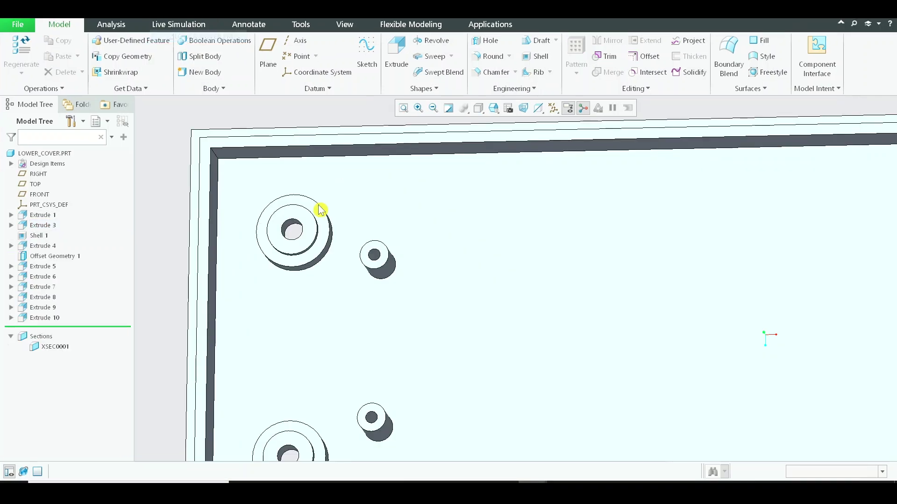
scroll(389, 276, "down", 5)
left_click(388, 276)
left_click(403, 208)
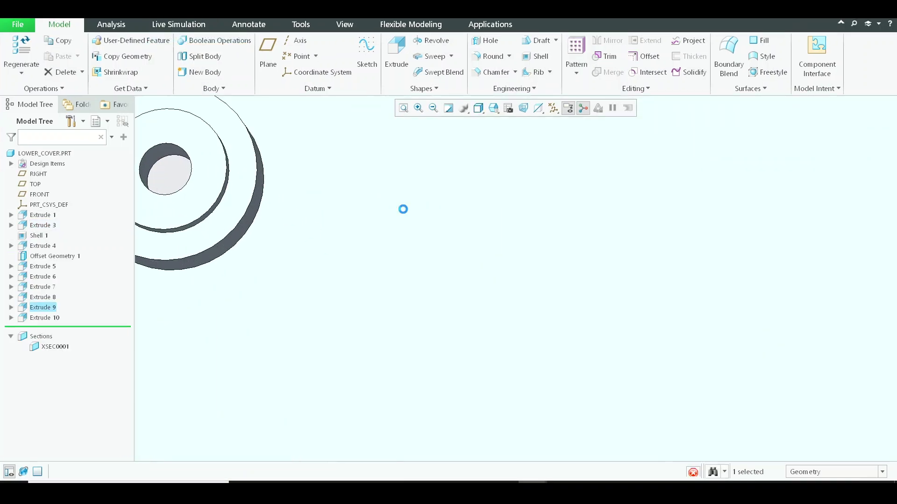
left_click(264, 136)
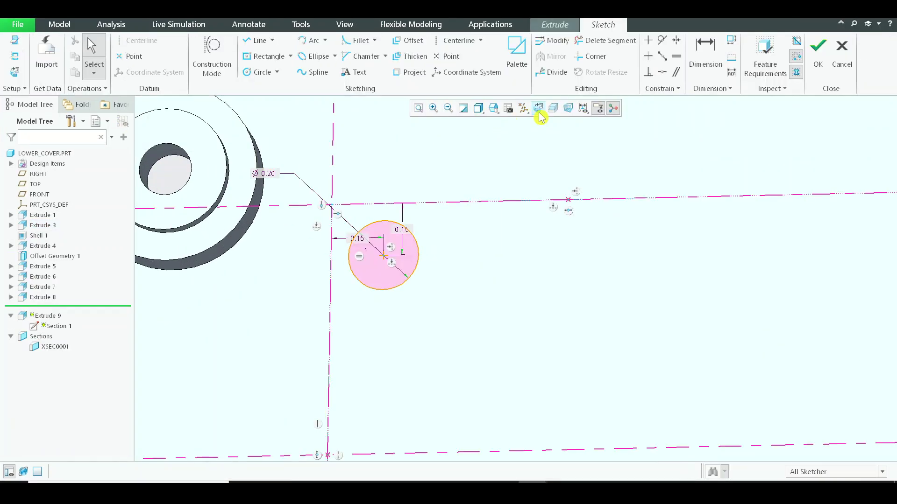
left_click(852, 73)
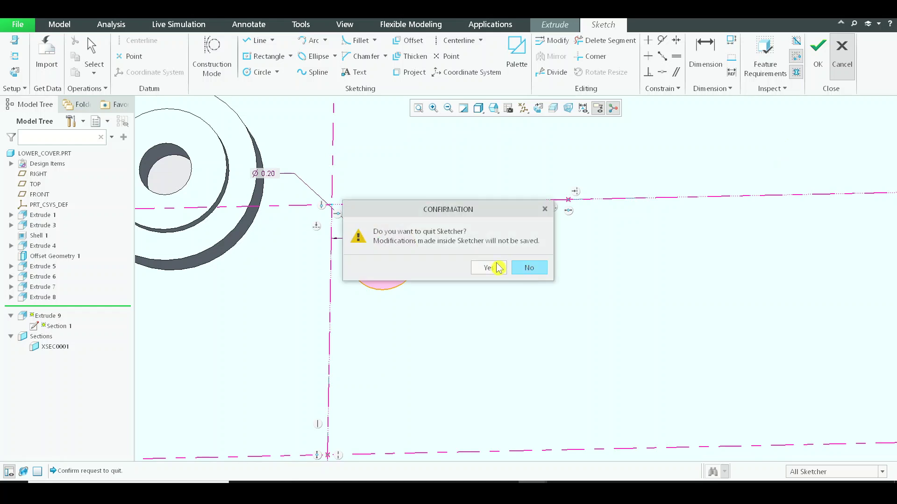
left_click(524, 267)
middle_click(517, 67)
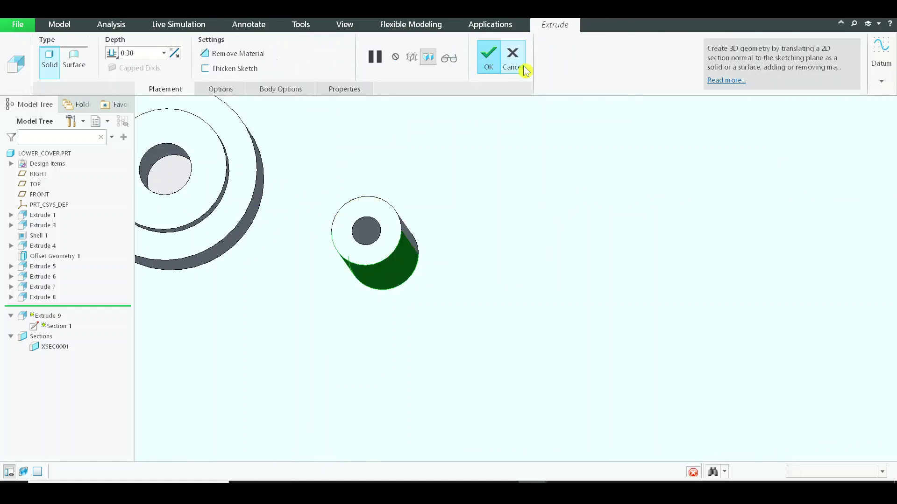
Step: Return to PCB.PRT, open the section sketch of the corner extrusion, and set the circle's diameter to 0.104
left_click(164, 20)
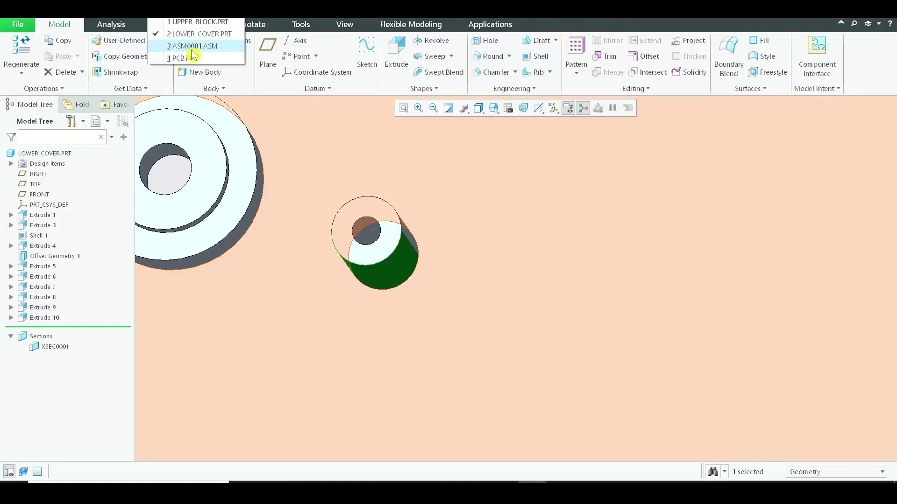
left_click(195, 58)
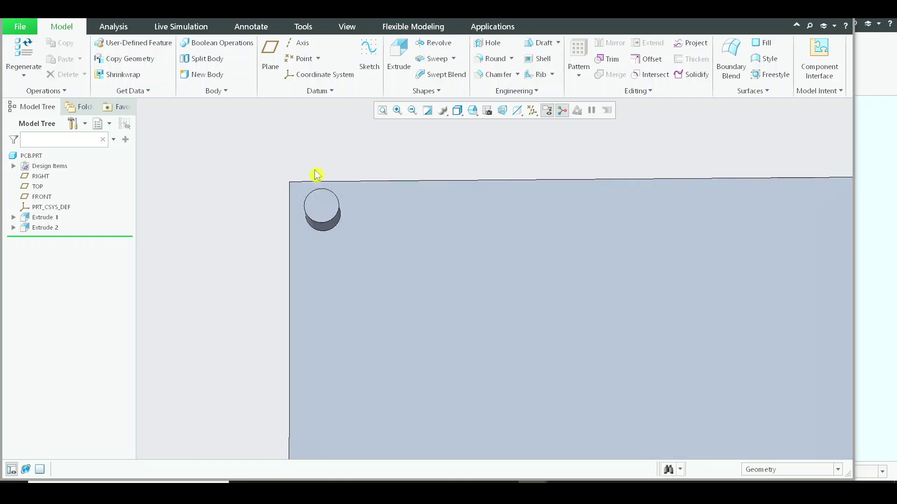
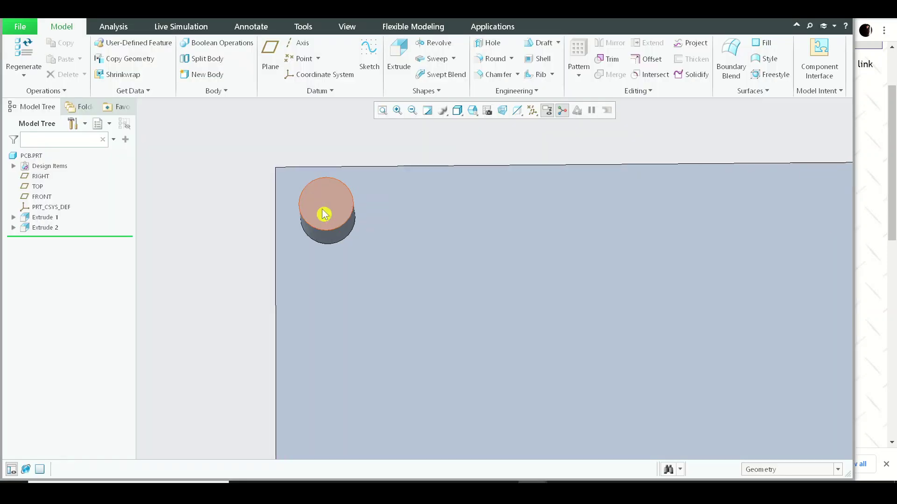
left_click(325, 212)
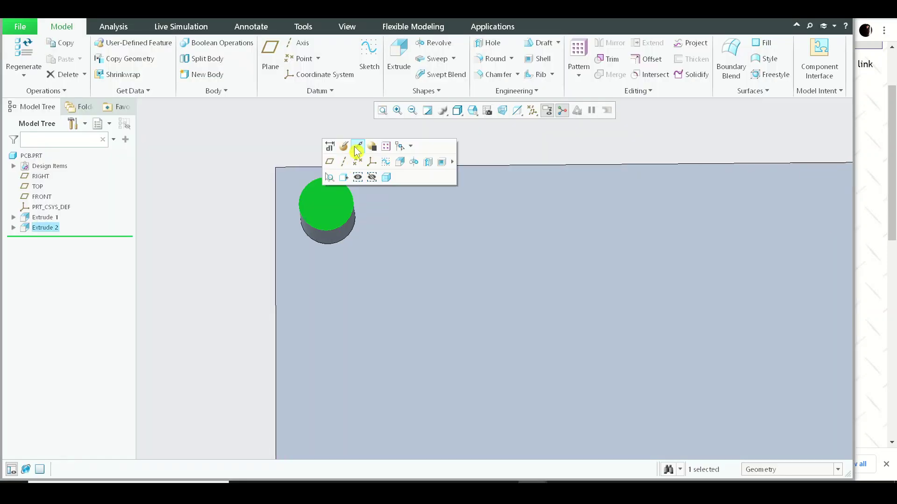
left_click(345, 147)
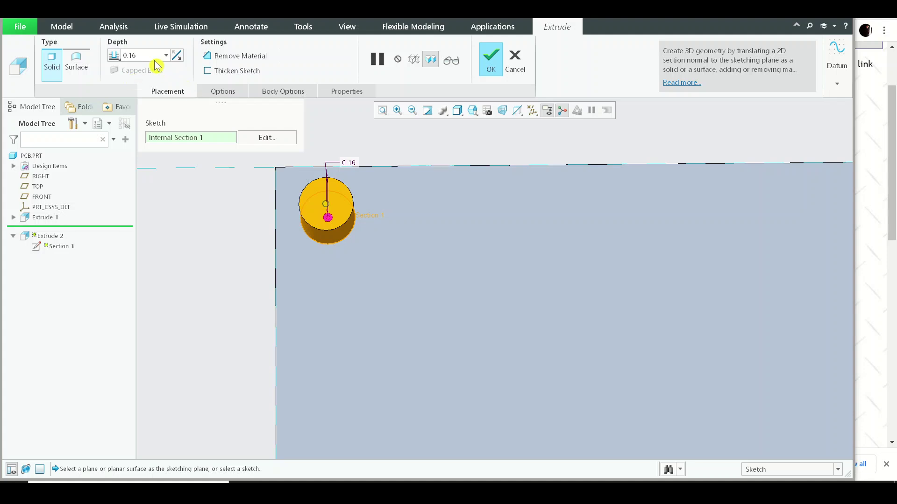
left_click(265, 140)
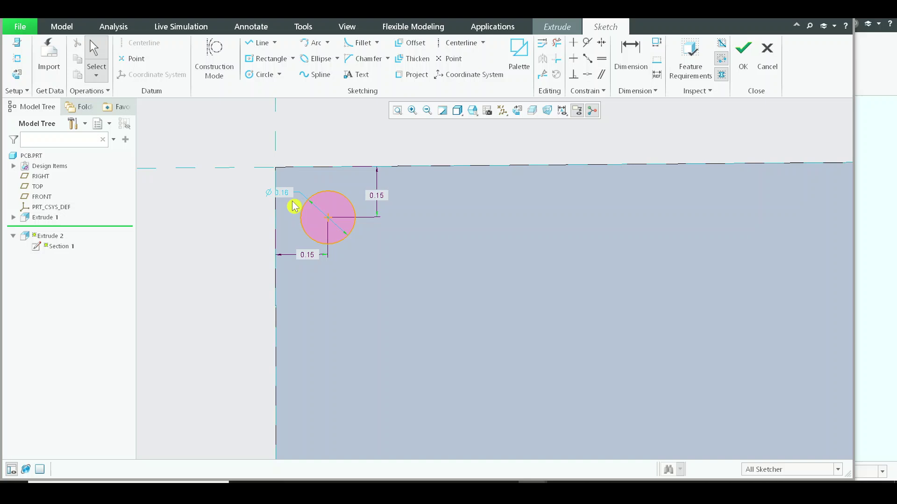
left_click(291, 201)
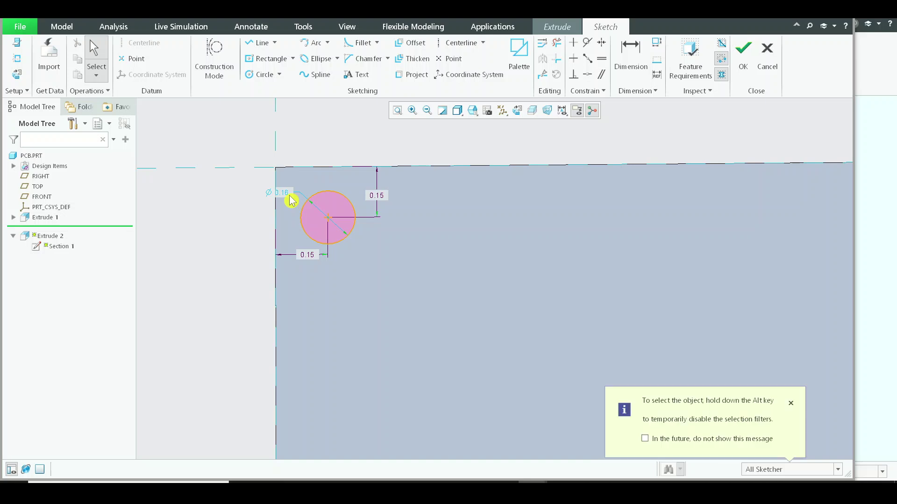
double_click(284, 196)
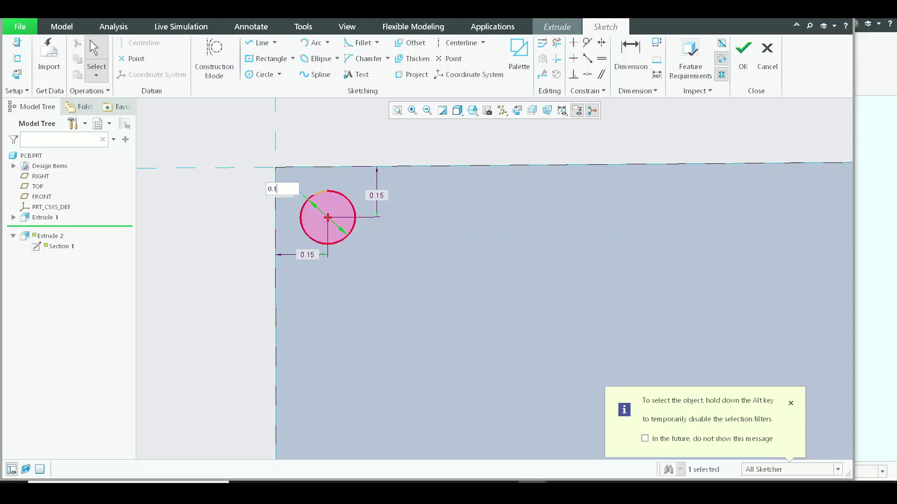
type("0.104")
key("Return")
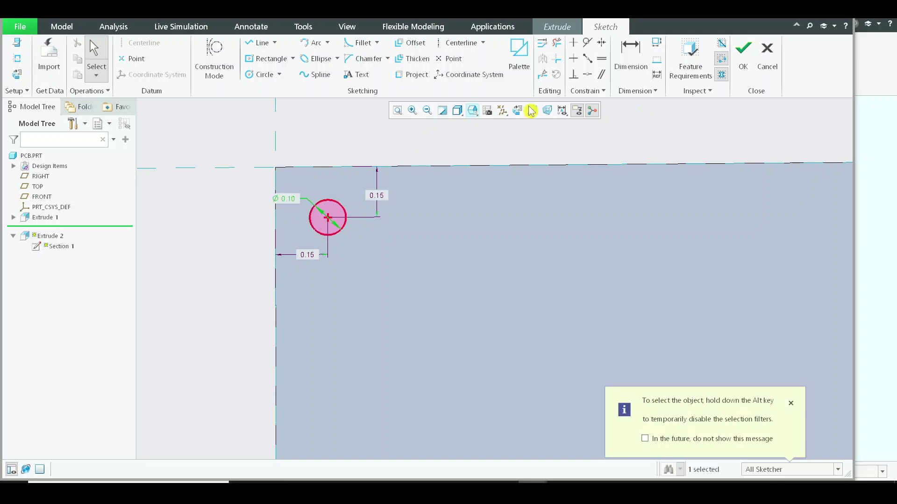
Step: Finish the sketch, reverse the extrusion into the plate, and make it remove material to cut the corner hole
left_click(743, 54)
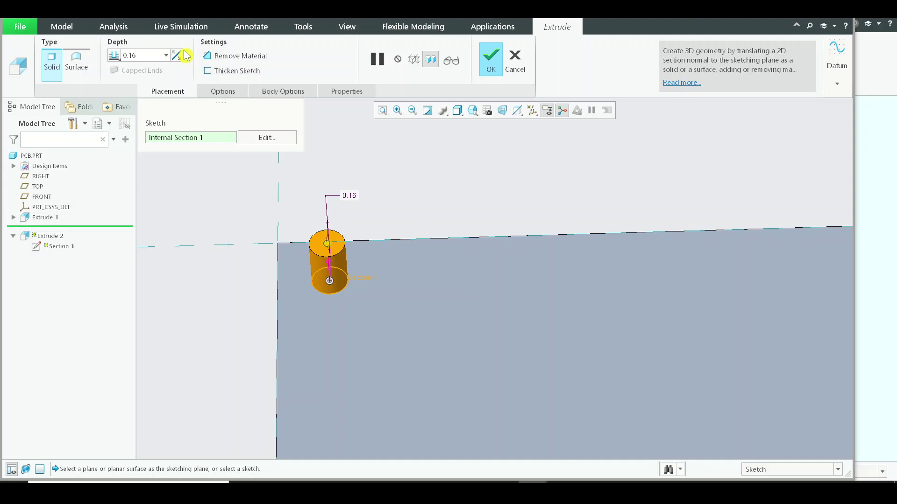
left_click(176, 55)
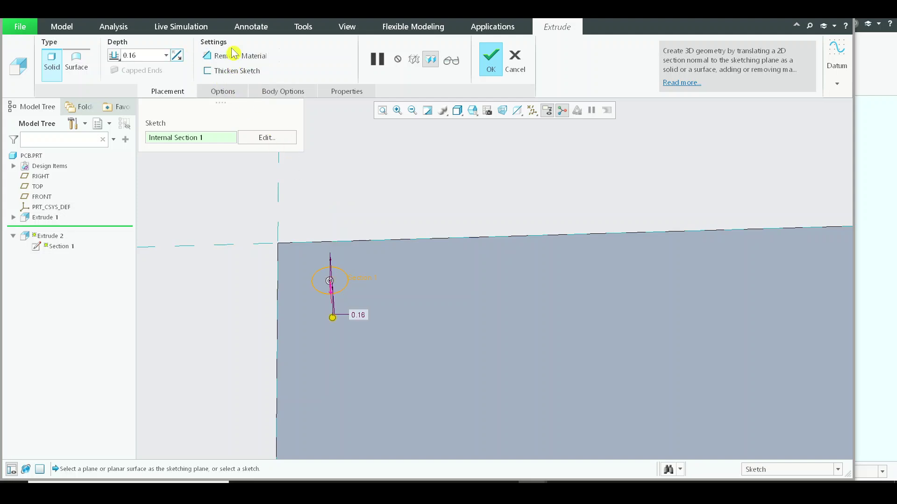
left_click(206, 55)
left_click(491, 59)
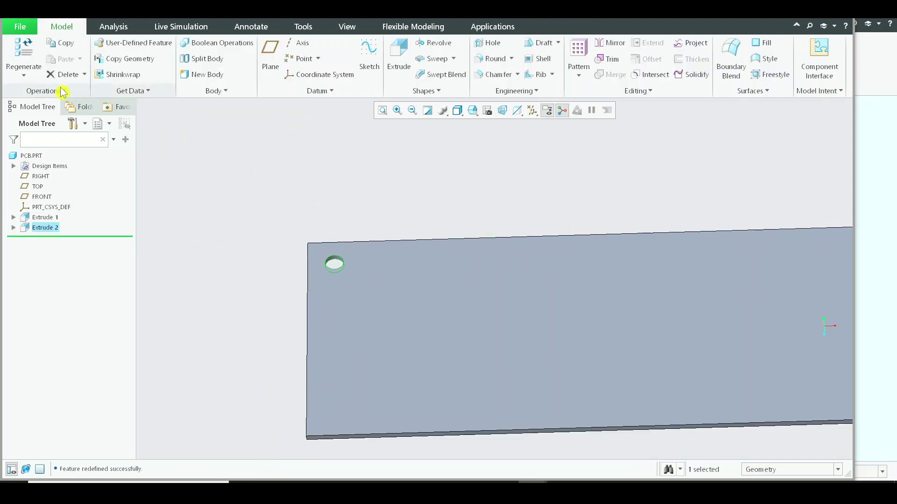
Step: Reopen the corner hole's section sketch and add vertical and horizontal centerlines through the middle of the plate
left_click(45, 228)
left_click(52, 166)
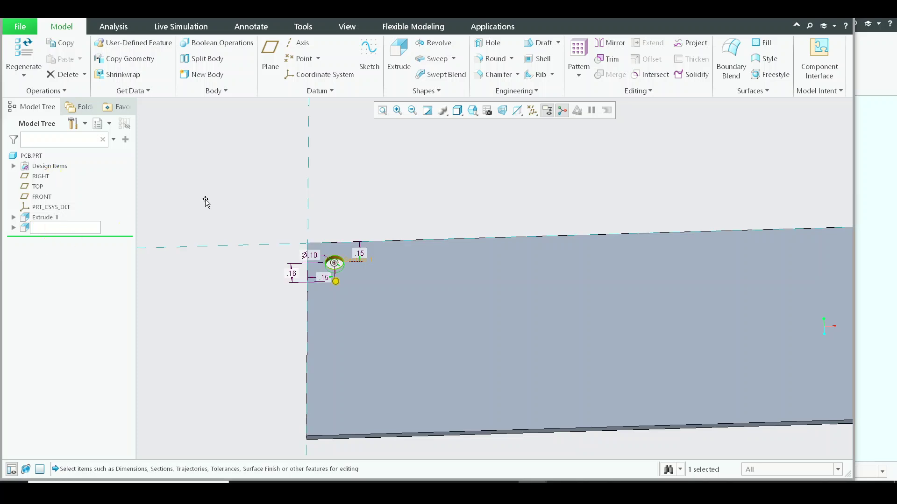
left_click(46, 229)
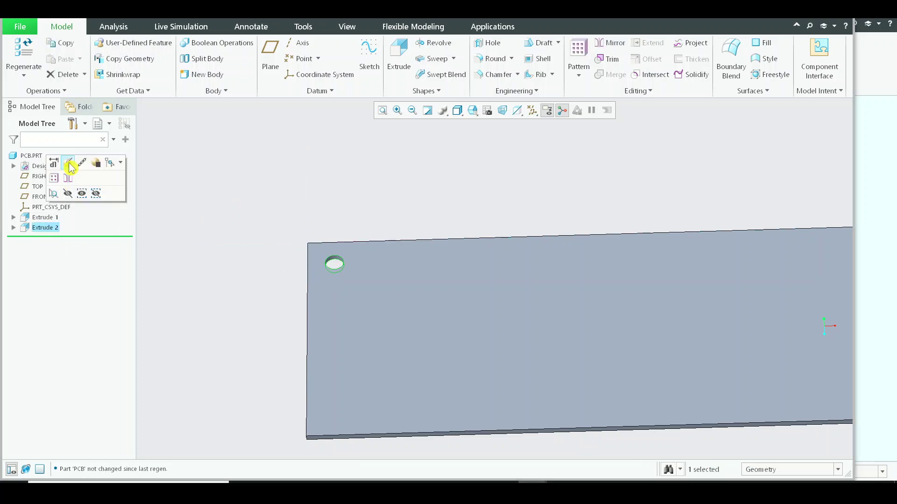
left_click(66, 166)
left_click(267, 138)
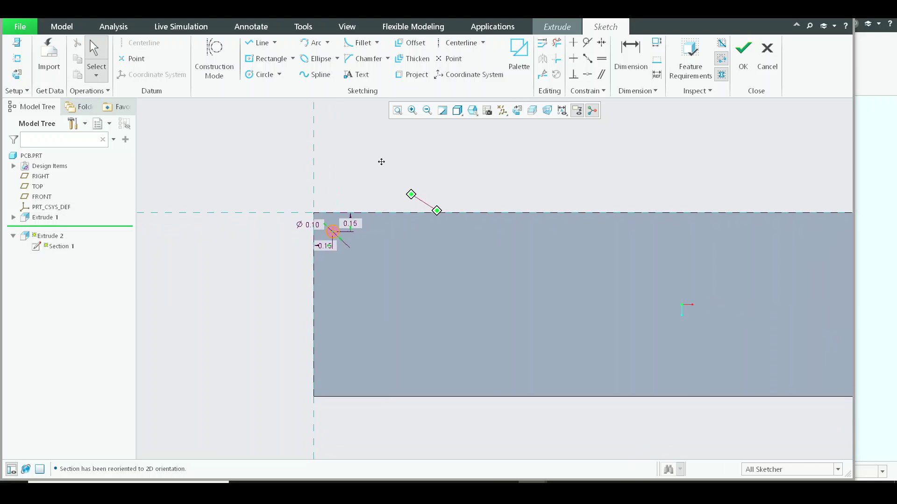
left_click(459, 43)
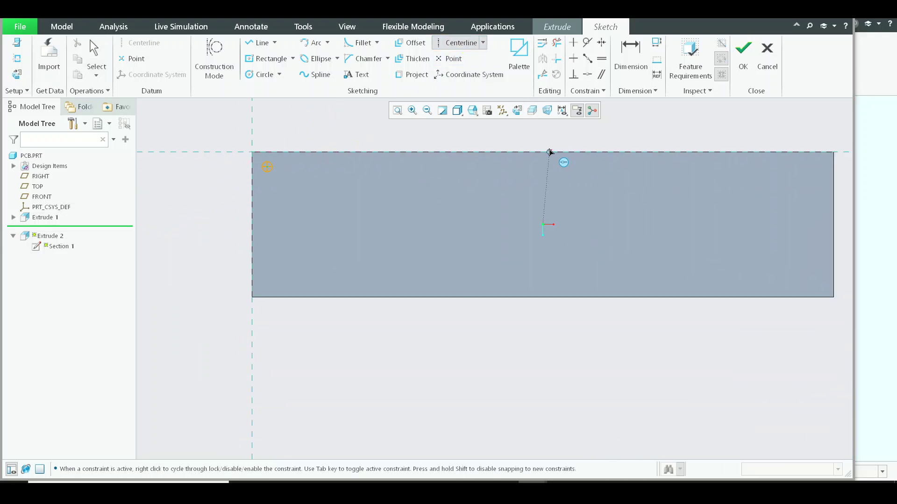
left_click(543, 152)
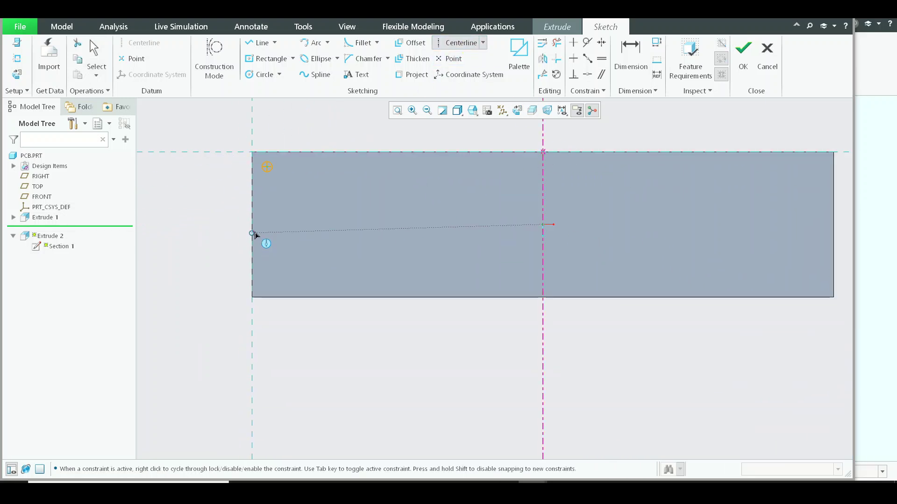
left_click(293, 226)
middle_click(293, 226)
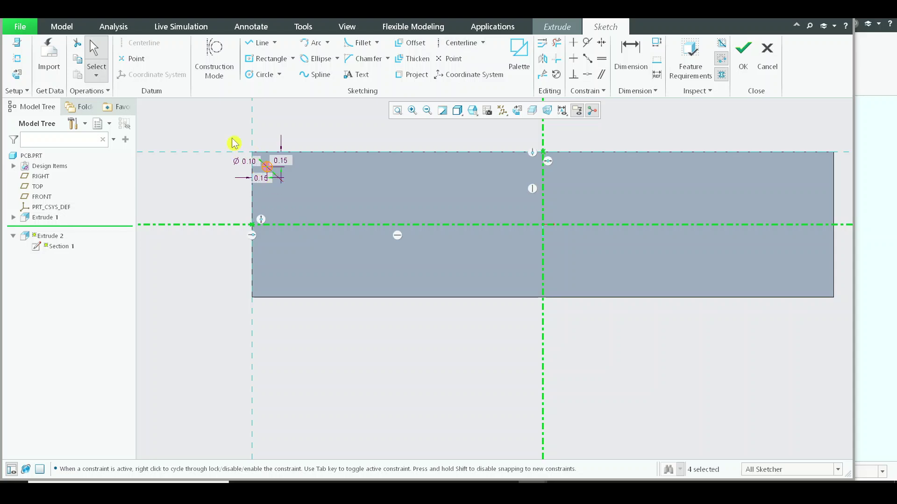
Step: Mirror the hole circle about the vertical centerline, mirror both circles about the horizontal one, and complete the four-hole cut
left_click(542, 58)
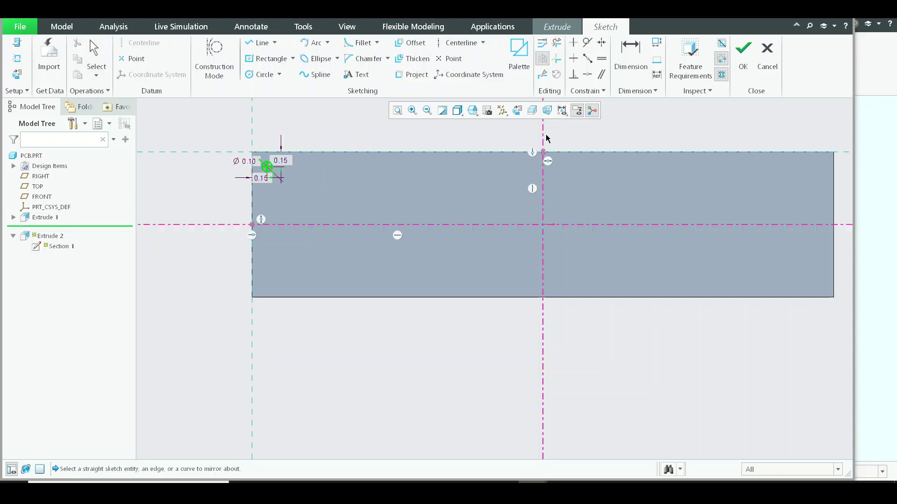
left_click(545, 234)
middle_click_drag(285, 212, 253, 198)
mouse_move(194, 128)
left_mouse_down()
mouse_move(836, 139)
mouse_move(820, 177)
left_mouse_up()
left_click(543, 58)
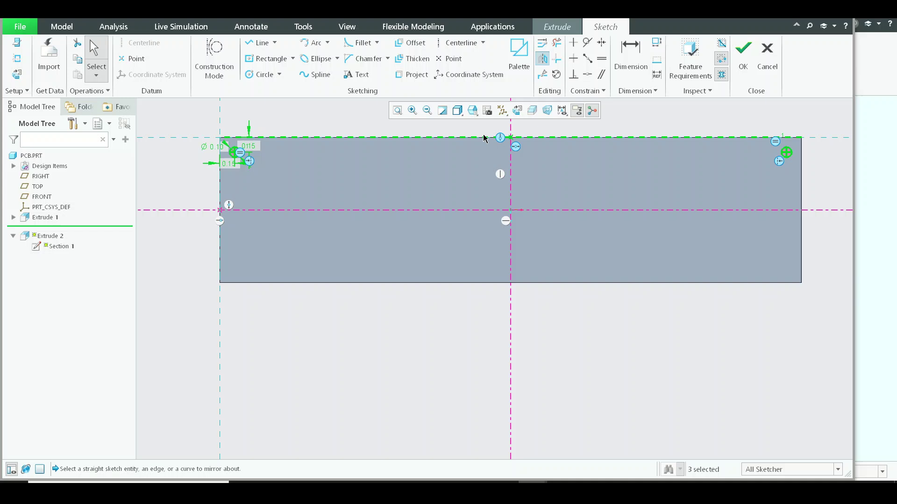
left_click(413, 210)
left_click(743, 60)
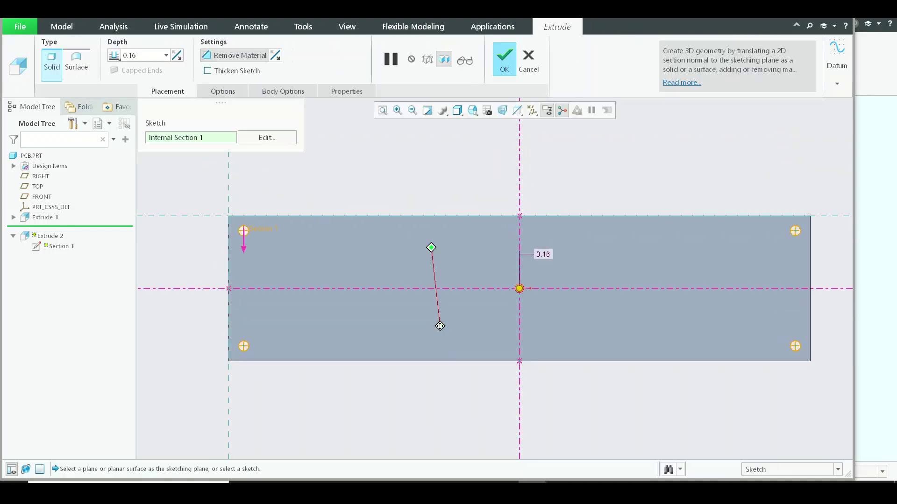
middle_click(518, 287)
left_click(274, 189)
mouse_move(274, 189)
middle_mouse_down()
mouse_move(362, 224)
mouse_move(355, 258)
middle_mouse_up()
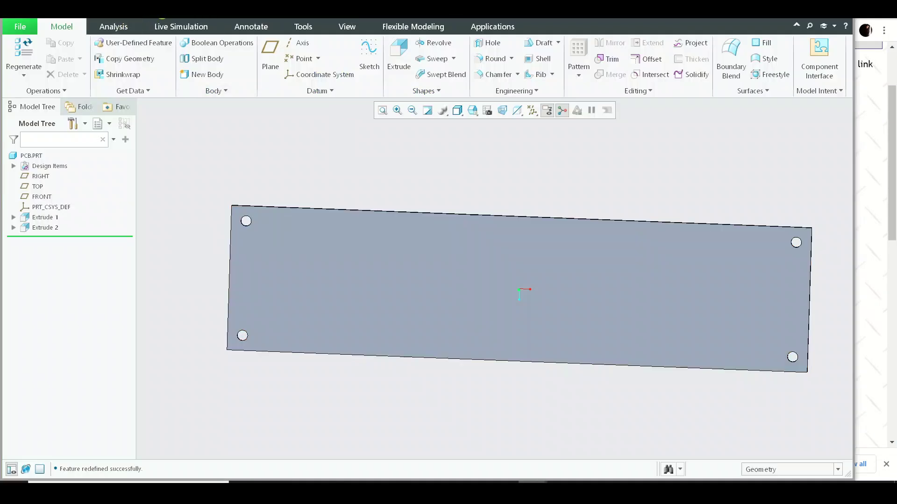
Step: Save PCB.PRT in the Upper_cover folder
left_click(163, 18)
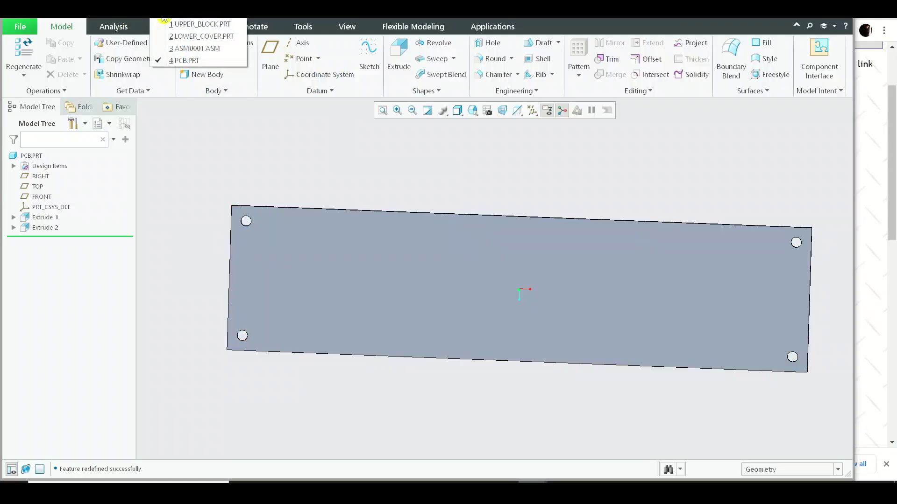
left_click(223, 50)
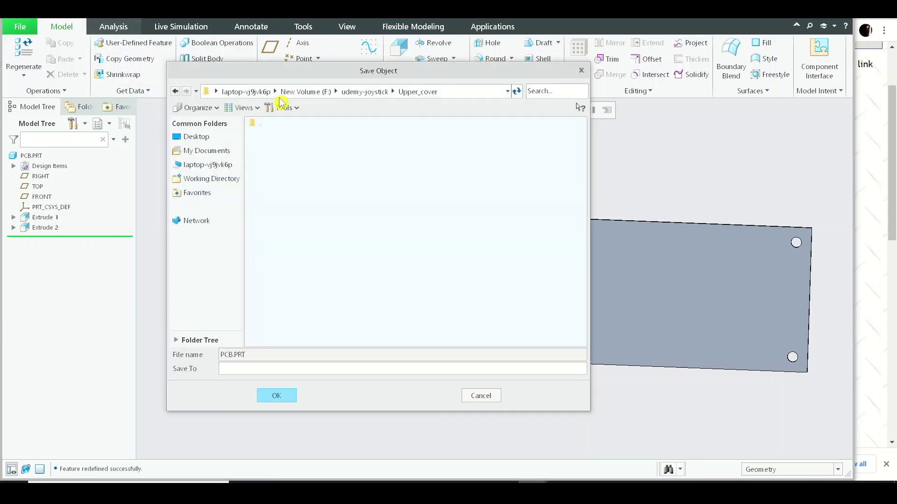
left_click(276, 396)
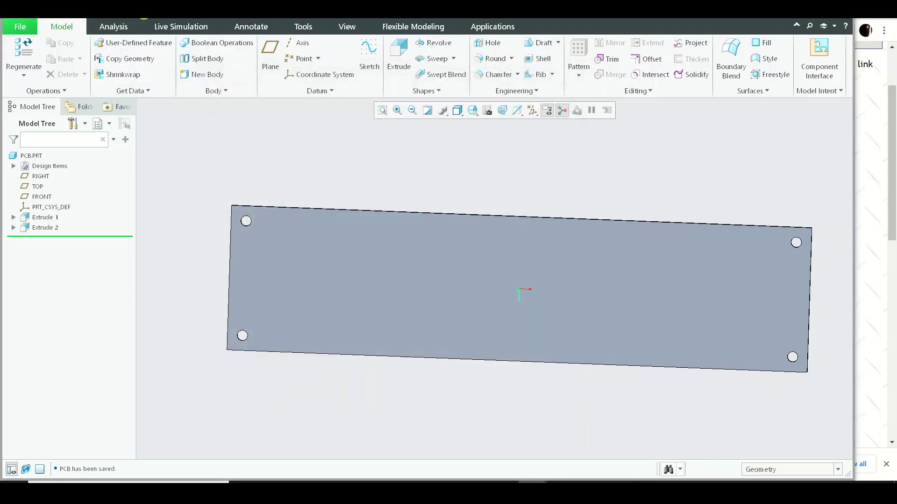
Step: Switch to ASM0001.ASM and activate insert mode directly after LOWER_COVER.PRT in the model tree
left_click(145, 14)
left_click(201, 50)
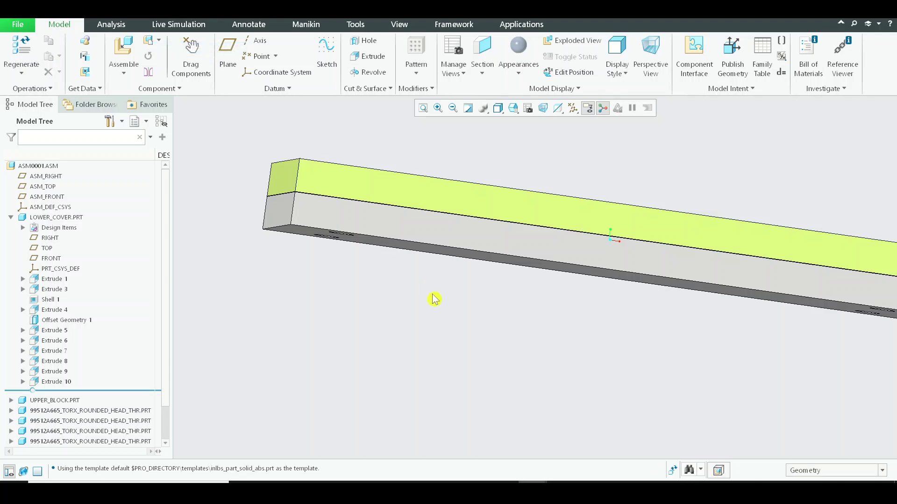
middle_click_drag(434, 299, 469, 302)
middle_click_drag(468, 302, 413, 340, "shift")
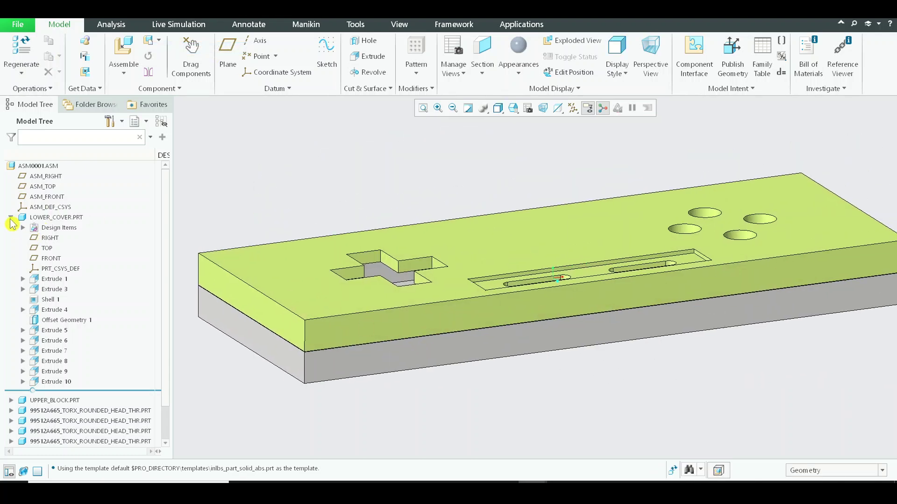
left_click(11, 217)
left_click(56, 217)
right_click(61, 219)
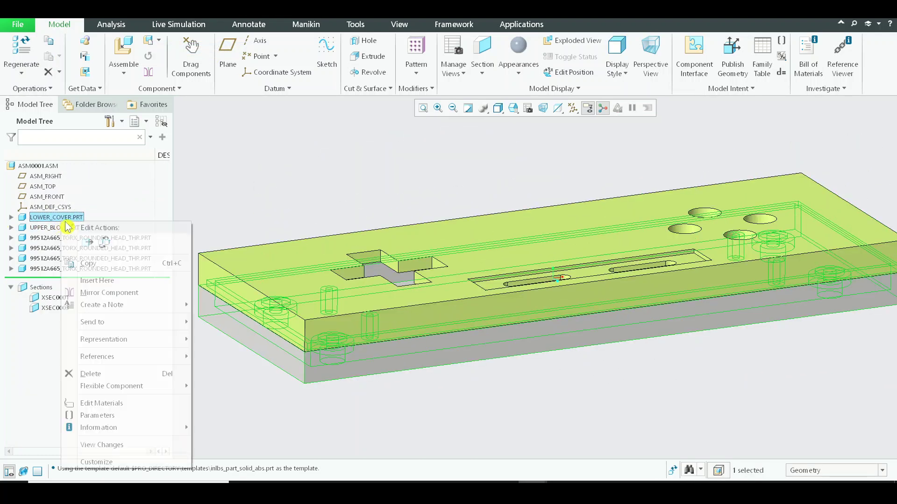
left_click(96, 280)
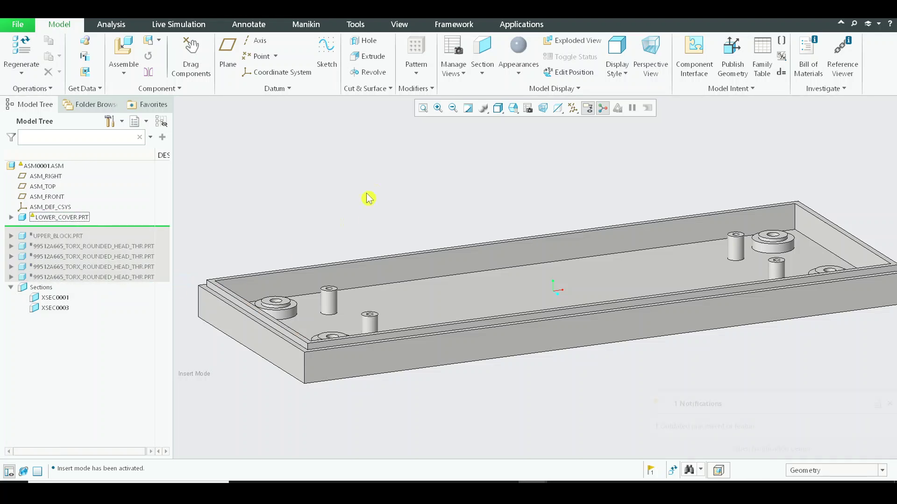
middle_click_drag(370, 197, 405, 184)
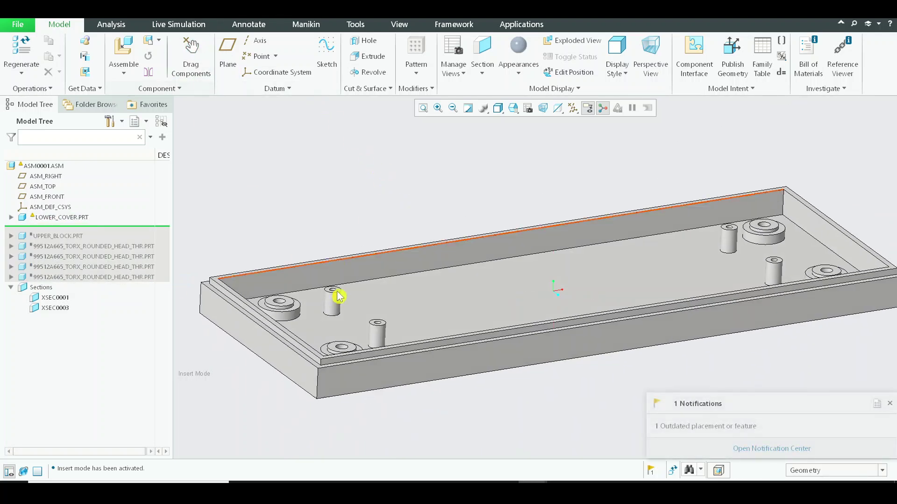
Step: Assemble PCB.PRT with a separate component window and make its broad face coincident with the small mounting post's top face
left_click(119, 50)
left_click(426, 164)
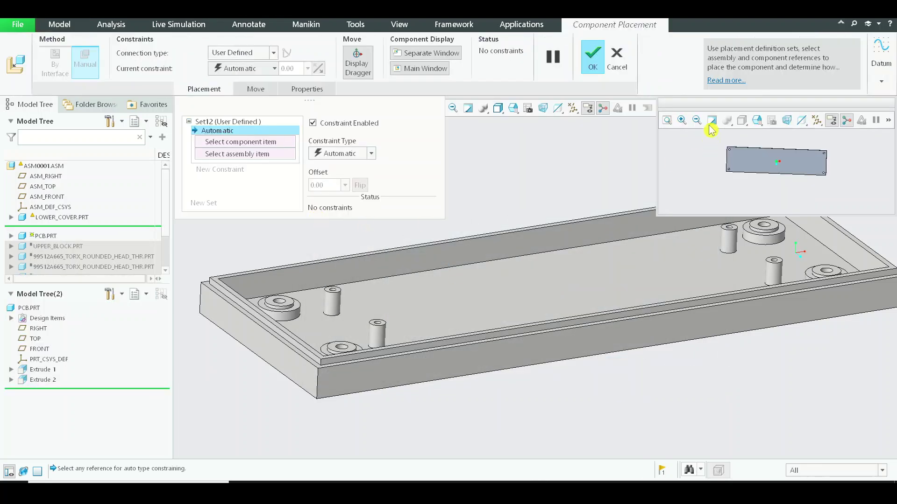
scroll(731, 133, "down", 3)
middle_click_drag(749, 173, 754, 142)
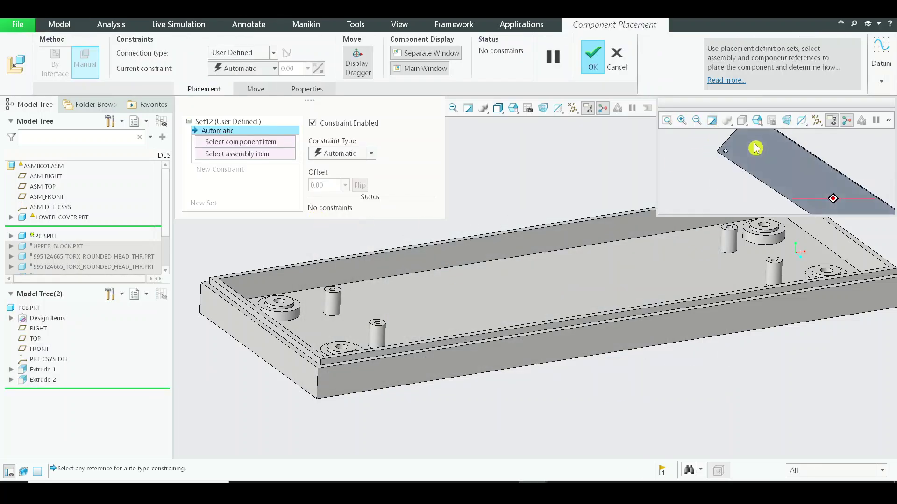
left_click(742, 157)
scroll(341, 257, "down", 5)
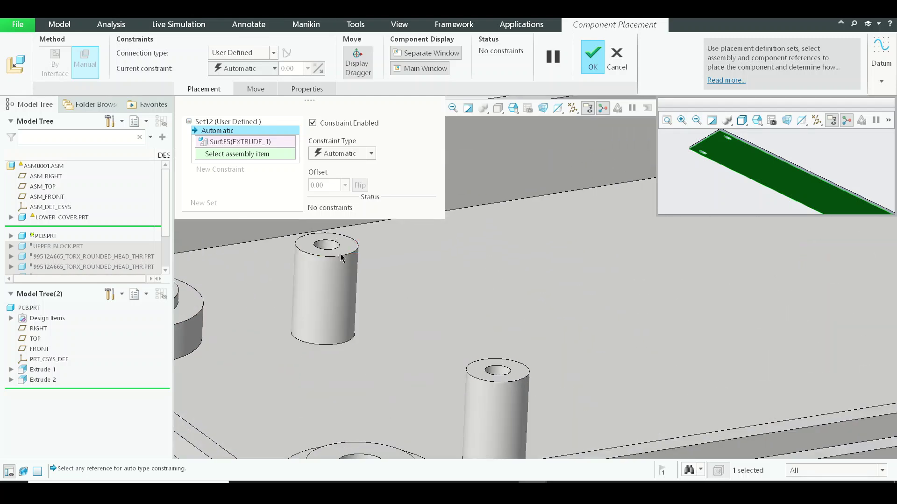
left_click(341, 257)
scroll(406, 256, "up", 5)
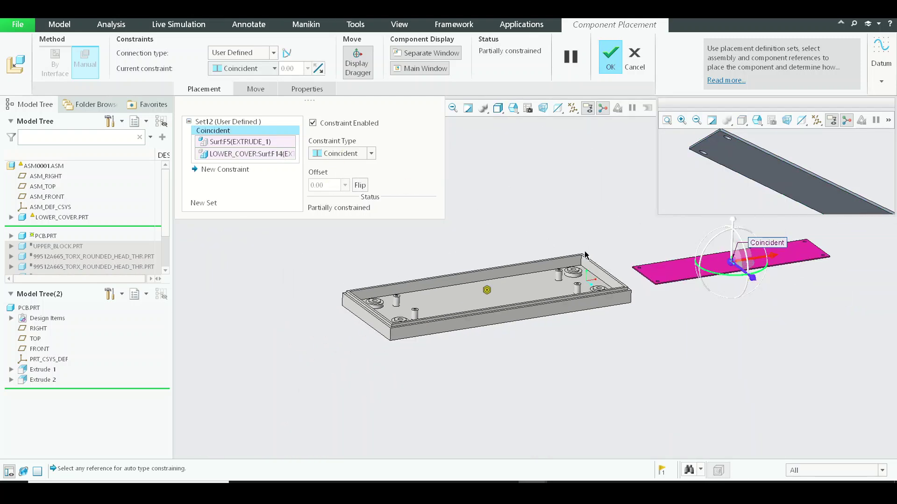
middle_click_drag(731, 182, 728, 195)
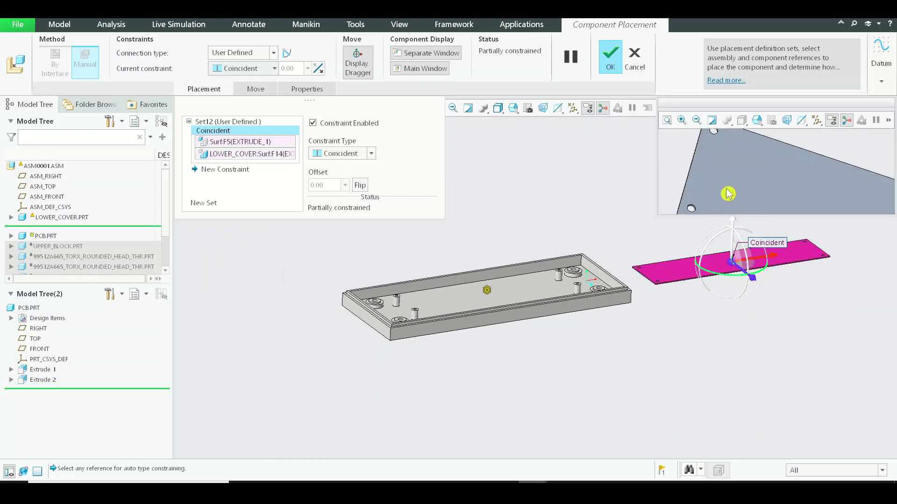
Step: Make the wall of a PCB corner hole coincident with the bore of the matching small post on the lower cover
scroll(723, 164, "down", 3)
scroll(716, 170, "up", 3)
scroll(722, 147, "down", 4)
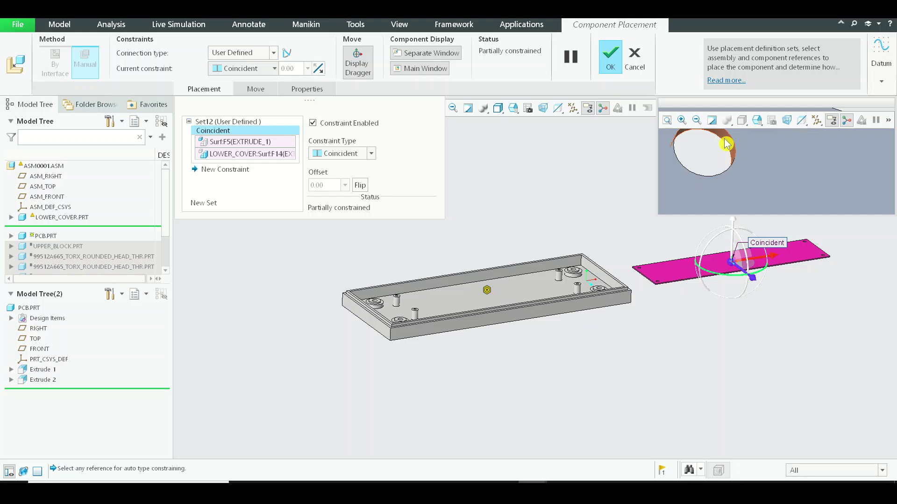
left_click(726, 144)
scroll(364, 278, "down", 5)
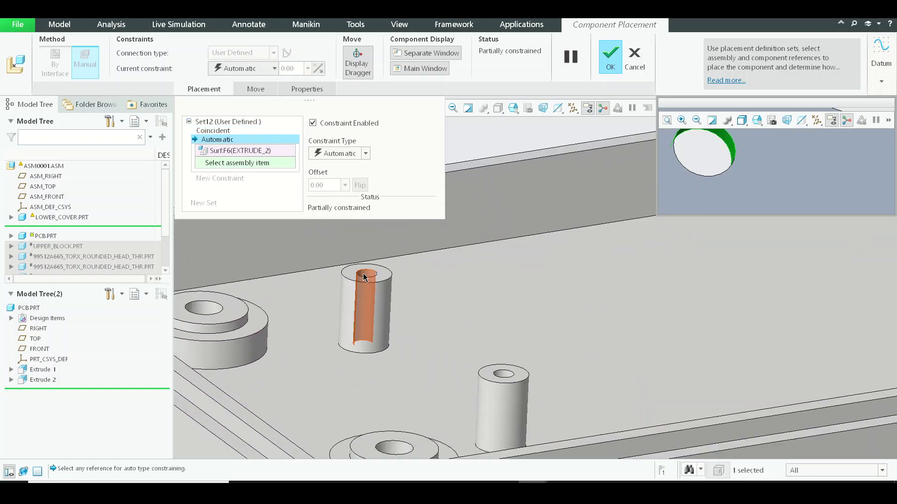
left_click(364, 277)
scroll(369, 280, "up", 5)
scroll(417, 297, "down", 6)
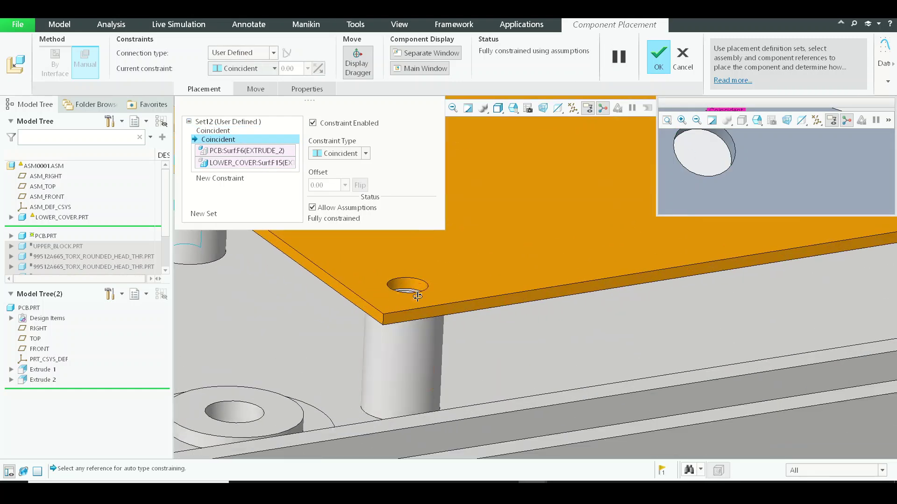
scroll(417, 297, "up", 5)
scroll(483, 330, "down", 2)
Step: Disallow placement assumptions and finish placing the PCB by orienting its hole at the opposite end to the bore of the post below
left_click(312, 208)
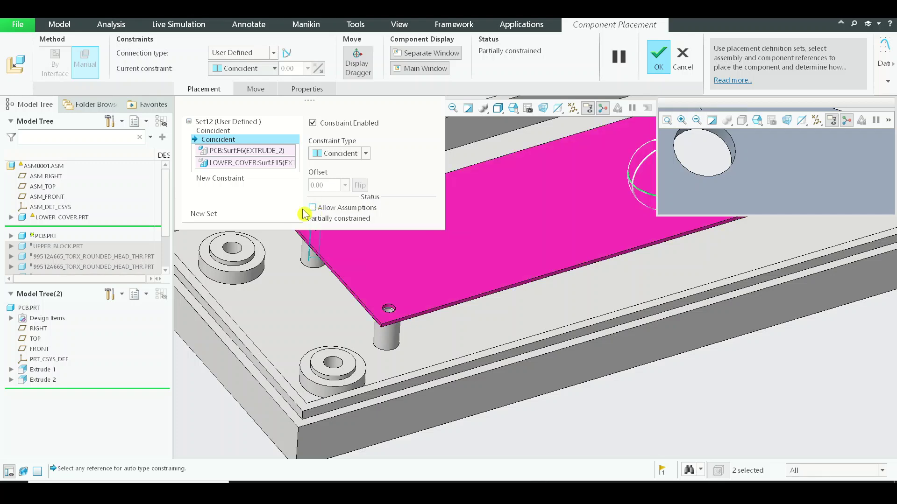
left_click(230, 181)
middle_click_drag(565, 267, 271, 372, "shift")
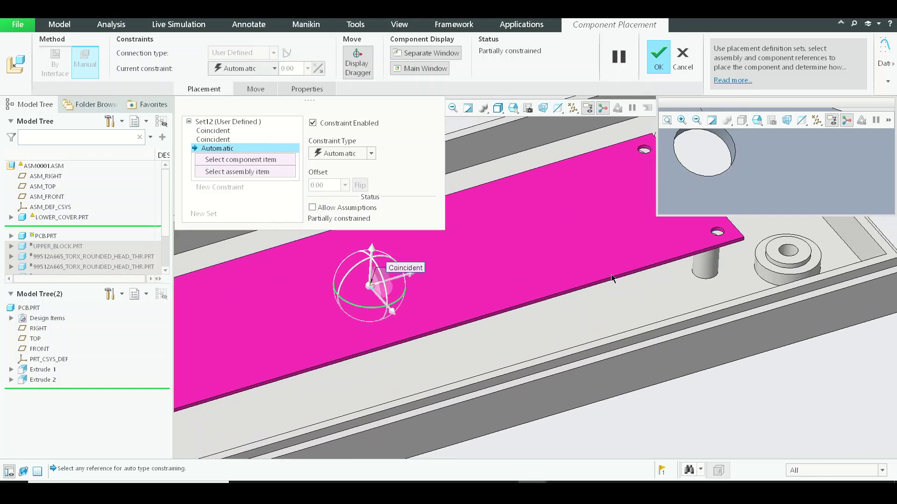
middle_click_drag(609, 267, 314, 347, "shift")
scroll(436, 304, "down", 3)
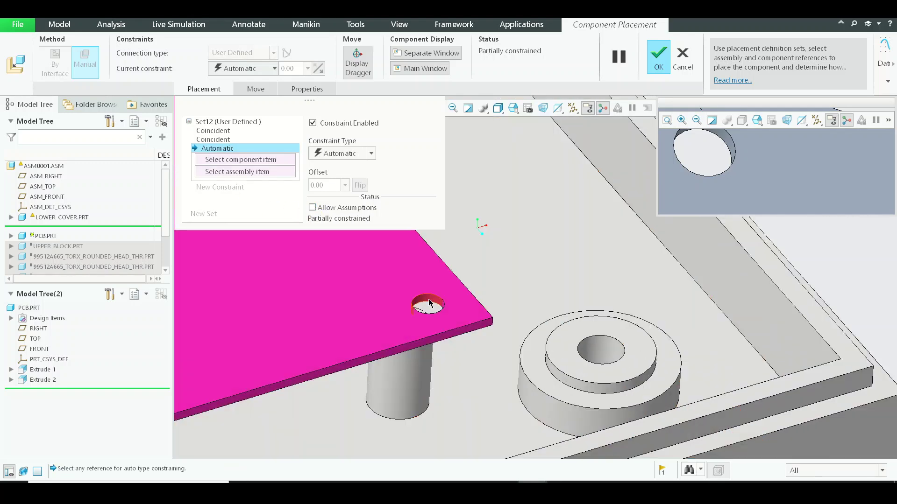
left_click(430, 304)
scroll(429, 303, "down", 3)
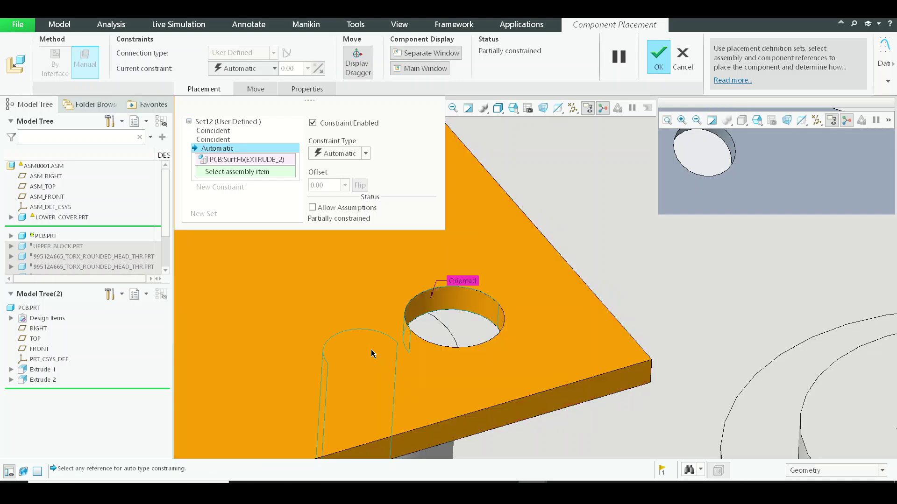
left_click(370, 354)
scroll(484, 261, "up", 5)
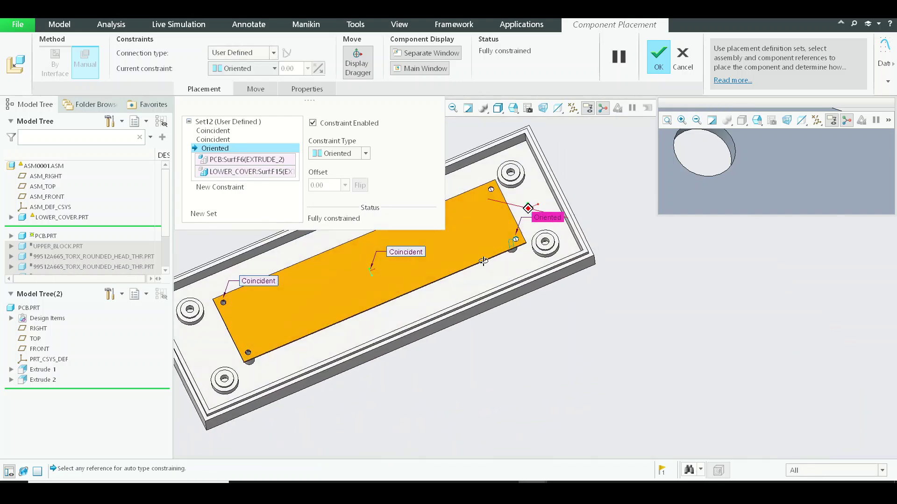
middle_click_drag(483, 261, 500, 332)
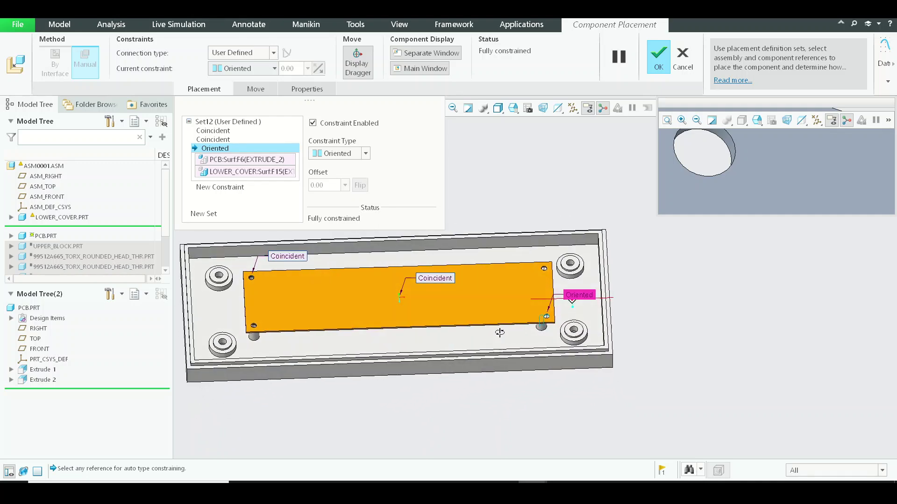
middle_click(528, 322)
Step: Activate PCB.PRT within the assembly and open its Extrude 1 feature for redefinition
middle_click_drag(694, 264, 713, 349)
scroll(568, 325, "down", 3)
middle_click_drag(565, 317, 631, 280, "shift")
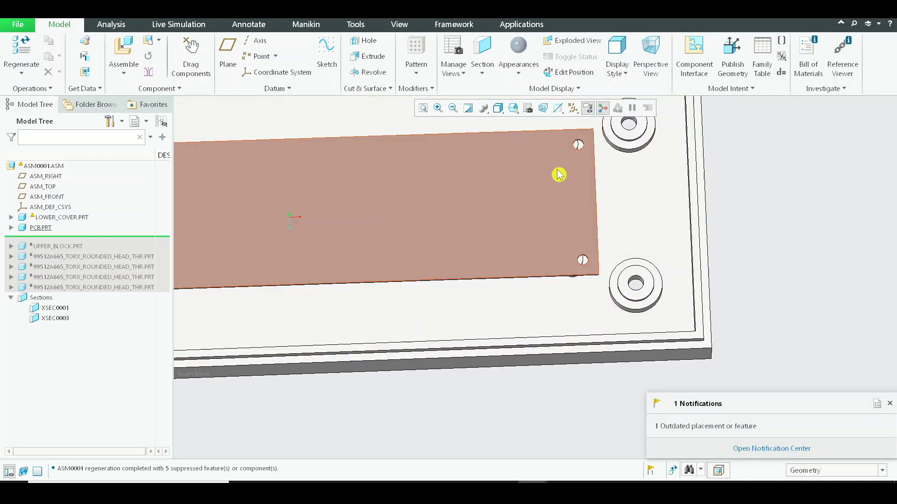
middle_click_drag(581, 174, 630, 207, "shift")
scroll(588, 225, "up", 5)
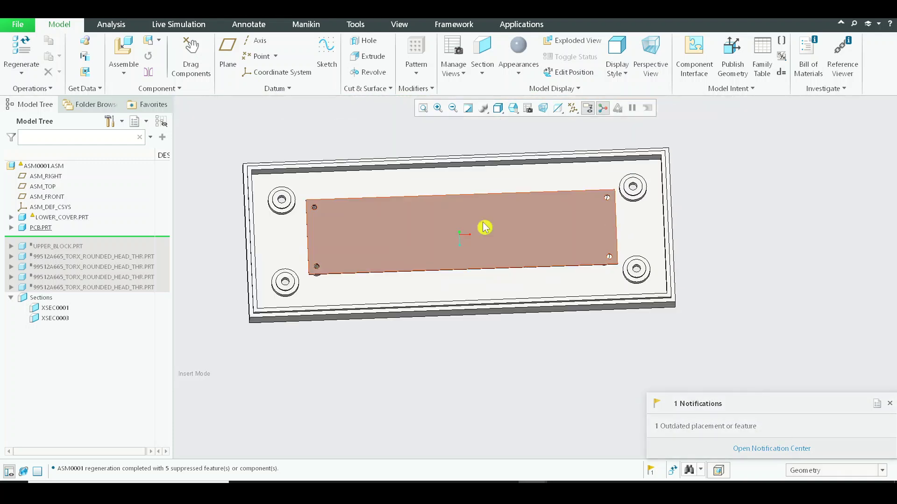
left_click(41, 227)
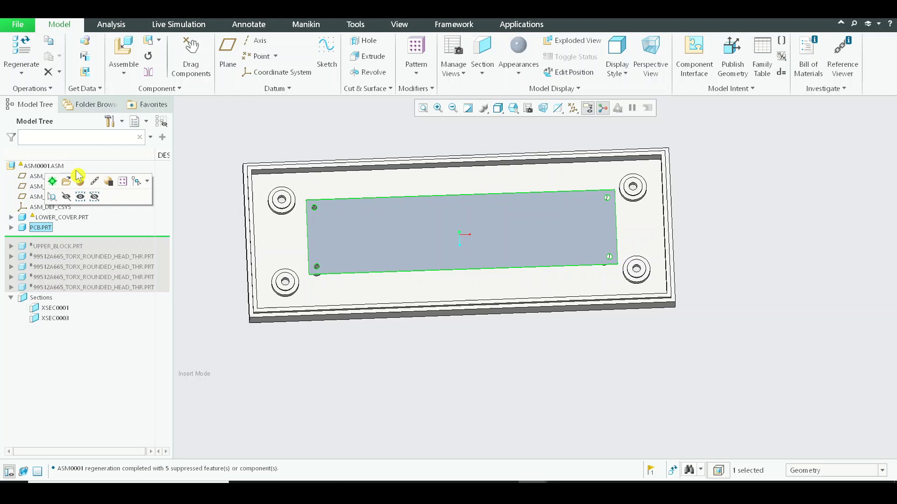
left_click(54, 183)
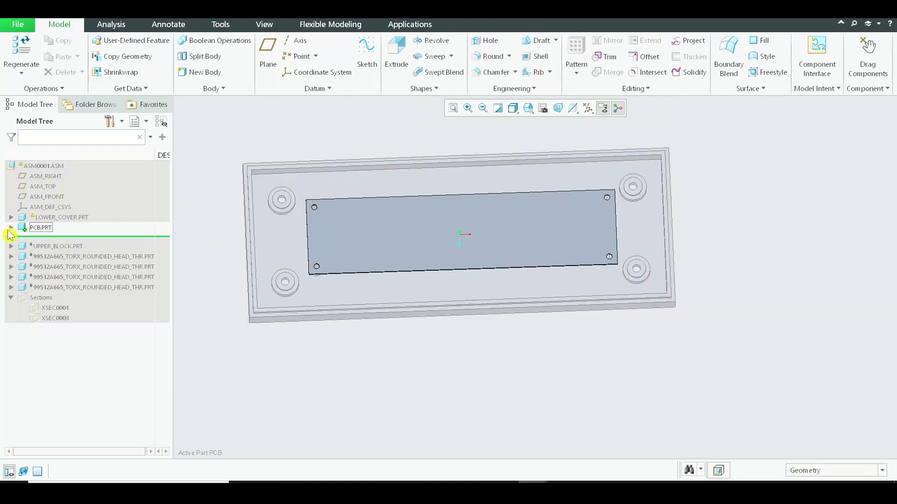
left_click(11, 227)
left_click(53, 289)
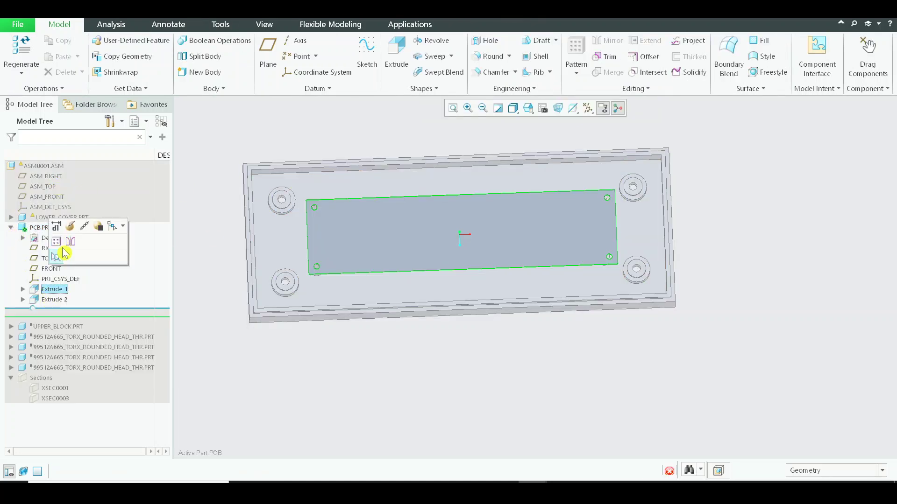
left_click(74, 225)
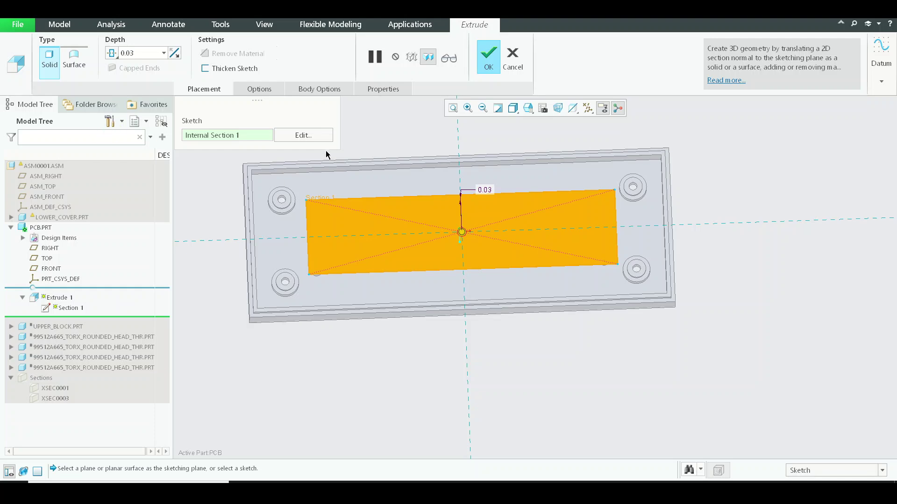
Step: Open the internal sketch of Extrude 1 and try to add the upper-left small post's bore as a sketch reference
left_click(304, 136)
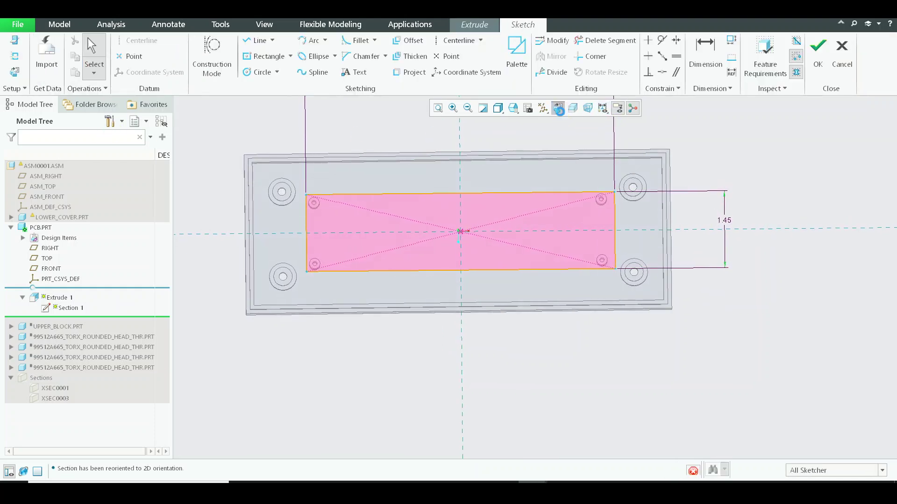
scroll(306, 217, "down", 4)
scroll(330, 202, "up", 2)
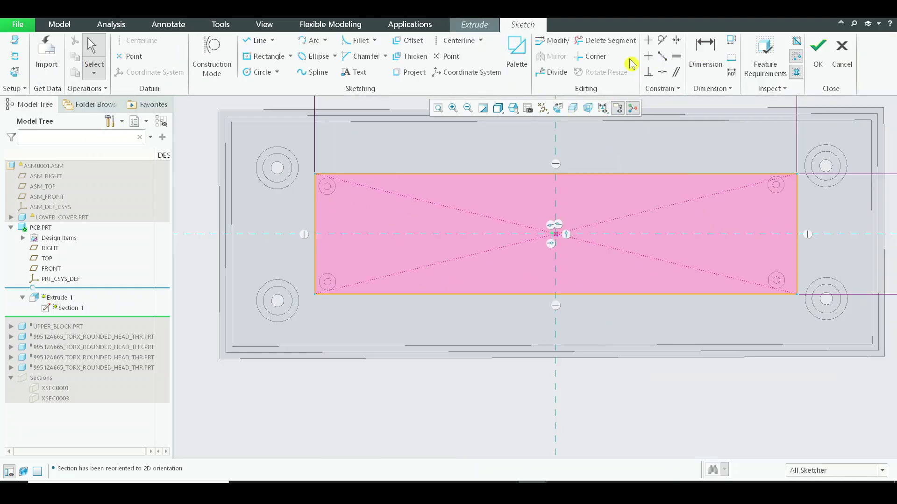
left_click(21, 58)
scroll(327, 187, "down", 4)
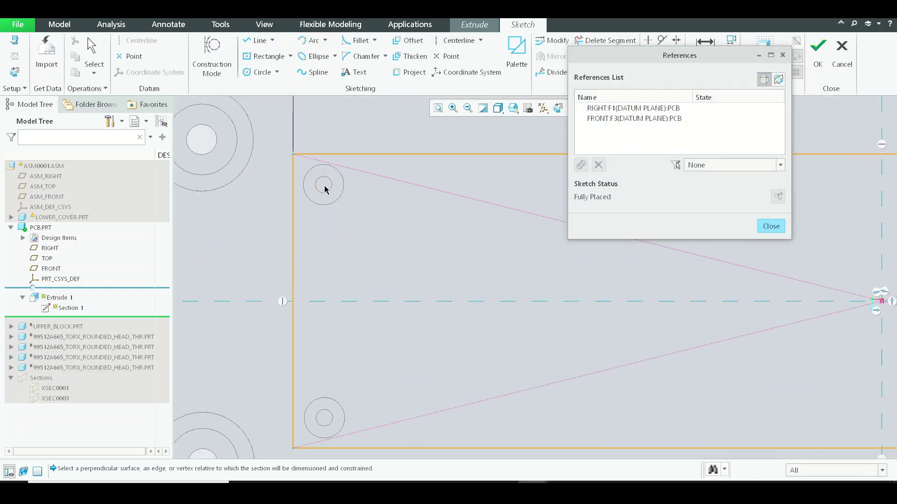
left_click(769, 226)
scroll(477, 283, "up", 3)
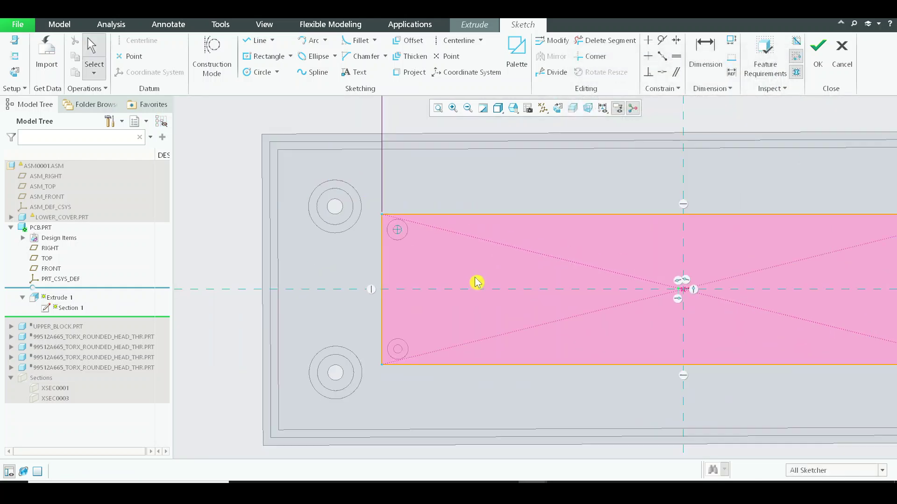
scroll(318, 260, "up", 2)
scroll(424, 264, "down", 5)
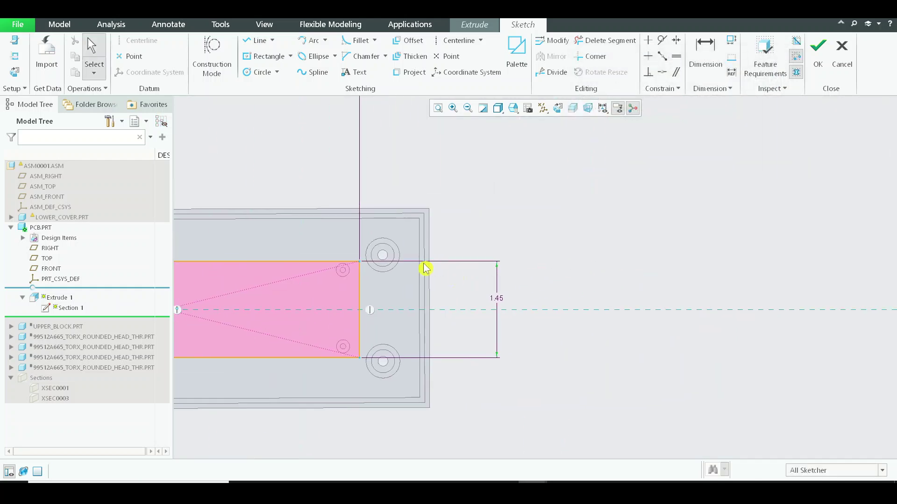
scroll(424, 253, "down", 3)
scroll(508, 124, "up", 4)
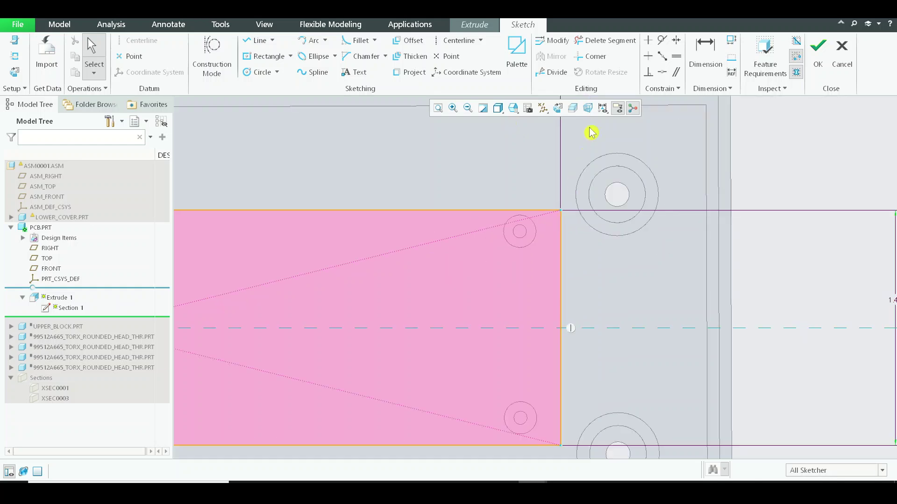
scroll(344, 248, "up", 2)
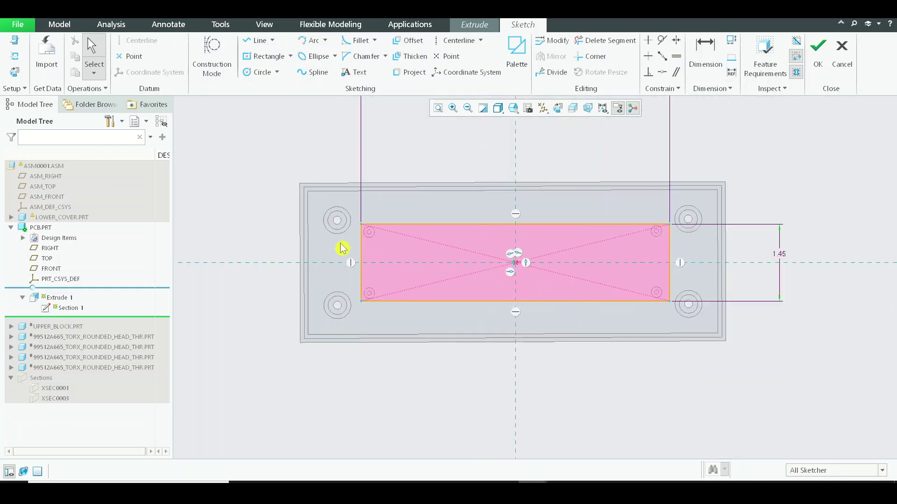
Step: Reference the upper-left small post's bore and check its distance from the board's left edge with a trial dimension
scroll(417, 223, "down", 5)
left_click(466, 249)
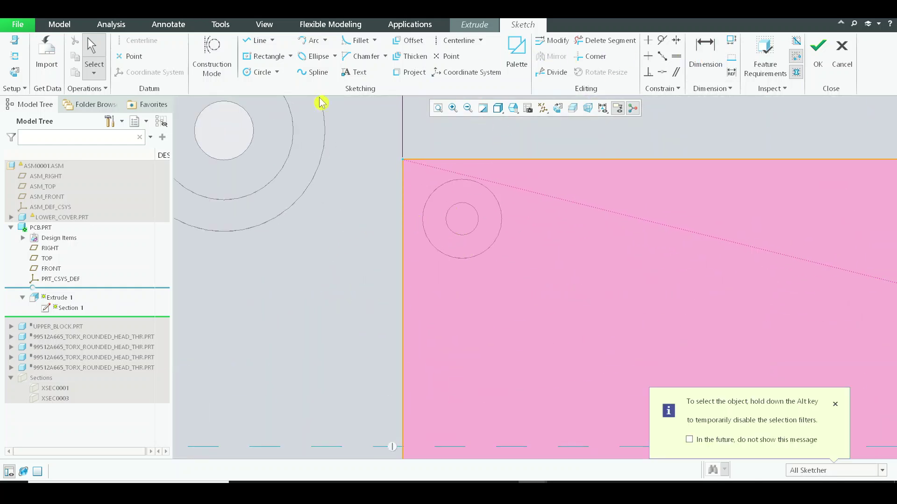
left_click(9, 61)
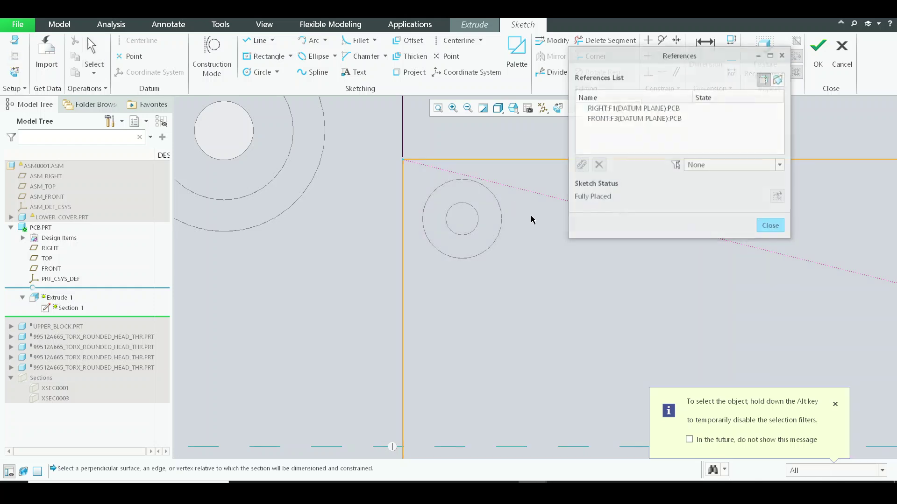
left_click(460, 236)
left_click(768, 227)
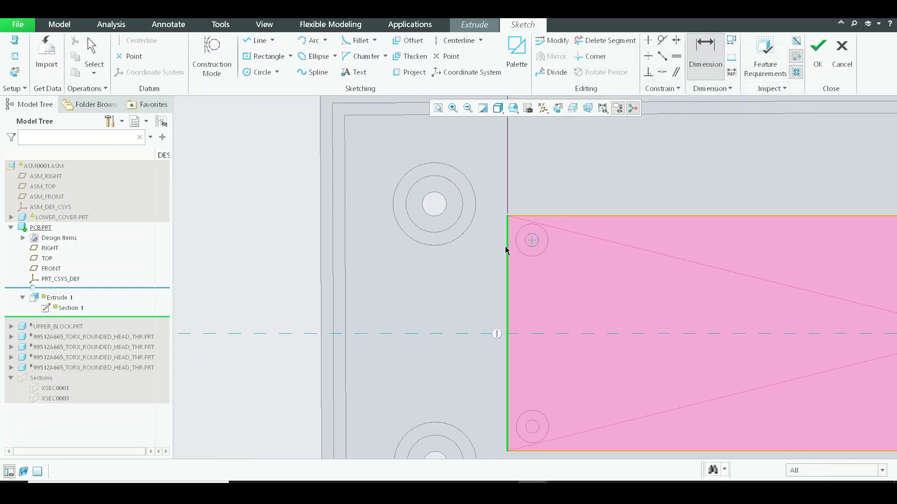
middle_click(517, 272)
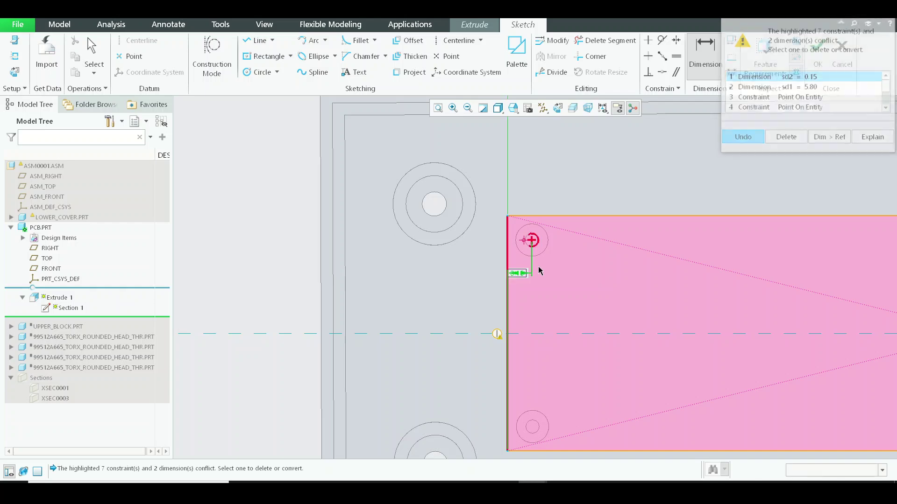
scroll(489, 260, "up", 4)
middle_click(500, 261)
scroll(500, 264, "up", 3)
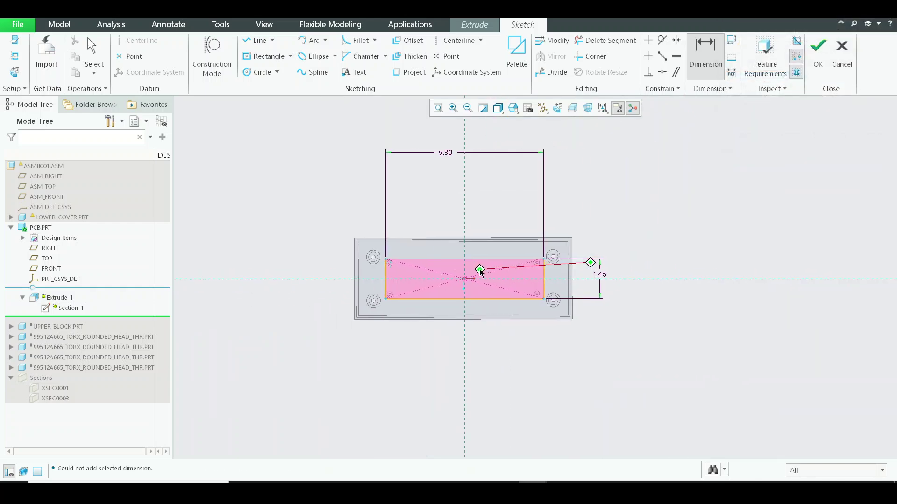
Step: Check the distance from the board's right edge to the upper-right small post's bore with a trial dimension
scroll(481, 270, "down", 8)
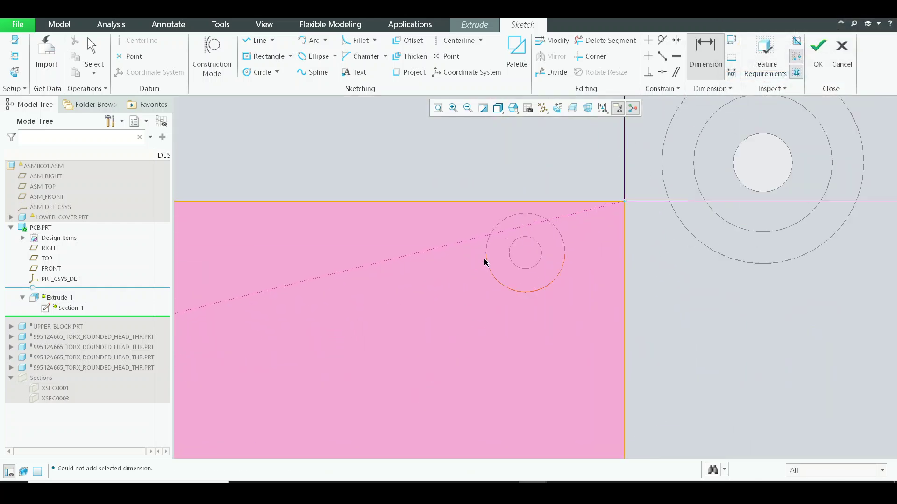
middle_click(490, 276)
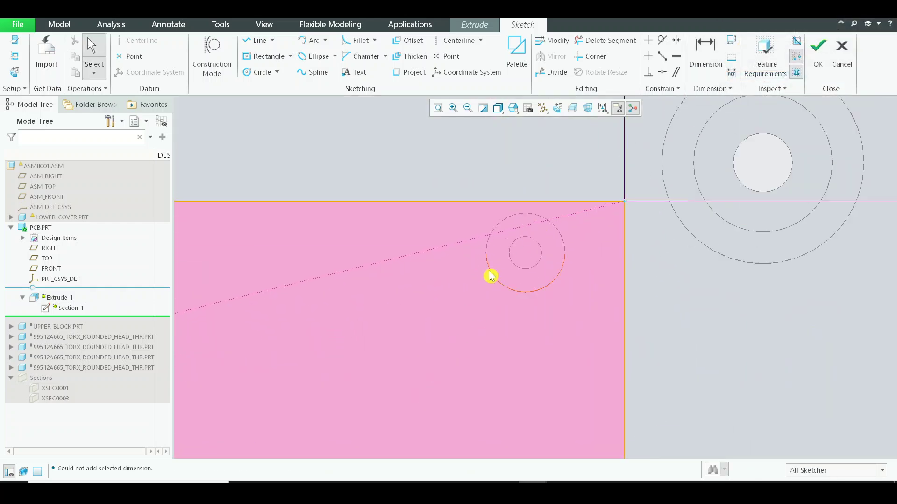
left_click(704, 52)
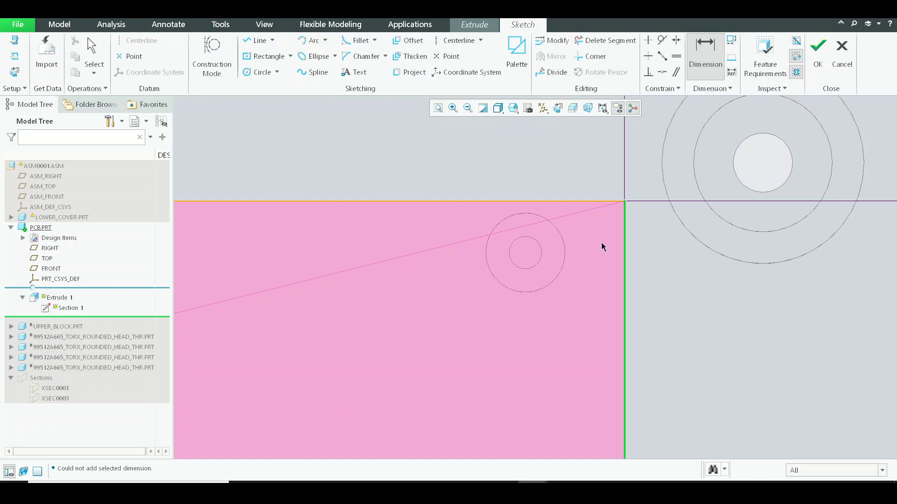
middle_click(557, 304)
scroll(557, 304, "up", 1)
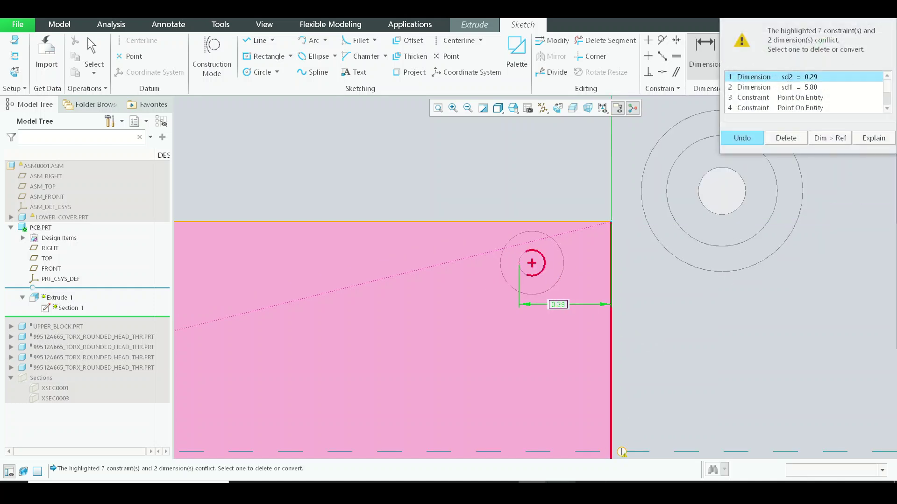
Step: Switch to Calculator and enter the subtraction 0.29 - 0.15
key("alt+Tab")
left_click(787, 233)
key("period")
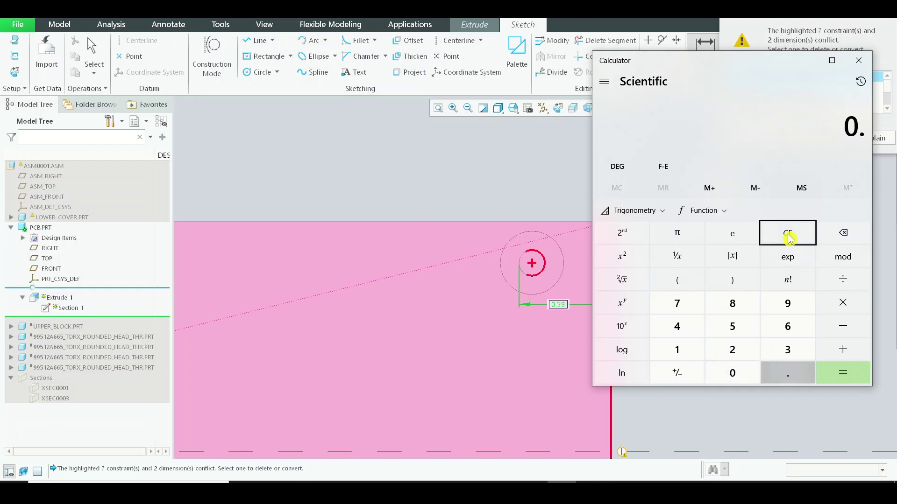
type("29")
key("minus")
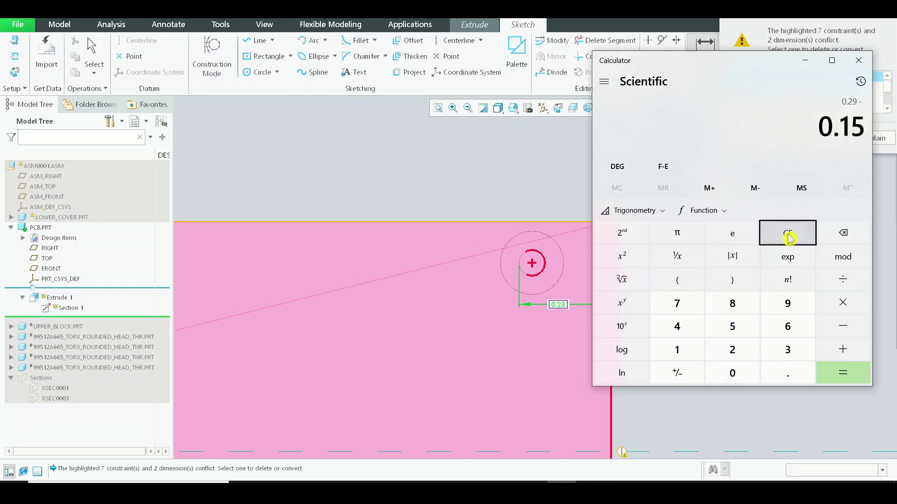
Step: Return to the sketch, reject the conflicting dimension and leave the sketch without keeping changes
left_click(486, 135)
key("Escape")
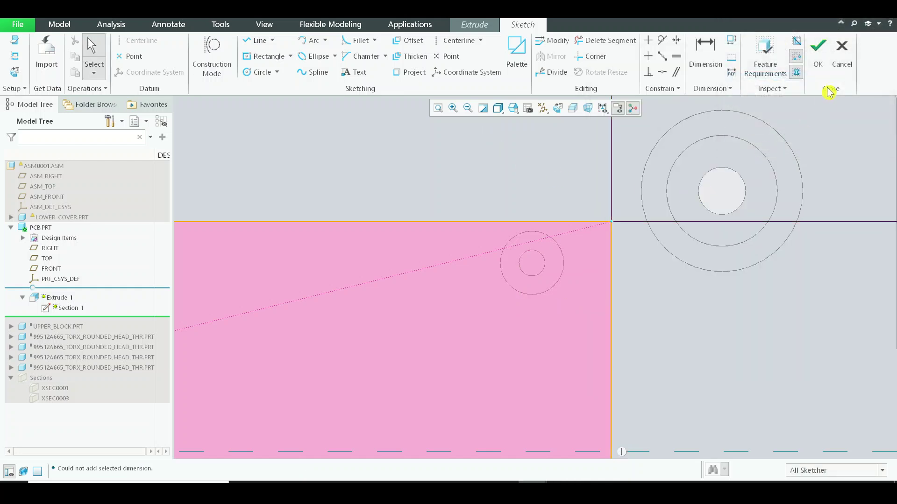
left_click(842, 52)
left_click(518, 268)
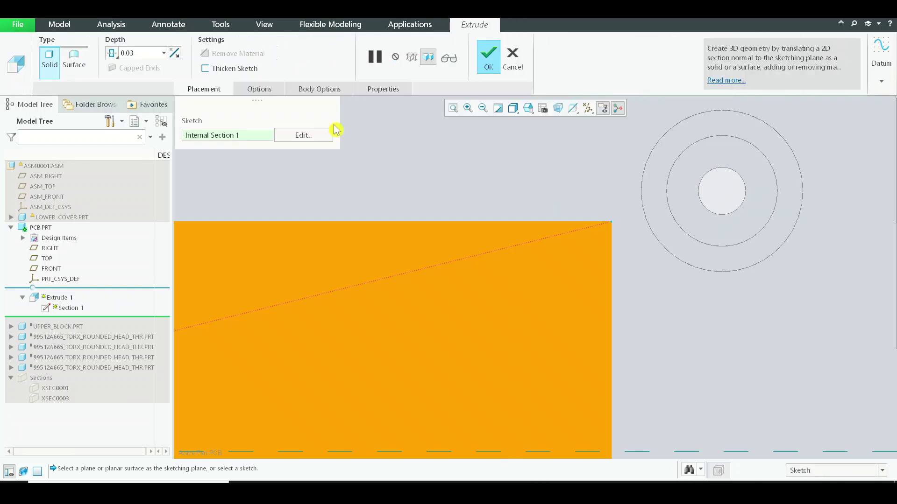
Step: Cancel the board extrude's redefinition in the assembly and switch to the PCB.PRT window
left_click(527, 64)
scroll(513, 276, "down", 5)
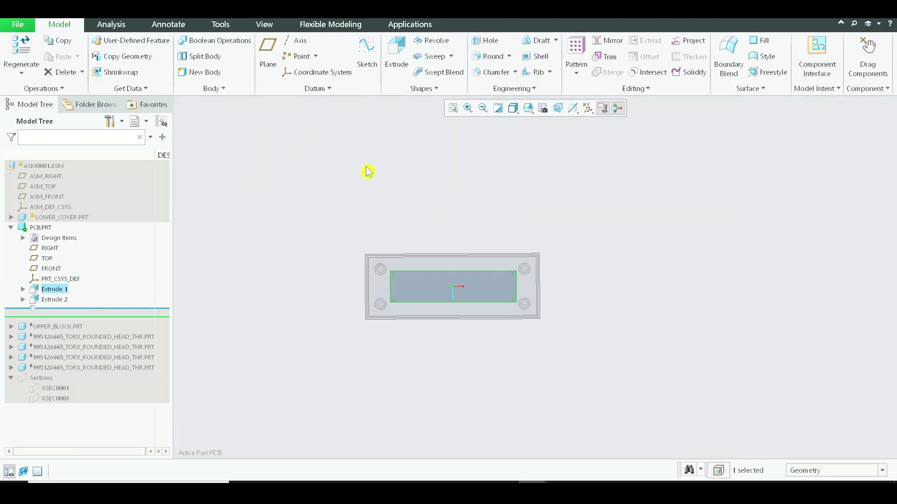
left_click(167, 17)
left_click(195, 60)
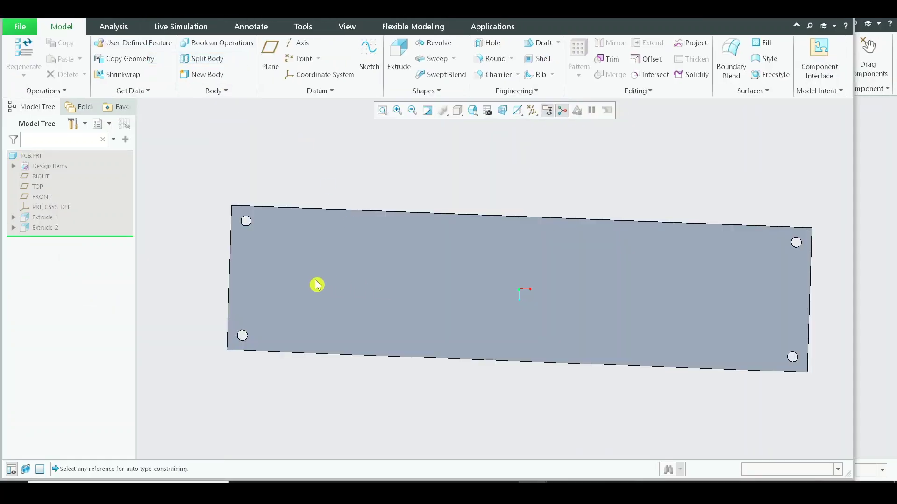
Step: Redefine Extrude 1 of the PCB and open its section sketch in a straight-on 2D view
left_click(42, 224)
left_click(65, 155)
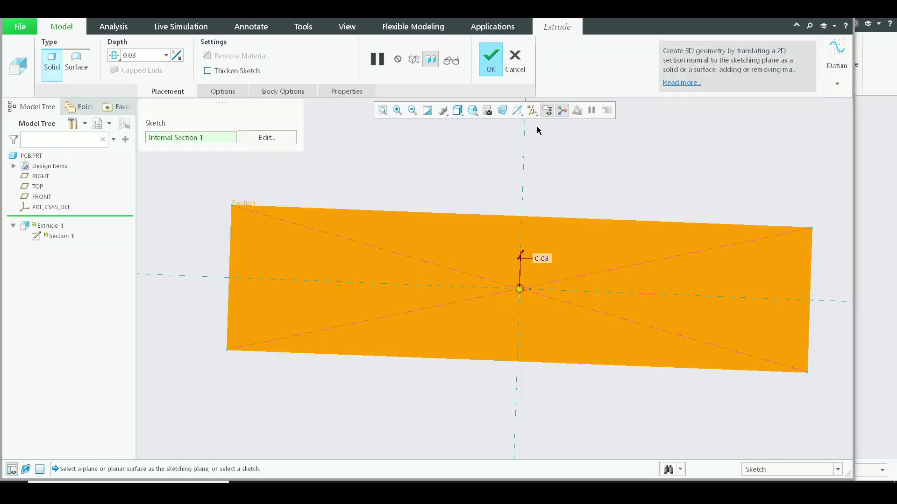
left_click(259, 138)
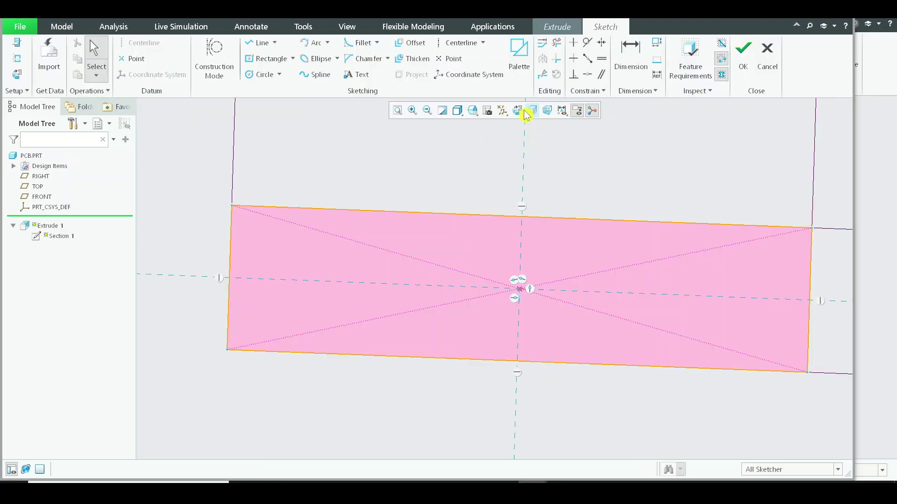
left_click(525, 112)
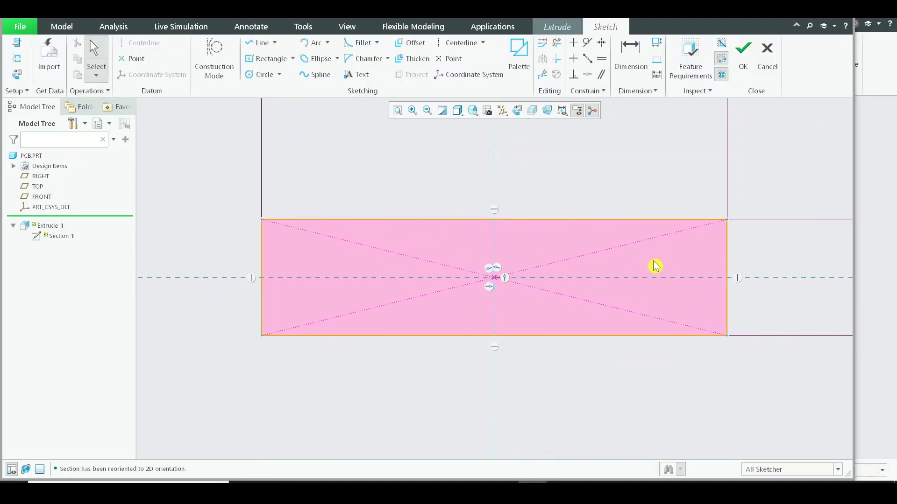
scroll(654, 266, "up", 3)
mouse_move(643, 260)
middle_mouse_down()
mouse_move(568, 232)
mouse_move(537, 297)
middle_mouse_up()
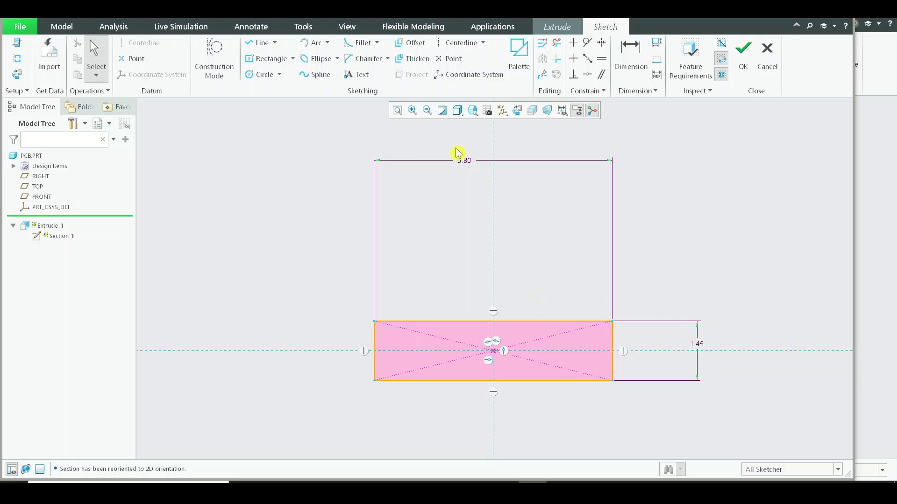
Step: Set the board rectangle's overall width to 5.80-0.14 and accept both the sketch and the extrude
left_click(532, 491)
left_click(533, 491)
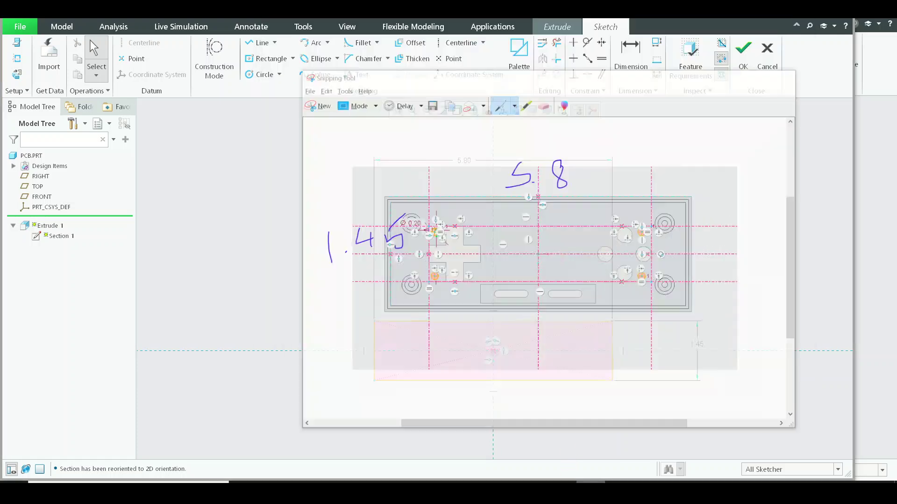
left_click(561, 491)
left_click(561, 491)
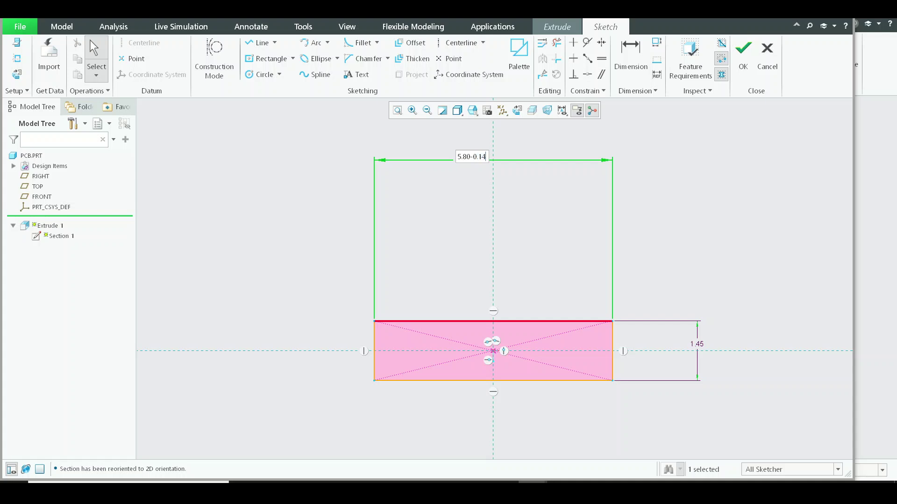
key("Return")
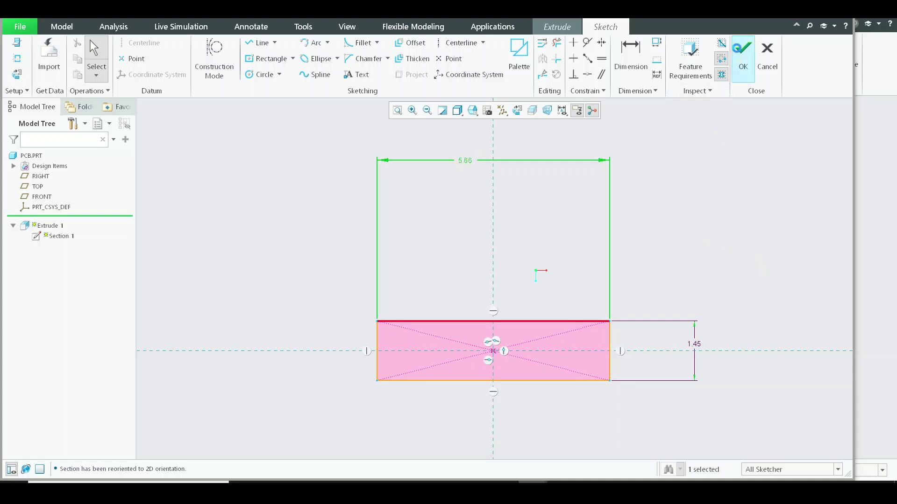
left_click(743, 59)
middle_click(397, 178)
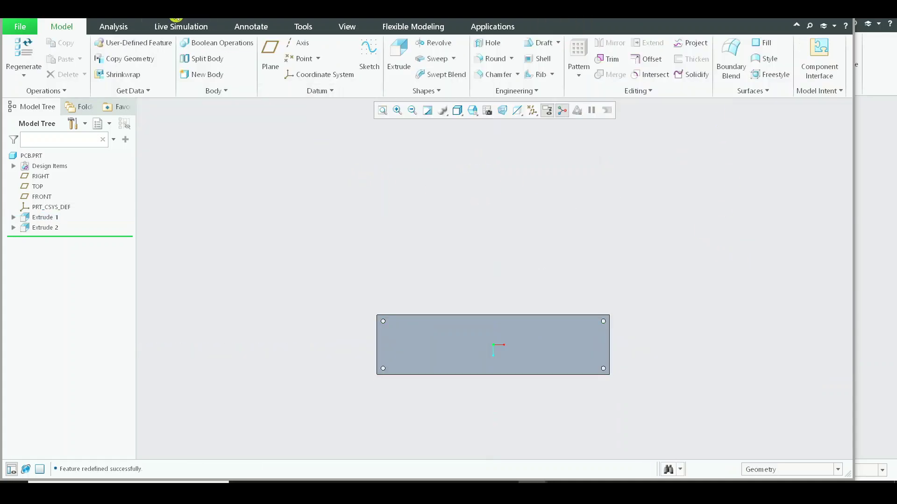
Step: Return to the ASM0001.ASM window and open the placement definition of PCB.PRT
left_click(177, 18)
left_click(192, 50)
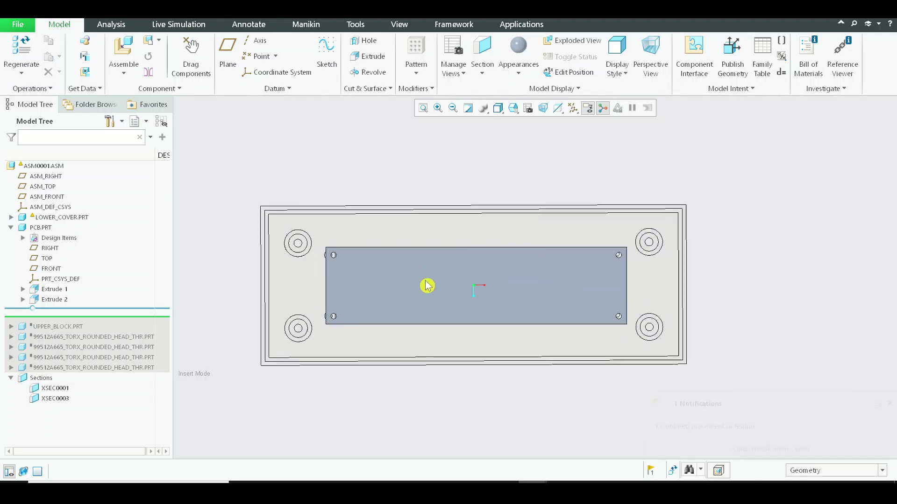
middle_click_drag(408, 280, 408, 248)
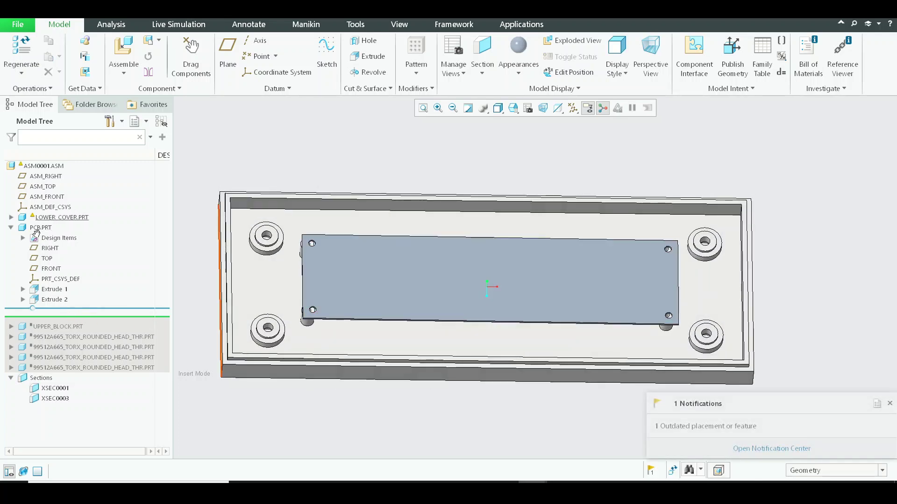
left_click(37, 228)
left_click(73, 178)
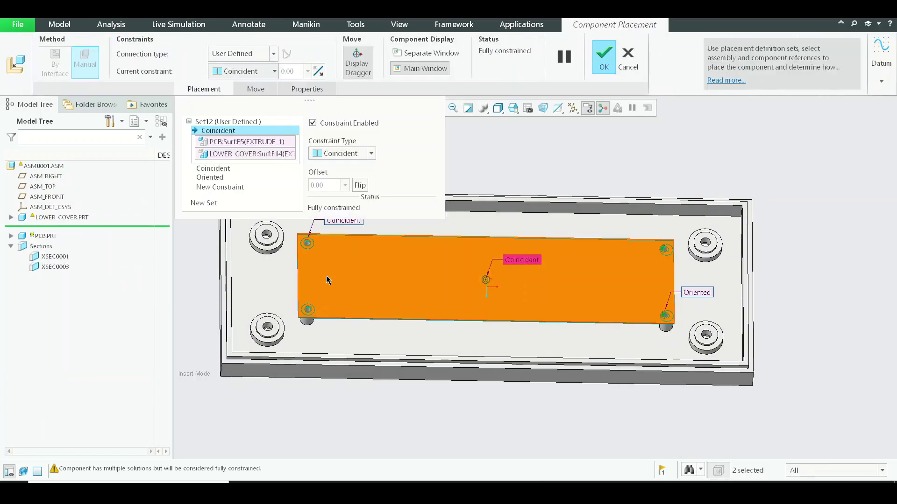
Step: Examine how the board's holes line up with the small posts' bores, and close the placement definition
scroll(303, 245, "up", 6)
scroll(304, 245, "down", 5)
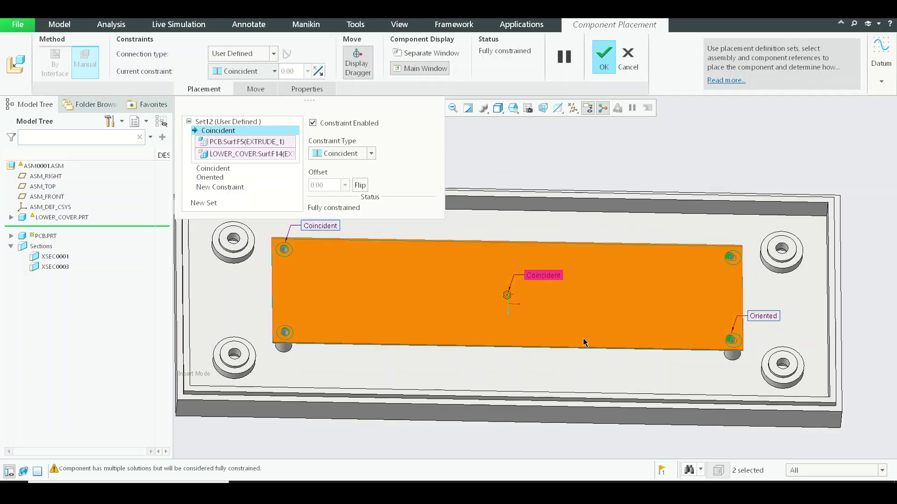
scroll(800, 341, "up", 5)
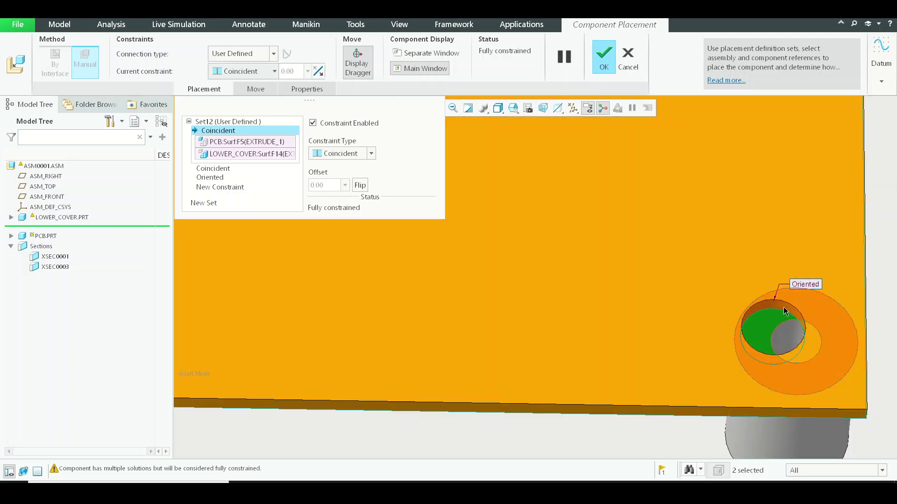
scroll(785, 311, "down", 4)
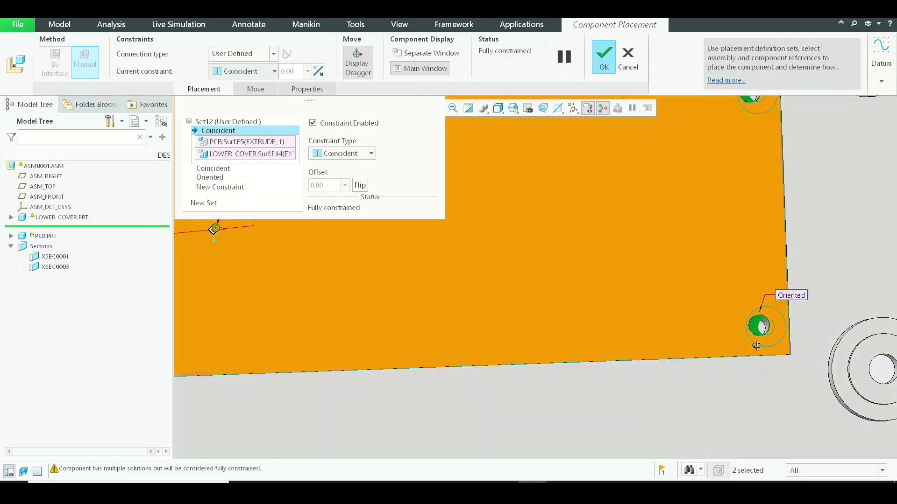
scroll(756, 345, "down", 6)
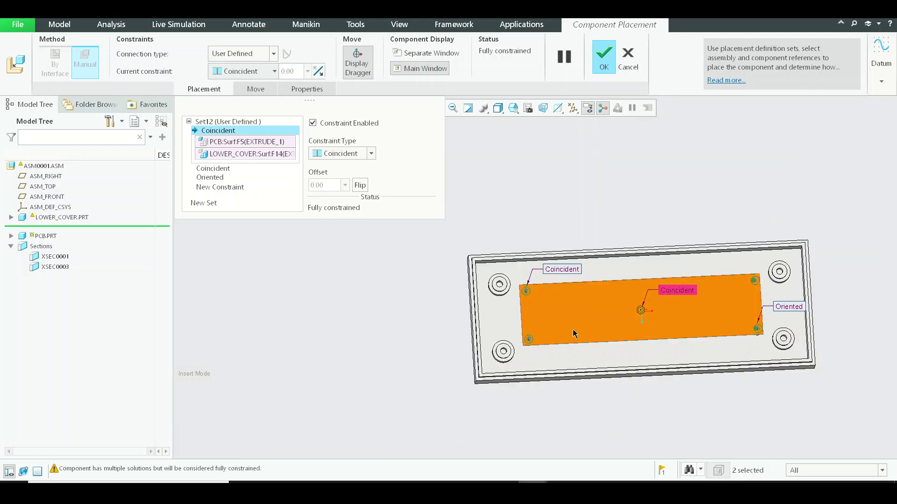
scroll(464, 247, "up", 4)
scroll(465, 246, "down", 6)
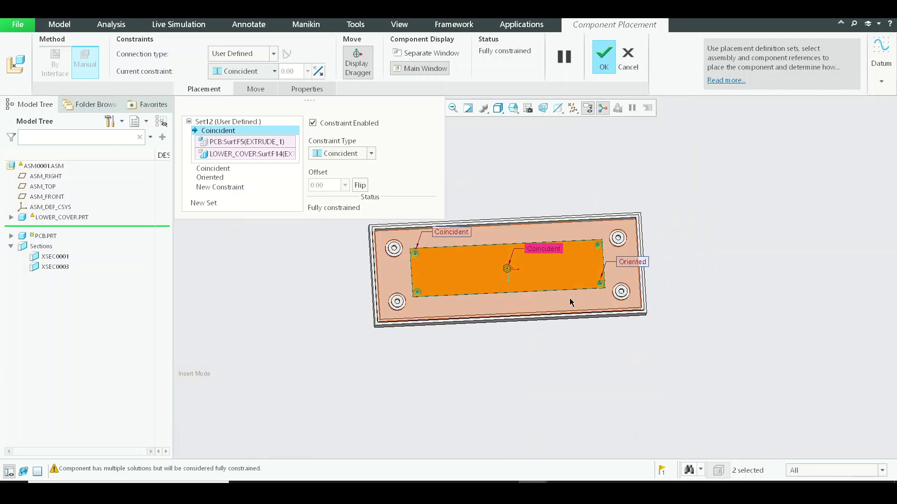
scroll(602, 280, "up", 6)
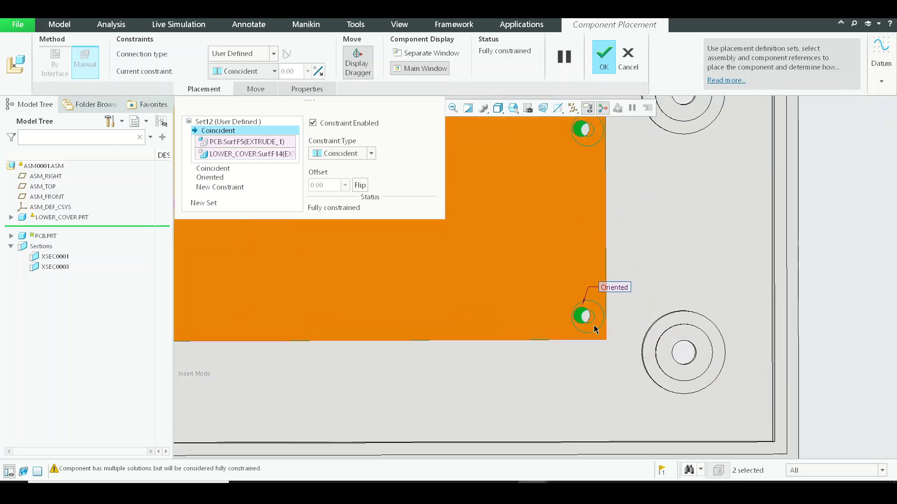
middle_click(578, 237)
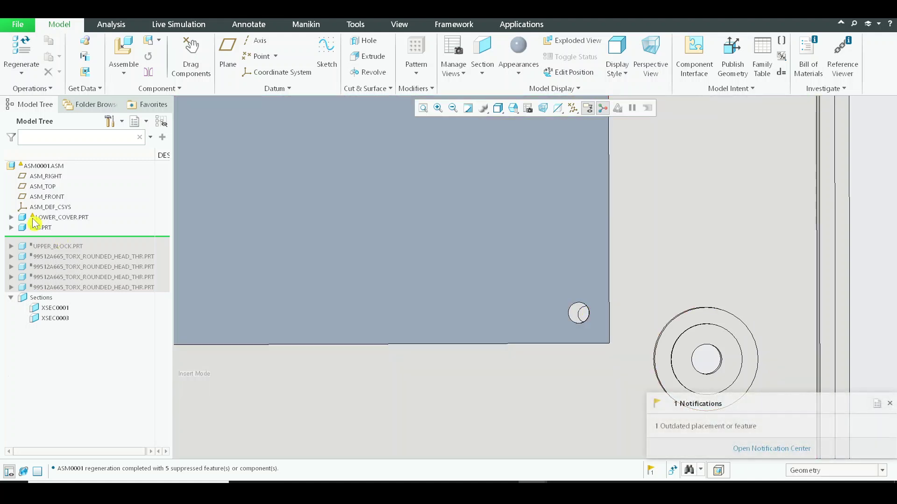
left_click(35, 226)
left_click(66, 180)
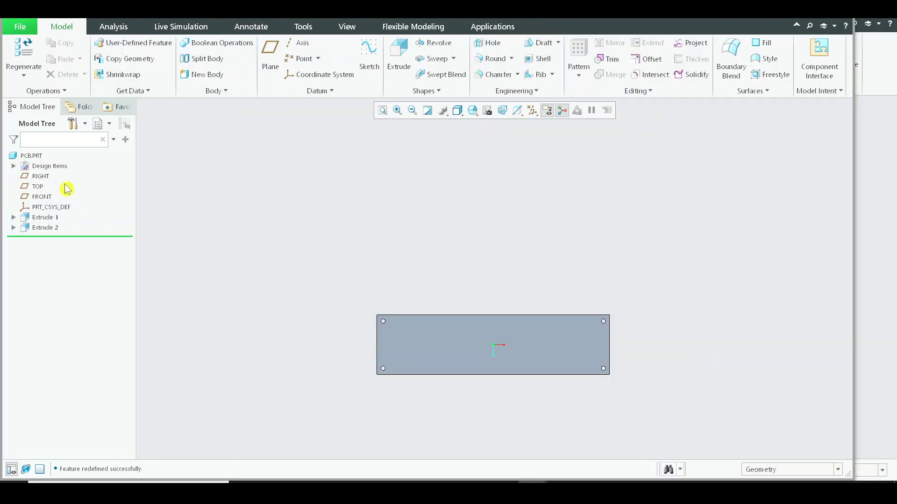
left_click(162, 15)
left_click(178, 50)
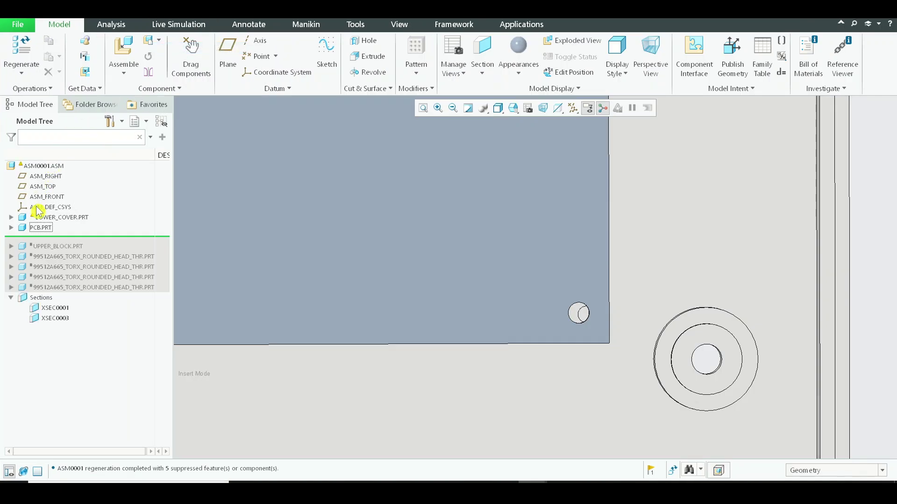
Step: Activate PCB.PRT within the assembly and open the section sketch of its Extrude 1 in 2D orientation
left_click(40, 228)
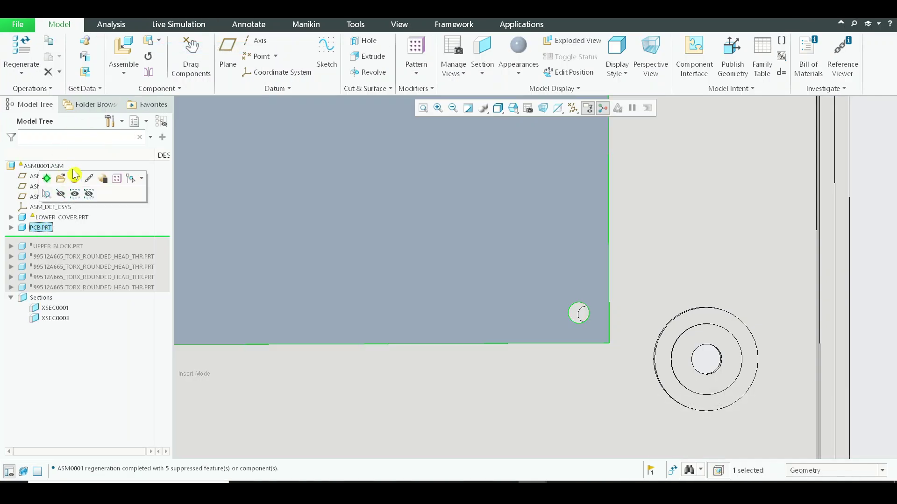
left_click(47, 179)
left_click(344, 244)
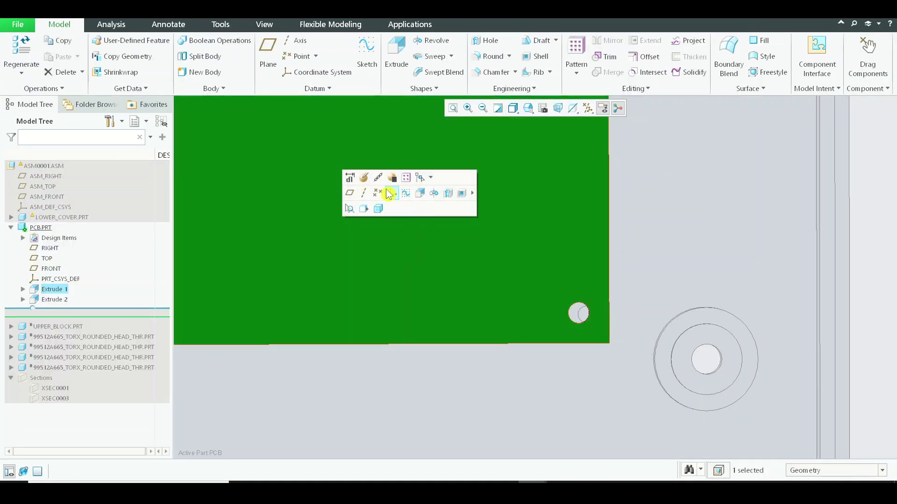
left_click(45, 289)
left_click(67, 226)
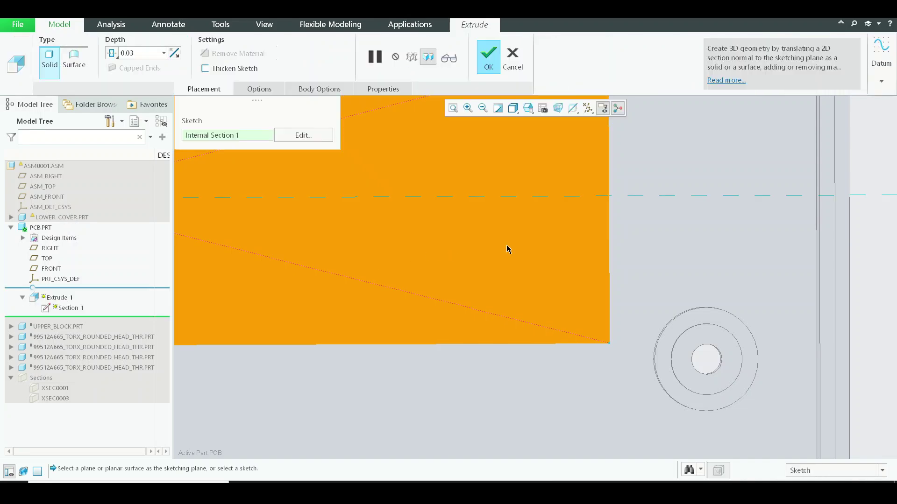
left_click(281, 137)
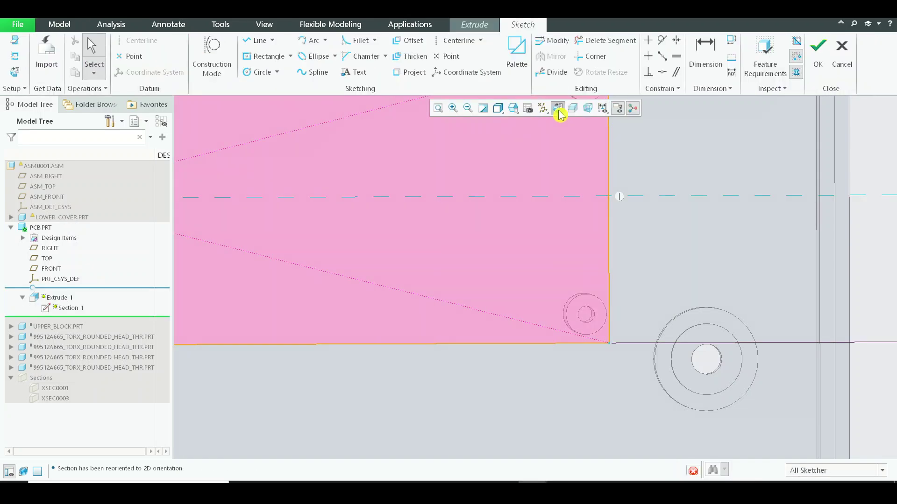
left_click(558, 108)
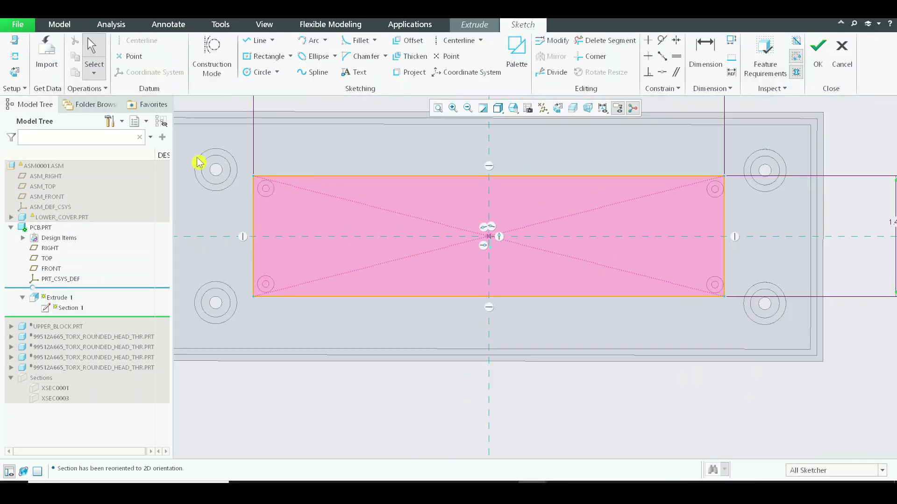
Step: Examine the small posts' positions relative to the board outline at both ends
scroll(516, 226, "down", 2)
scroll(625, 180, "down", 5)
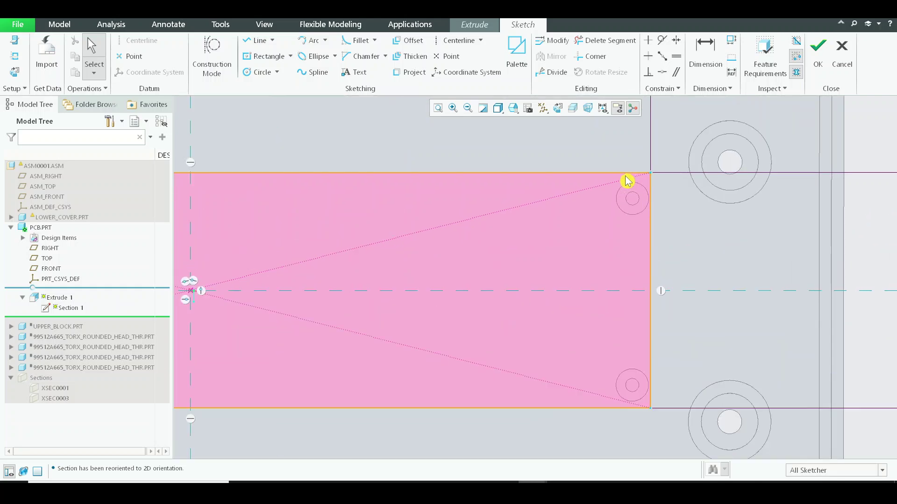
scroll(641, 198, "up", 5)
scroll(240, 187, "down", 5)
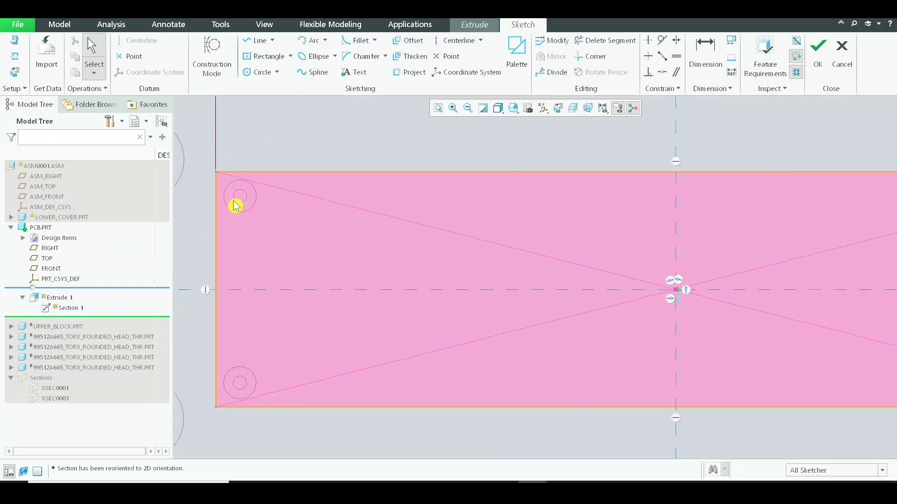
scroll(289, 213, "up", 5)
scroll(526, 240, "down", 5)
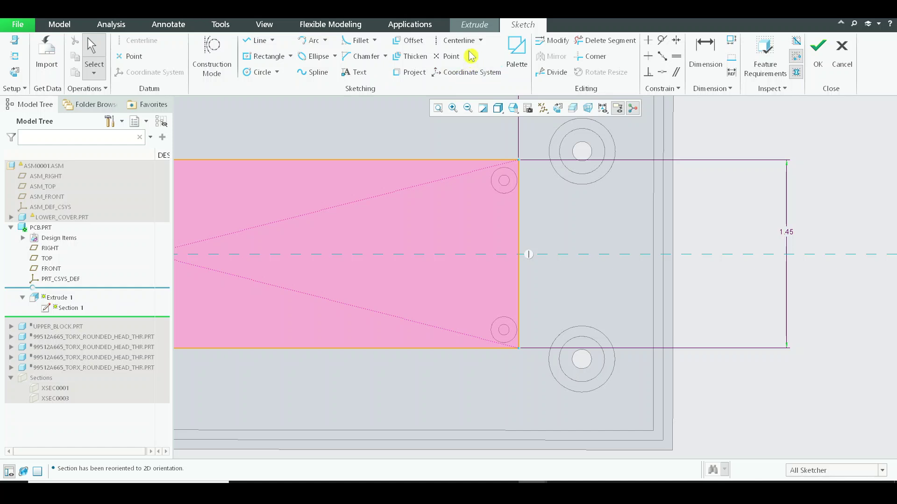
left_click(411, 44)
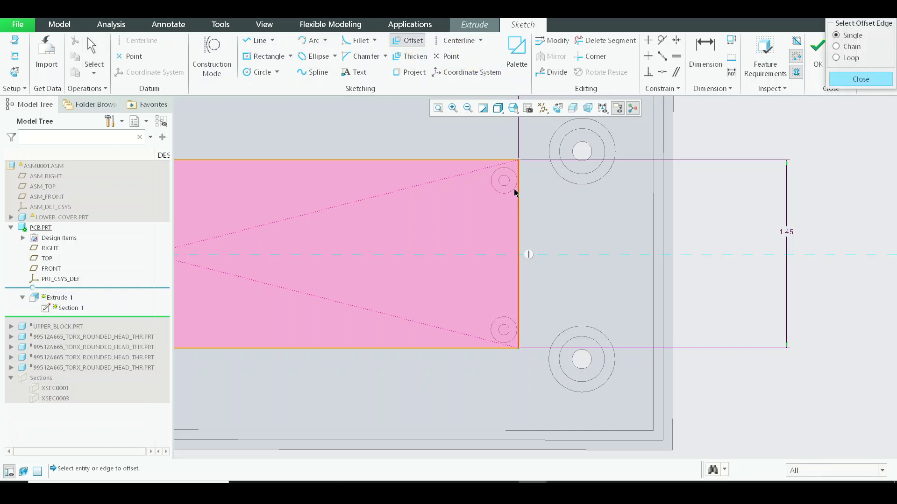
middle_click(514, 192)
Step: Reference the upper-right small post's bore and check its distance from the resized board's right edge with a trial dimension
scroll(488, 104, "down", 2)
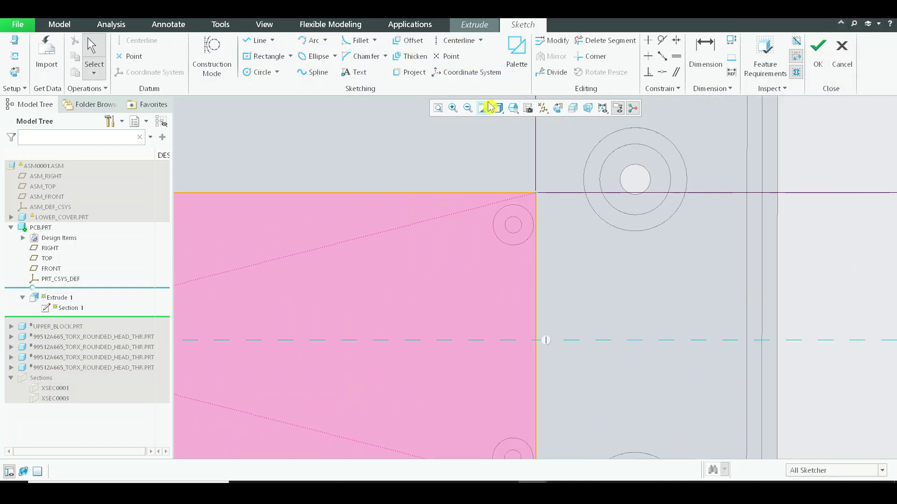
left_click(448, 41)
left_click(15, 58)
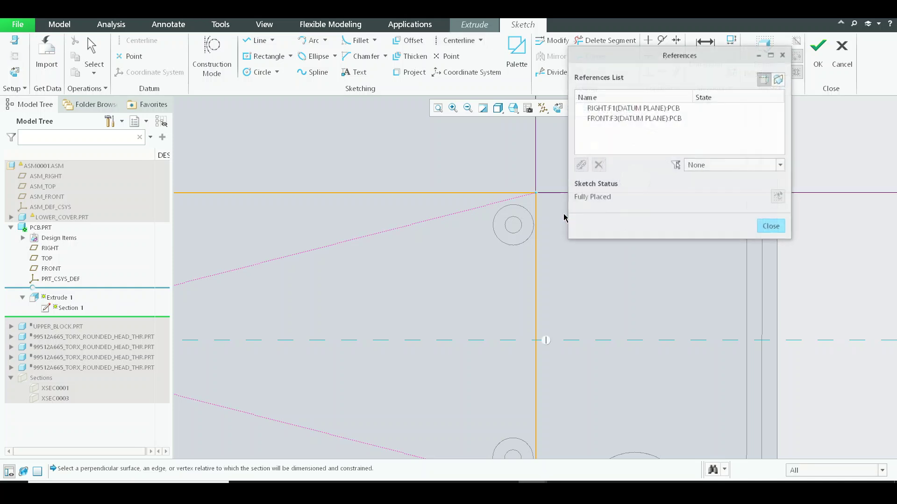
middle_click(518, 246)
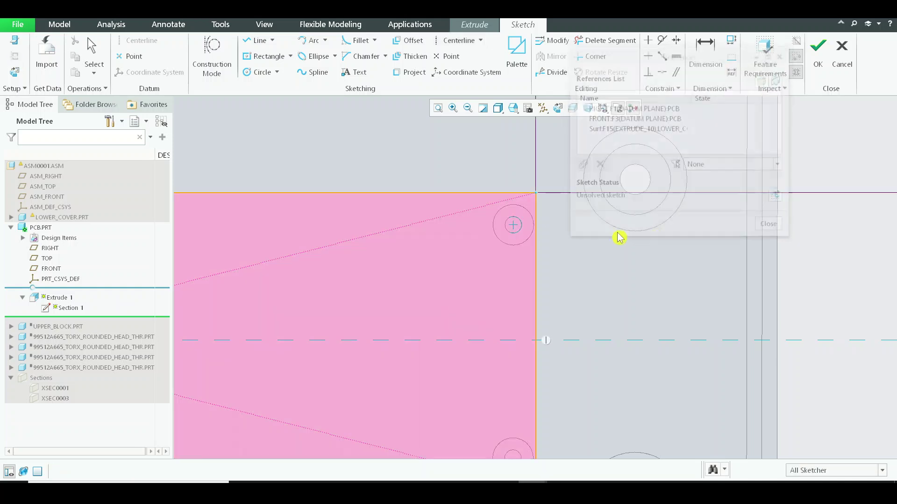
key("d")
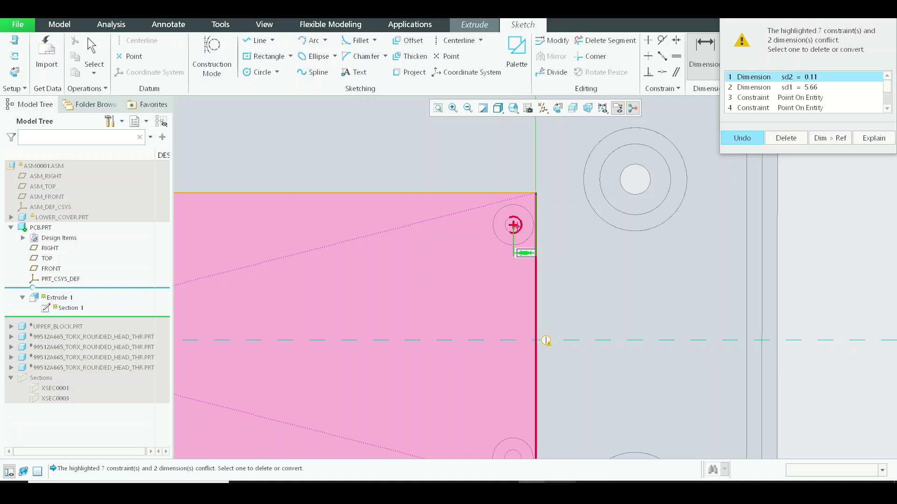
Step: Calculate 0.11 - 0.15 in the Calculator, and discard the conflicting trial dimension in the board sketch
left_click(561, 490)
left_click(797, 243)
type(".")
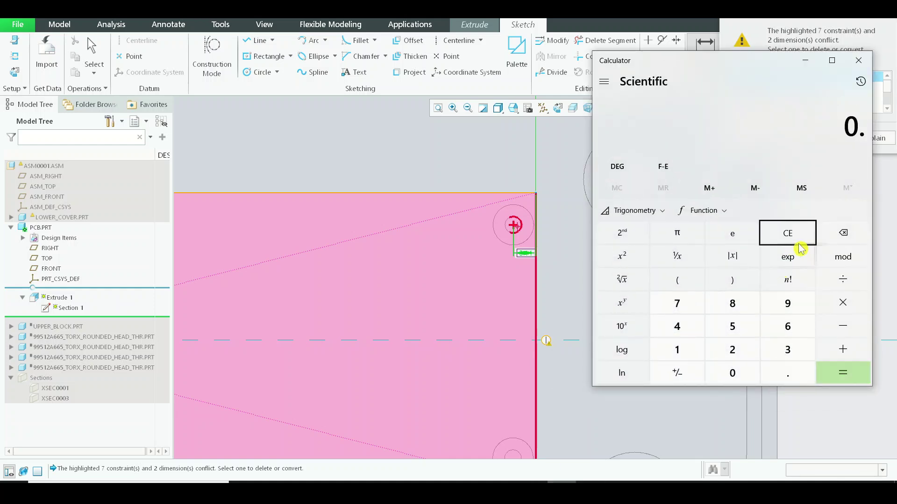
type("11 - 0.15")
key("Return")
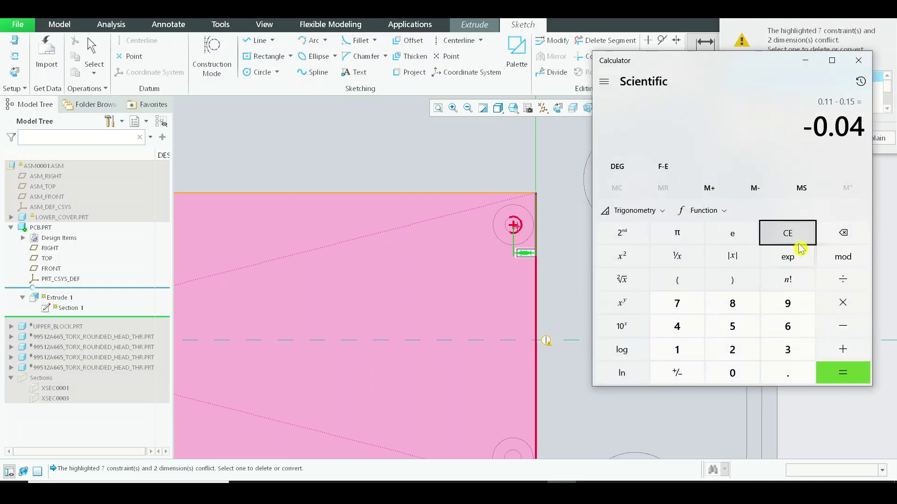
left_click(470, 250)
key("Escape")
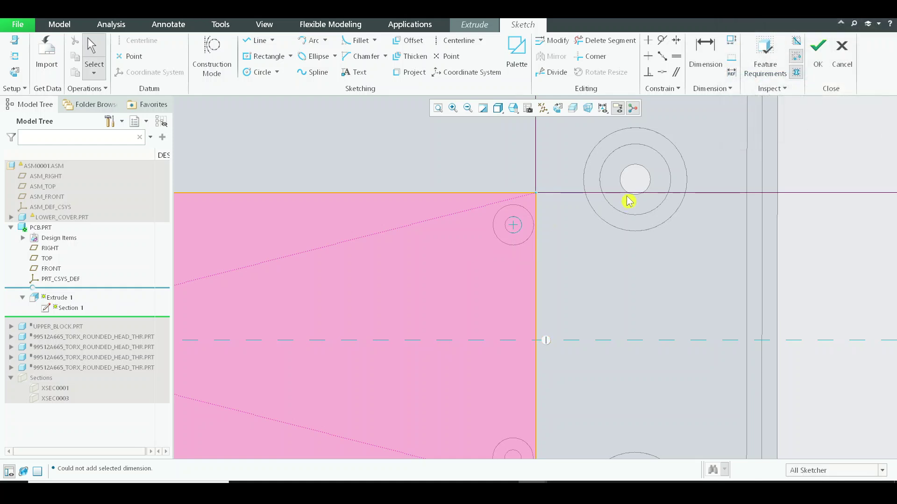
Step: Remove the lower cover's EXTRUDE_10 bore surface from the sketch references
left_click(14, 56)
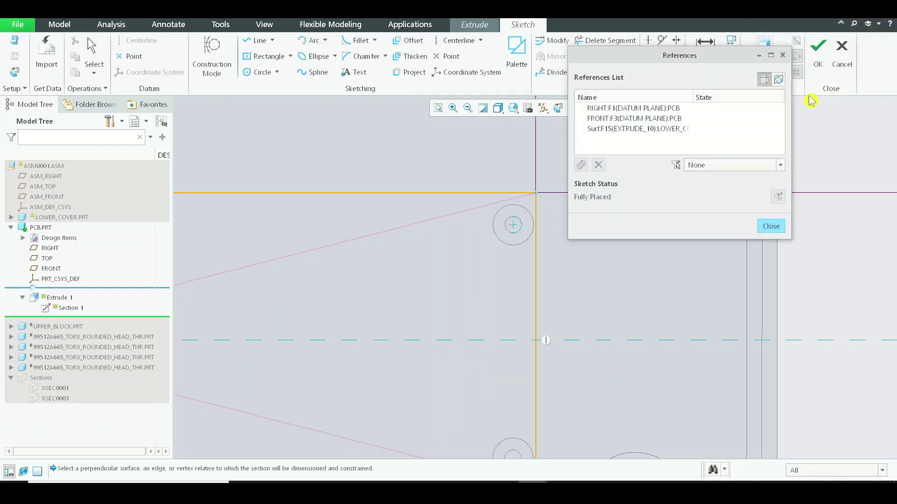
left_click(681, 129)
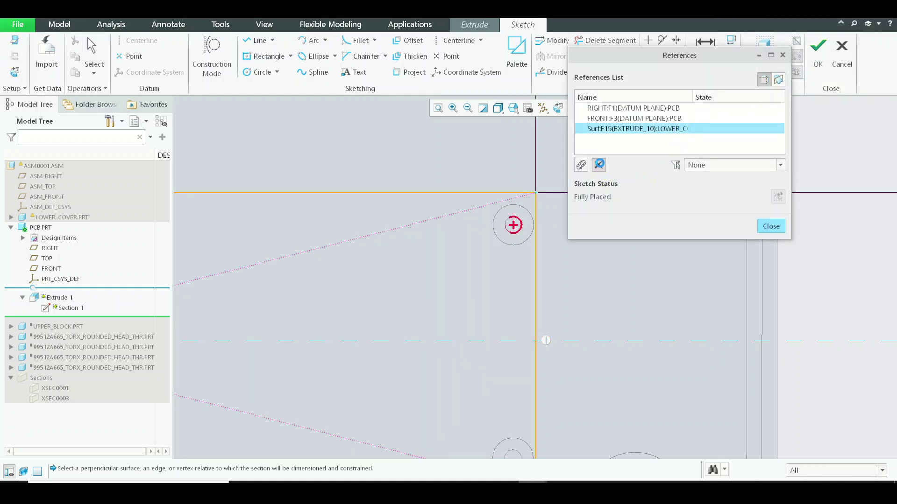
left_click(598, 165)
left_click(771, 226)
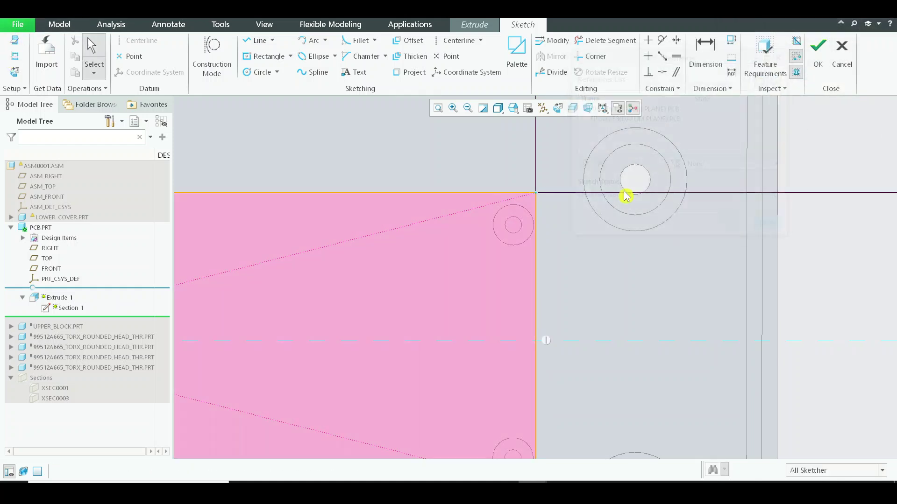
Step: Offset the board outline's right edge outward by 0.04
left_click(419, 42)
left_click(535, 208)
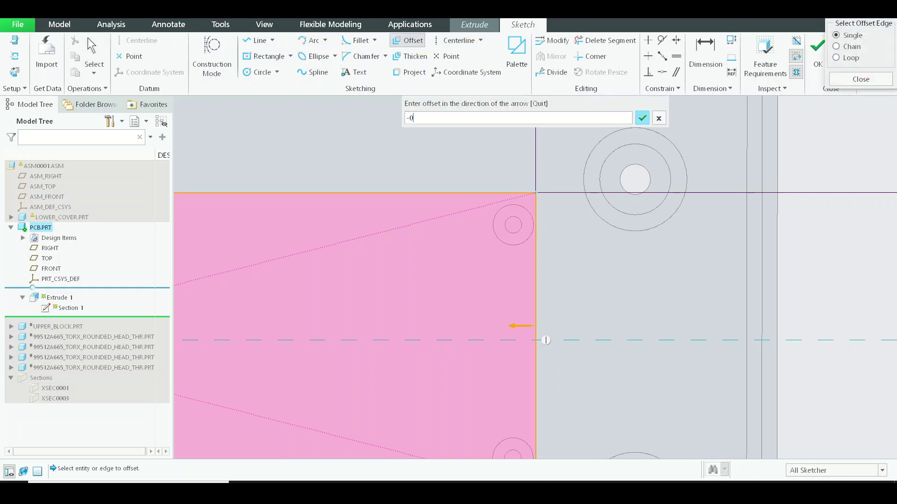
key("Return")
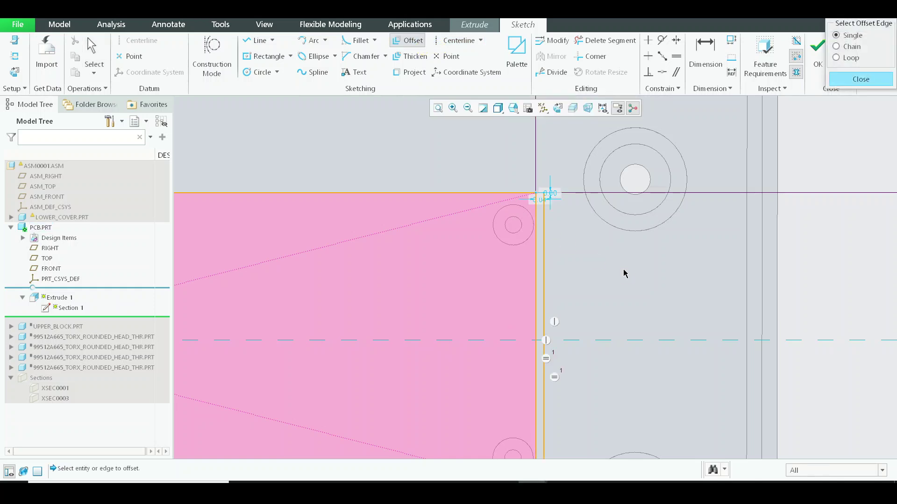
middle_click(431, 155)
Step: Corner-trim the outline's upper and lower edges to the offset right edge
left_click(590, 56)
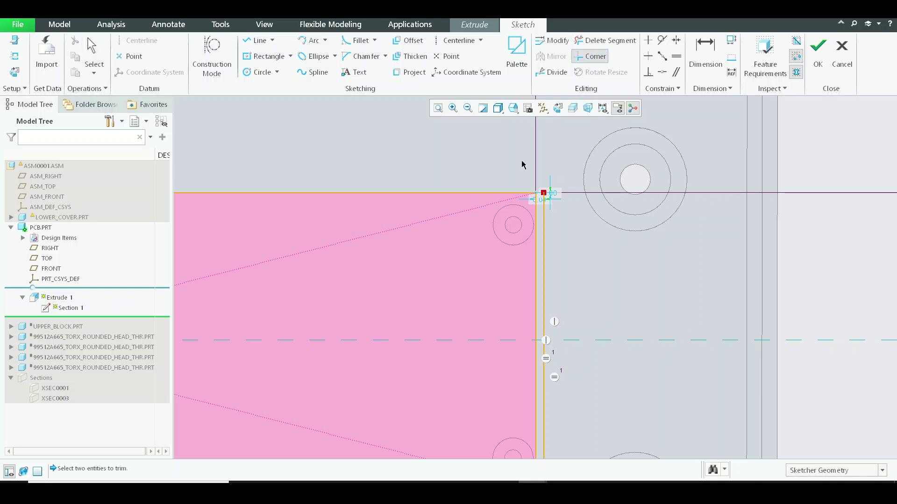
left_click(518, 192)
left_click(543, 203)
scroll(542, 201, "up", 6)
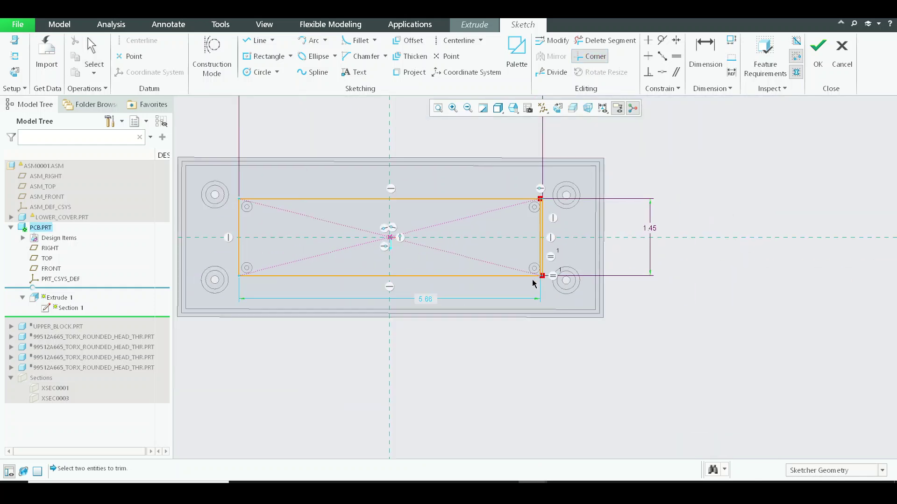
scroll(532, 280, "down", 7)
left_click(549, 264)
left_click(580, 244)
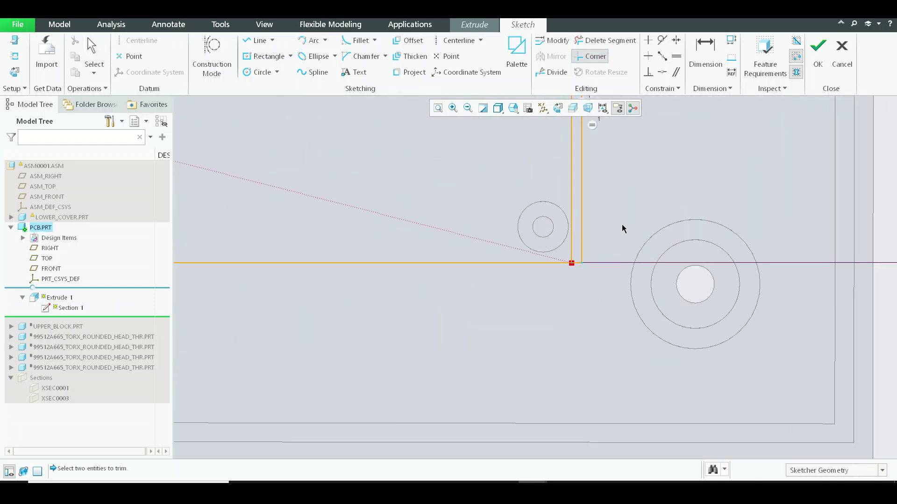
Step: Delete the old right edge's segments inside the new outline, and accept the revised sketch and Extrude 1
left_click(606, 40)
left_click(572, 161)
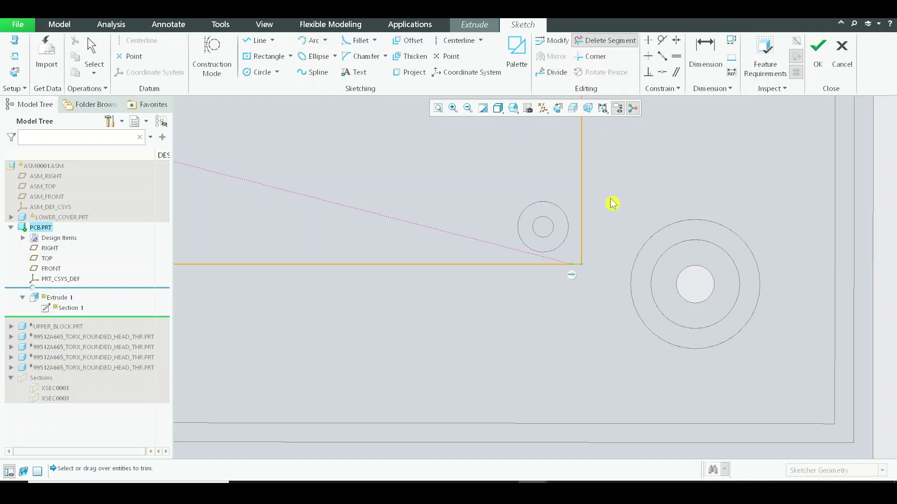
middle_click(612, 202)
scroll(612, 204, "up", 5)
scroll(576, 225, "down", 3)
scroll(576, 224, "down", 3)
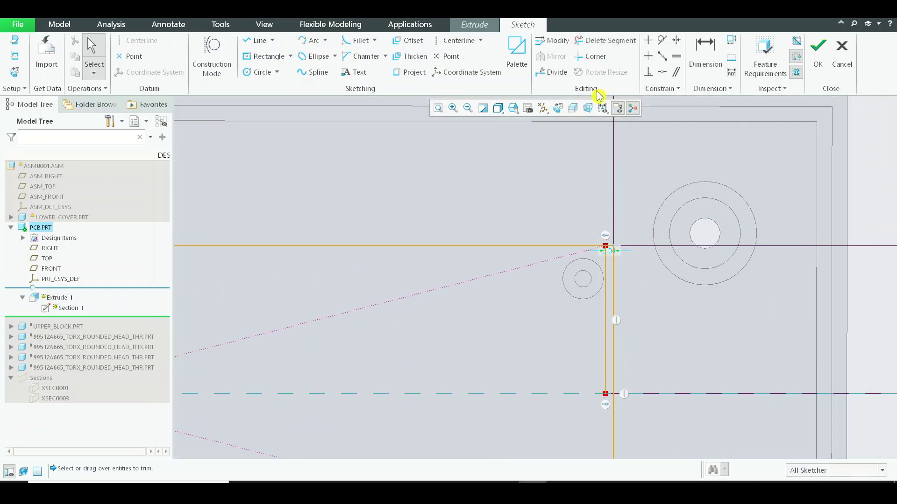
left_click(604, 293)
middle_click(611, 301)
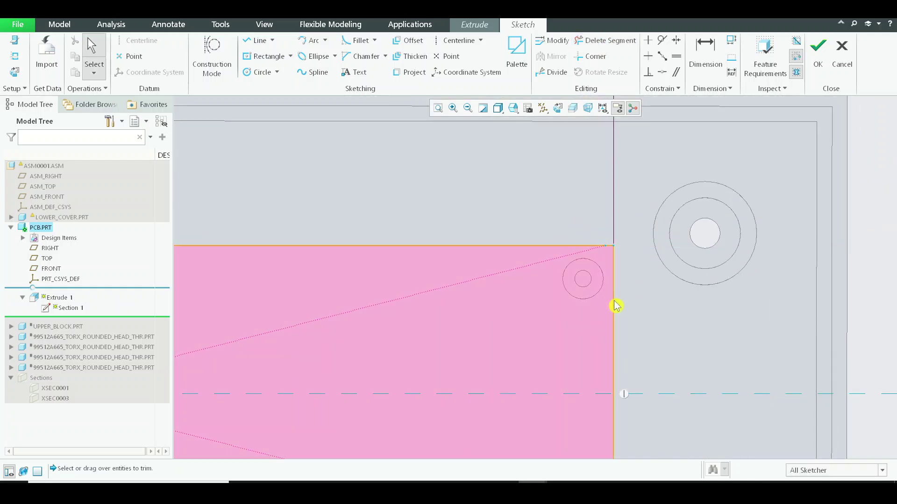
scroll(612, 299, "up", 3)
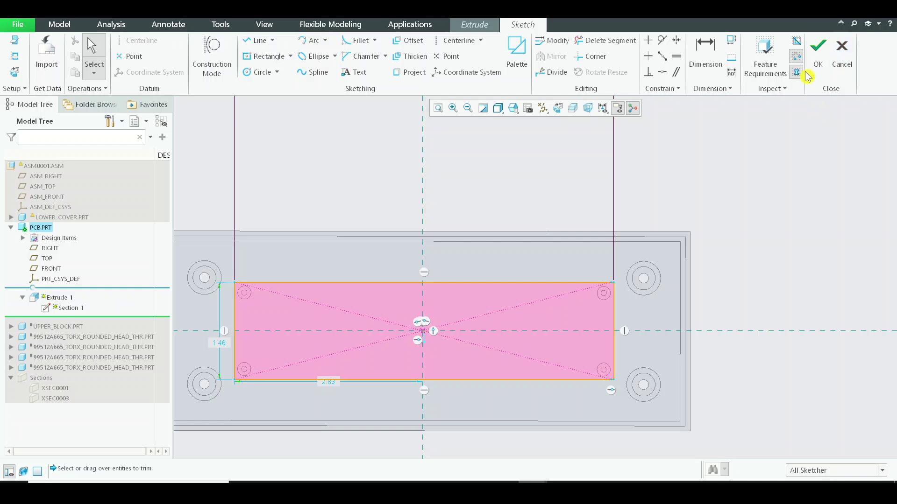
left_click(817, 54)
middle_click(516, 158)
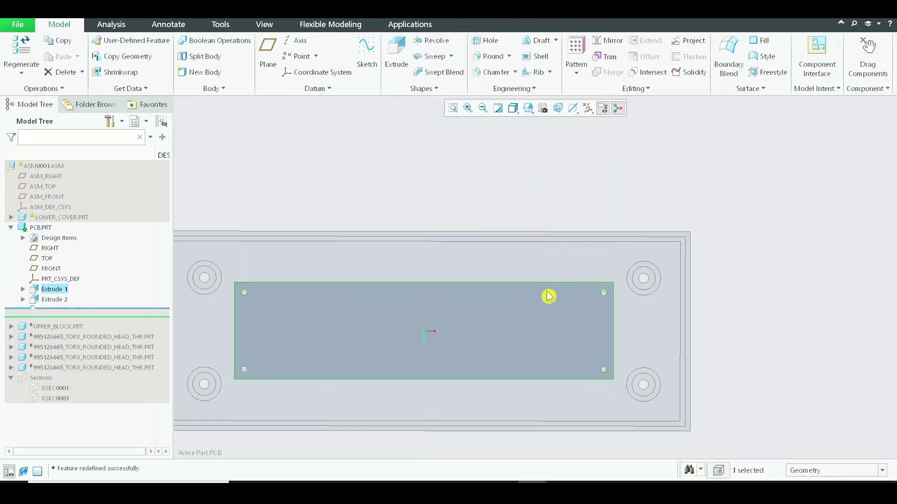
Step: Edit the definition of PCB.PRT's hole cut, Extrude 2, and open its section sketch
left_click(51, 300)
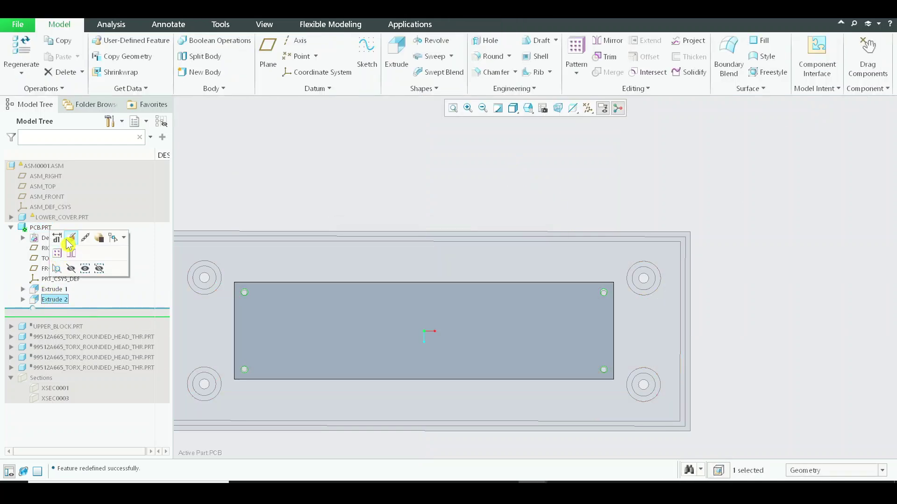
left_click(68, 244)
scroll(236, 296, "up", 5)
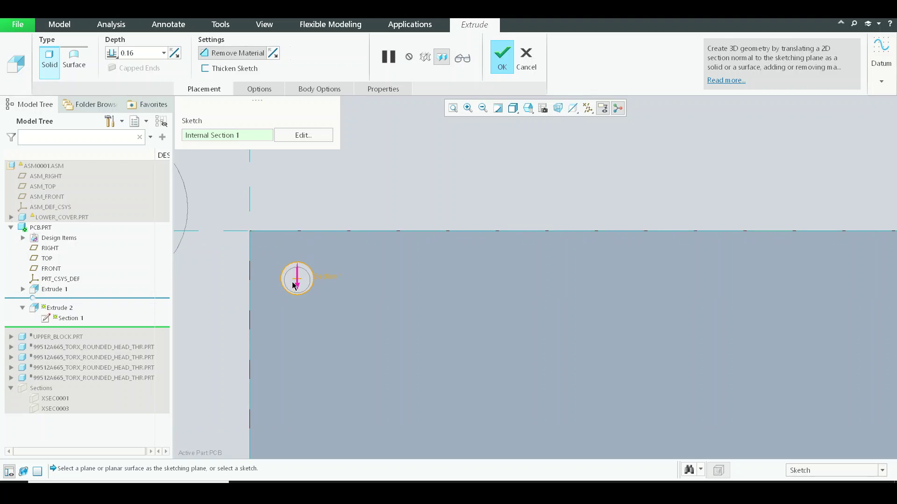
scroll(294, 285, "down", 5)
left_click(302, 135)
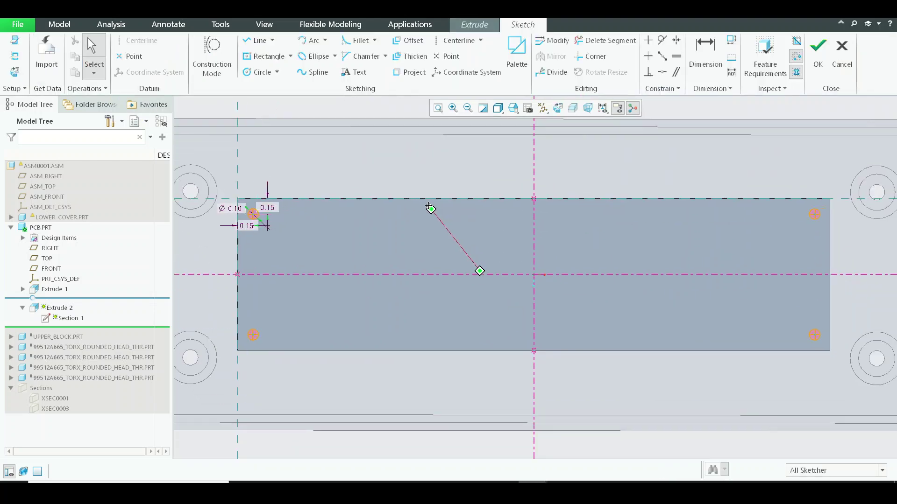
Step: Delete the two hole circles at the board's right end, and accept the revised sketch and Extrude 2
scroll(725, 327, "up", 4)
scroll(707, 326, "down", 5)
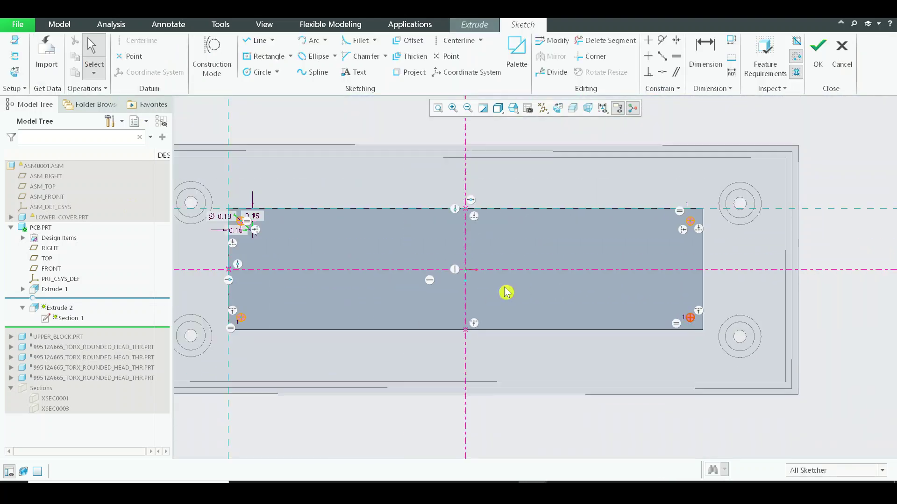
scroll(583, 210, "up", 2)
scroll(725, 227, "up", 1)
middle_click_drag(707, 180, 494, 136, "shift")
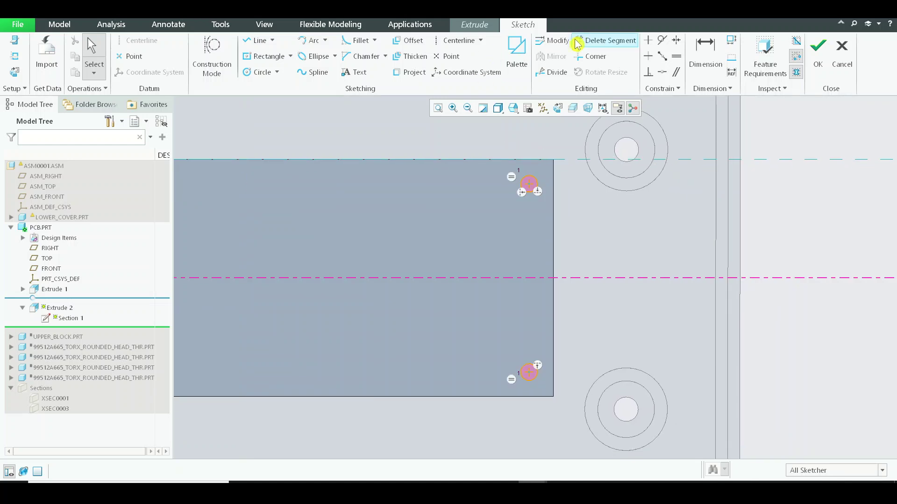
left_click(579, 42)
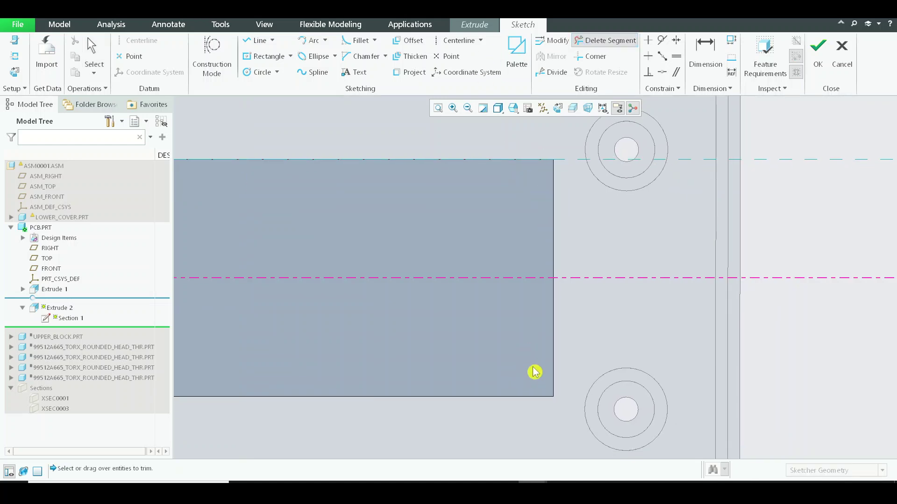
left_click(818, 55)
middle_click(516, 266)
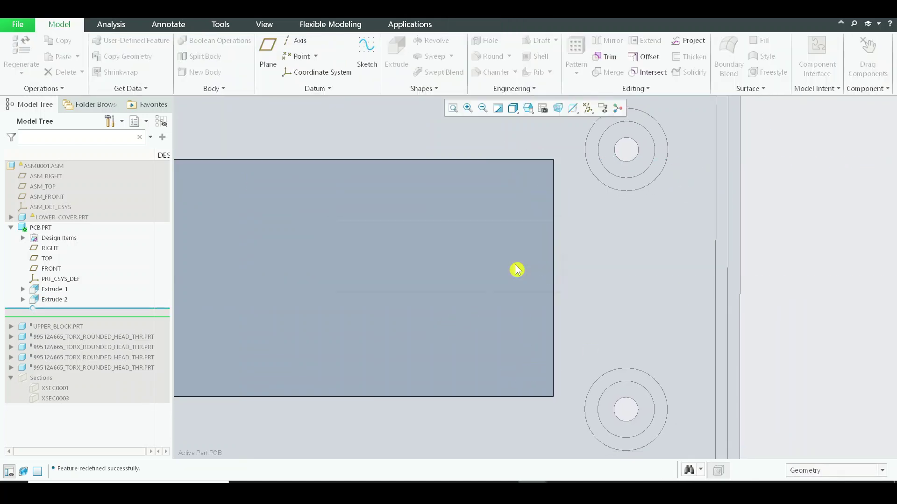
Step: Activate ASM0001.ASM and examine the board's upper-left hole against the small post's bore beneath it
left_click(58, 163)
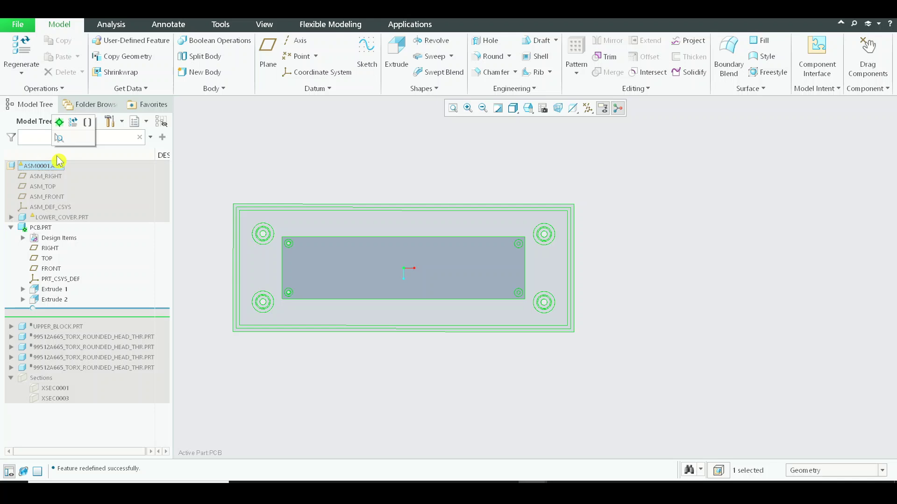
left_click(59, 122)
mouse_move(352, 216)
middle_mouse_down()
mouse_move(309, 237)
mouse_move(320, 224)
mouse_move(328, 263)
middle_mouse_up()
scroll(299, 248, "up", 6)
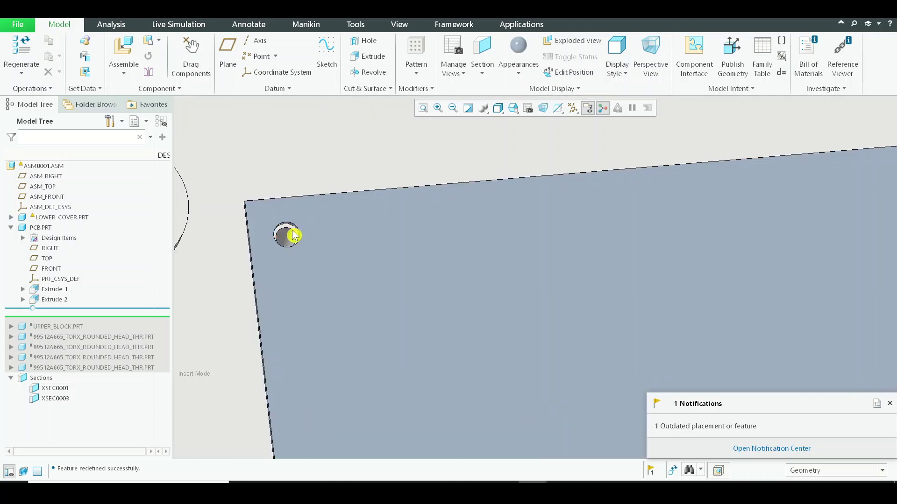
scroll(291, 230, "up", 5)
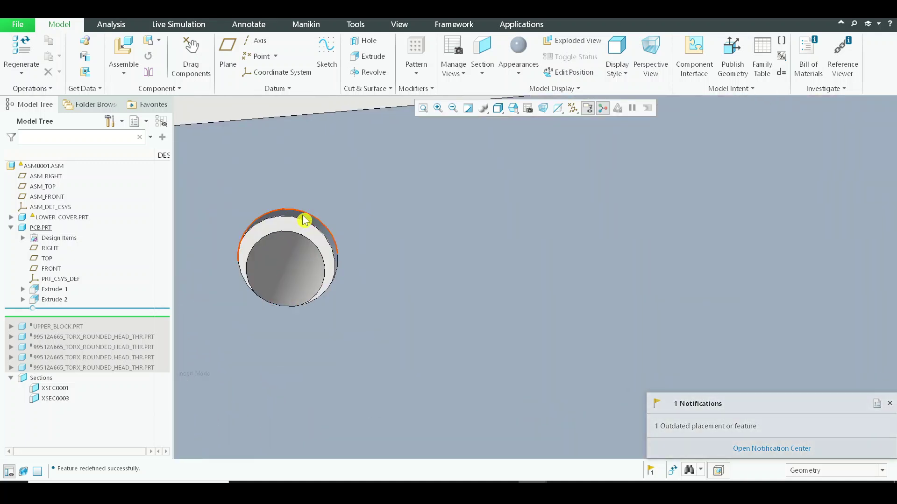
Step: Activate PCB.PRT in the assembly and reopen the section sketch of Extrude 2 from the upper-left hole
left_click(305, 220)
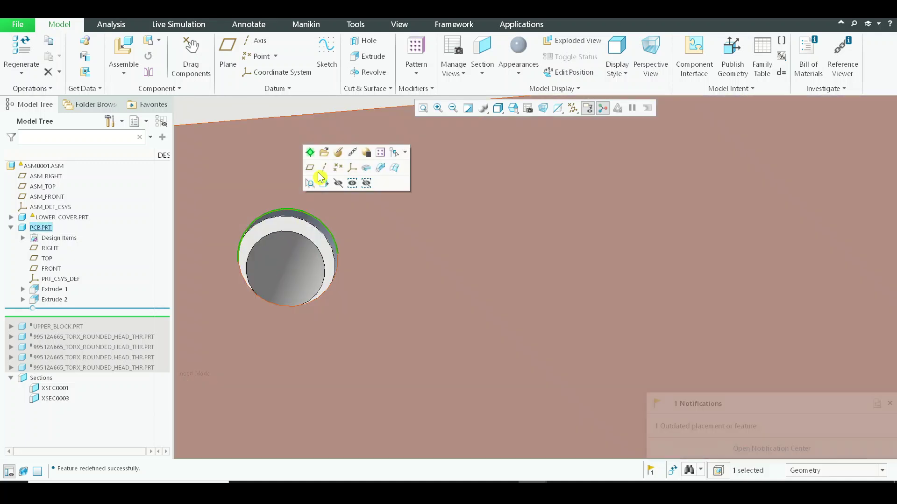
left_click(311, 153)
scroll(314, 224, "up", 3)
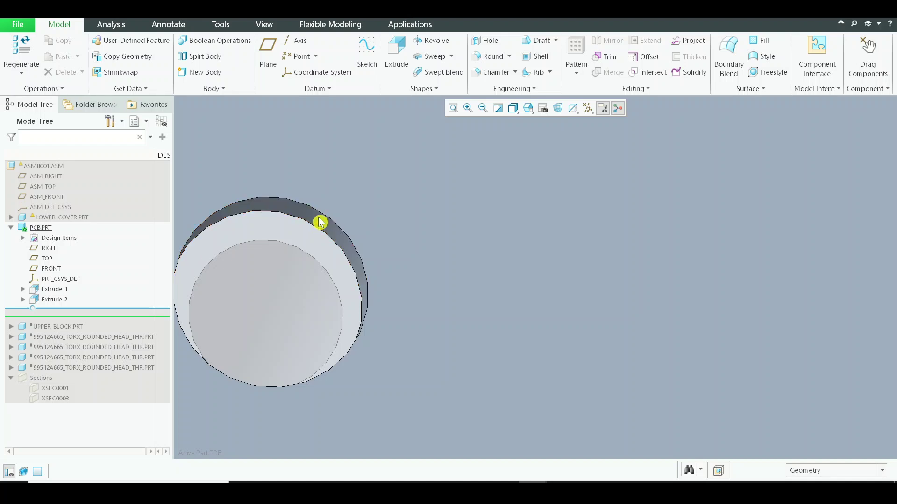
left_click(320, 224)
left_click(352, 157)
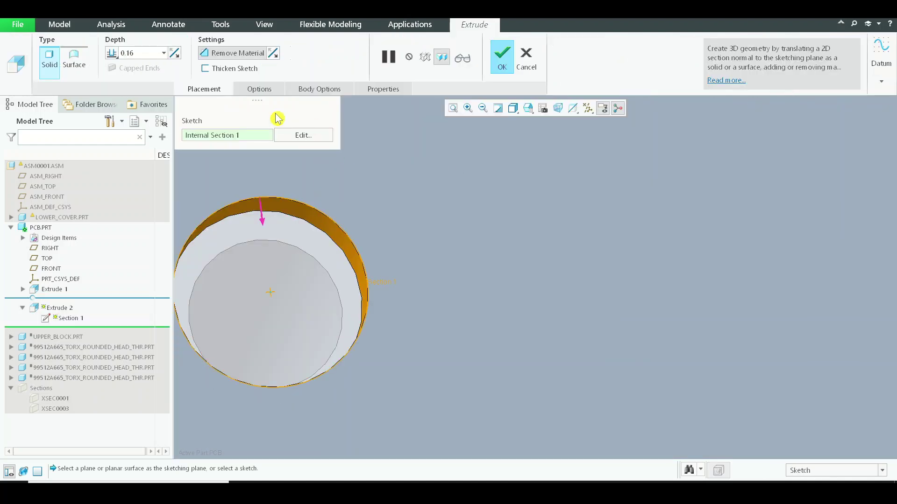
left_click(319, 140)
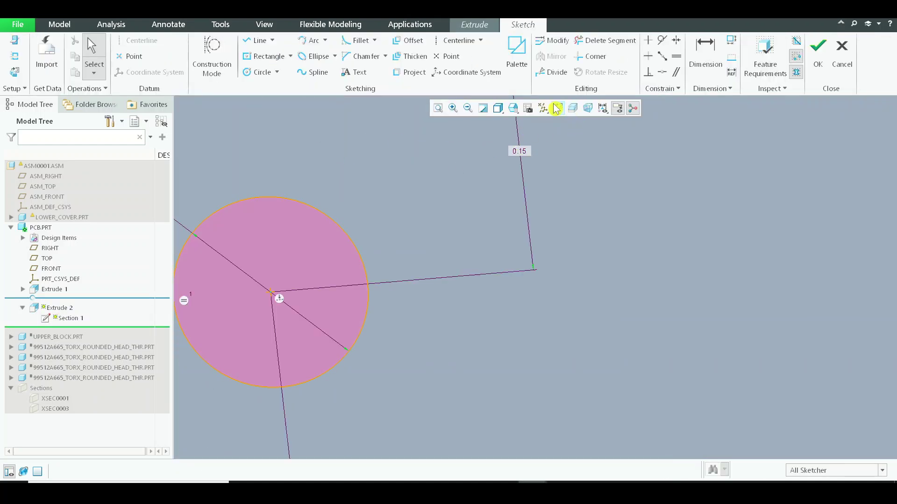
Step: Orient the hole sketch to 2D and set the display style to Hidden Line
left_click(555, 109)
left_click(498, 108)
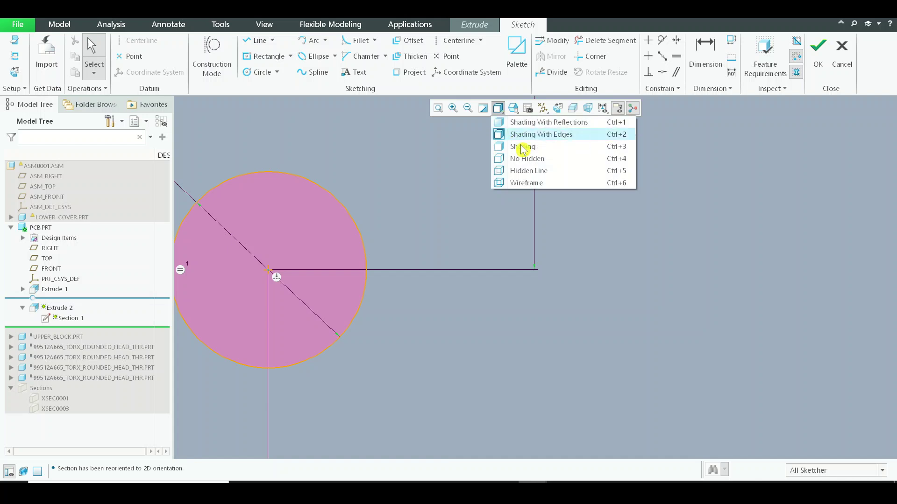
left_click(541, 183)
scroll(330, 269, "down", 3)
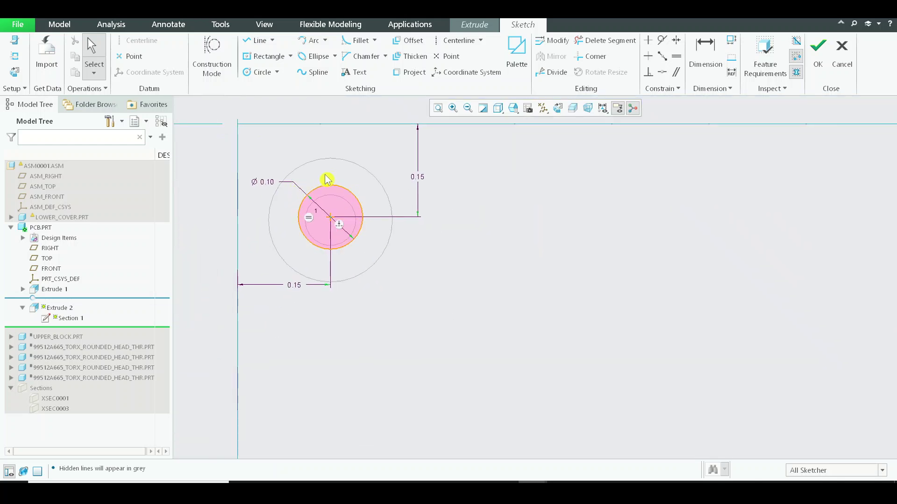
Step: Delete the remaining hole circles at the board's left end
left_click(609, 42)
left_click(358, 194)
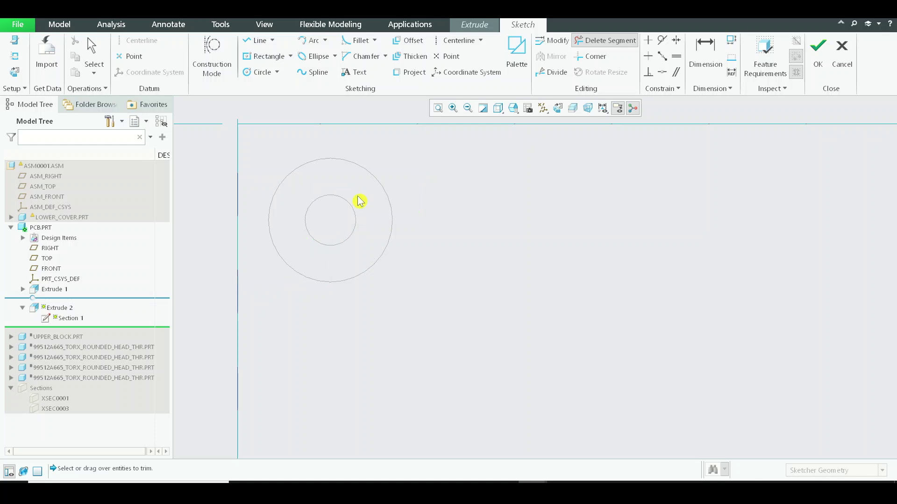
scroll(356, 197, "down", 4)
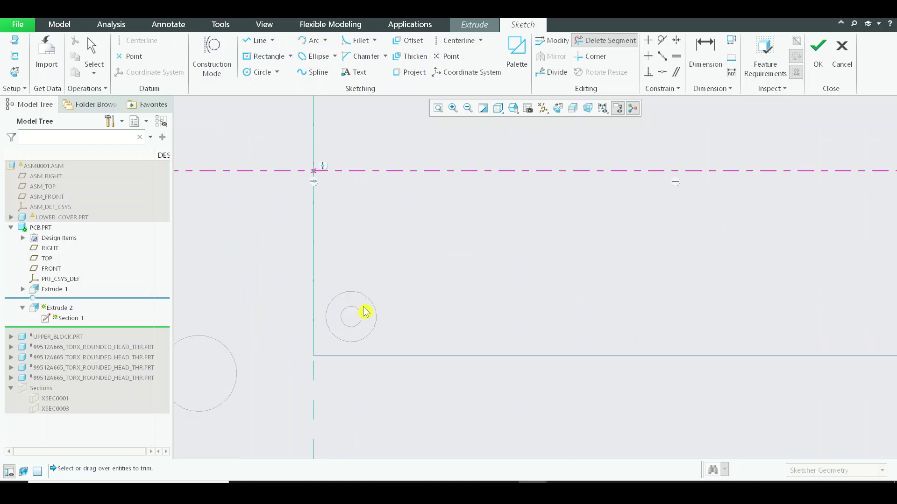
scroll(364, 311, "up", 5)
middle_click(382, 214)
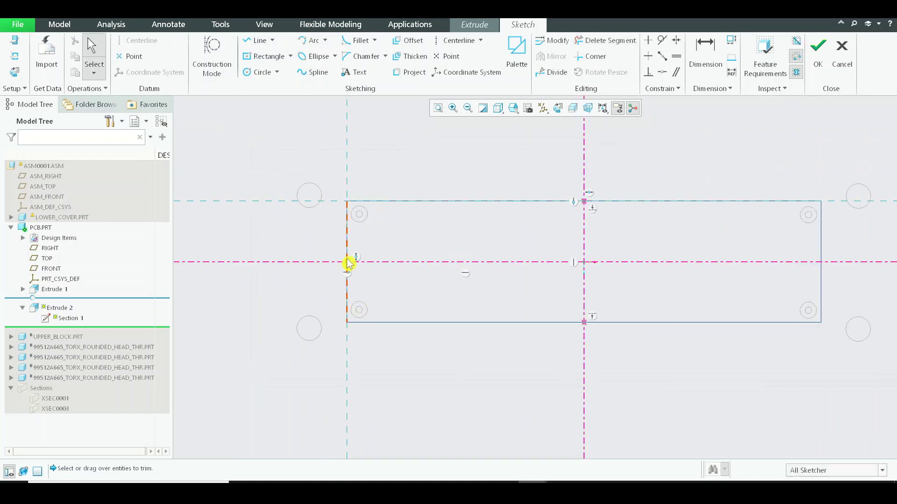
Step: Add the bores of the lower cover's two small posts at the board's left end as sketch references
scroll(315, 224, "down", 3)
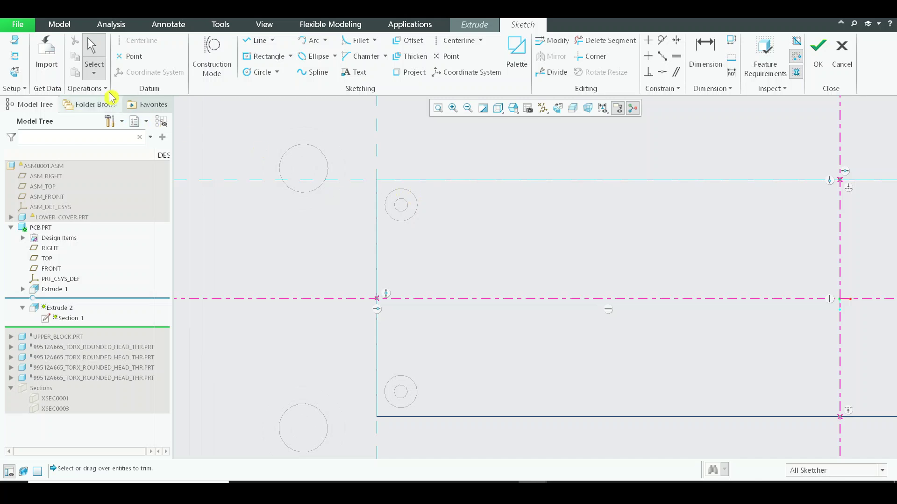
left_click(19, 62)
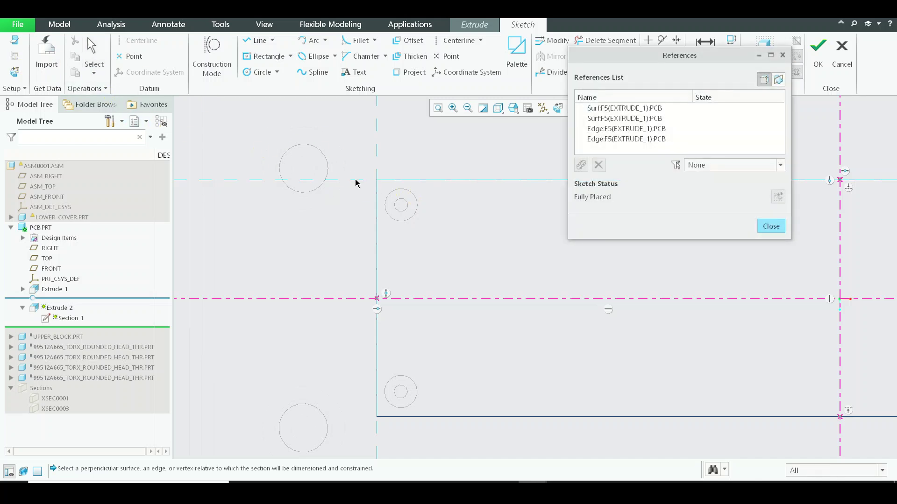
scroll(402, 213, "down", 3)
left_click(402, 213)
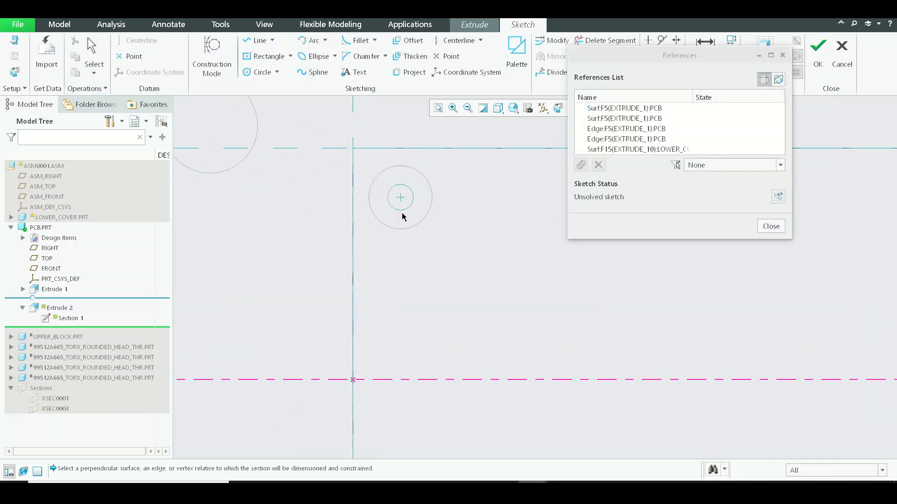
scroll(412, 214, "up", 5)
scroll(396, 342, "down", 3)
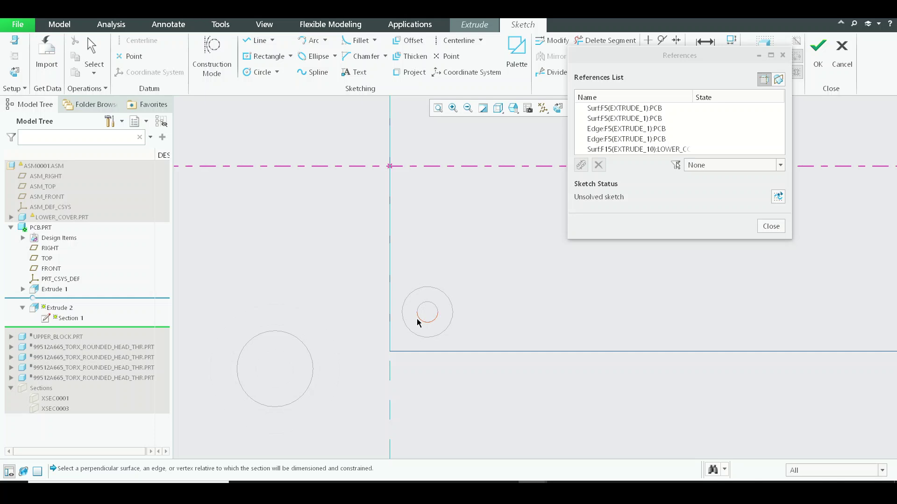
left_click(417, 319)
scroll(417, 320, "up", 5)
Step: Add the bores of the two small posts at the board's right end as references and finish the reference selection
scroll(667, 328, "down", 6)
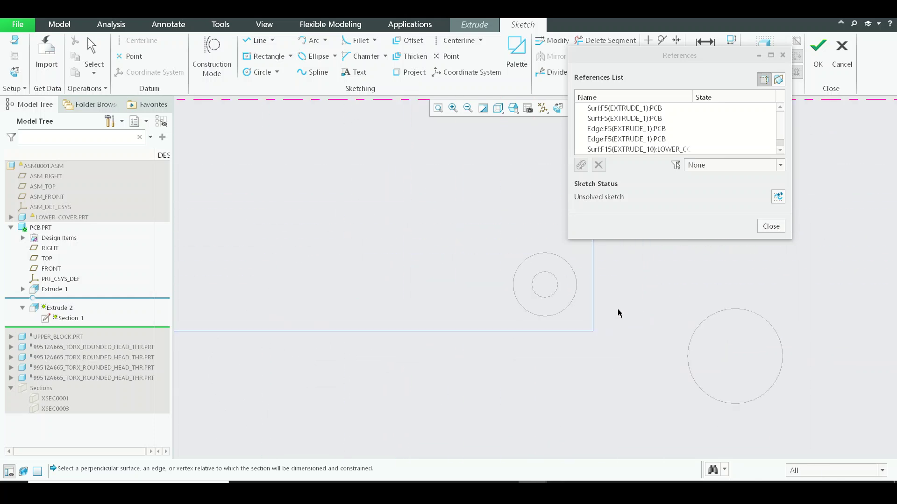
left_click(537, 292)
scroll(535, 292, "up", 3)
scroll(540, 192, "down", 3)
scroll(540, 191, "up", 3)
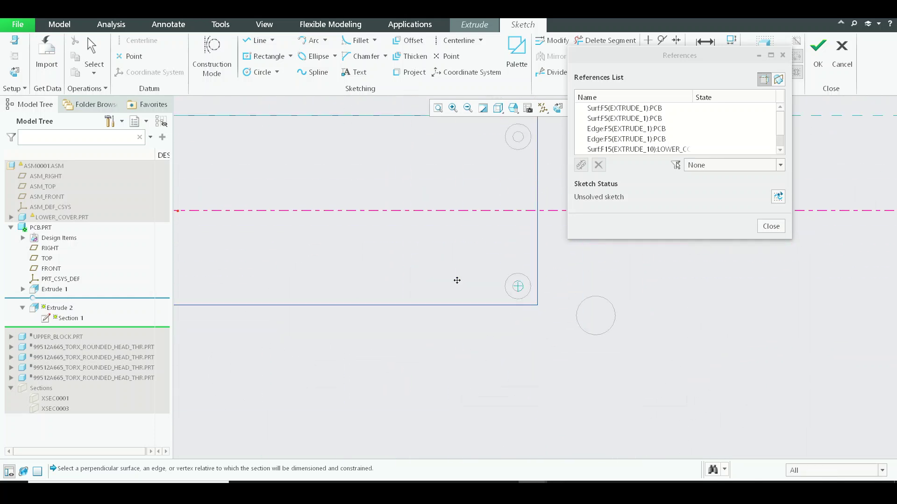
scroll(456, 280, "up", 2)
scroll(508, 205, "down", 3)
scroll(506, 206, "down", 1)
scroll(500, 270, "up", 3)
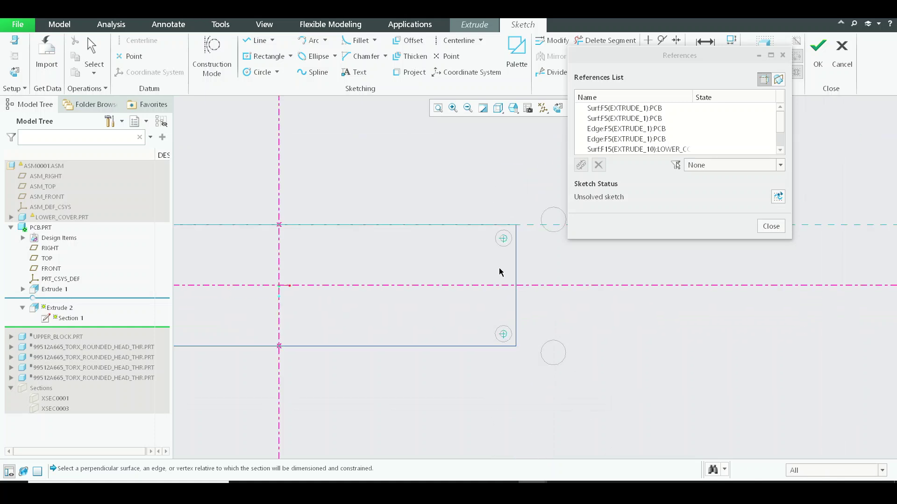
left_click(771, 226)
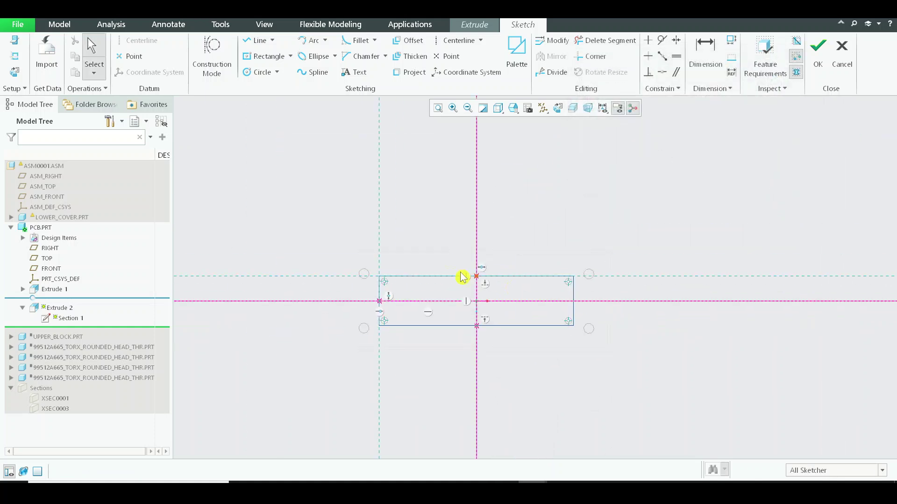
Step: Sketch a circle concentric with the upper-left post's bore and set its diameter to 0.10
left_click(260, 71)
scroll(377, 280, "down", 6)
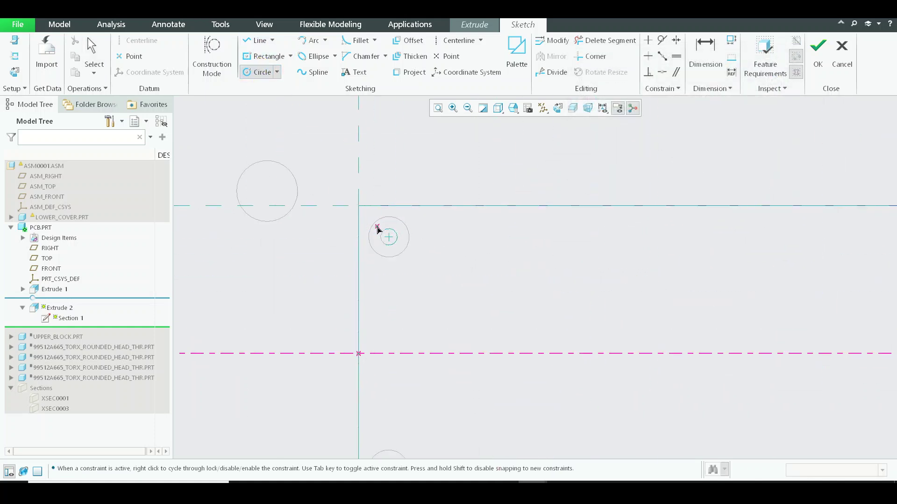
left_click(438, 226)
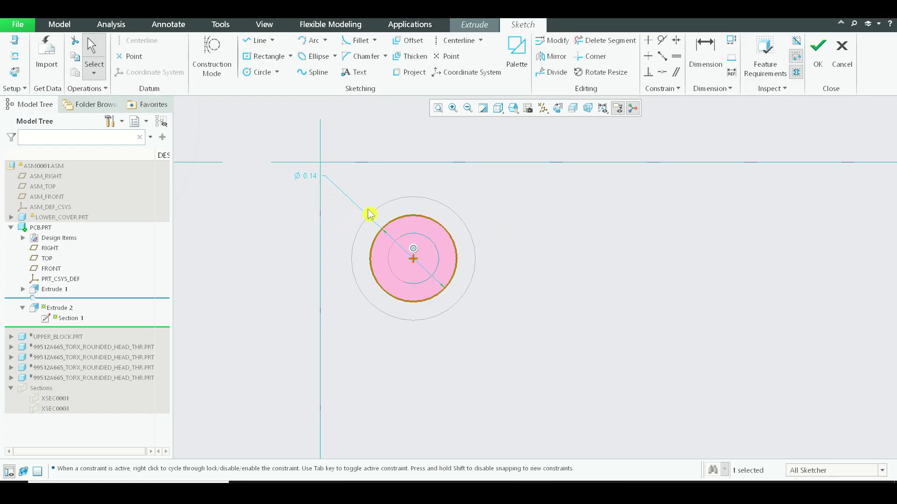
double_click(307, 180)
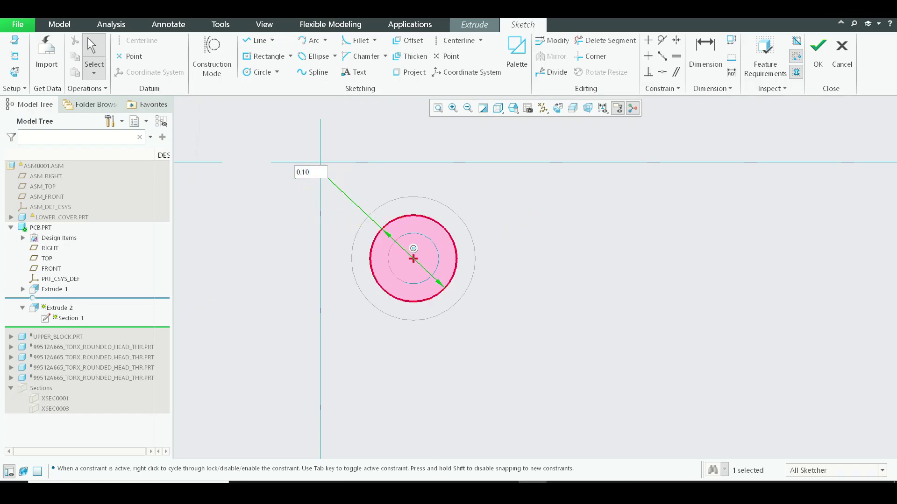
type("0.10")
key("Return")
scroll(321, 247, "up", 6)
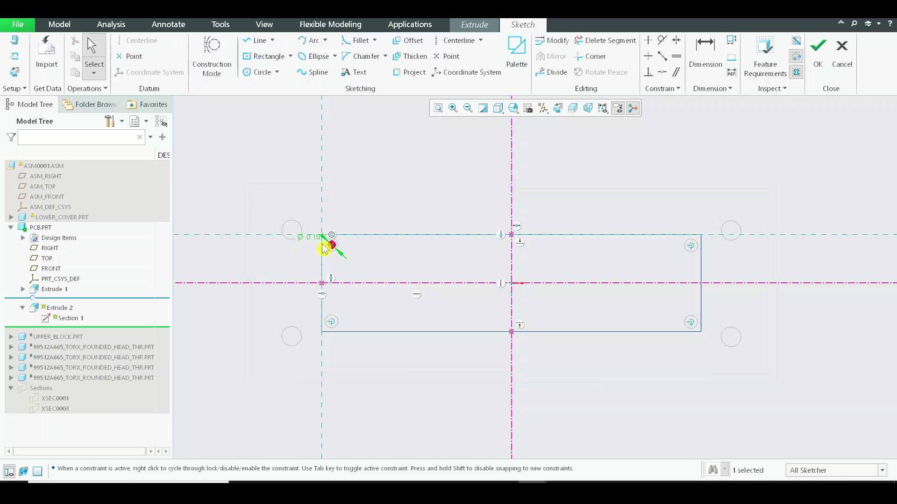
Step: Sketch a hole circle concentric with the small post's bore at the board's upper-right corner
left_click(262, 73)
scroll(682, 243, "down", 6)
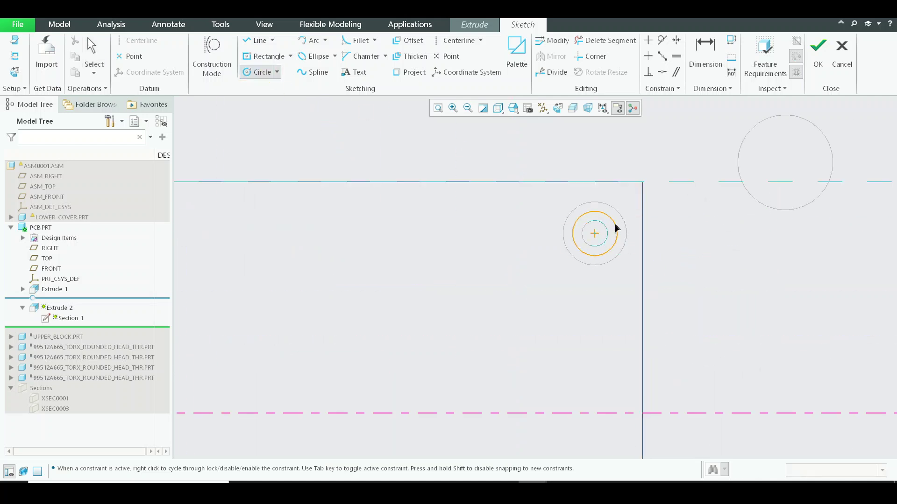
left_click(612, 228)
scroll(620, 228, "up", 4)
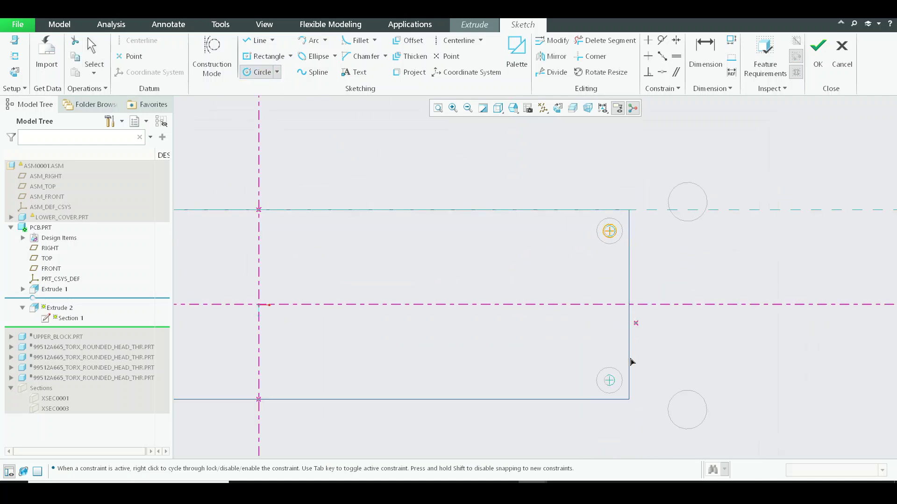
scroll(630, 362, "down", 4)
middle_click(594, 395)
Step: Sketch matching hole circles concentric with the lower-right and lower-left post bores
left_click(262, 72)
scroll(605, 417, "down", 3)
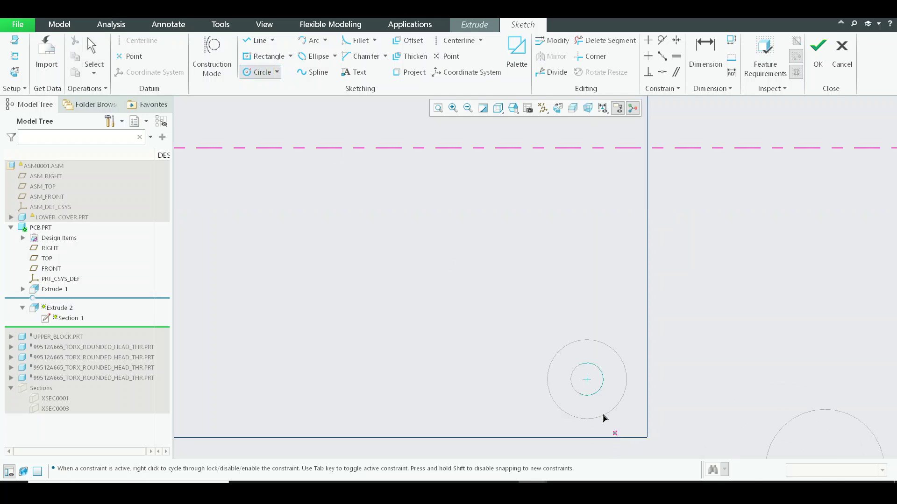
left_click(602, 353)
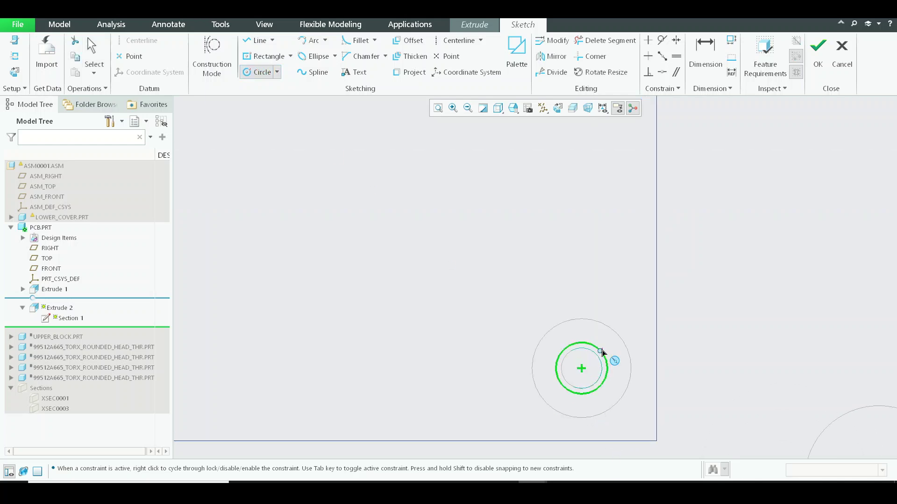
scroll(602, 354, "up", 4)
scroll(256, 346, "down", 4)
scroll(255, 345, "down", 2)
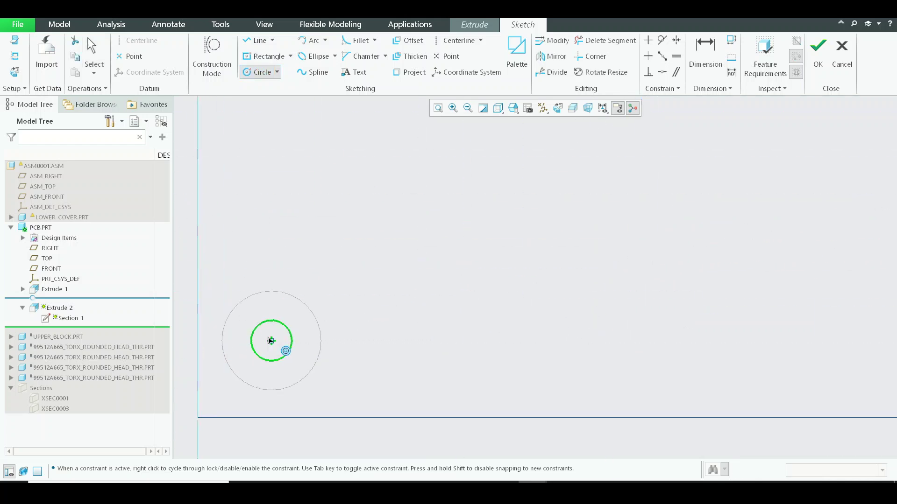
left_click(282, 317)
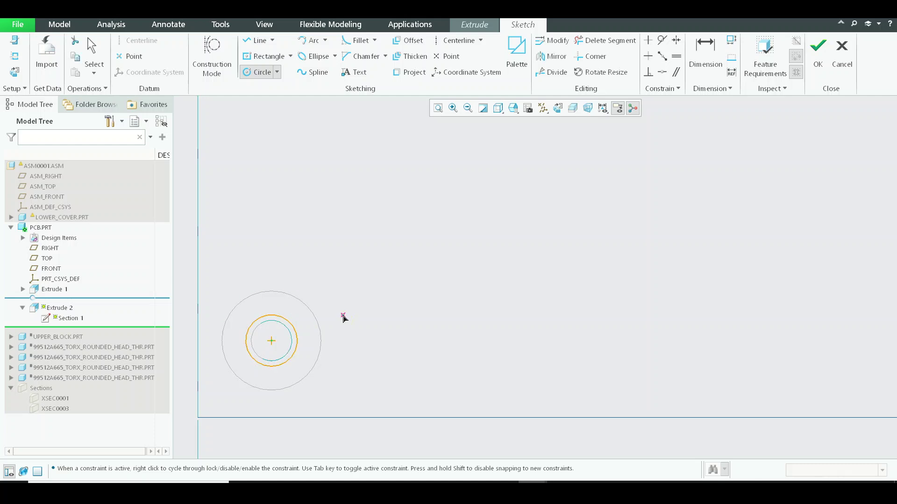
Step: Accept the hole sketch and the Extrude 2 cut, and set the display style to Shading With Edges
left_click(818, 49)
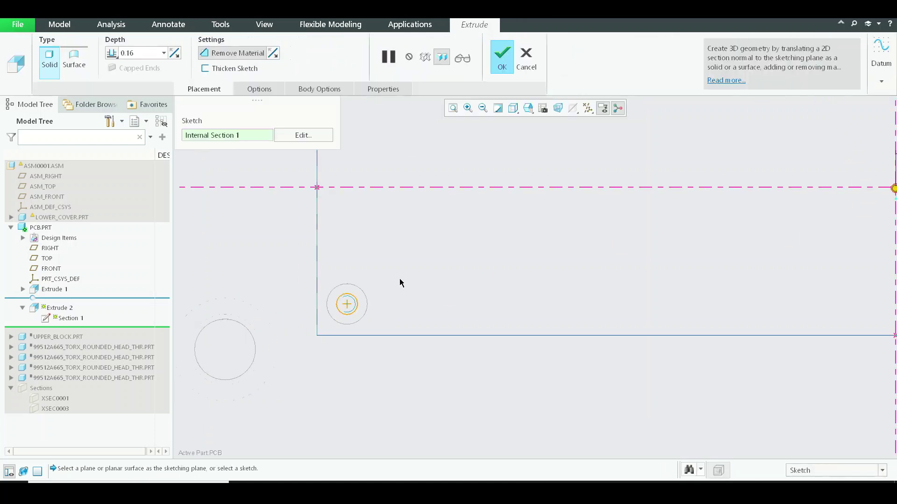
middle_click(400, 280)
left_click(513, 108)
left_click(555, 134)
scroll(379, 292, "up", 3)
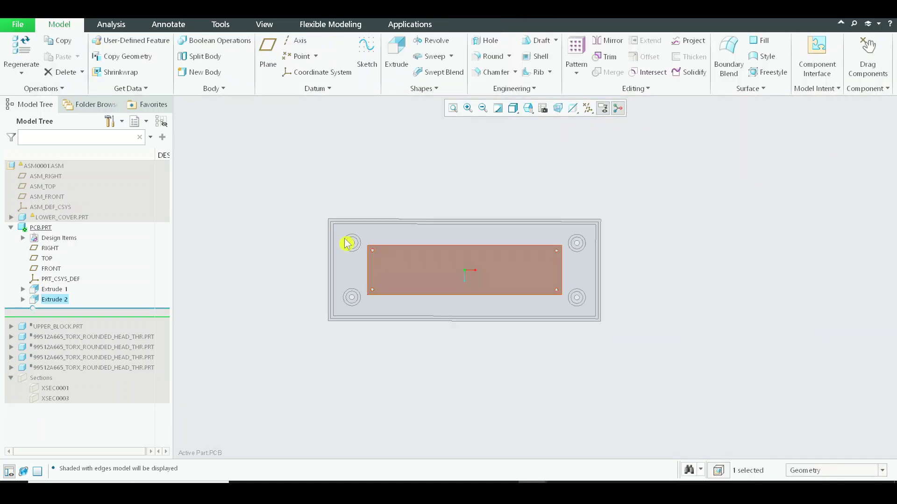
mouse_move(344, 341)
middle_mouse_down()
mouse_move(376, 277)
mouse_move(423, 292)
mouse_move(430, 280)
middle_mouse_up()
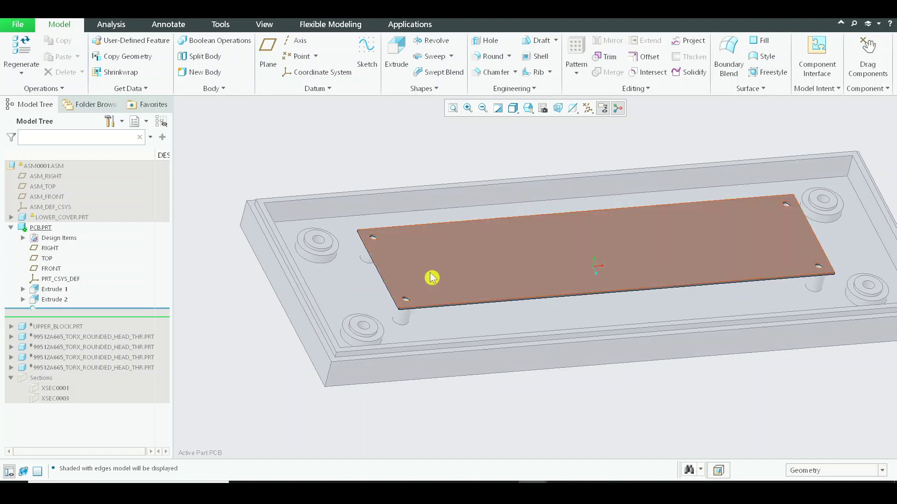
Step: Activate ASM0001.ASM and open the board's component placement for redefinition
left_click(54, 168)
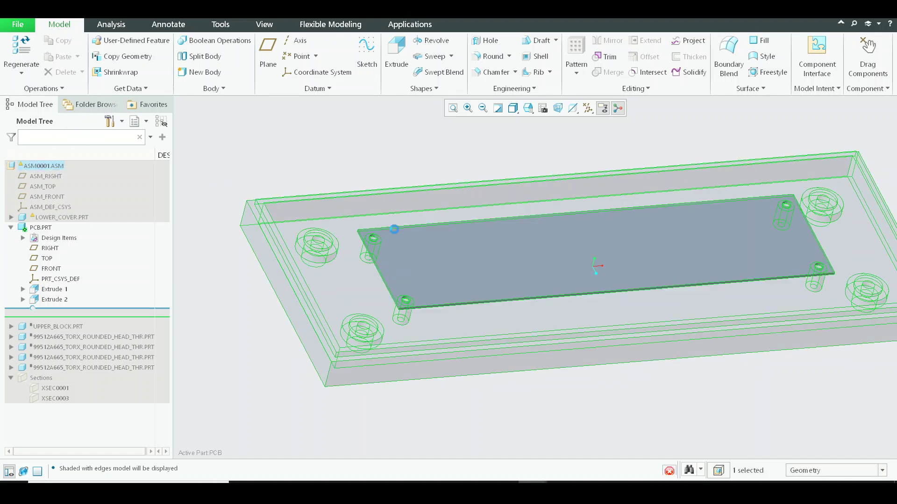
left_click(438, 260)
left_click(467, 202)
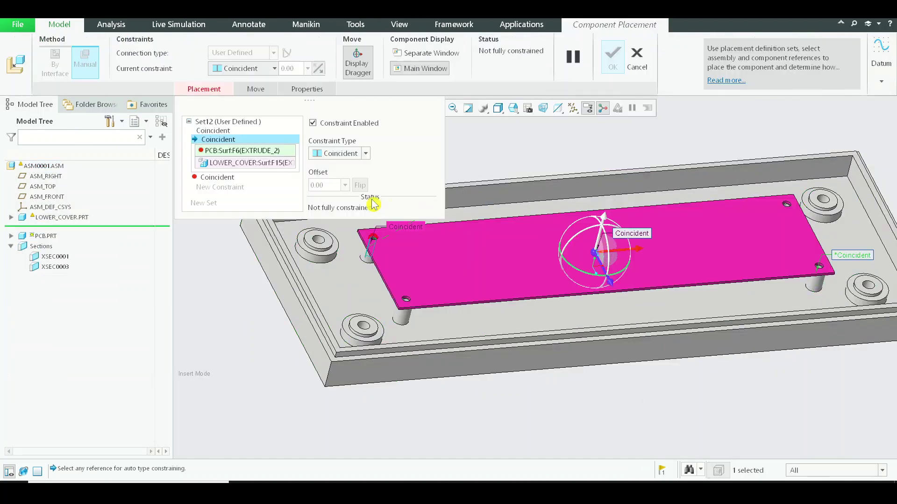
Step: Delete all of the board's existing Coincident placement constraints
right_click(216, 139)
left_click(237, 146)
right_click(228, 140)
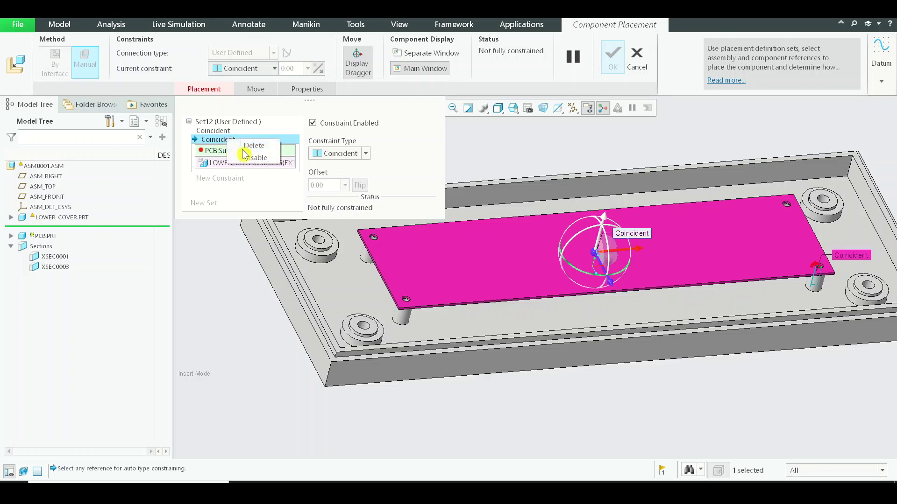
left_click(252, 146)
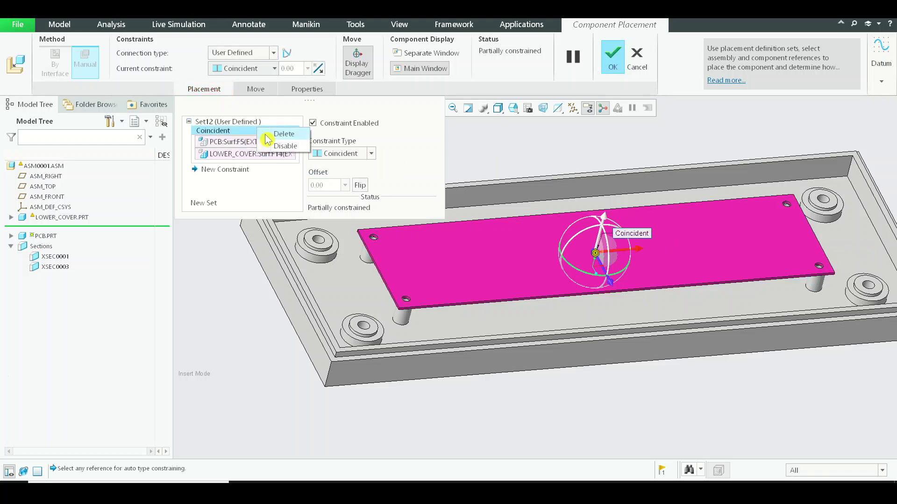
left_click(282, 134)
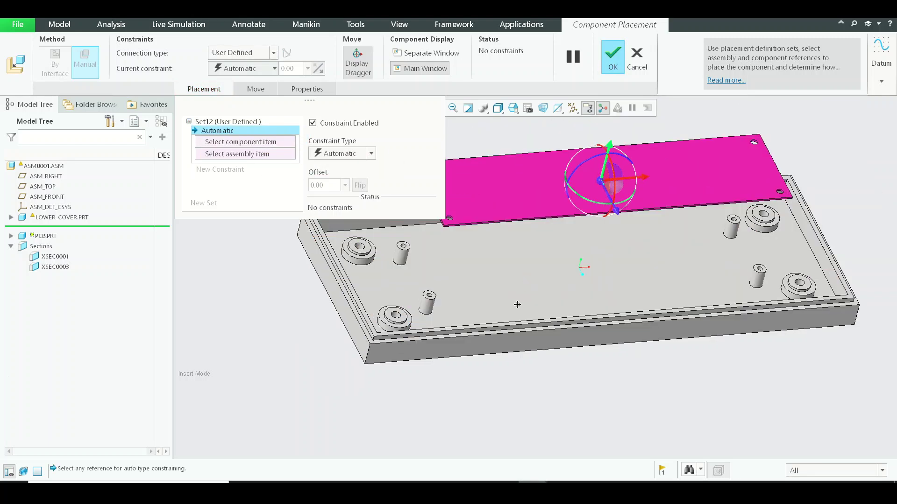
Step: Constrain the board's underside Coincident with the top face of a small post on the lower cover
middle_click_drag(517, 305, 486, 306)
left_click(510, 237)
scroll(392, 368, "down", 2)
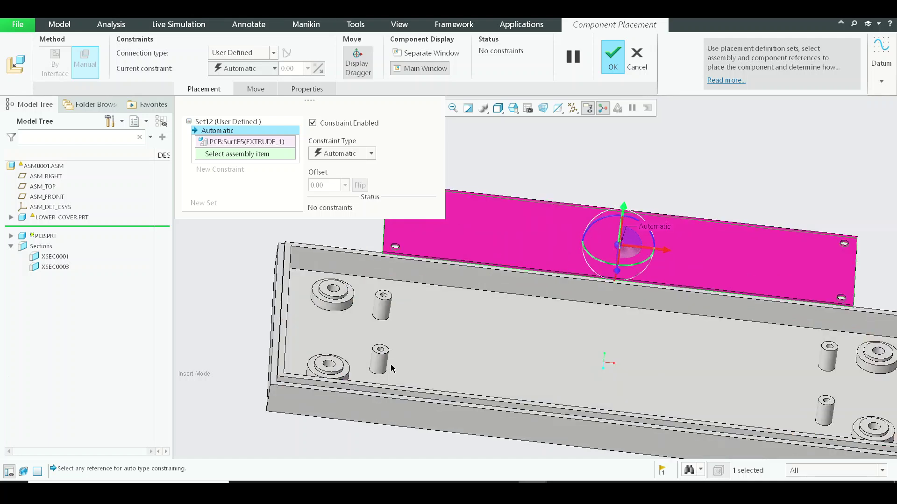
scroll(390, 360, "down", 3)
left_click(387, 345)
scroll(386, 339, "up", 4)
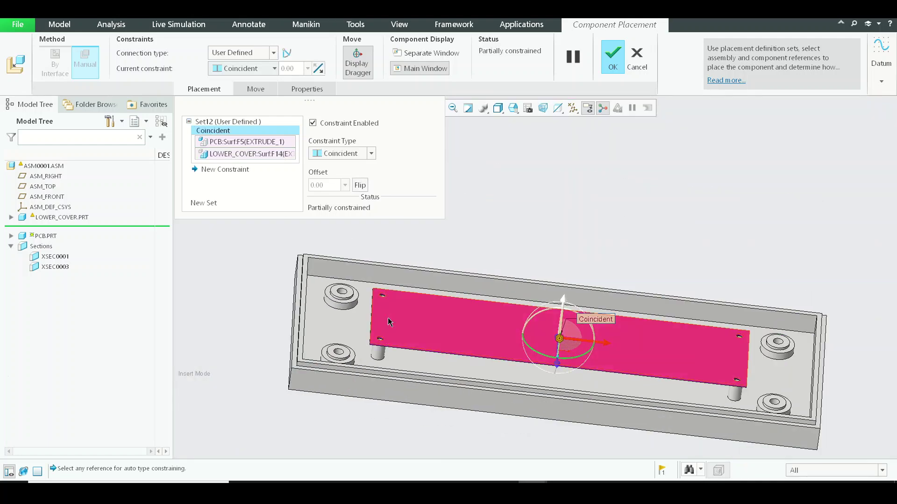
Step: Constrain the board's upper-left hole Coincident with the bore of the small post beneath it
scroll(388, 323, "down", 5)
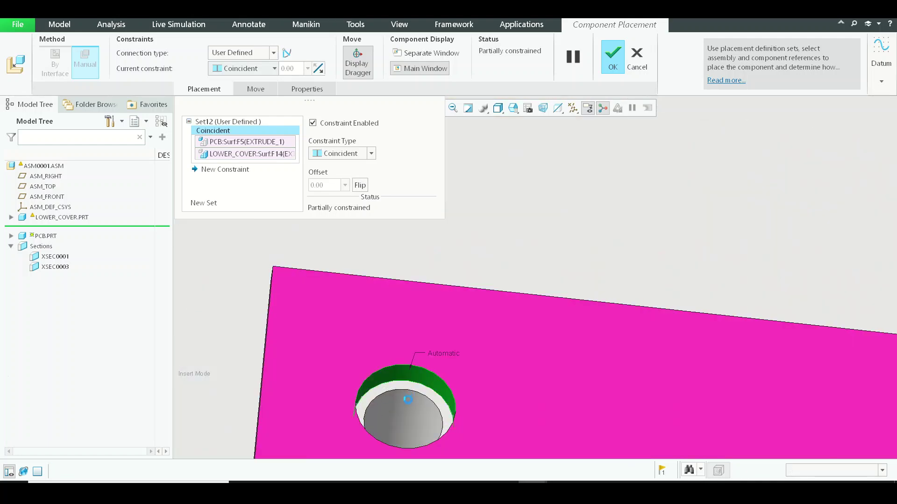
left_click(407, 400)
scroll(379, 369, "up", 6)
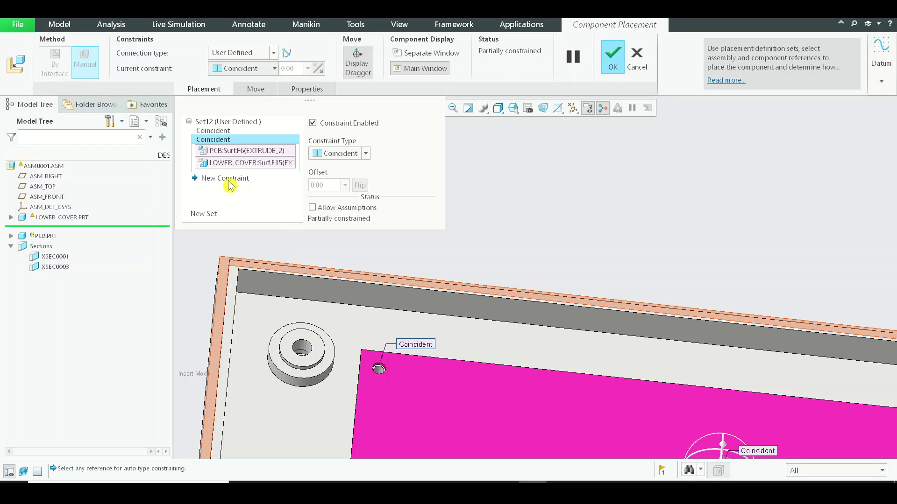
Step: Add a constraint between the board's lower-right hole and its post's bore, and set the constraint type to Oriented
left_click(229, 186)
scroll(607, 327, "up", 4)
scroll(686, 323, "down", 6)
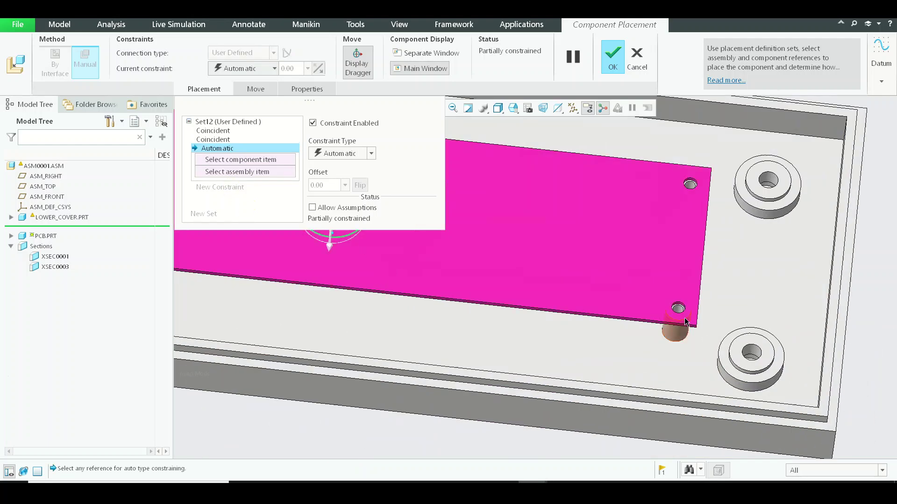
scroll(626, 304, "down", 5)
left_click(562, 361)
left_click(574, 323)
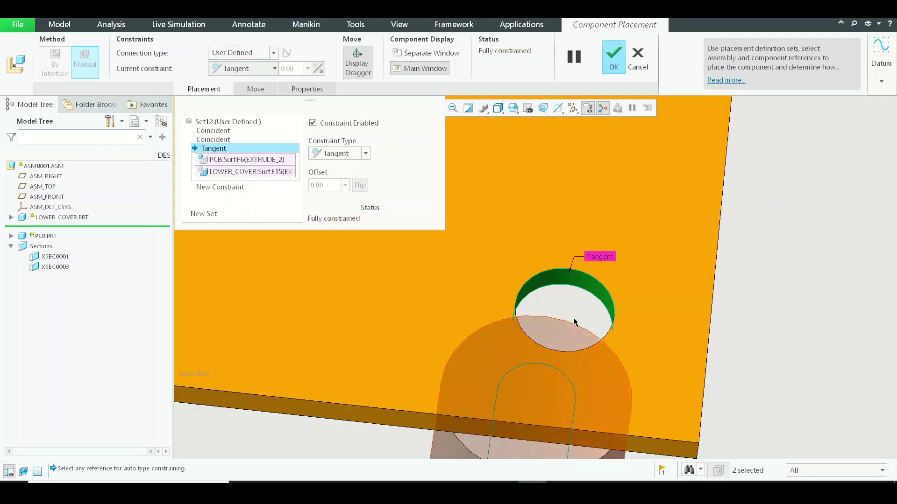
scroll(575, 322, "up", 5)
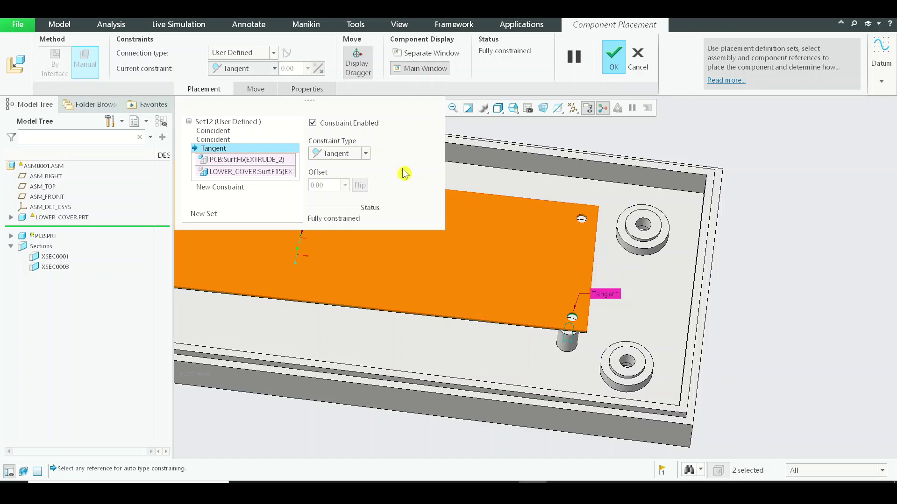
mouse_move(578, 243)
middle_mouse_down()
mouse_move(550, 231)
mouse_move(580, 237)
middle_mouse_up()
left_click(357, 152)
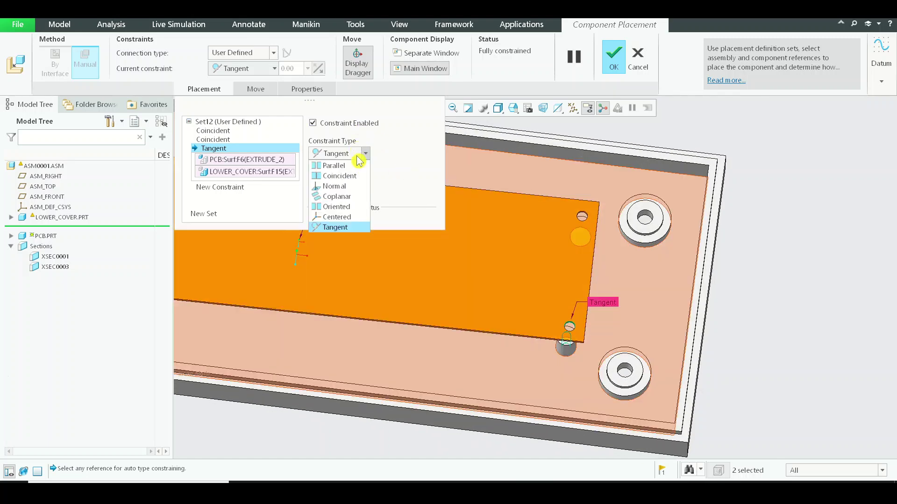
left_click(360, 178)
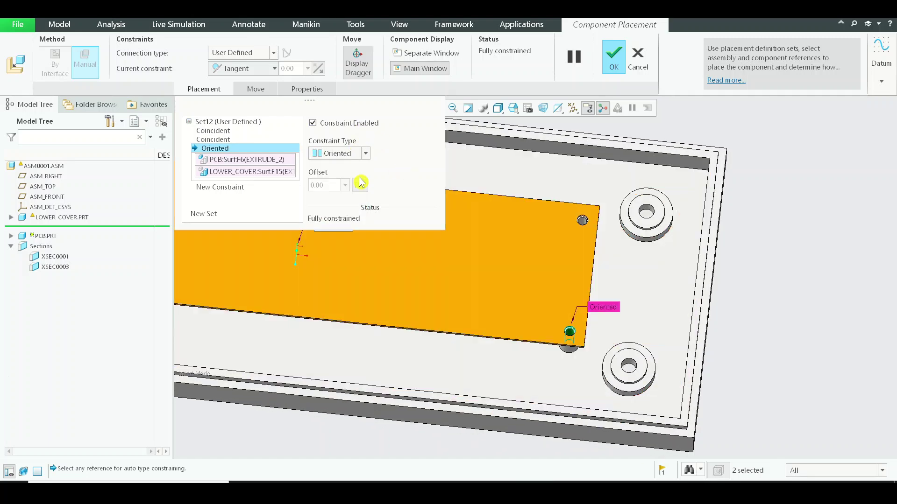
Step: Check the board's seating on the posts, then accept its placement with the two Coincident and one Oriented constraints
middle_click_drag(615, 278, 741, 263, "shift")
scroll(659, 269, "up", 3)
middle_click_drag(620, 260, 685, 290, "shift")
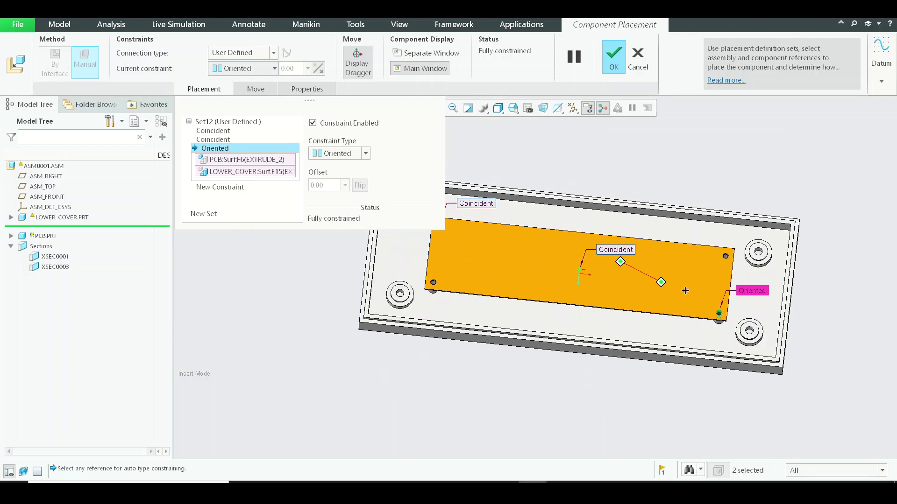
scroll(445, 295, "down", 3)
middle_click(445, 293)
scroll(434, 283, "up", 5)
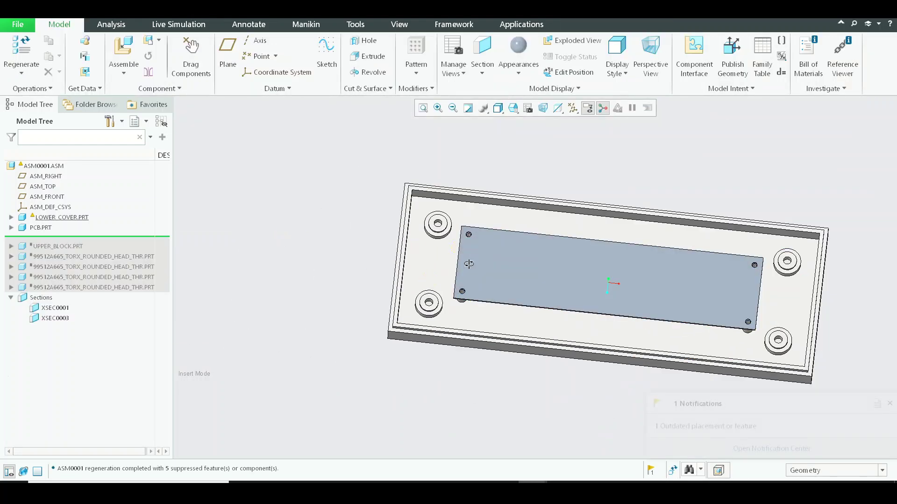
middle_click_drag(468, 264, 433, 270)
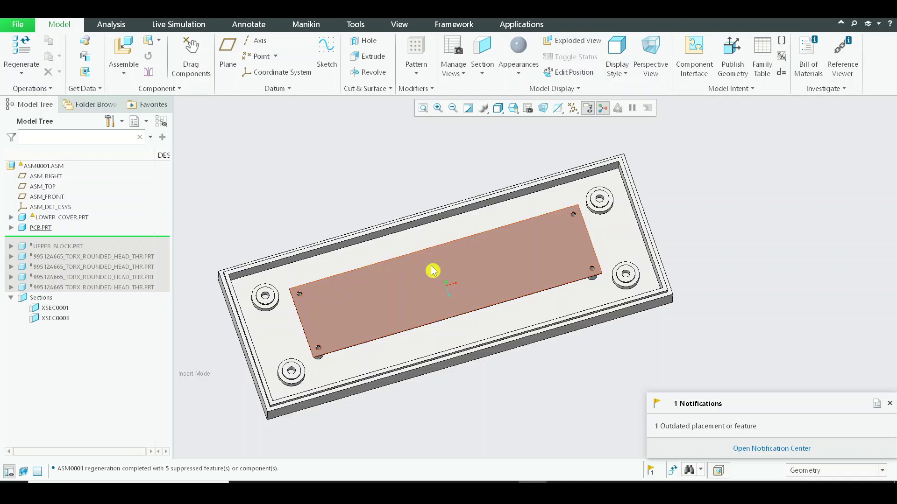
Step: Regenerate ASM0001.ASM and move the insertion marker below the last screw to resume the upper block and all four screws
left_click(45, 166)
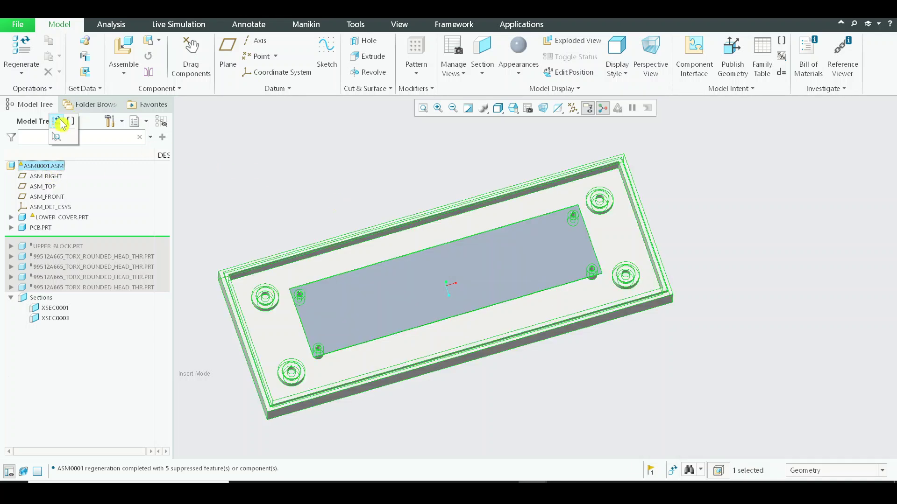
left_click_drag(75, 241, 85, 291)
mouse_move(458, 242)
middle_mouse_down()
mouse_move(502, 279)
mouse_move(265, 302)
mouse_move(391, 156)
middle_mouse_up()
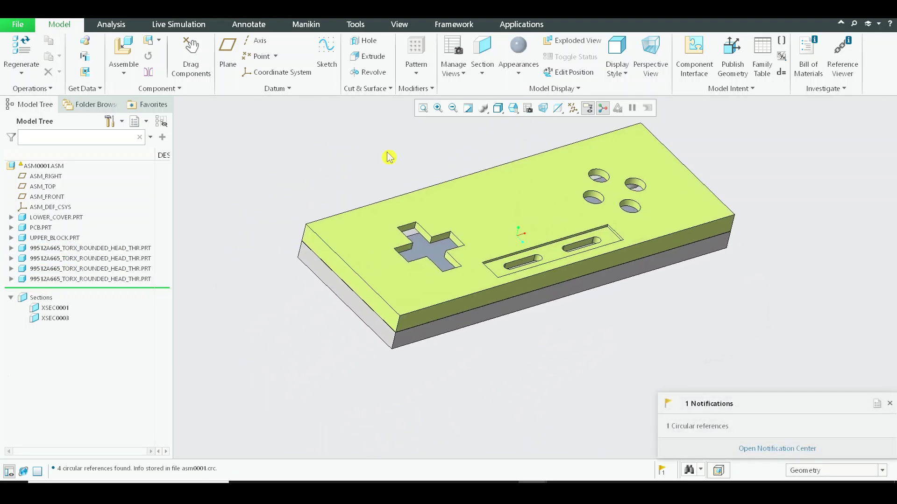
Step: Apply a brass-coloured metal appearance from the std-metals.dmt library to the circuit board through the cross-shaped opening
left_click(397, 24)
left_click(119, 51)
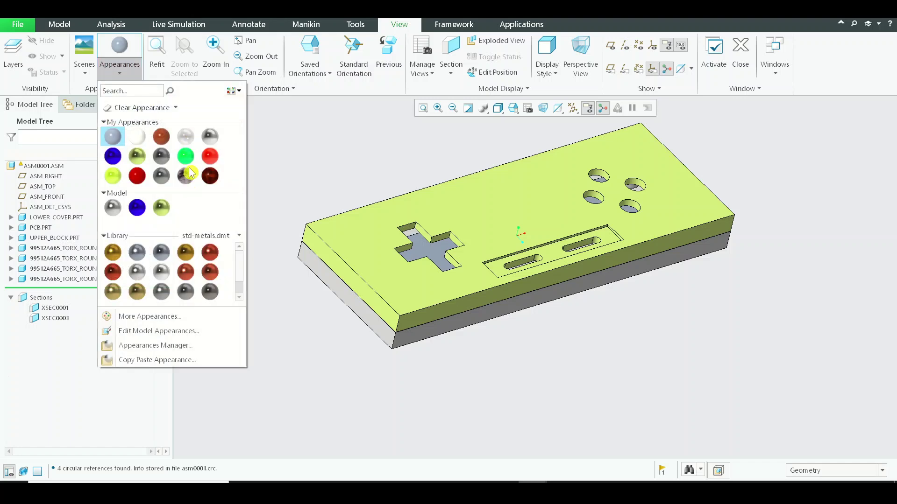
scroll(198, 289, "down", 1)
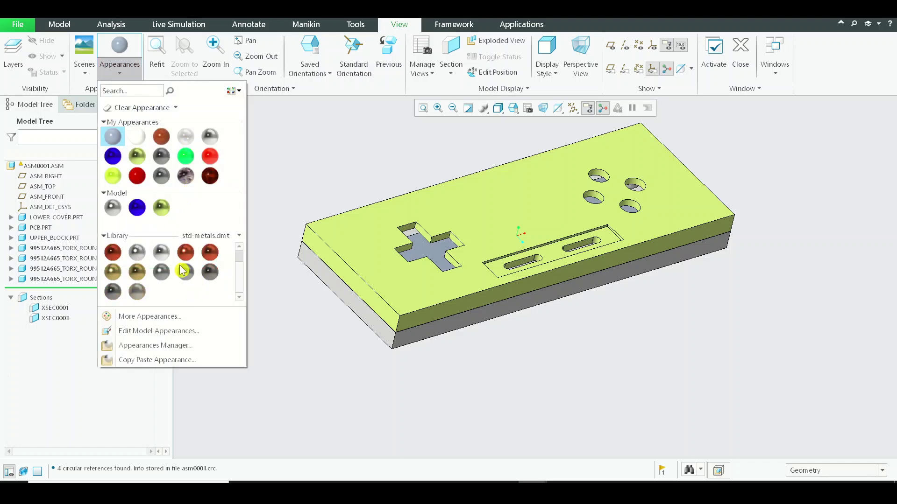
scroll(182, 271, "up", 1)
left_click(117, 292)
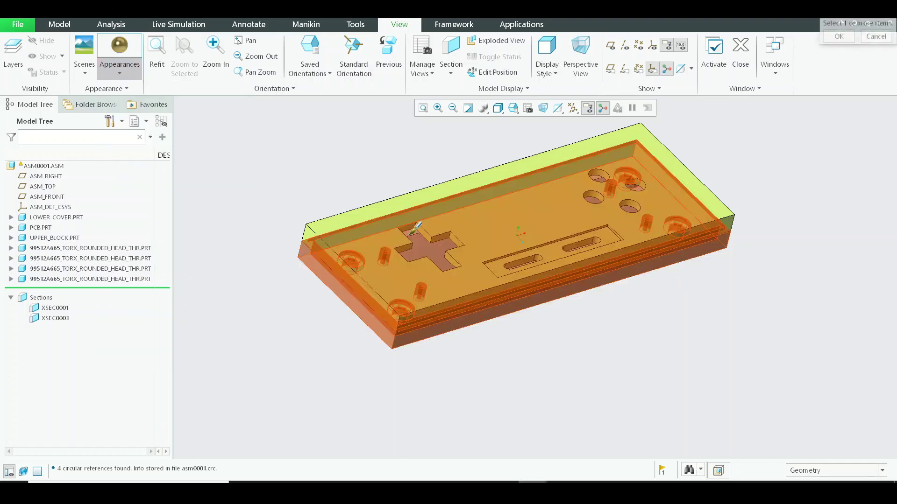
left_click(433, 248)
middle_click(379, 178)
middle_click_drag(439, 194, 423, 183)
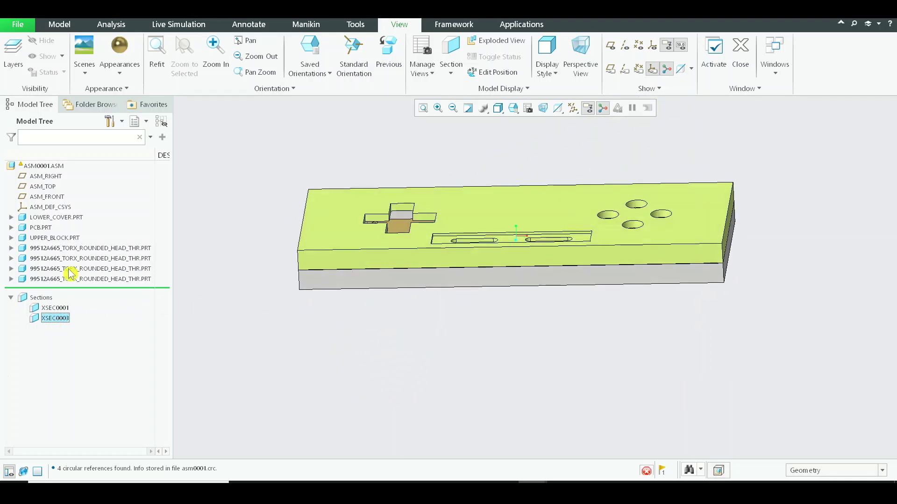
Step: Activate cross section XSEC0003 and orient the assembly to face the cut through the screws
left_click(56, 307)
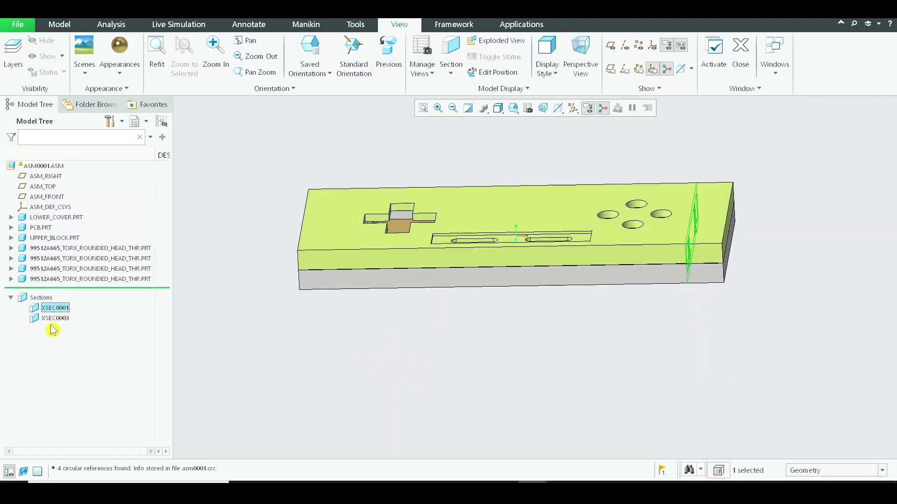
left_click(61, 254)
middle_click_drag(360, 250, 552, 235)
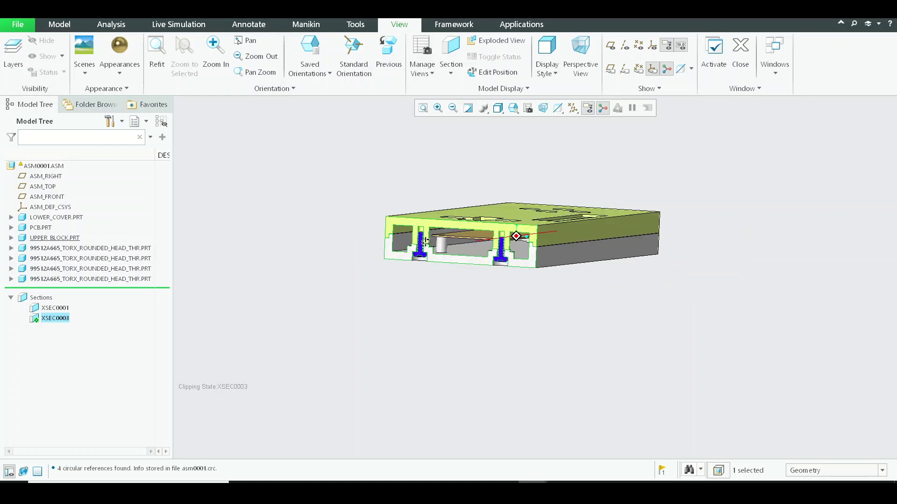
mouse_move(428, 293)
middle_mouse_down()
mouse_move(409, 297)
mouse_move(420, 304)
middle_mouse_up()
Step: Redefine section XSEC0003 by moving its plane to an offset of 2.72 from ASM_RIGHT, through the board's small posts
left_click(50, 318)
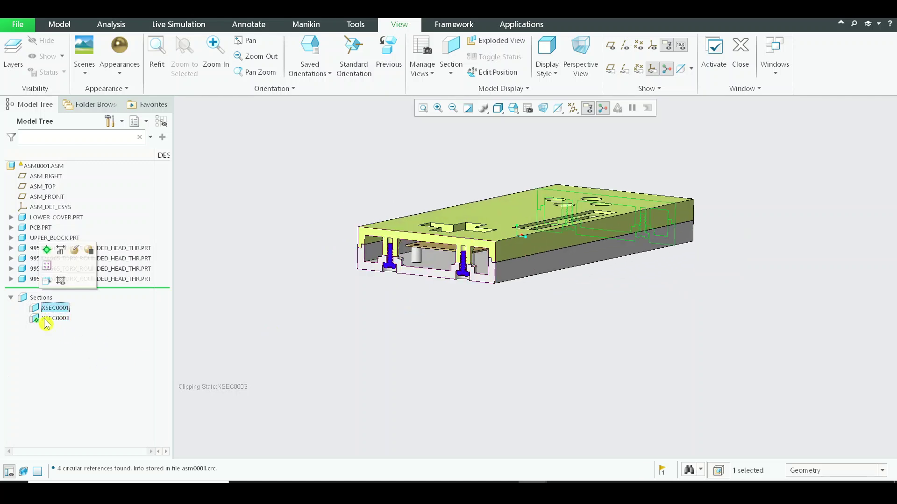
left_click(78, 261)
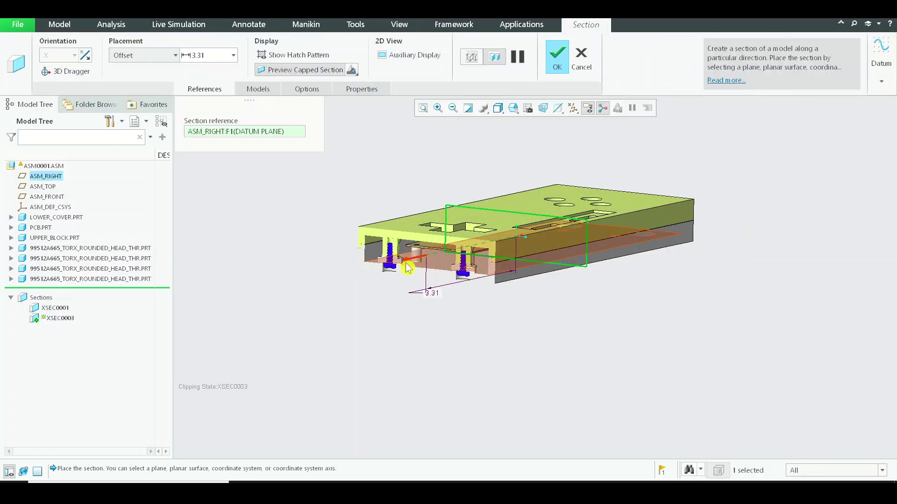
left_click_drag(407, 261, 430, 252)
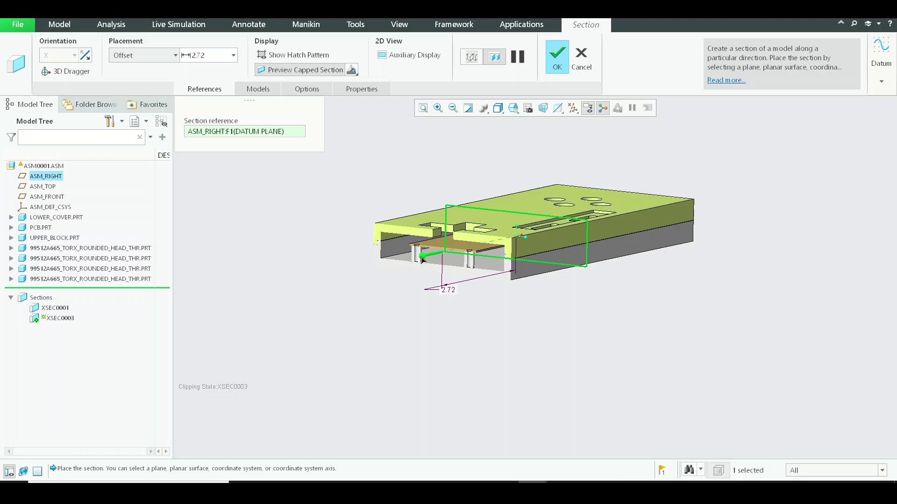
Step: Examine in the section how the board's holes line up with the bores of the small posts and how the board rests on them
scroll(430, 252, "up", 6)
scroll(439, 219, "up", 3)
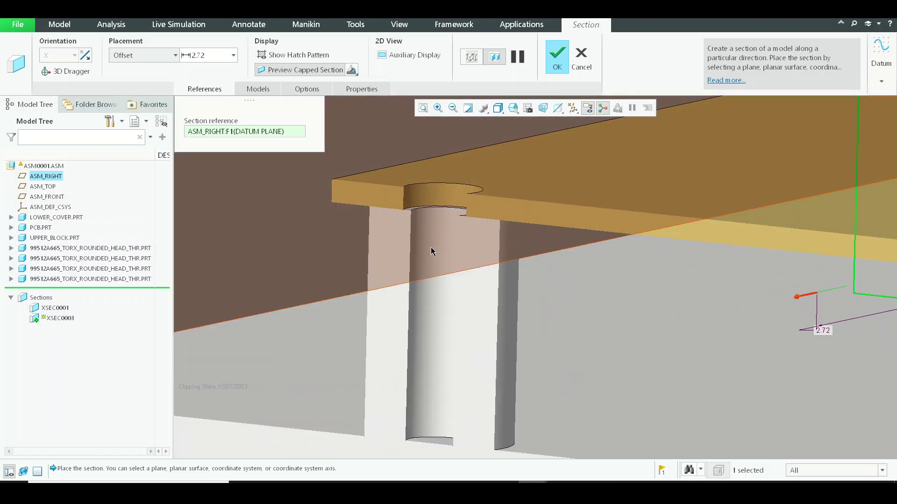
scroll(426, 257, "down", 8)
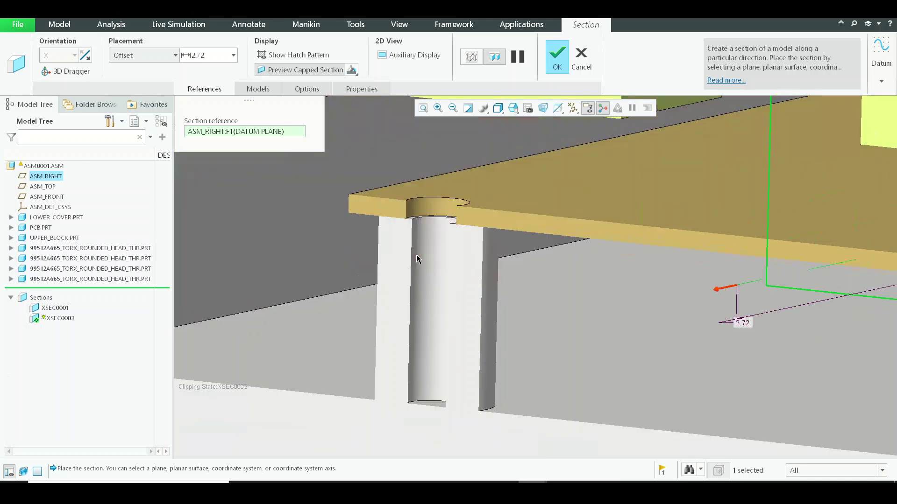
scroll(426, 258, "down", 1)
middle_click_drag(421, 260, 370, 302)
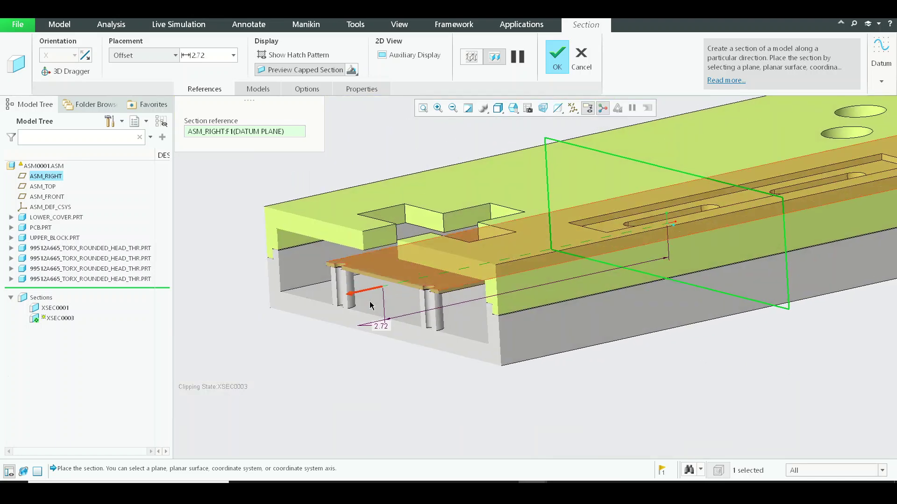
scroll(360, 296, "up", 4)
scroll(366, 281, "down", 4)
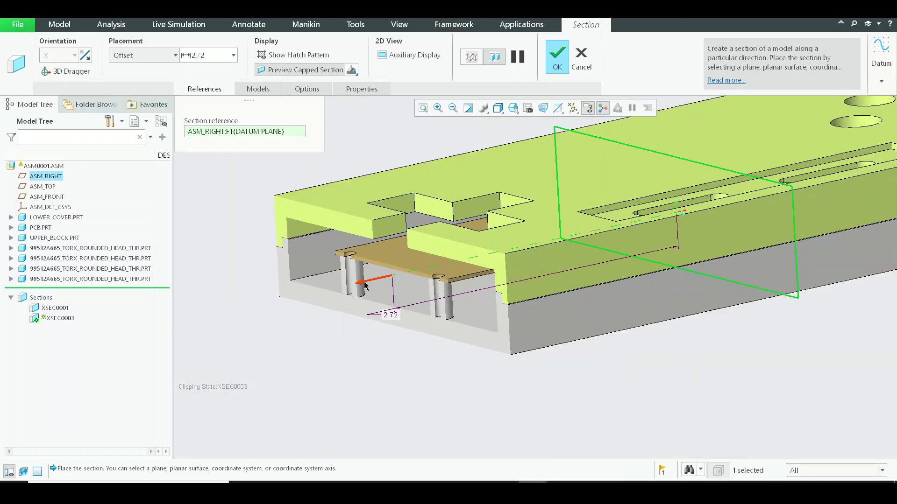
scroll(364, 285, "up", 3)
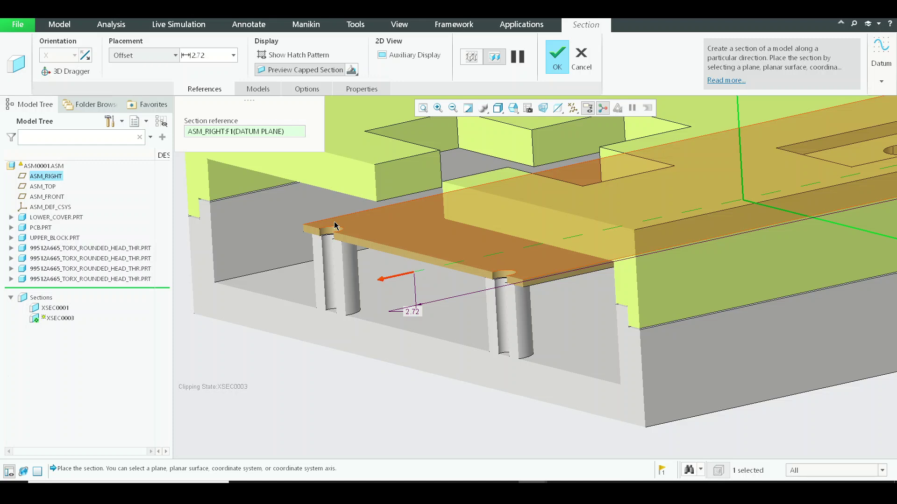